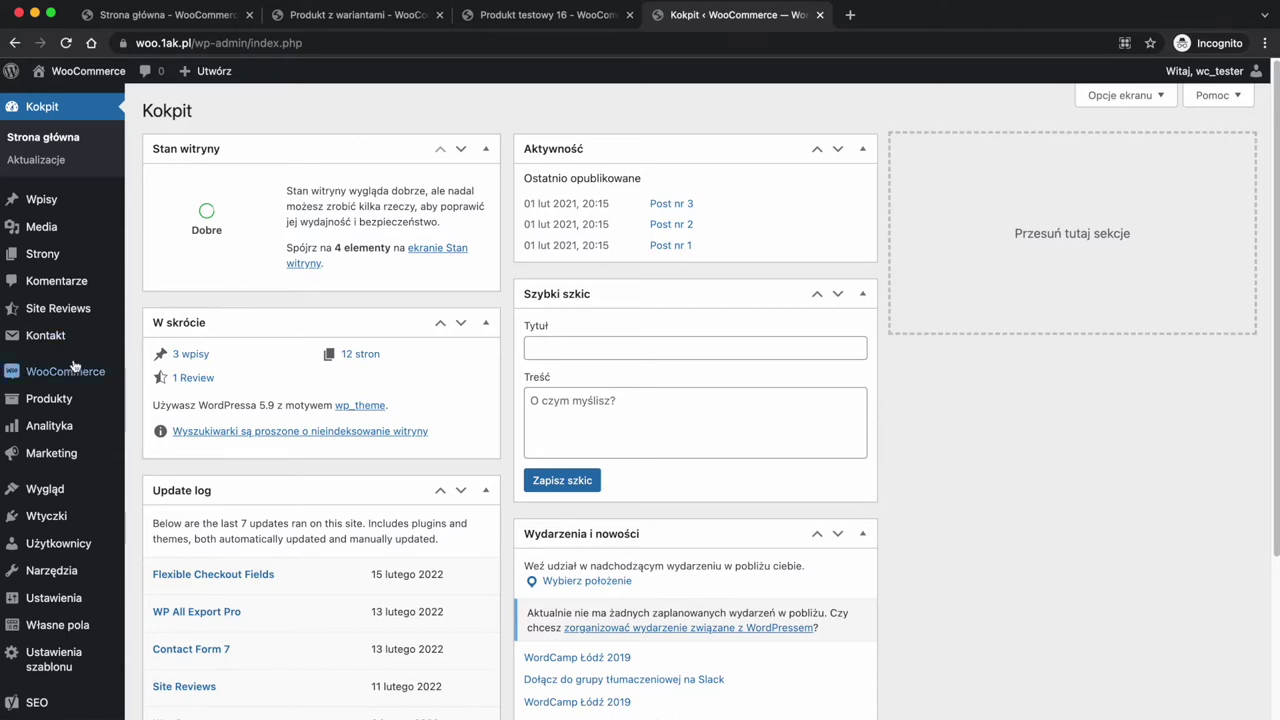
mouse_move(70, 368)
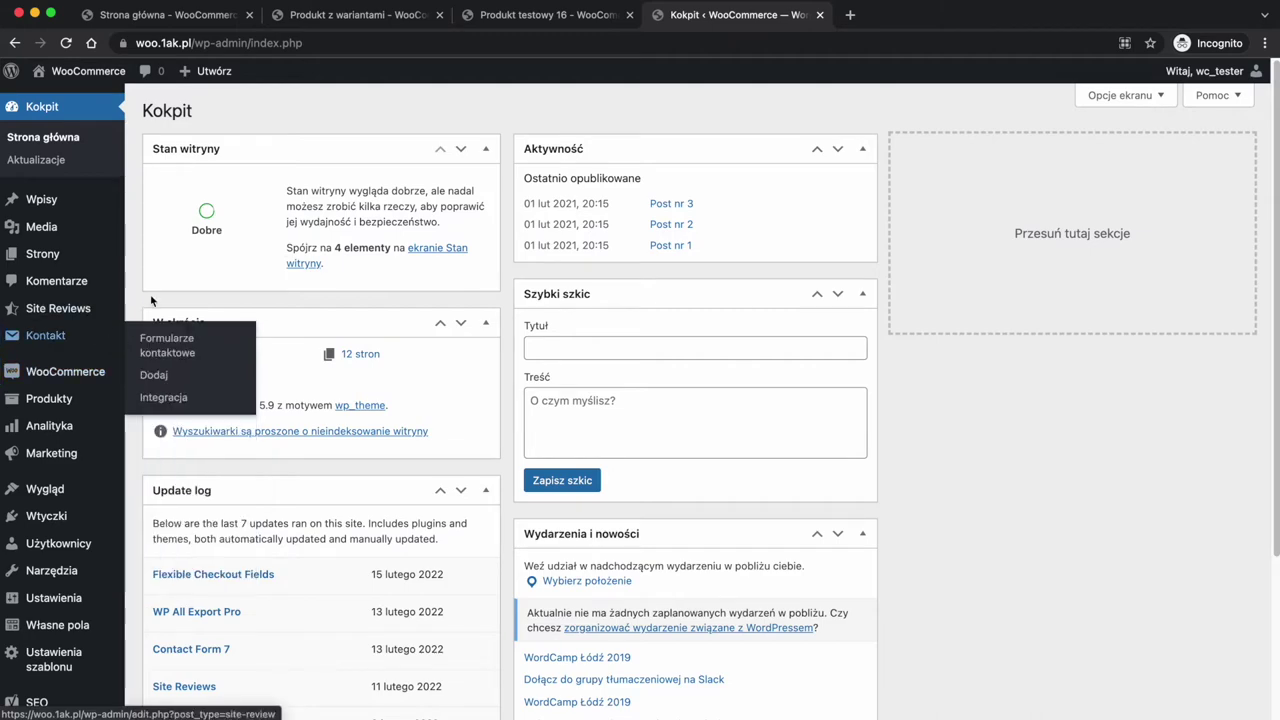
scroll(152, 294, down, 3)
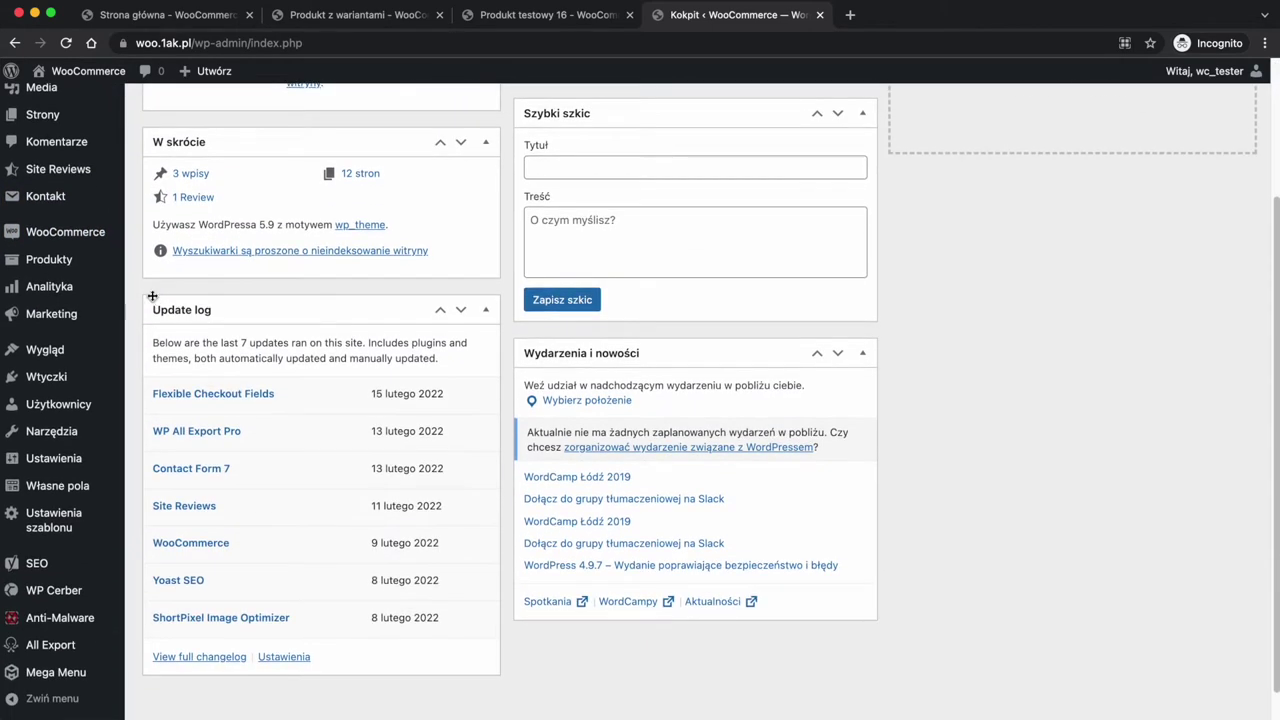
scroll(152, 296, up, 4)
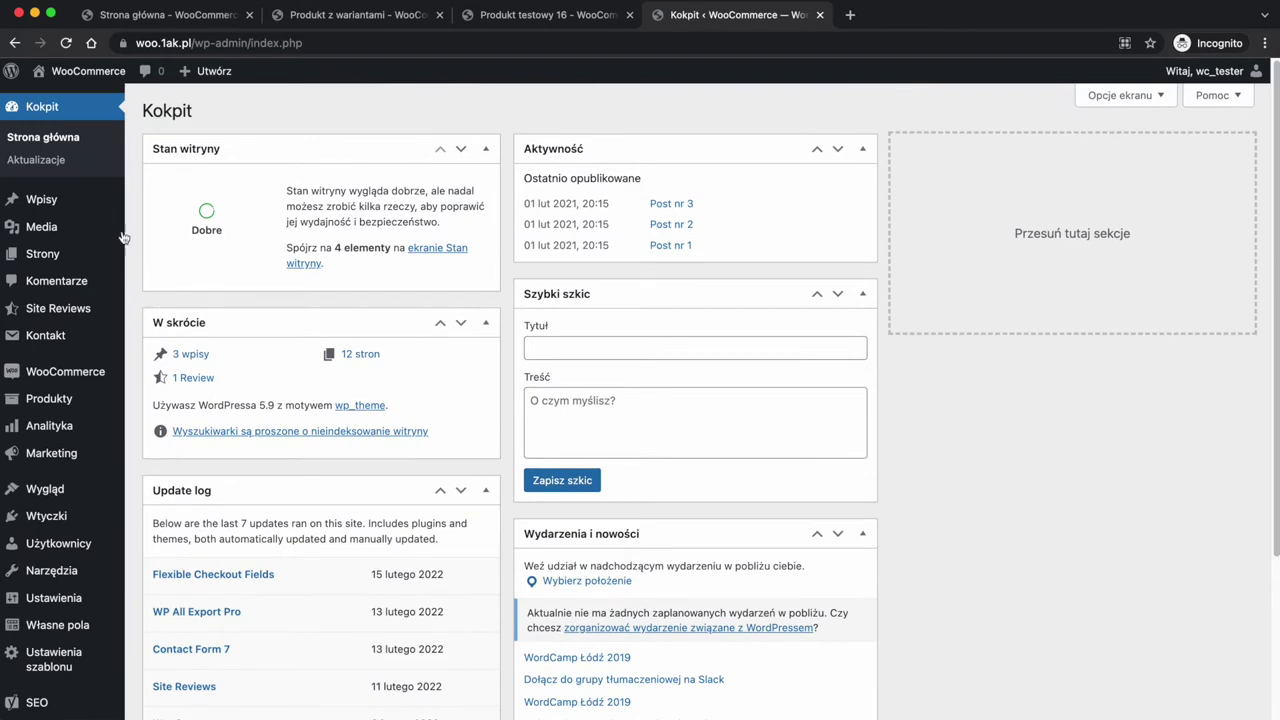
mouse_move(63, 264)
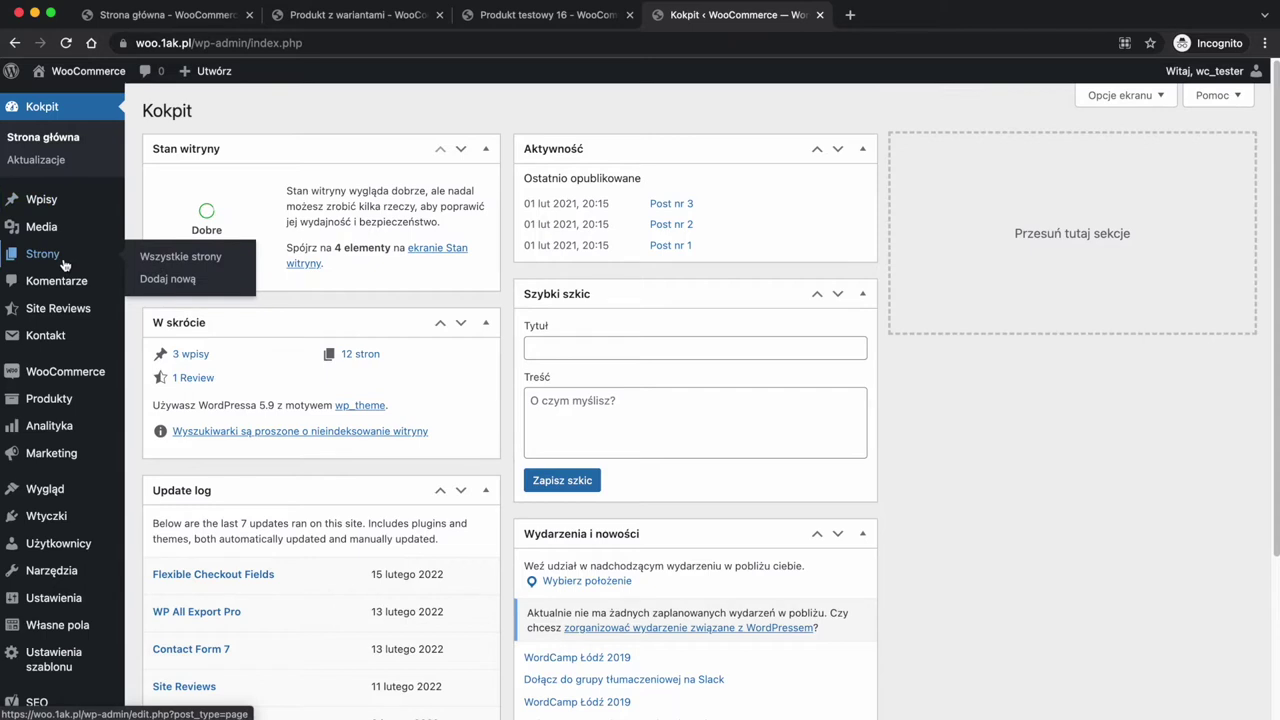
Open the list of all products, followed by the product categories page
mouse_move(67, 398)
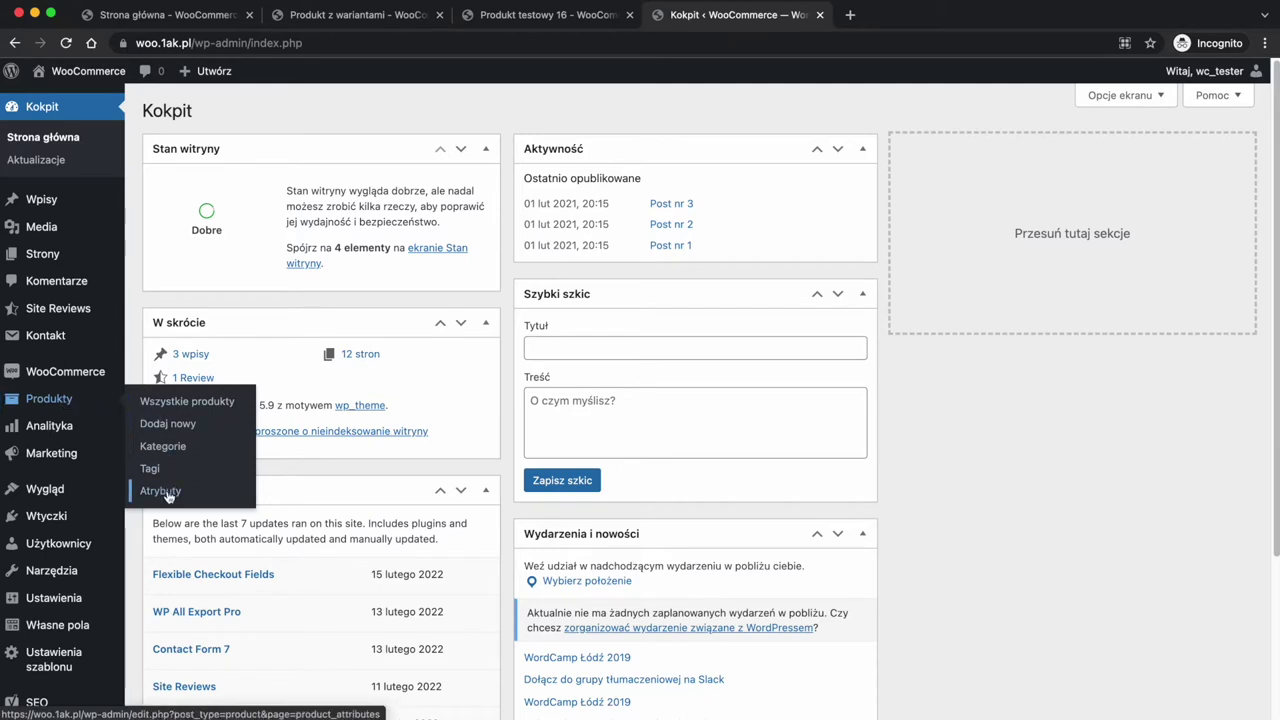
click(78, 401)
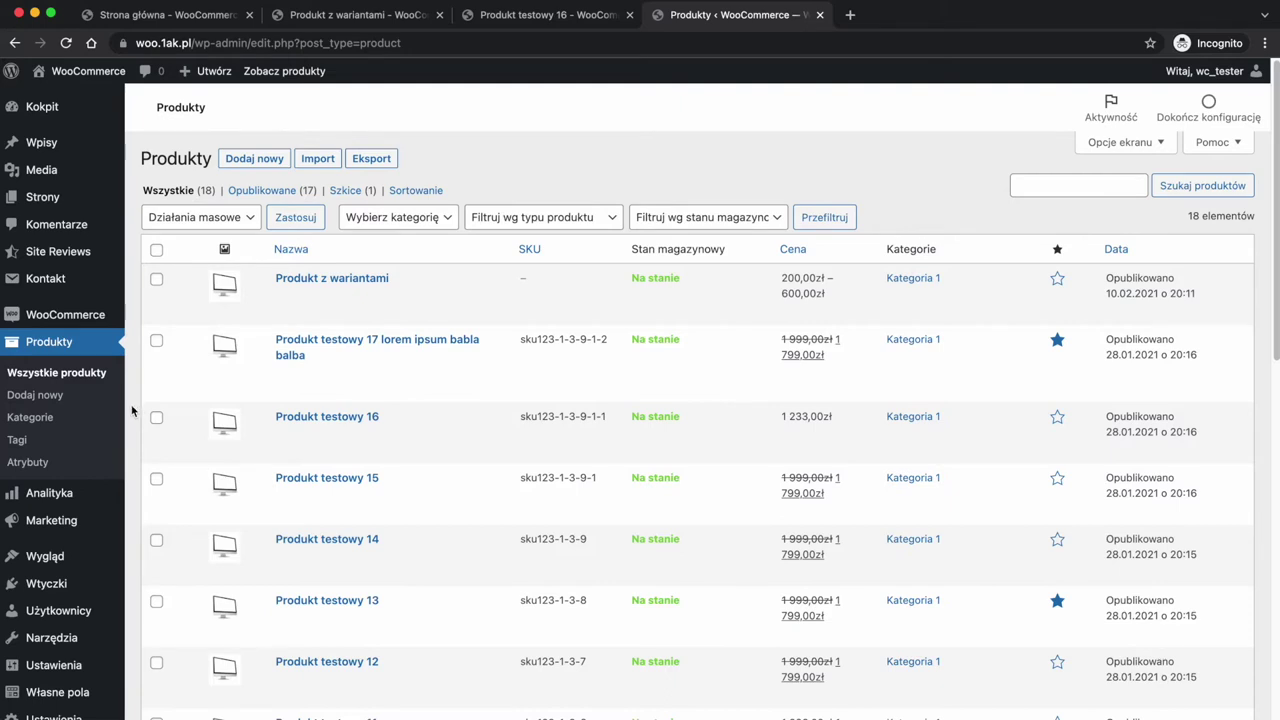
click(56, 420)
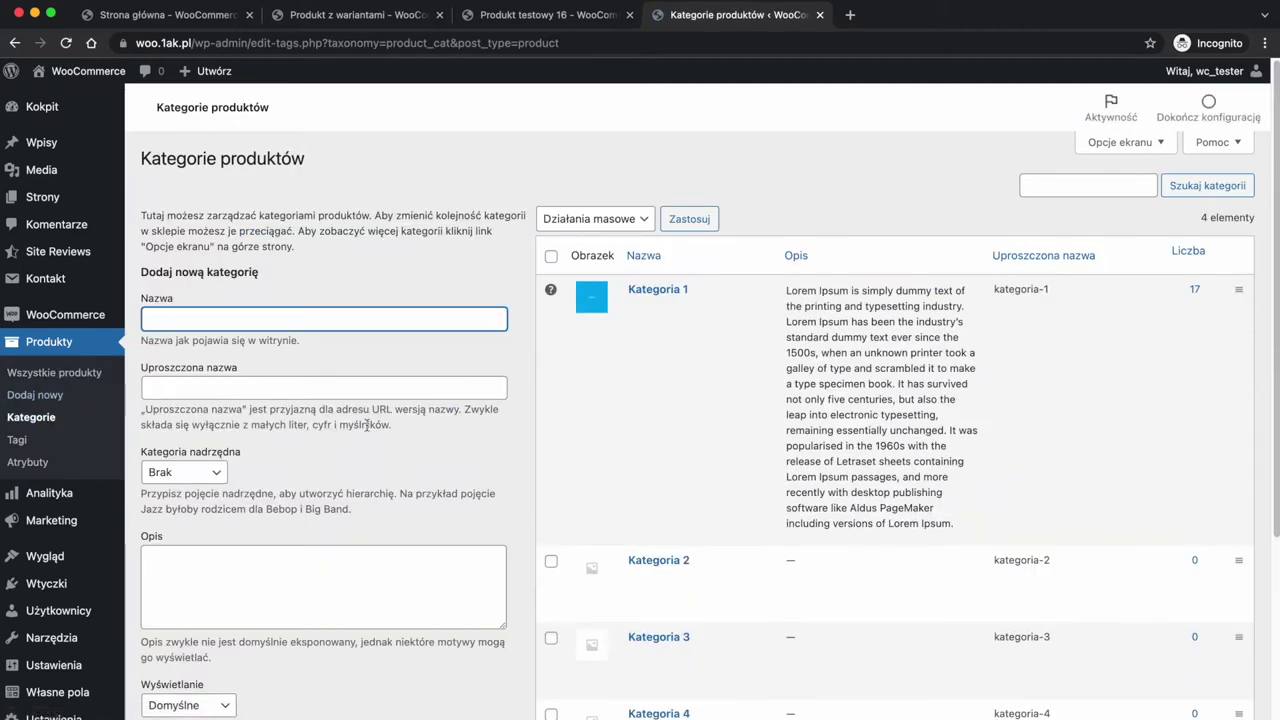
Examine the form for adding a product category and the list of existing product categories
scroll(519, 464, down, 5)
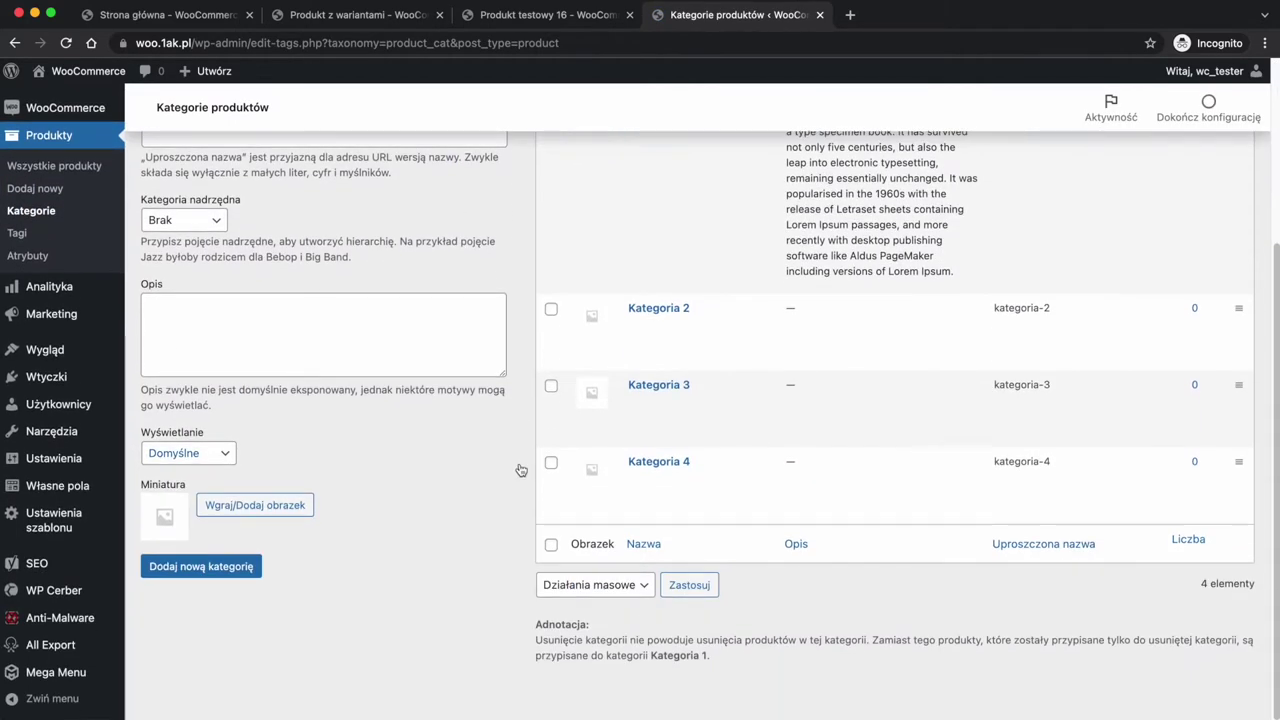
scroll(520, 470, up, 5)
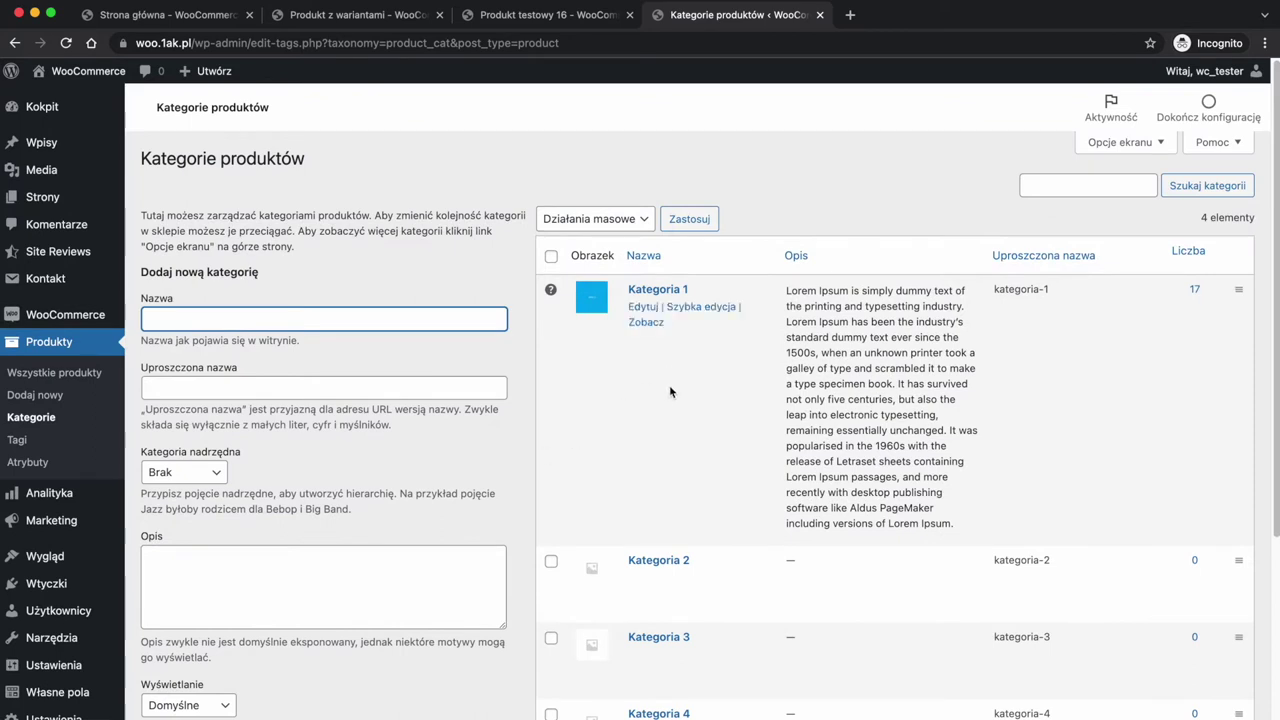
scroll(686, 495, down, 2)
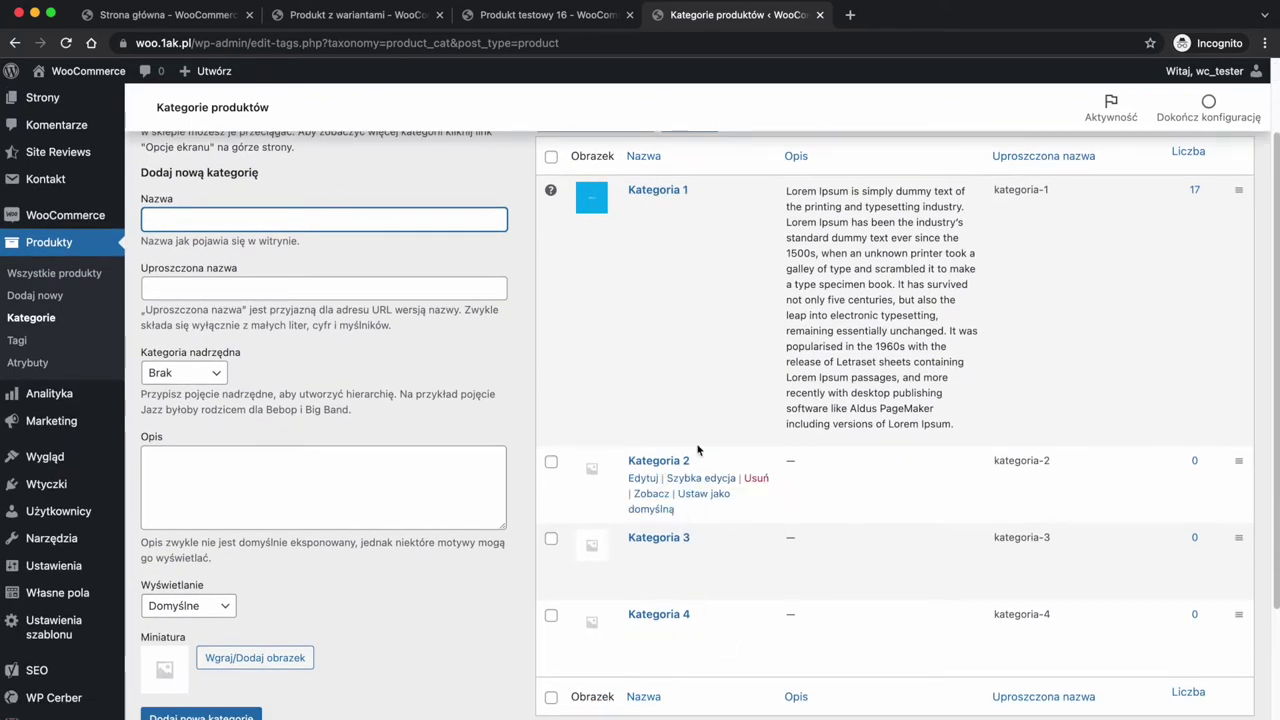
scroll(529, 391, up, 2)
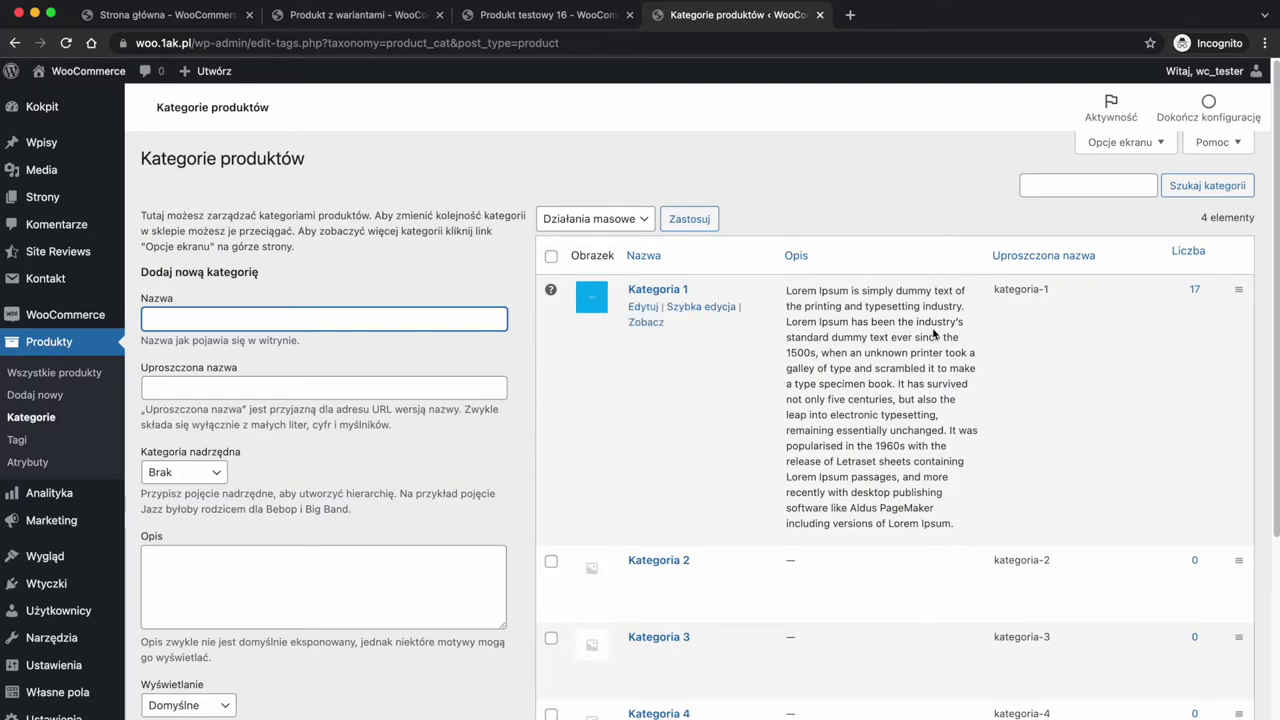
scroll(932, 333, down, 3)
scroll(932, 333, up, 3)
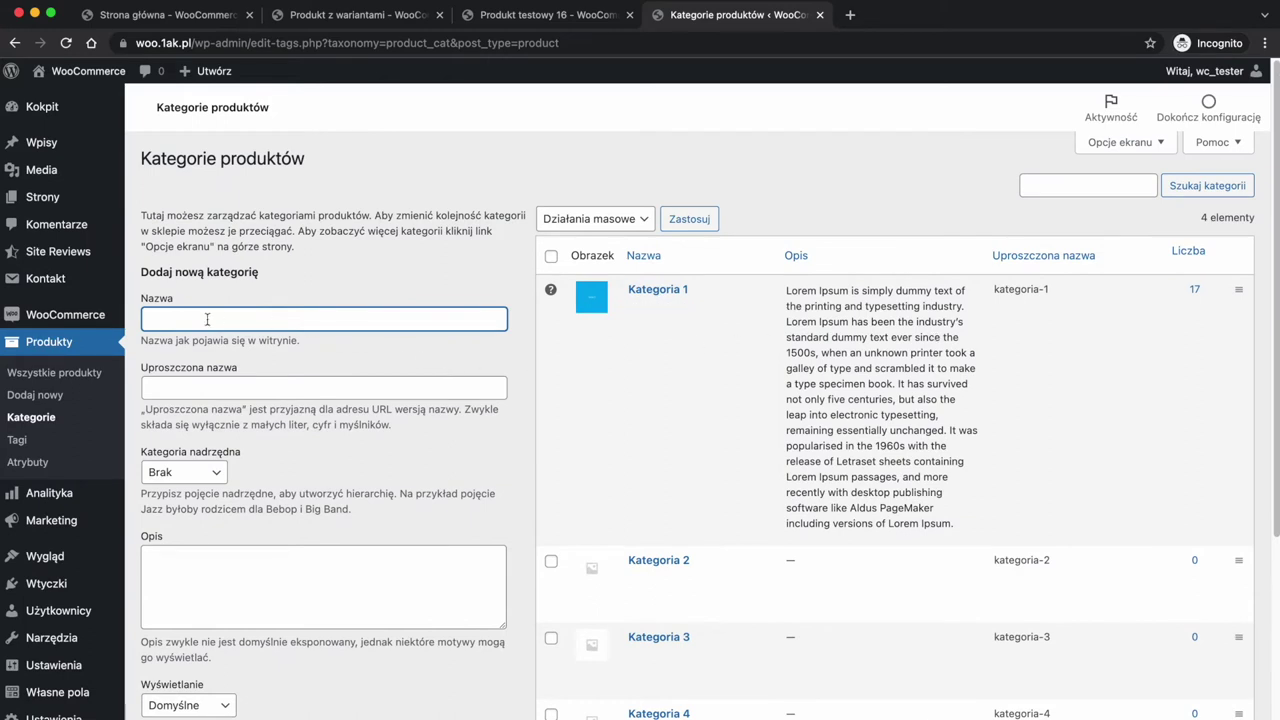
Add a top-level product category named Nowa with the description "test", leaving its simplified name empty
text(Nowa)
click(207, 474)
click(257, 471)
scroll(257, 471, down, 2)
click(223, 295)
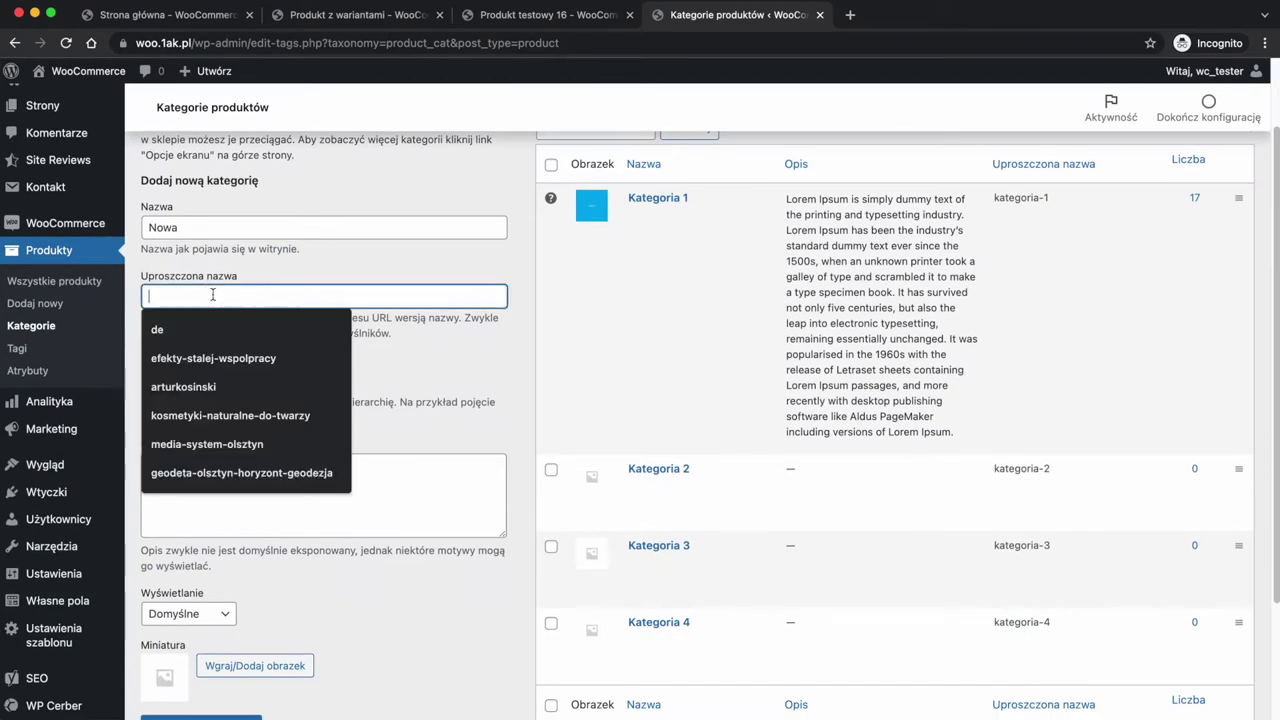
click(396, 373)
click(244, 477)
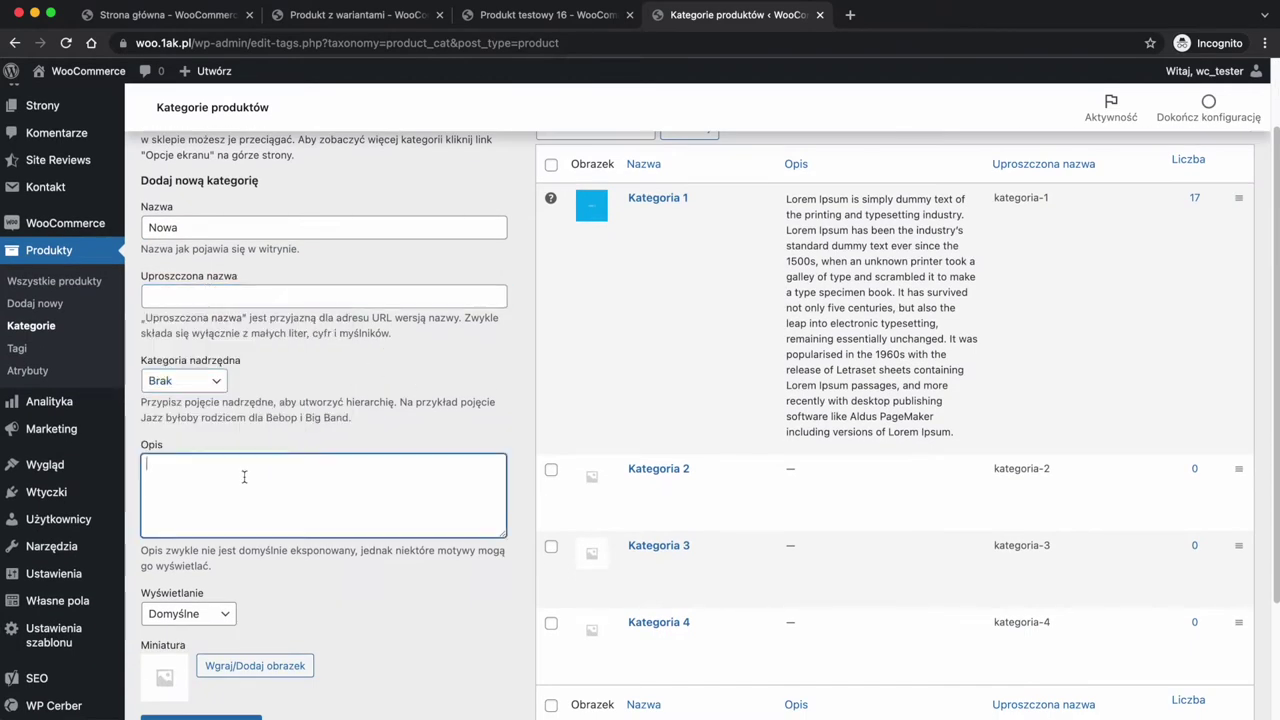
text(test)
scroll(244, 477, down, 3)
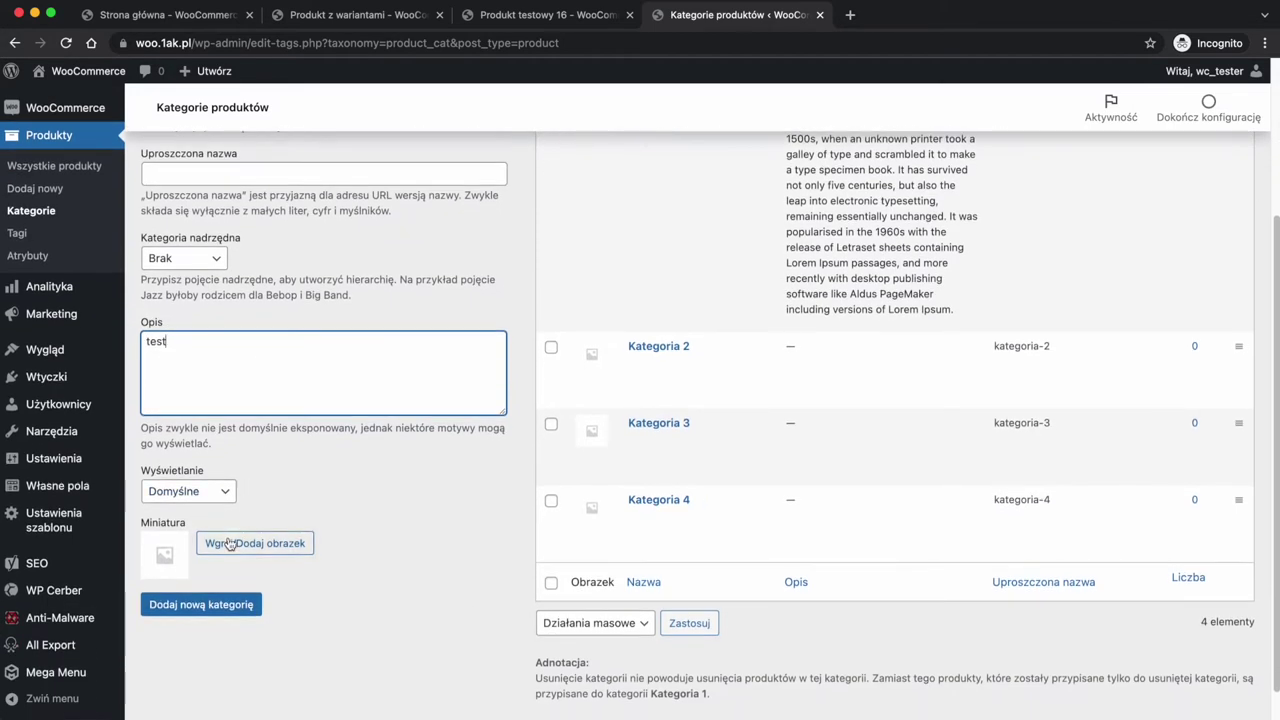
click(212, 605)
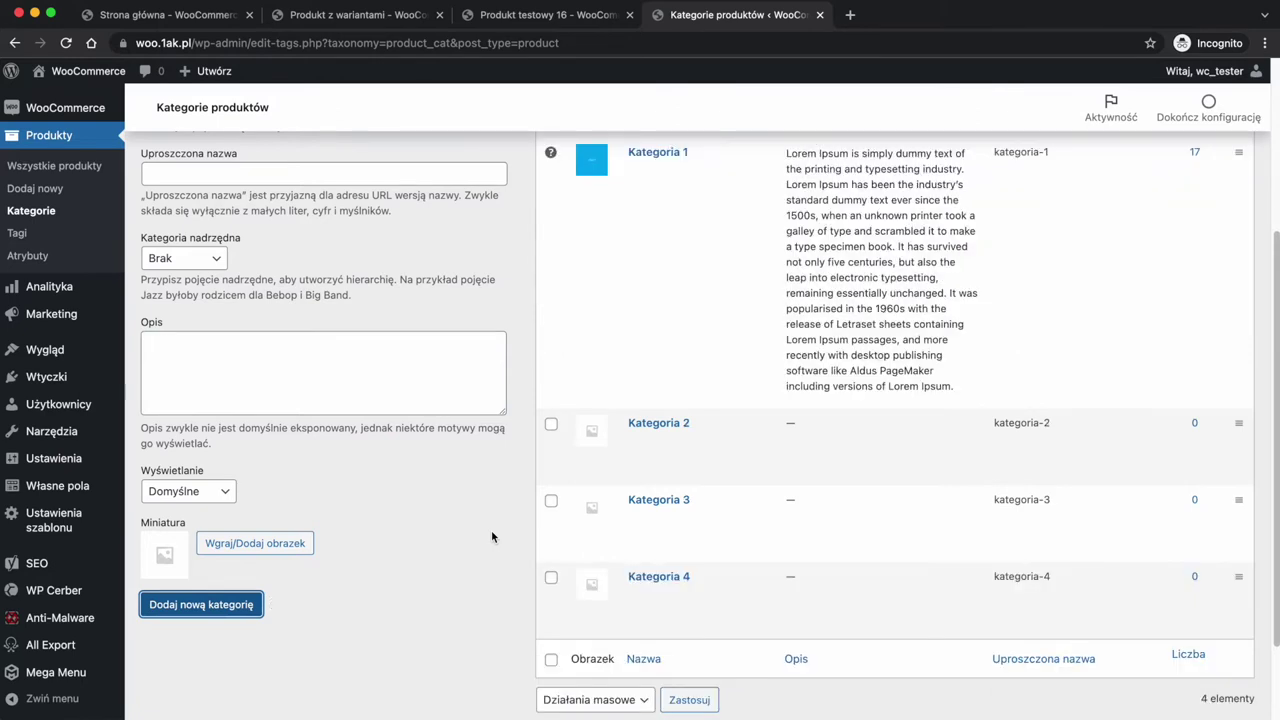
Choose Nowa as the parent category in the form for adding a category
scroll(737, 528, up, 2)
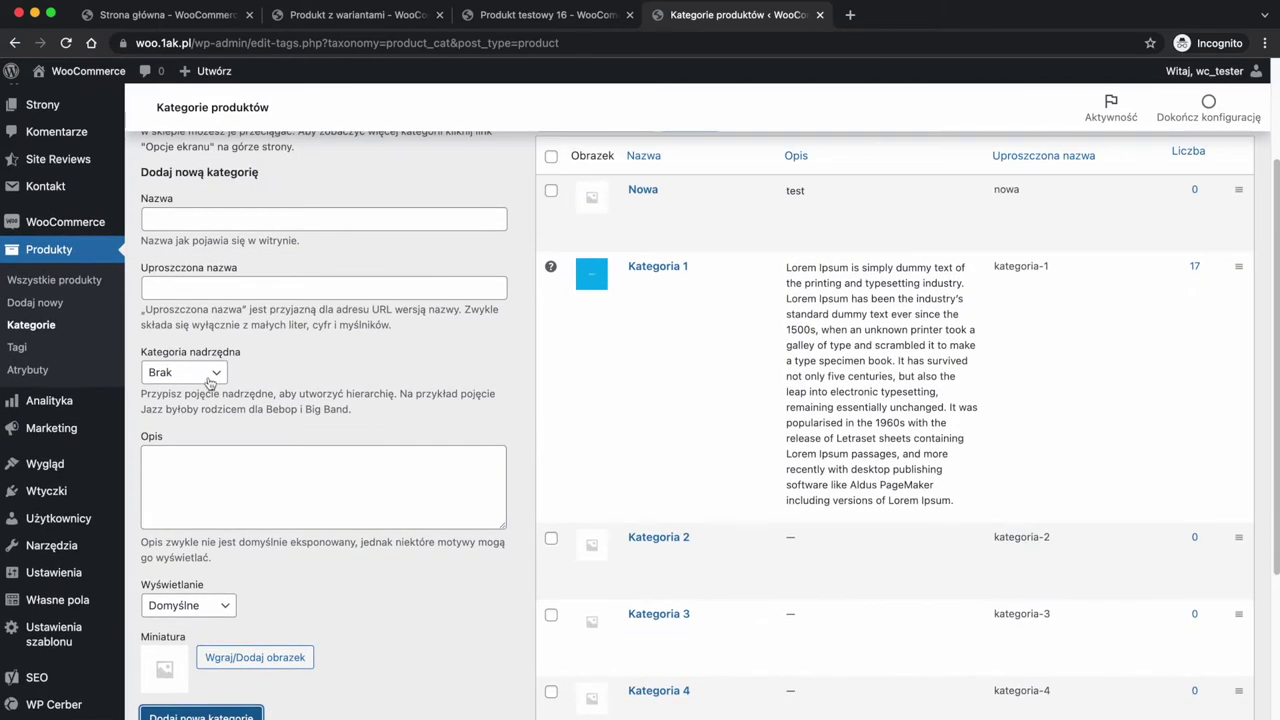
click(172, 372)
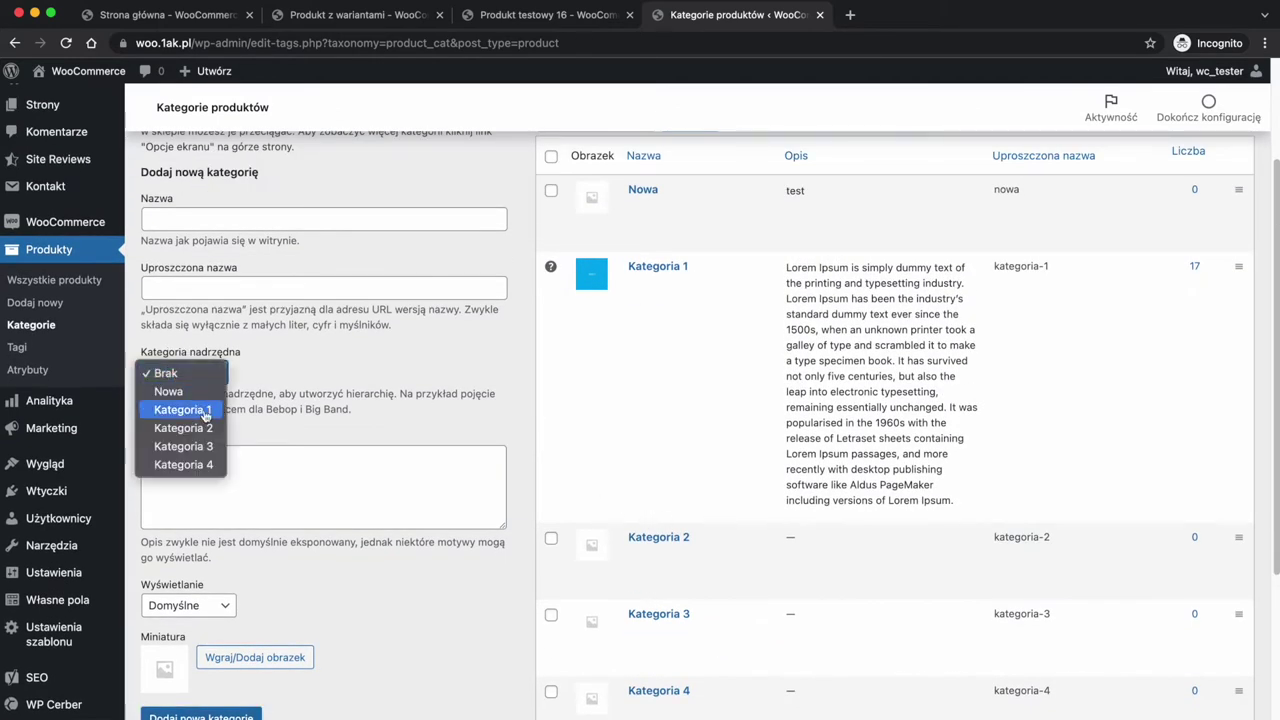
click(450, 393)
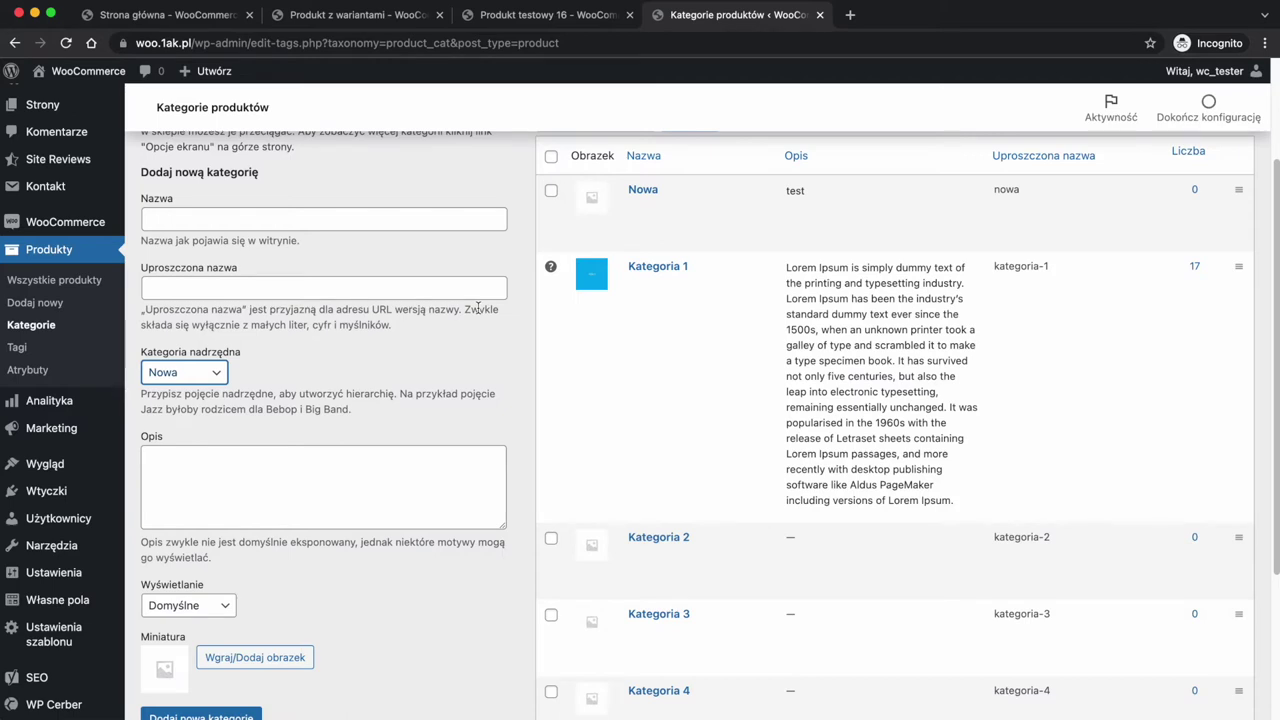
Check how categories are laid out in the Sklep menu on the shop's home page, and return to the product categories
click(205, 20)
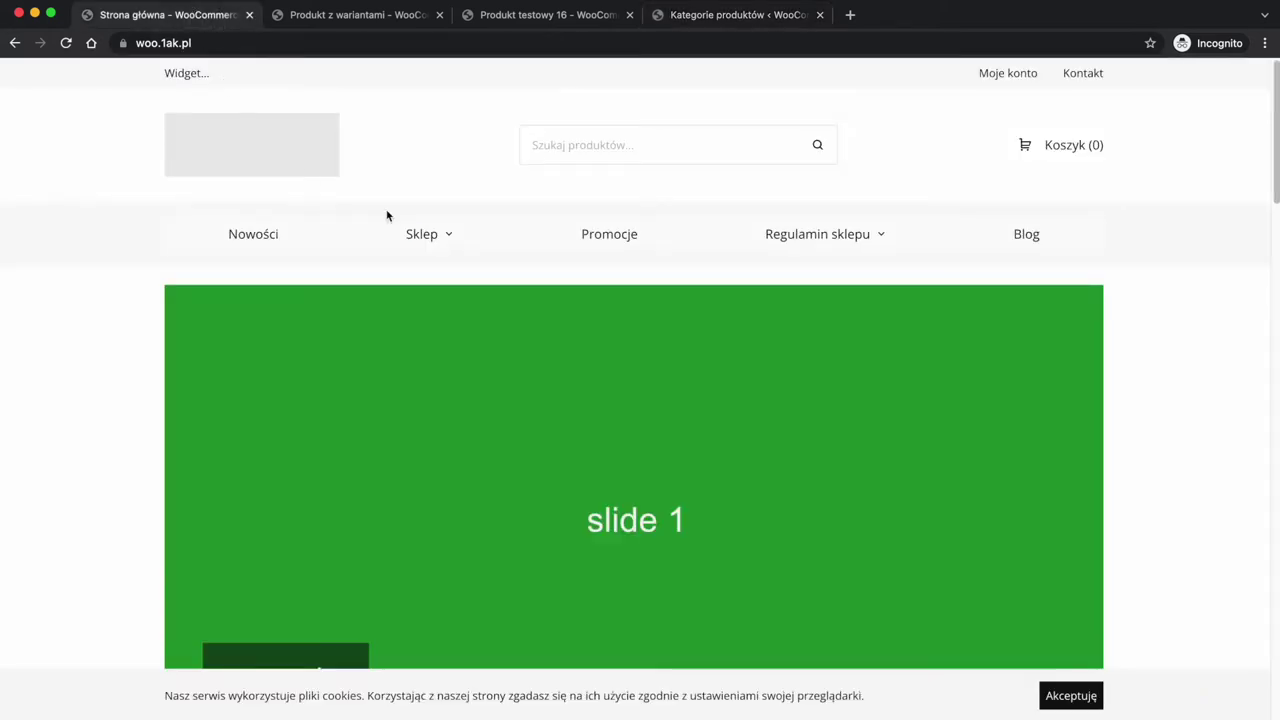
mouse_move(440, 238)
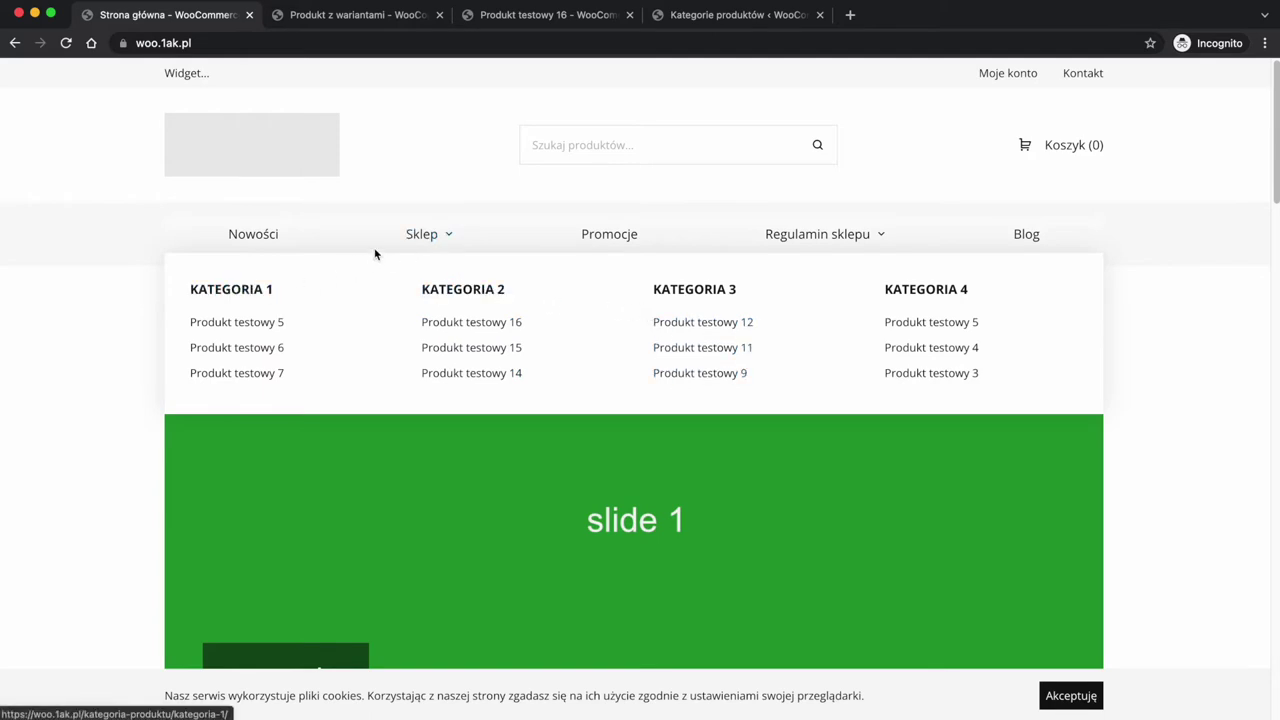
click(694, 22)
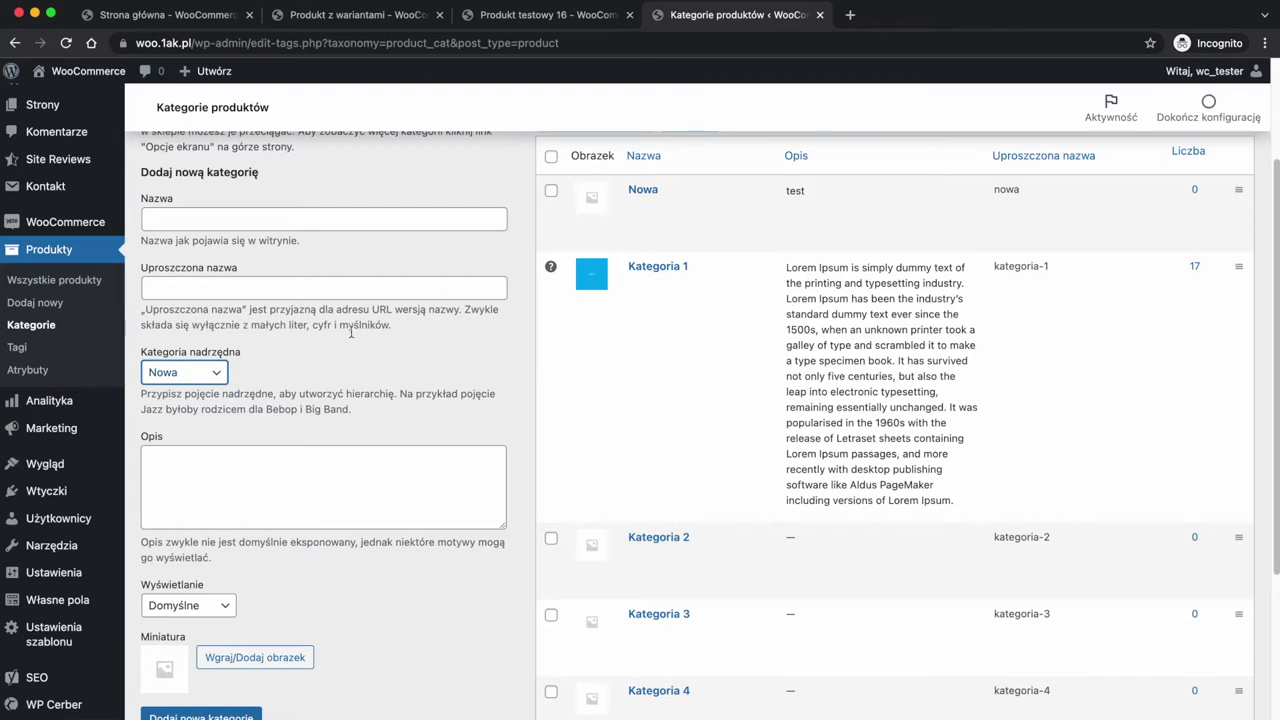
Open the site's menu editor in a new tab and show all product categories that can be added to the menu
mouse_move(80, 470)
super+click(170, 543)
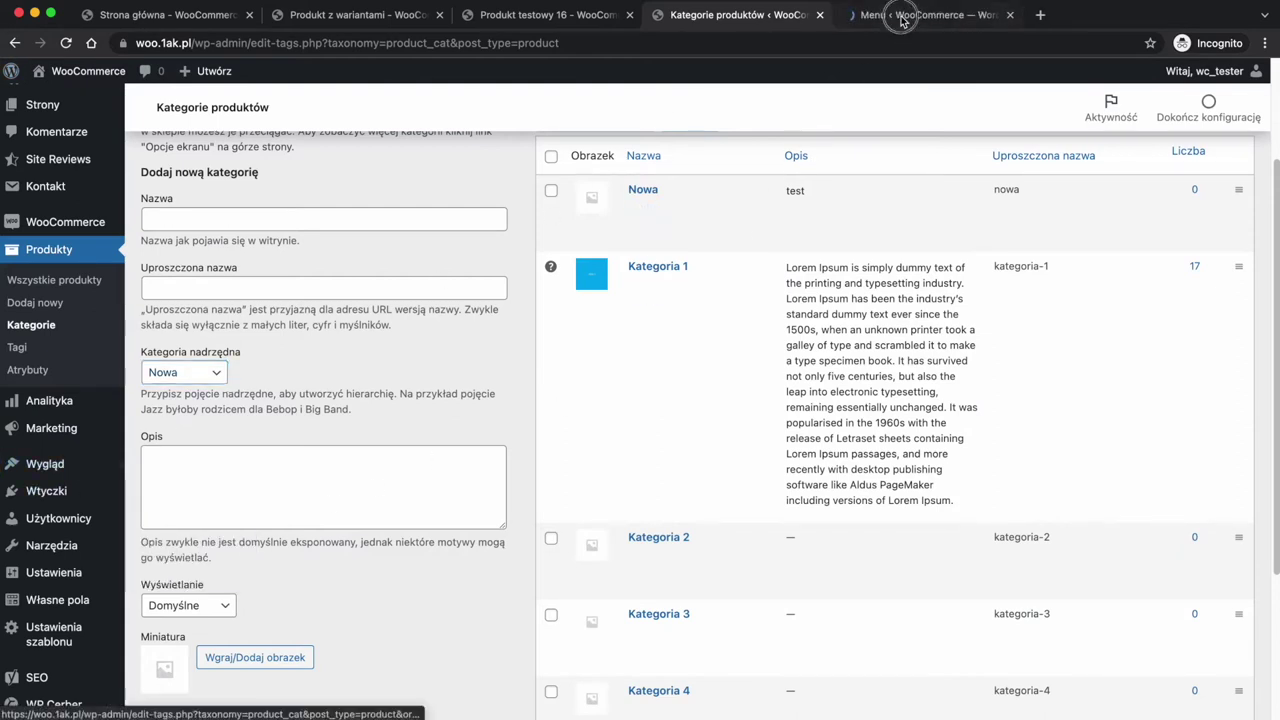
click(893, 15)
scroll(443, 509, down, 2)
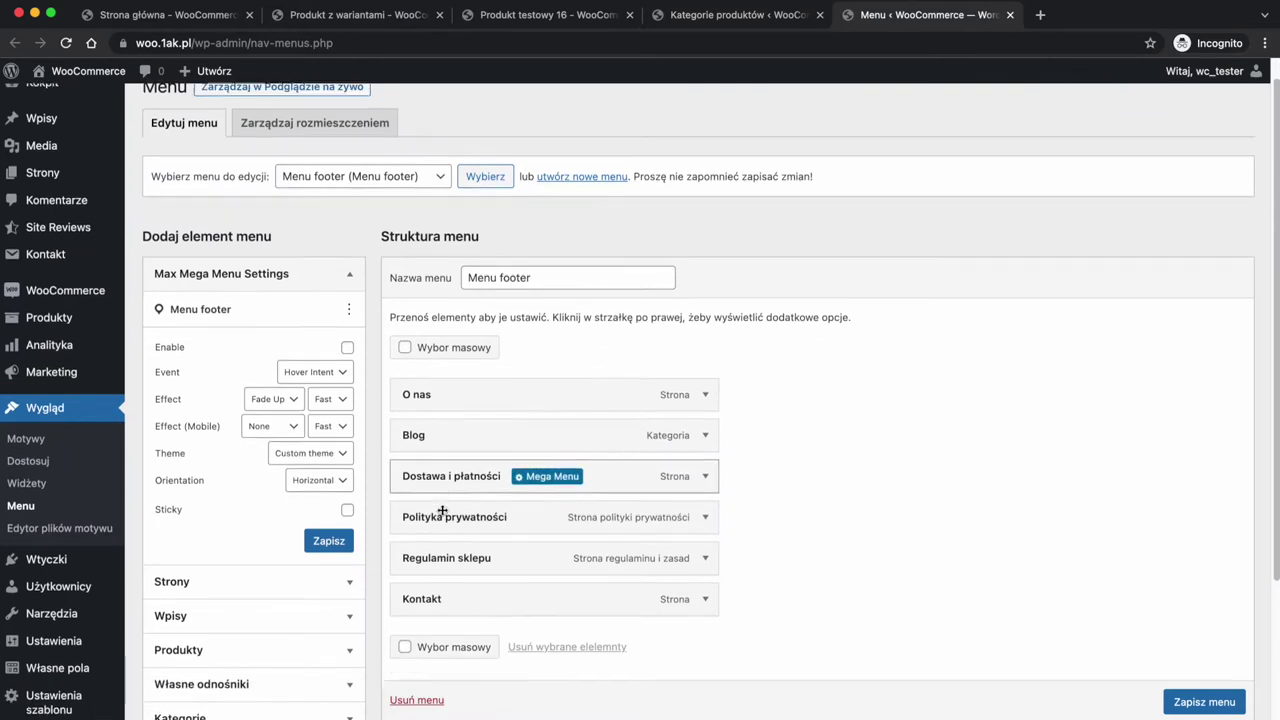
click(300, 650)
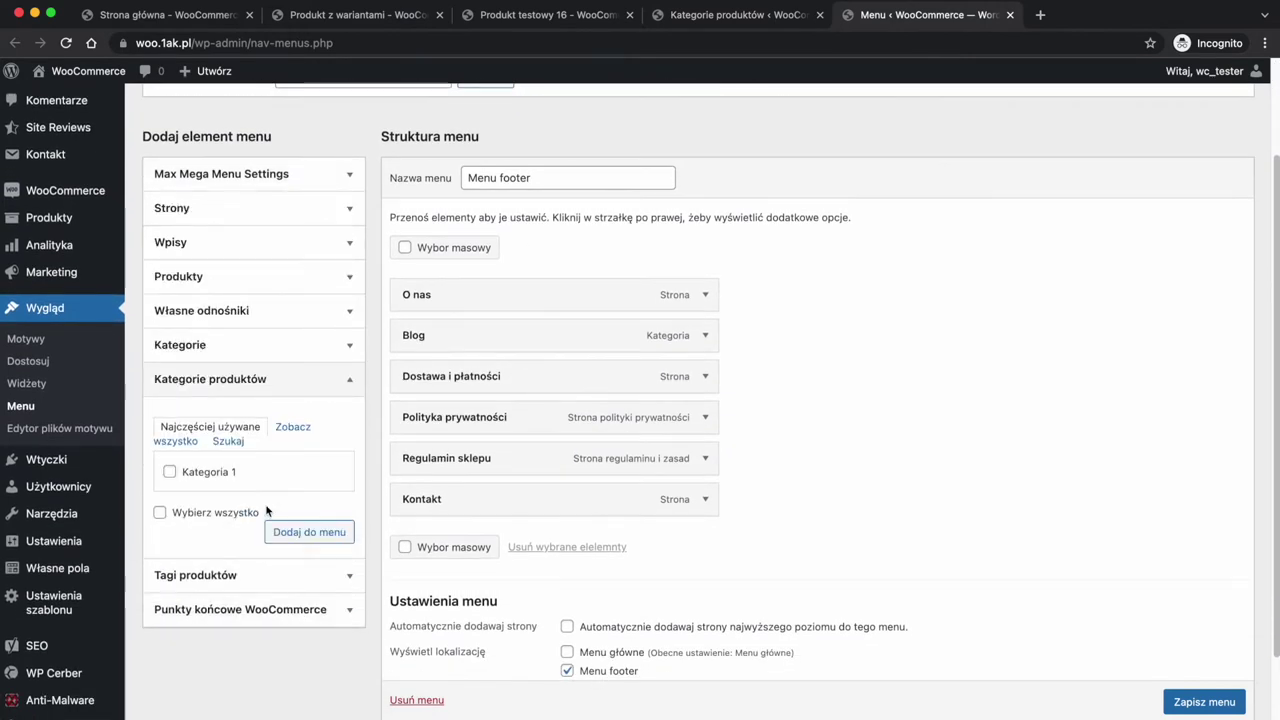
click(289, 432)
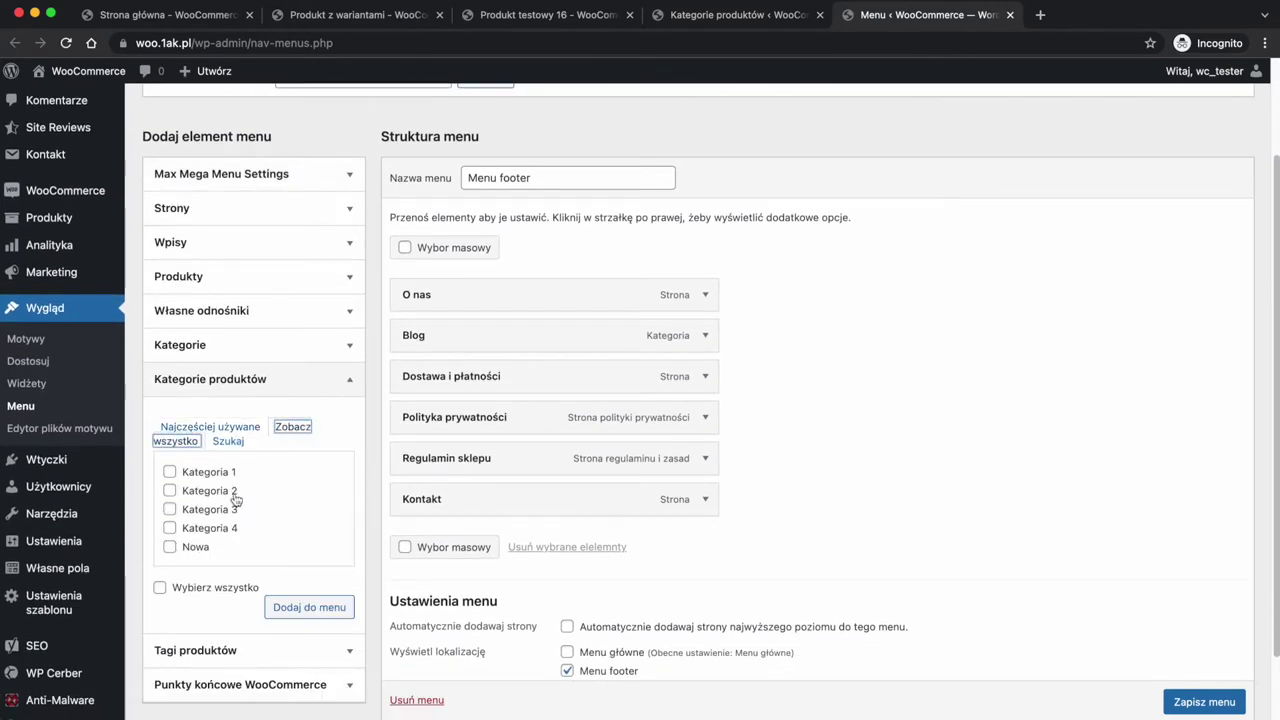
Return to the product categories page and open the category Nowa for editing
click(703, 20)
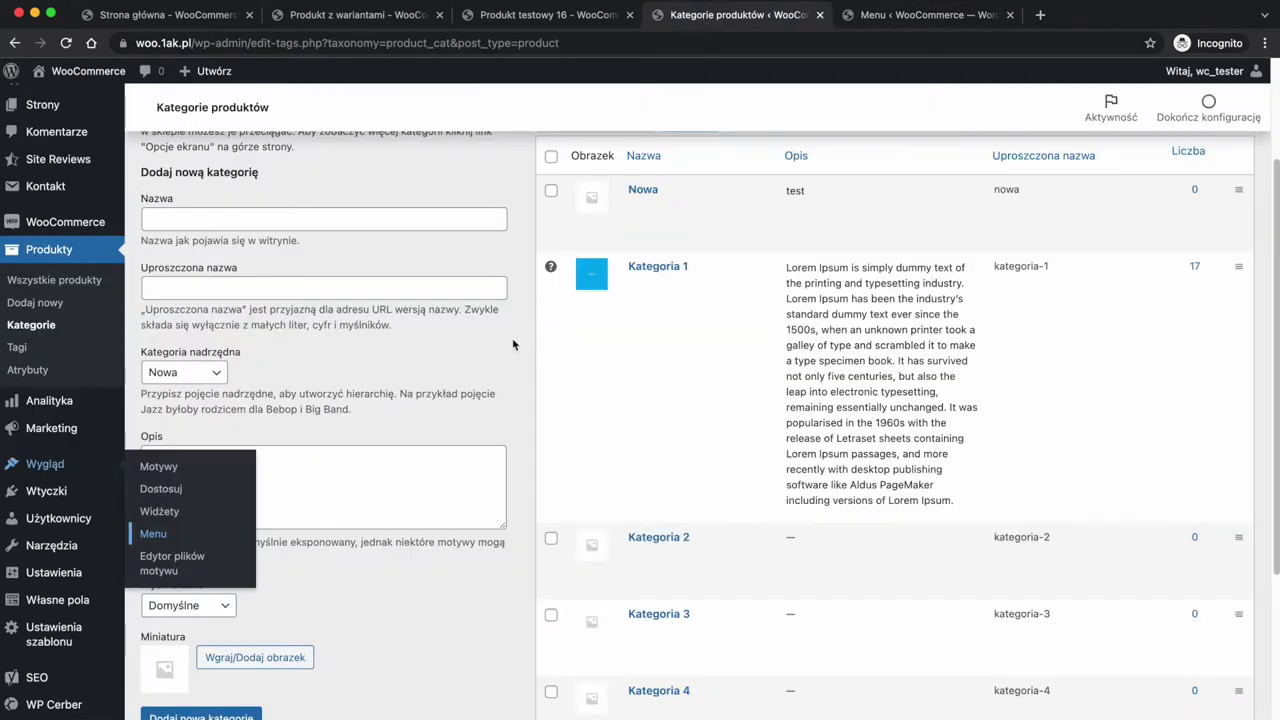
scroll(519, 356, up, 3)
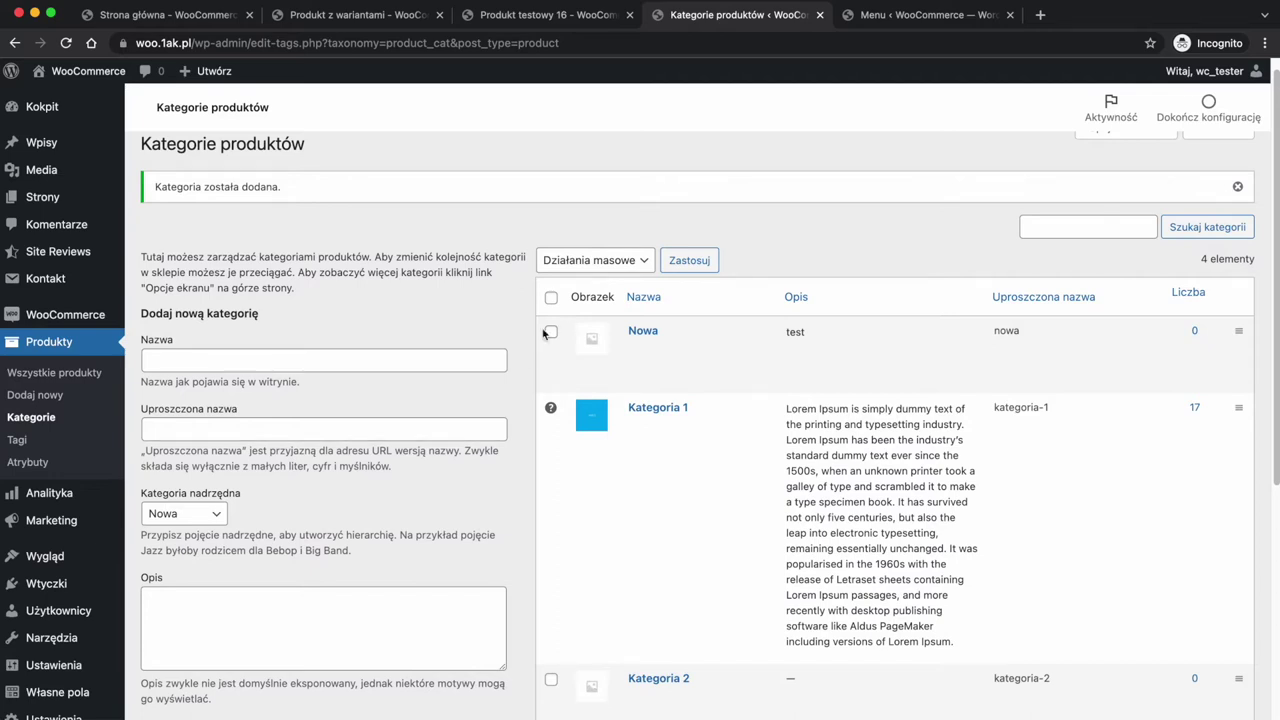
mouse_move(849, 345)
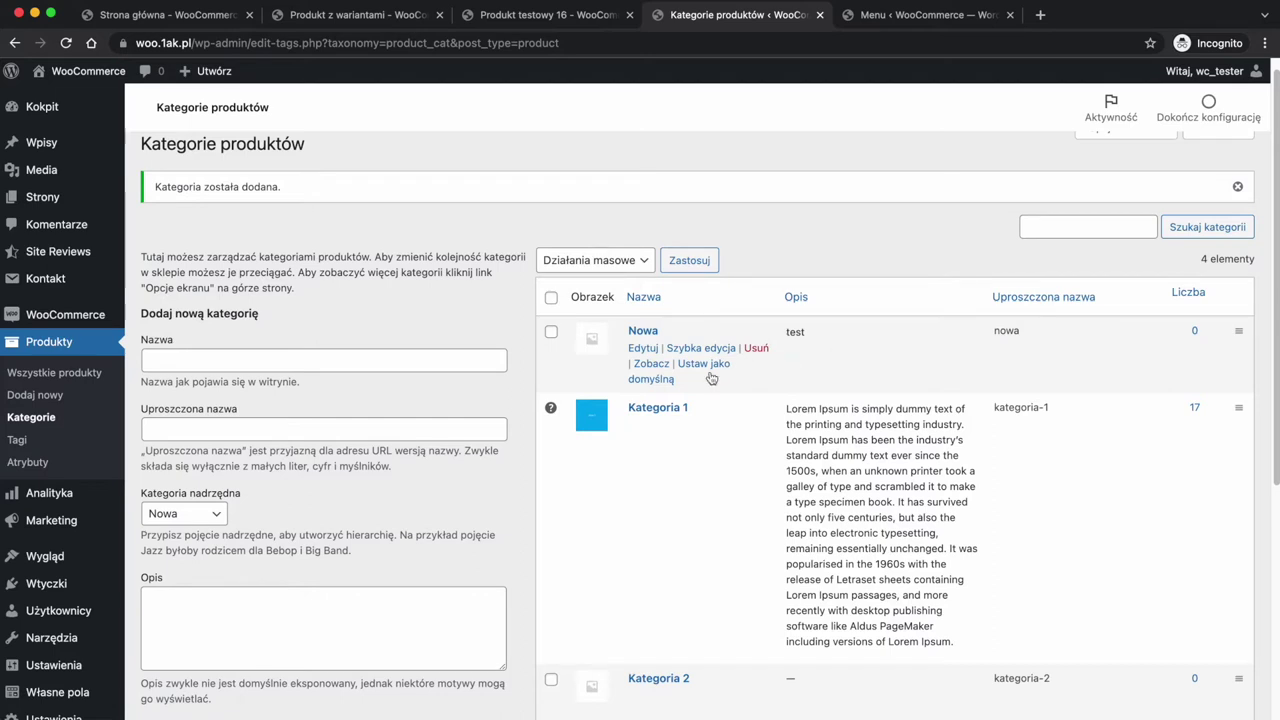
mouse_move(685, 425)
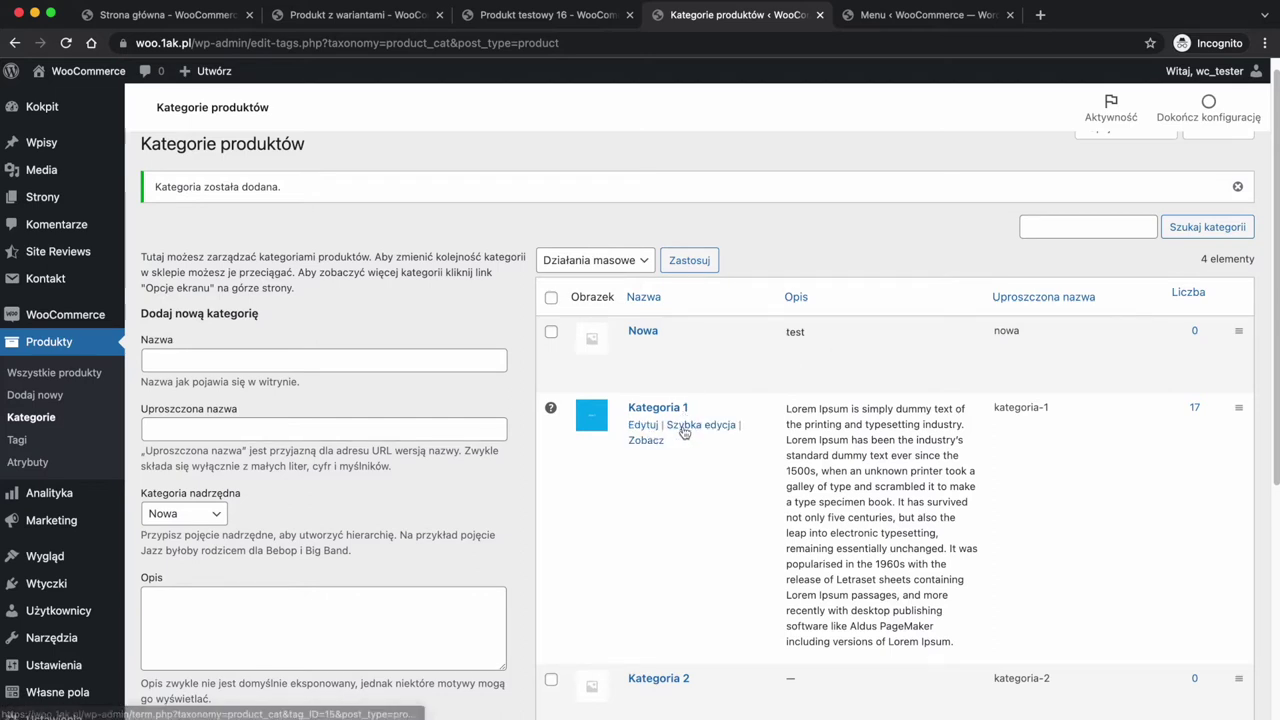
mouse_move(690, 372)
click(645, 349)
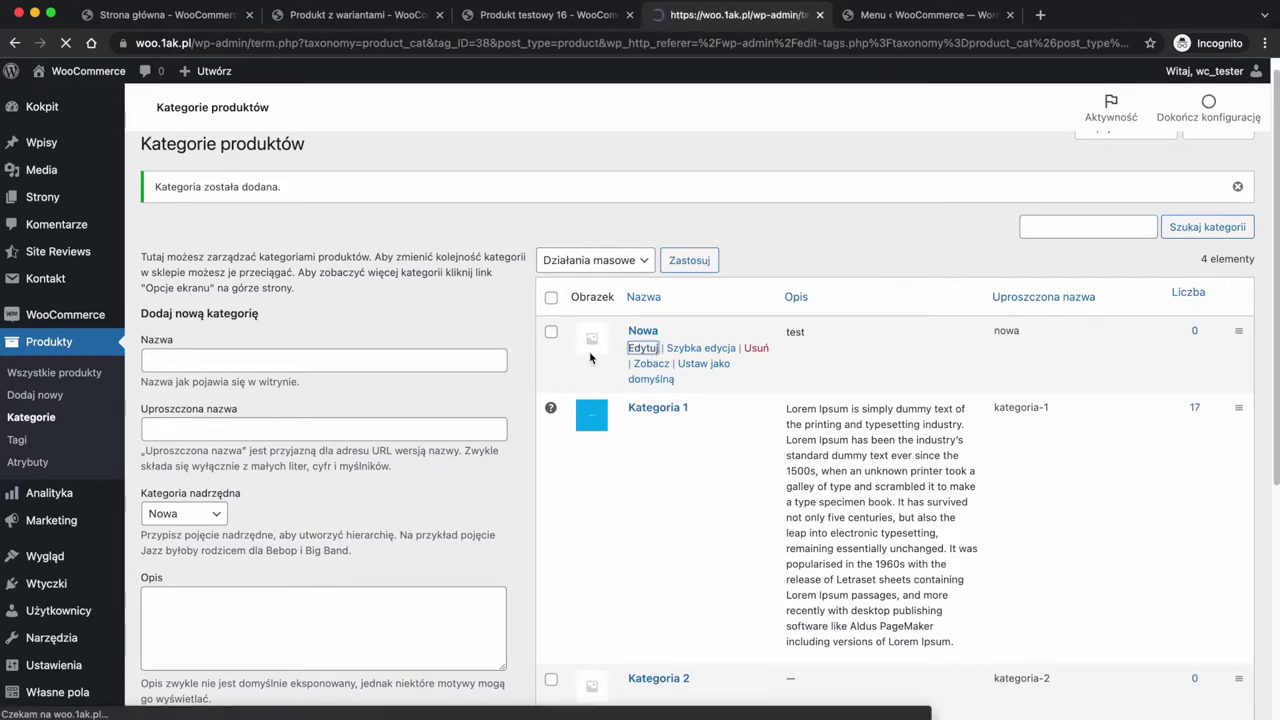
Examine the edit form of the category Nowa, from its name and description through the Yoast SEO settings
scroll(290, 329, down, 5)
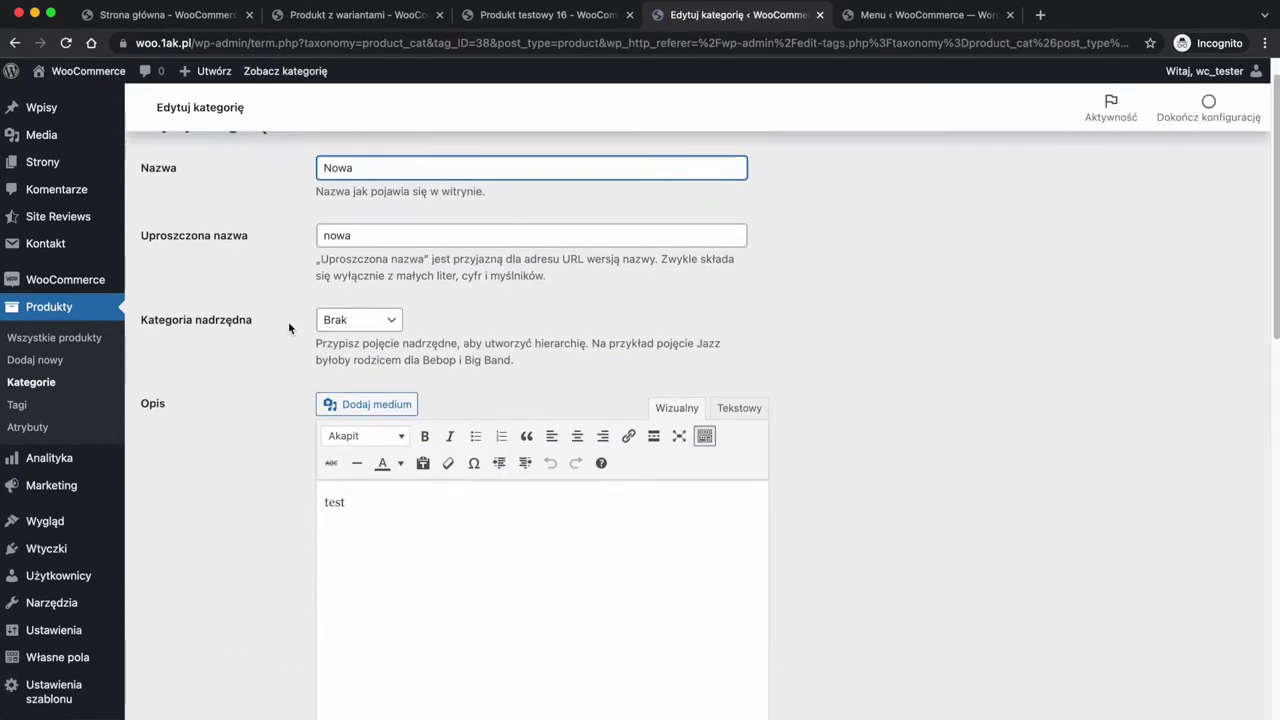
scroll(290, 336, down, 10)
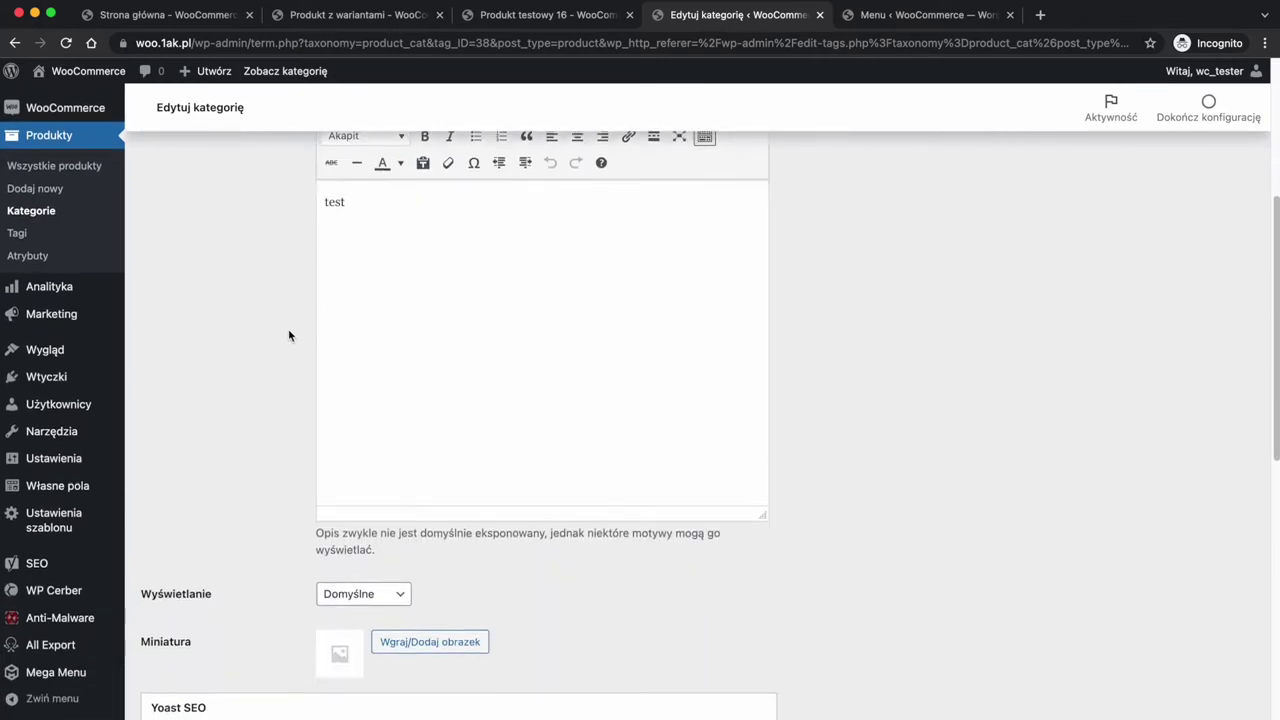
scroll(290, 336, down, 4)
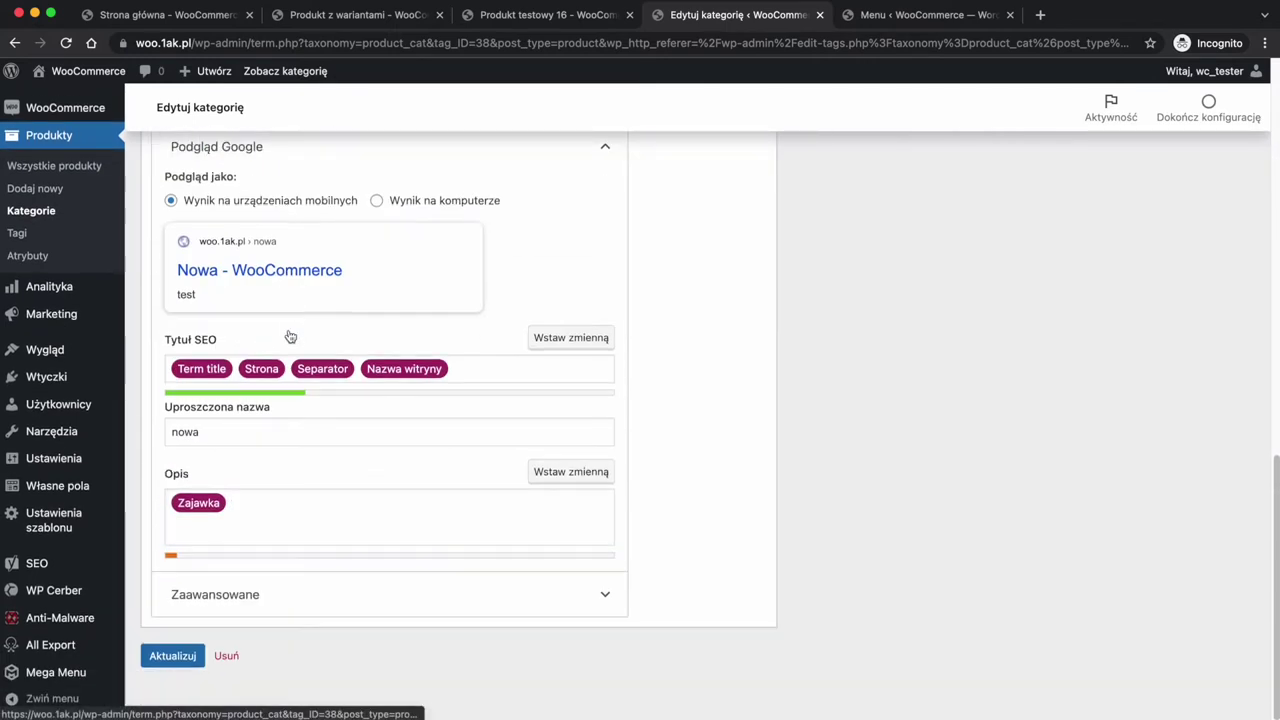
click(188, 660)
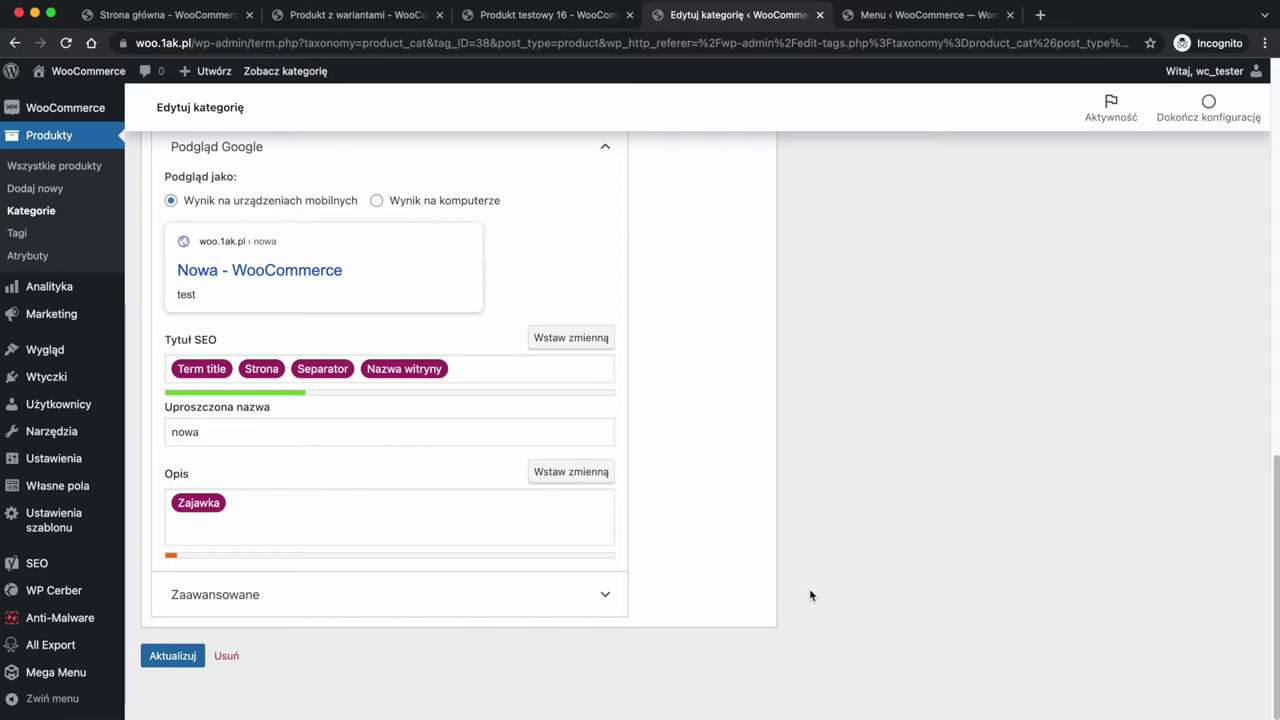
Add "ff" to the description of the category Nowa and return to the product categories without saving
scroll(809, 594, up, 5)
scroll(809, 594, up, 10)
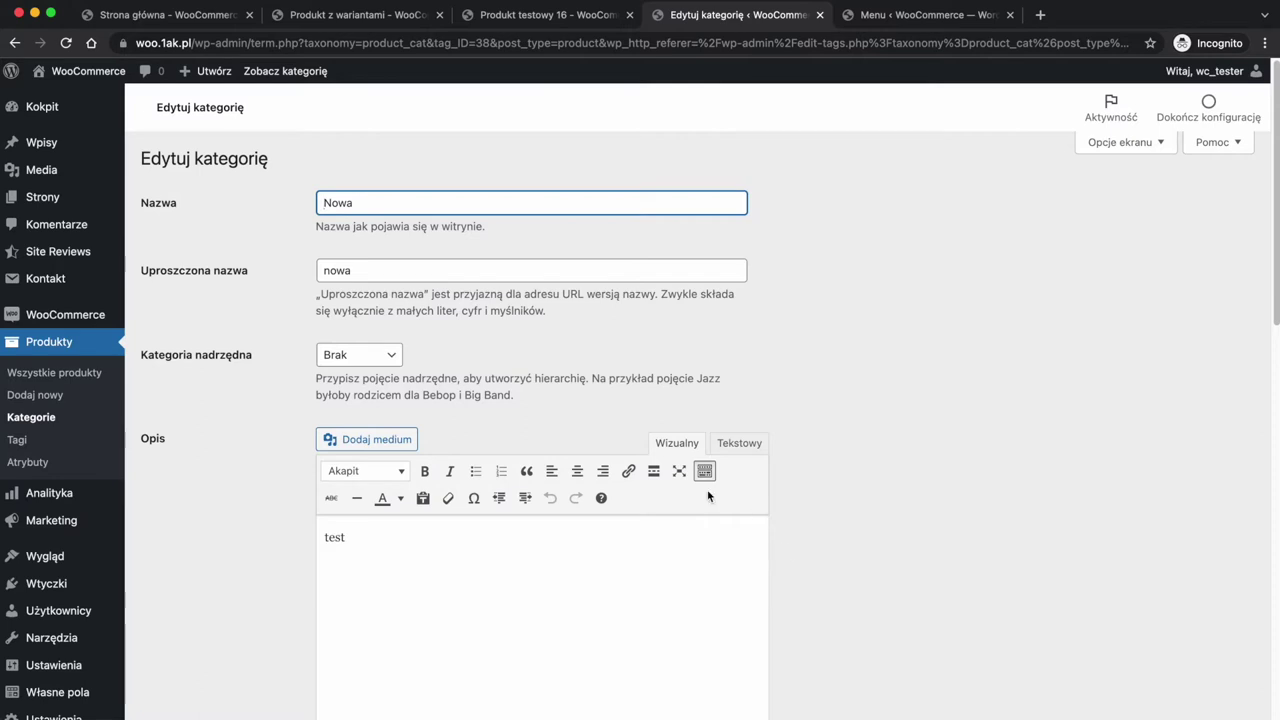
click(642, 545)
text(ff)
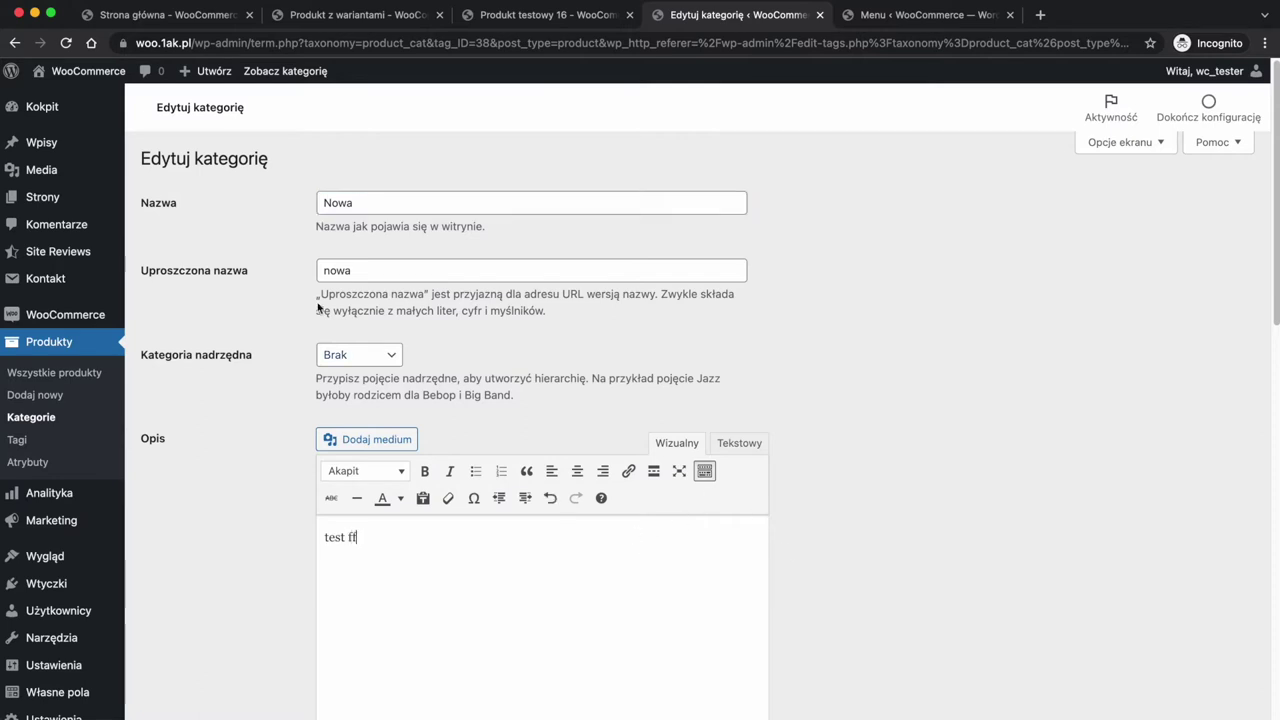
click(14, 43)
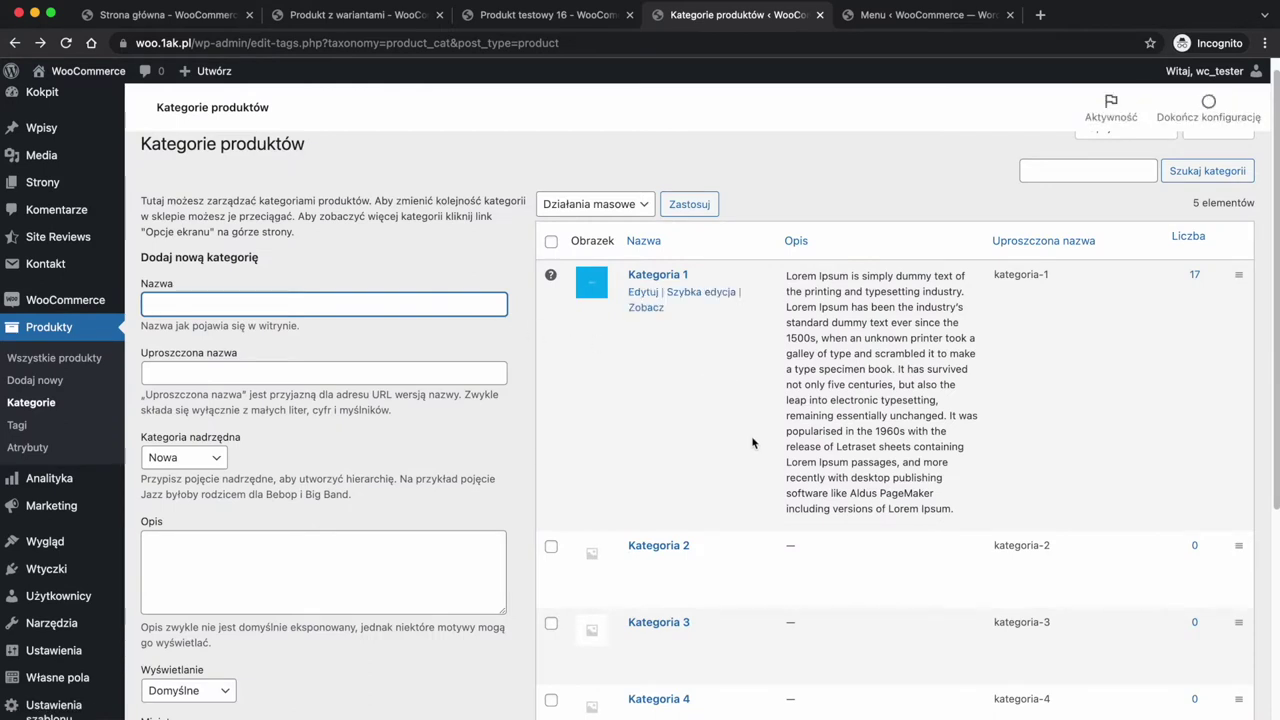
Look at the file upload option for a new category's thumbnail and close the image picker
scroll(740, 445, down, 1)
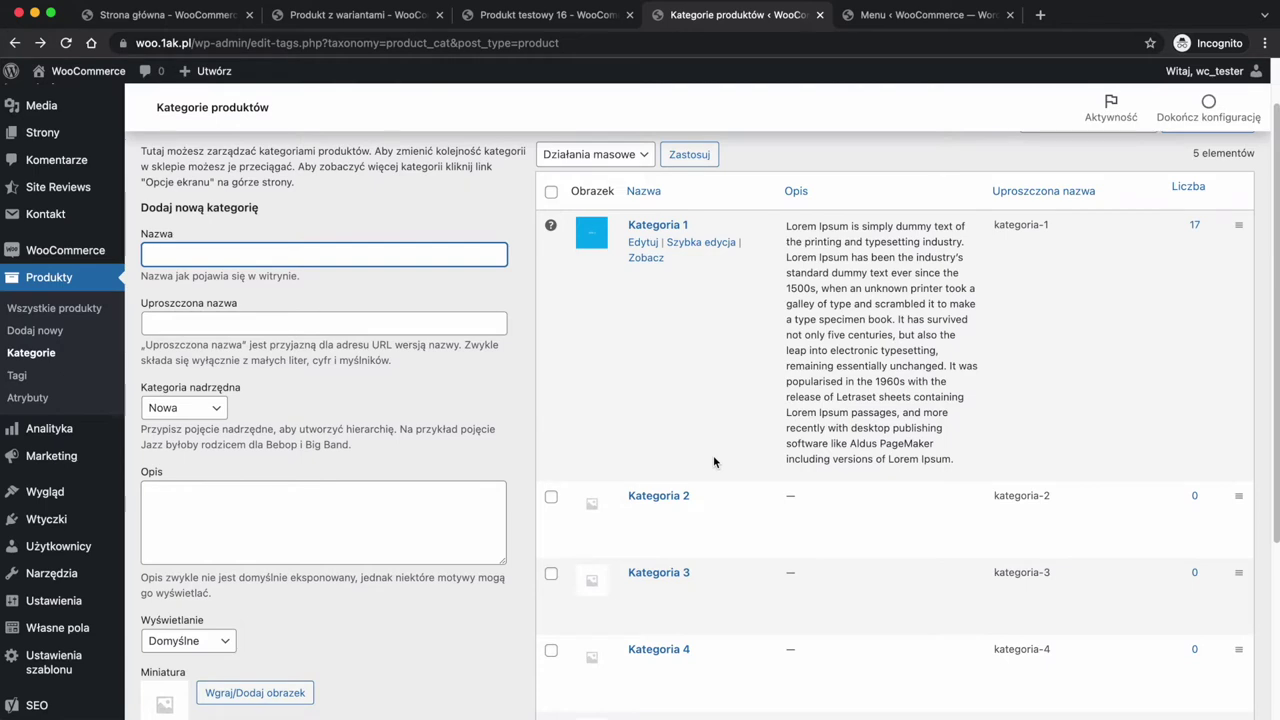
scroll(600, 505, down, 1)
click(269, 676)
click(72, 138)
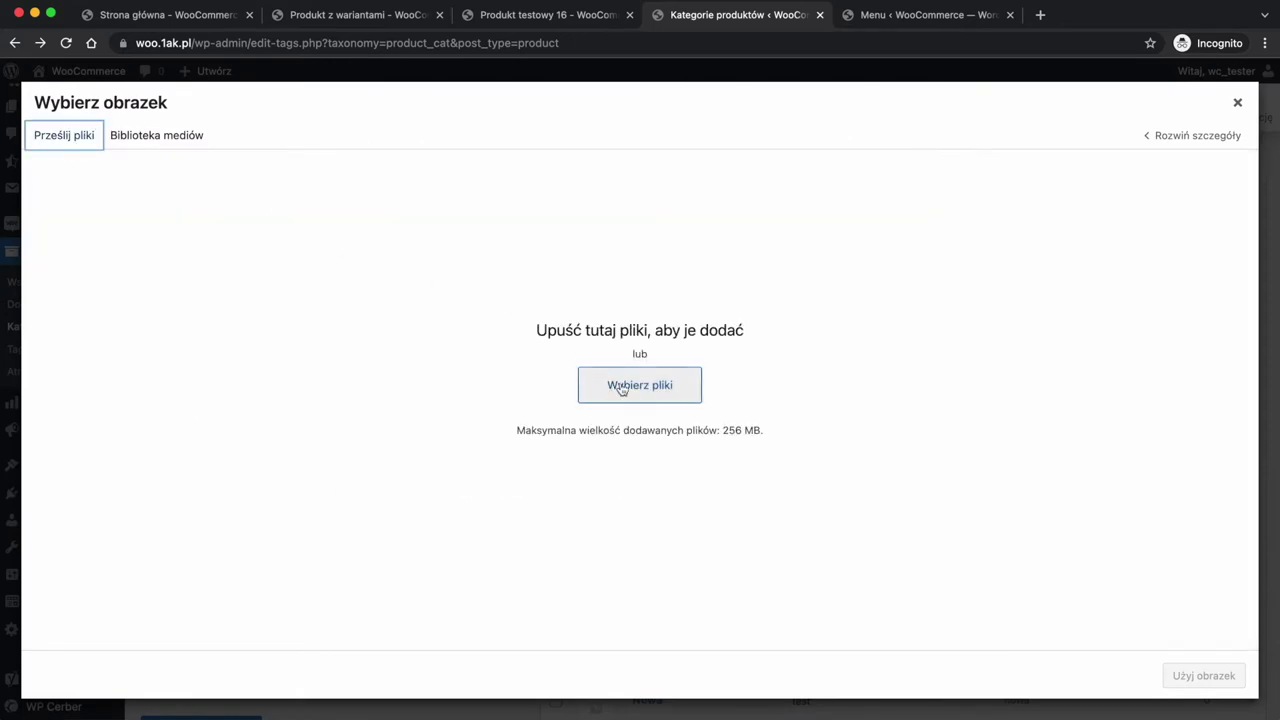
click(1237, 102)
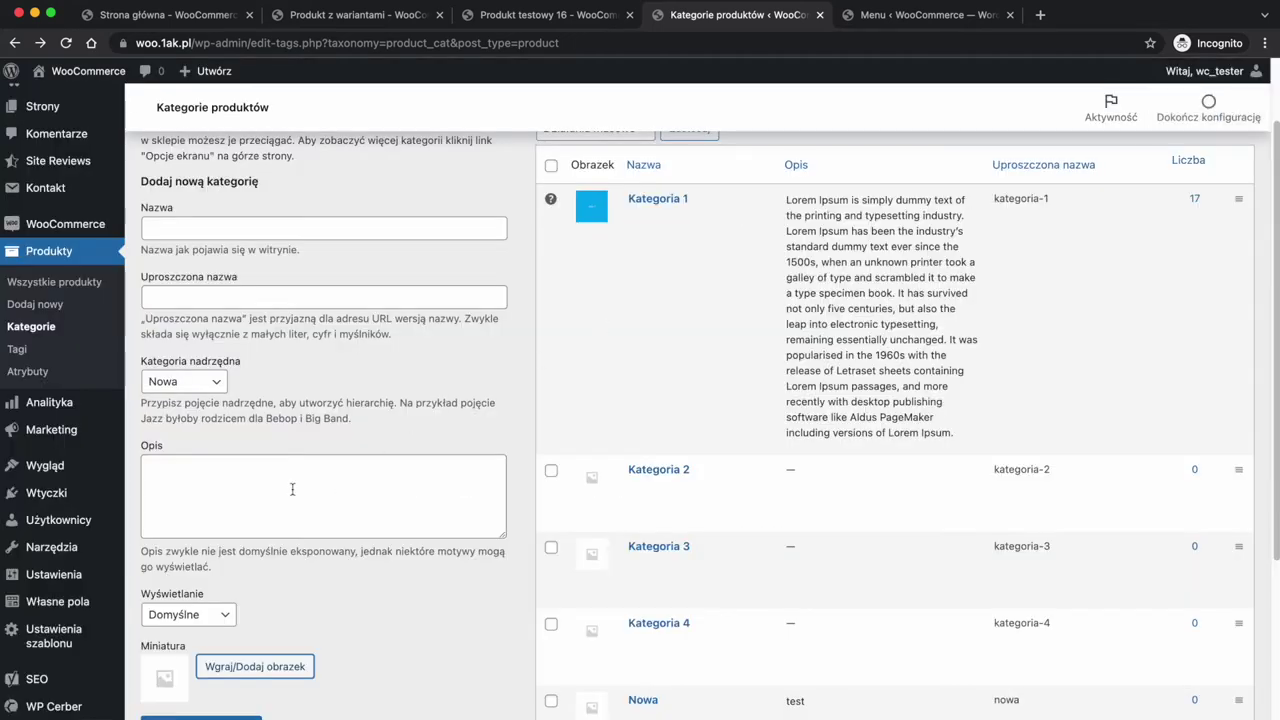
Open Kategoria 1 for editing and examine its thumbnail, Google preview, SEO title and meta description
click(646, 218)
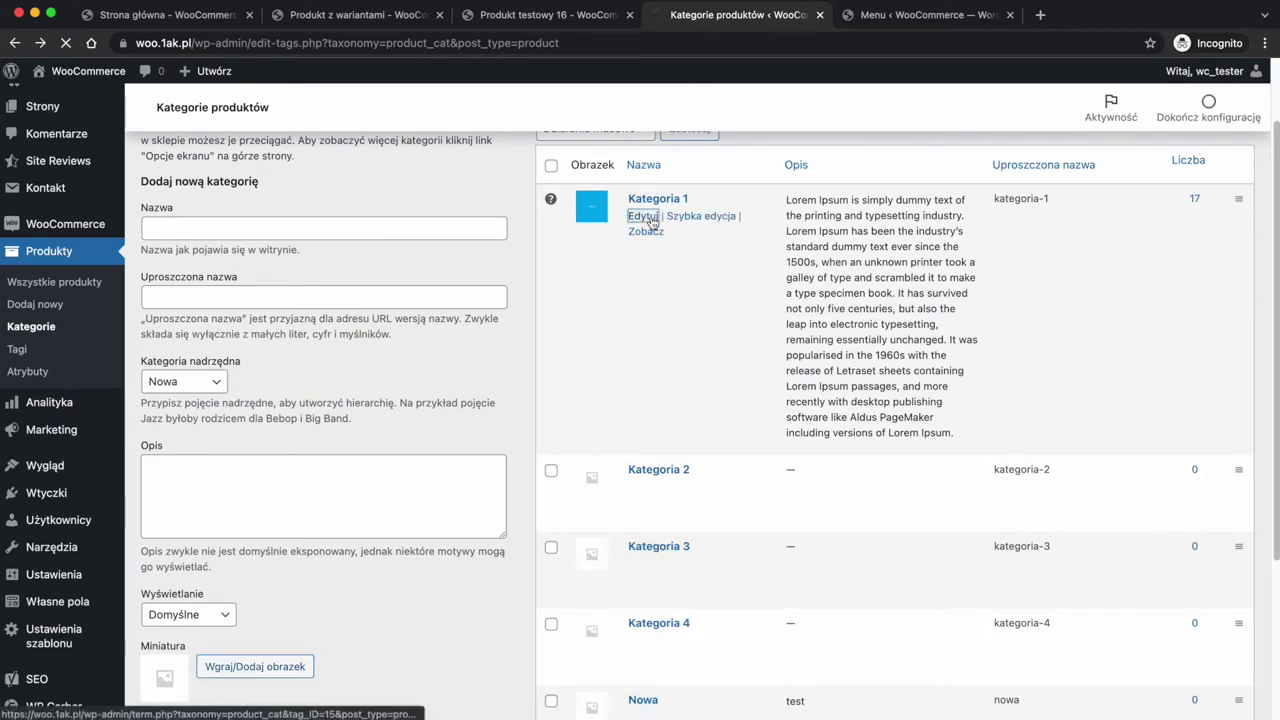
scroll(510, 510, down, 5)
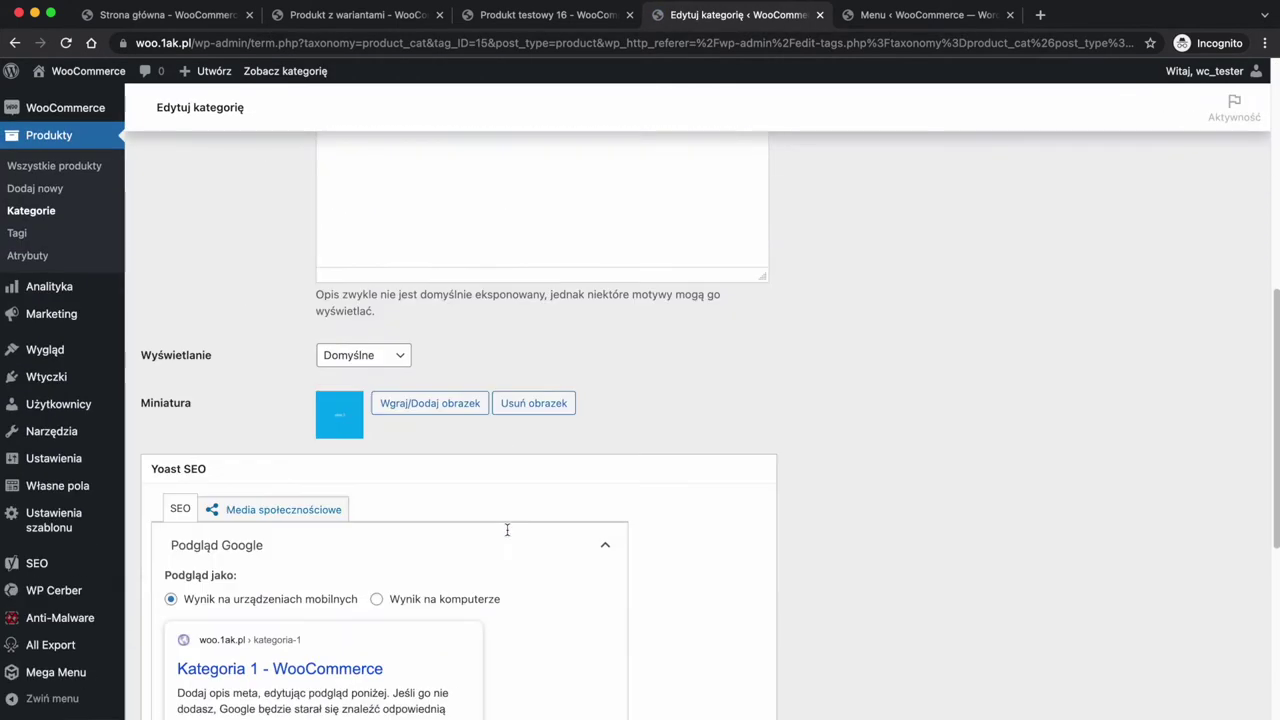
scroll(507, 530, down, 3)
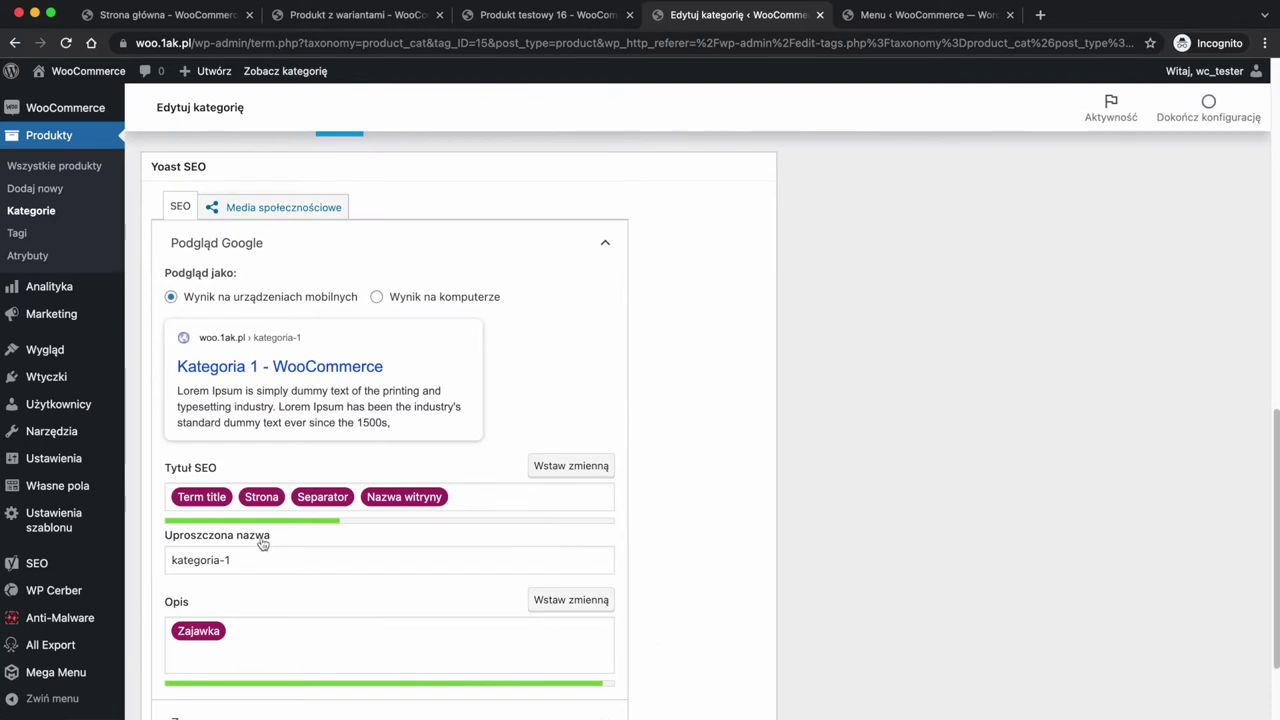
click(252, 634)
click(489, 496)
Check the Facebook and Twitter sharing settings of Kategoria 1, and return to the product categories
click(272, 208)
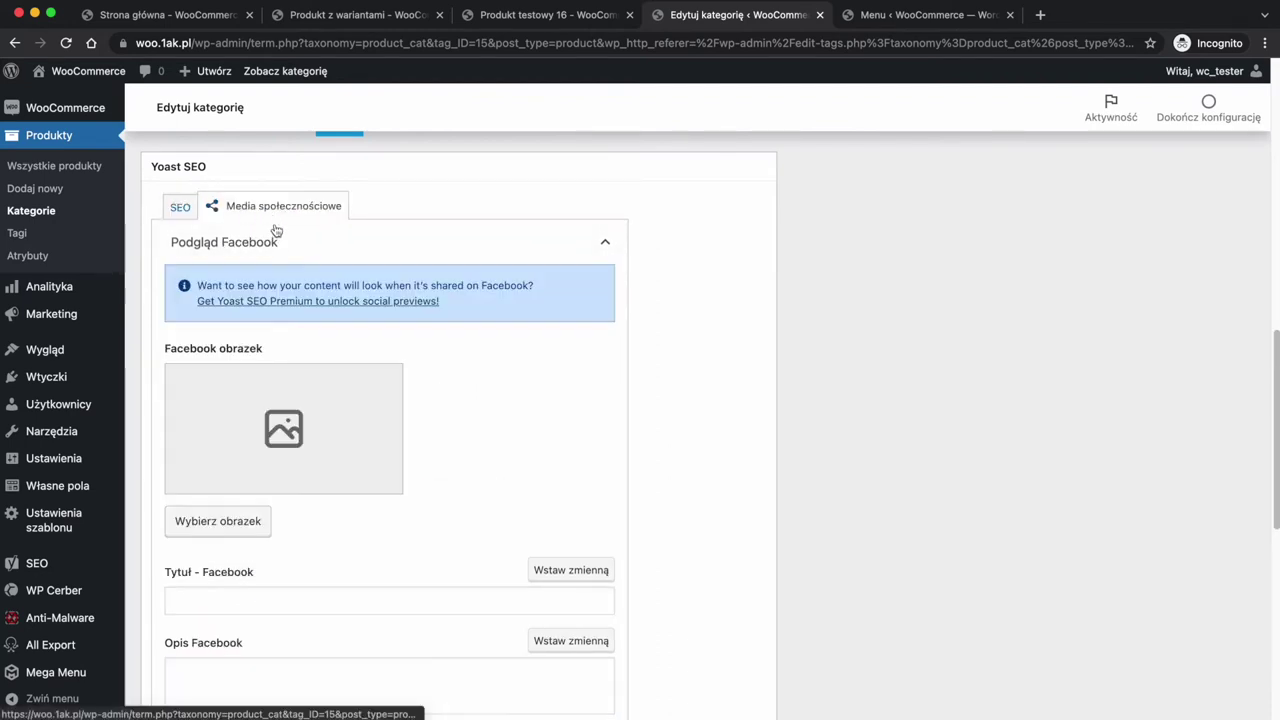
scroll(303, 517, down, 4)
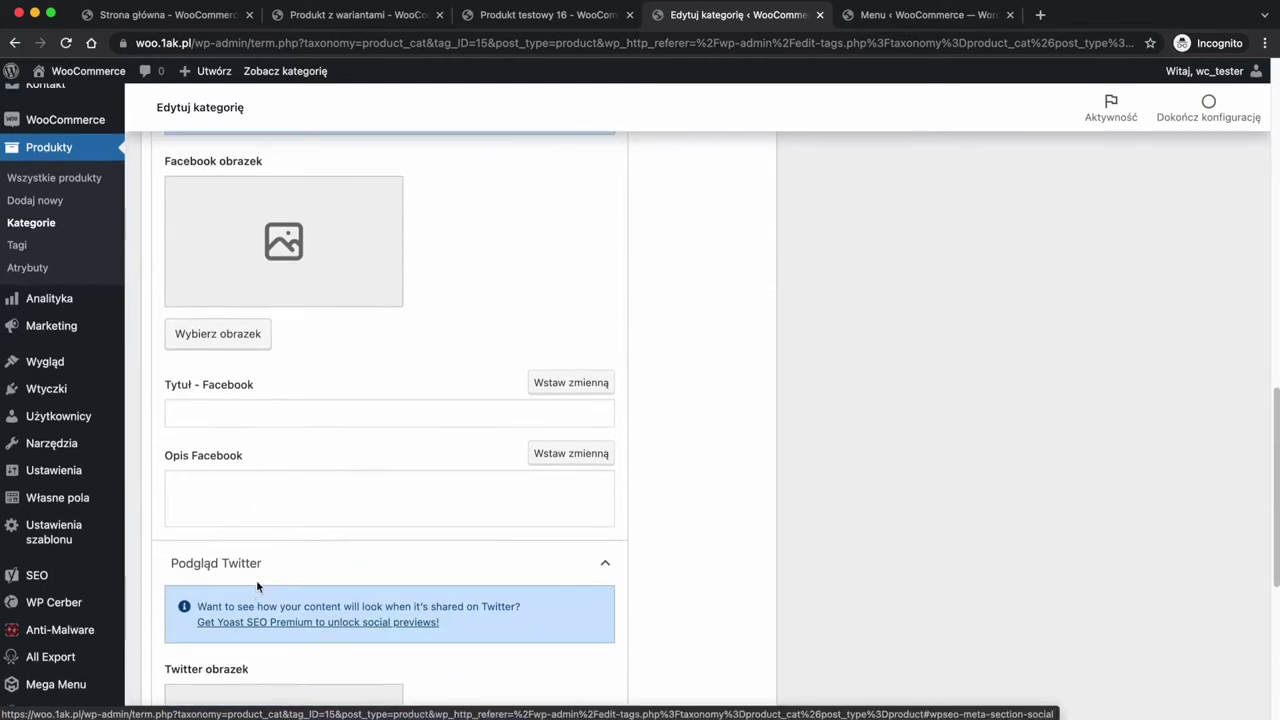
scroll(257, 587, up, 3)
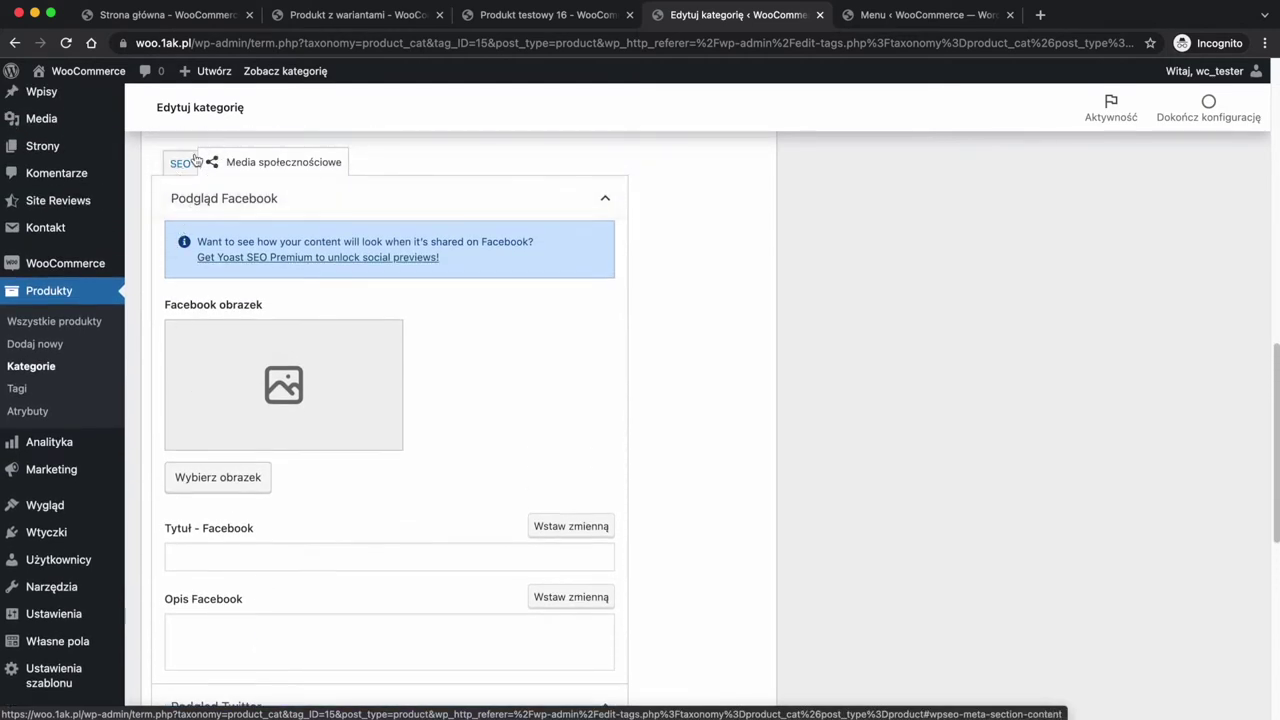
click(181, 163)
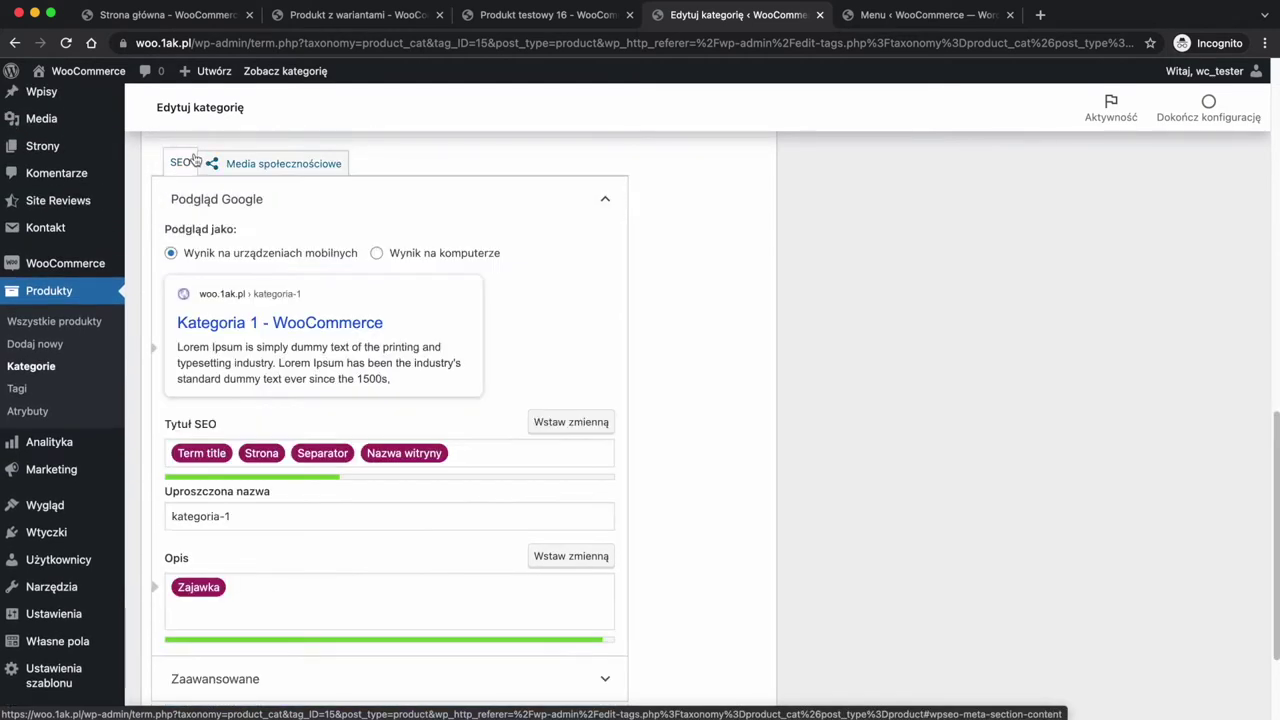
click(72, 366)
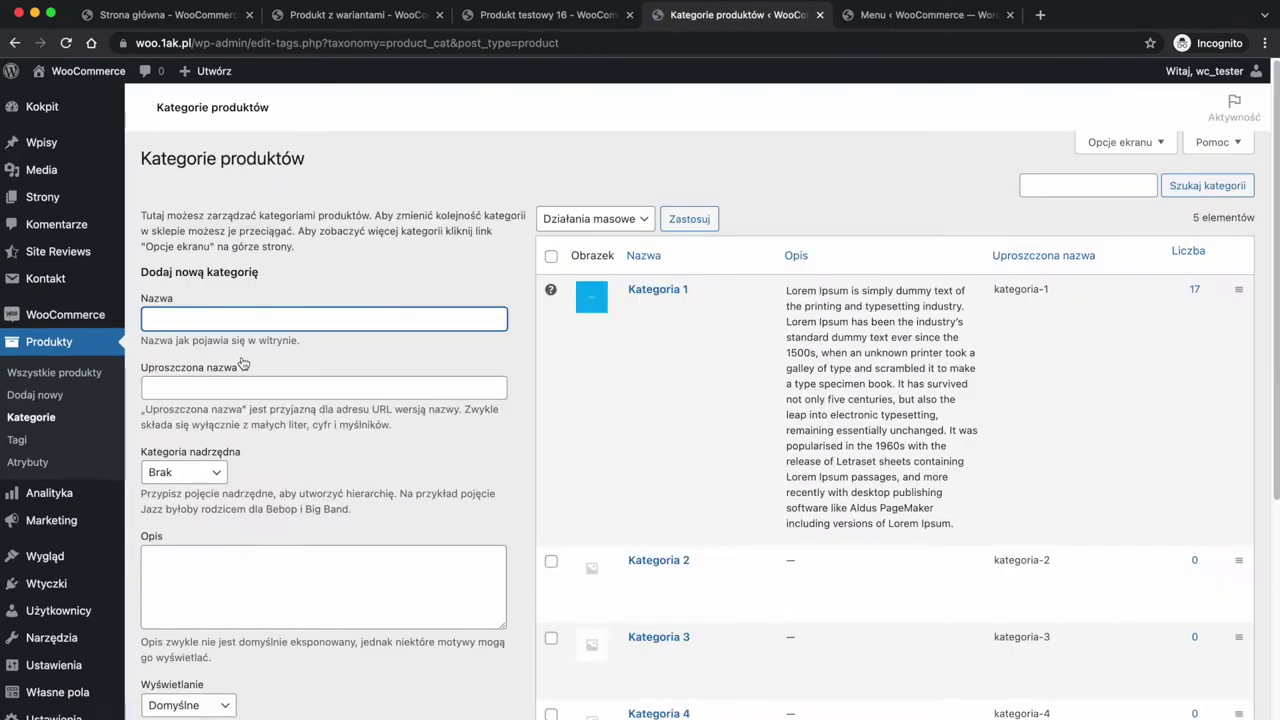
scroll(250, 360, down, 1)
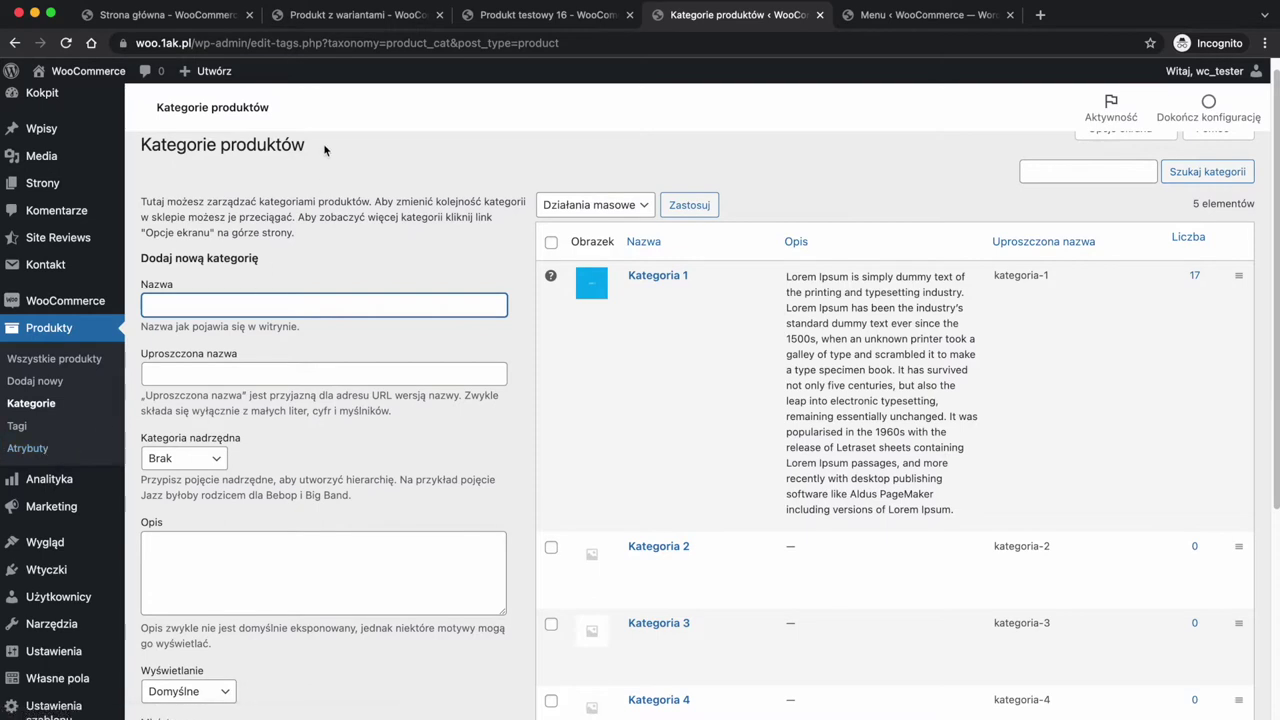
On the shop page of Produkt z wariantami, choose size M and material drewno
click(357, 20)
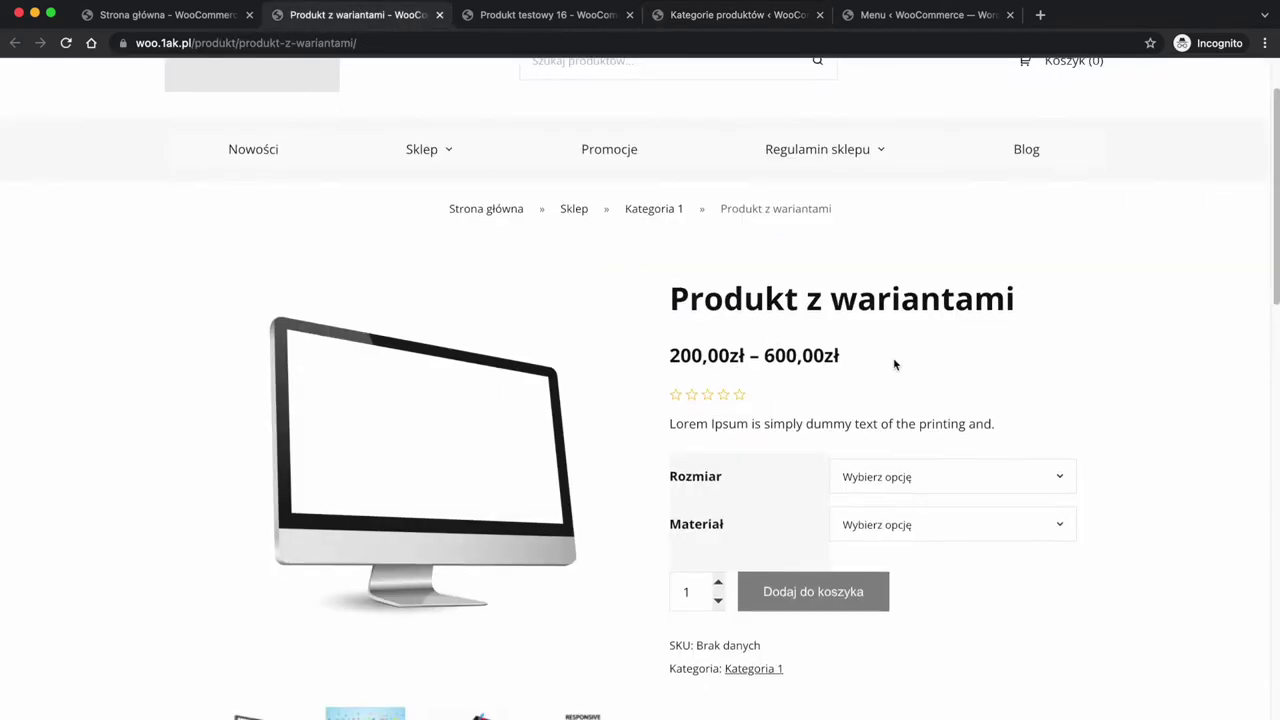
scroll(894, 363, down, 1)
scroll(897, 371, down, 1)
click(903, 397)
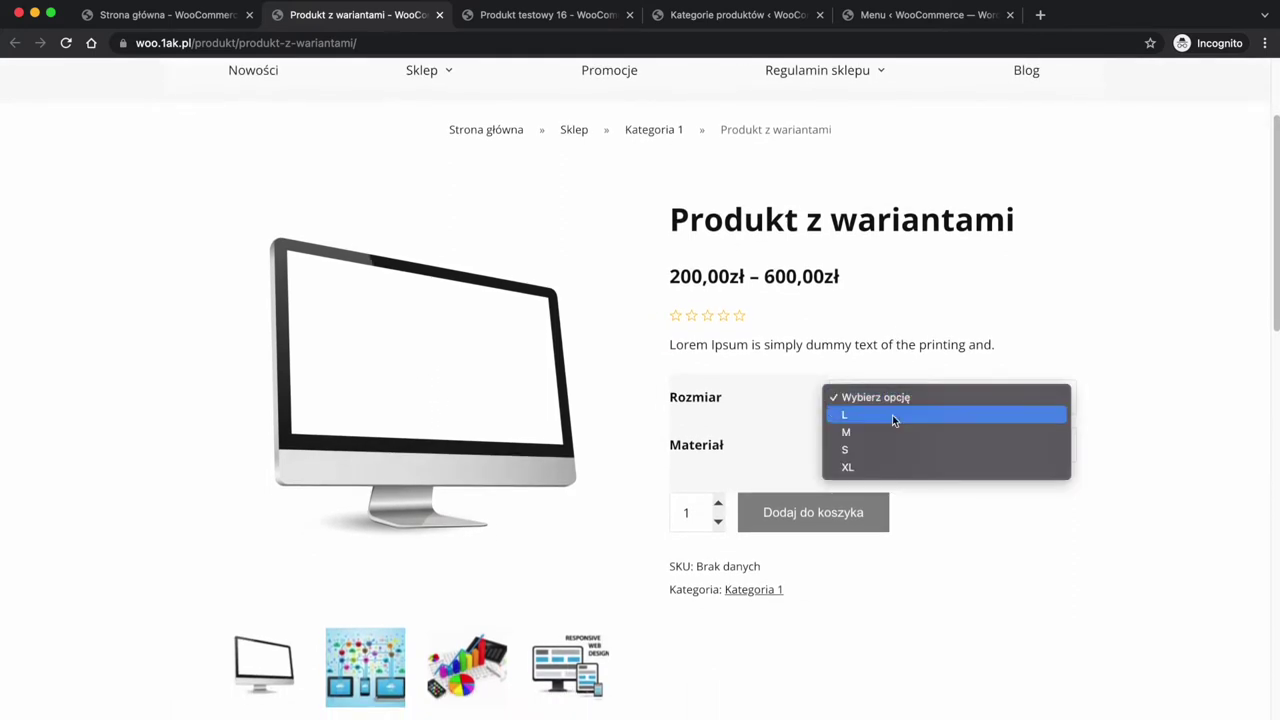
click(891, 431)
click(894, 447)
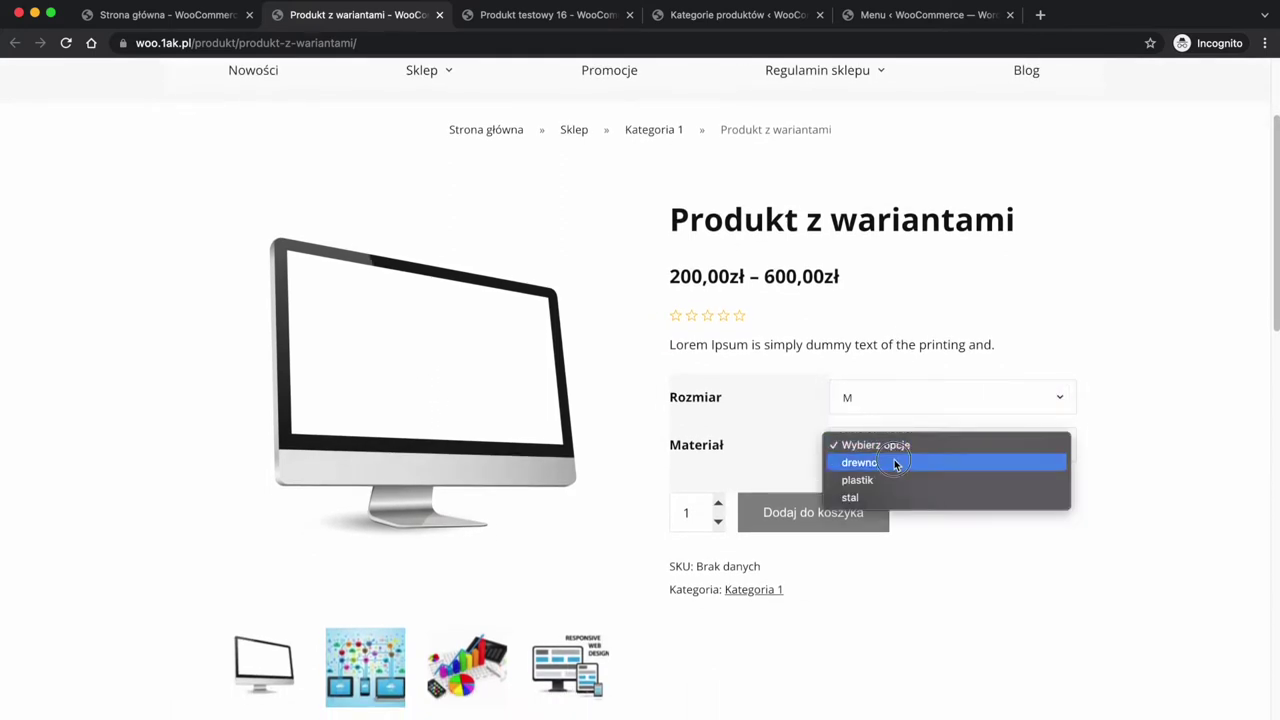
click(894, 462)
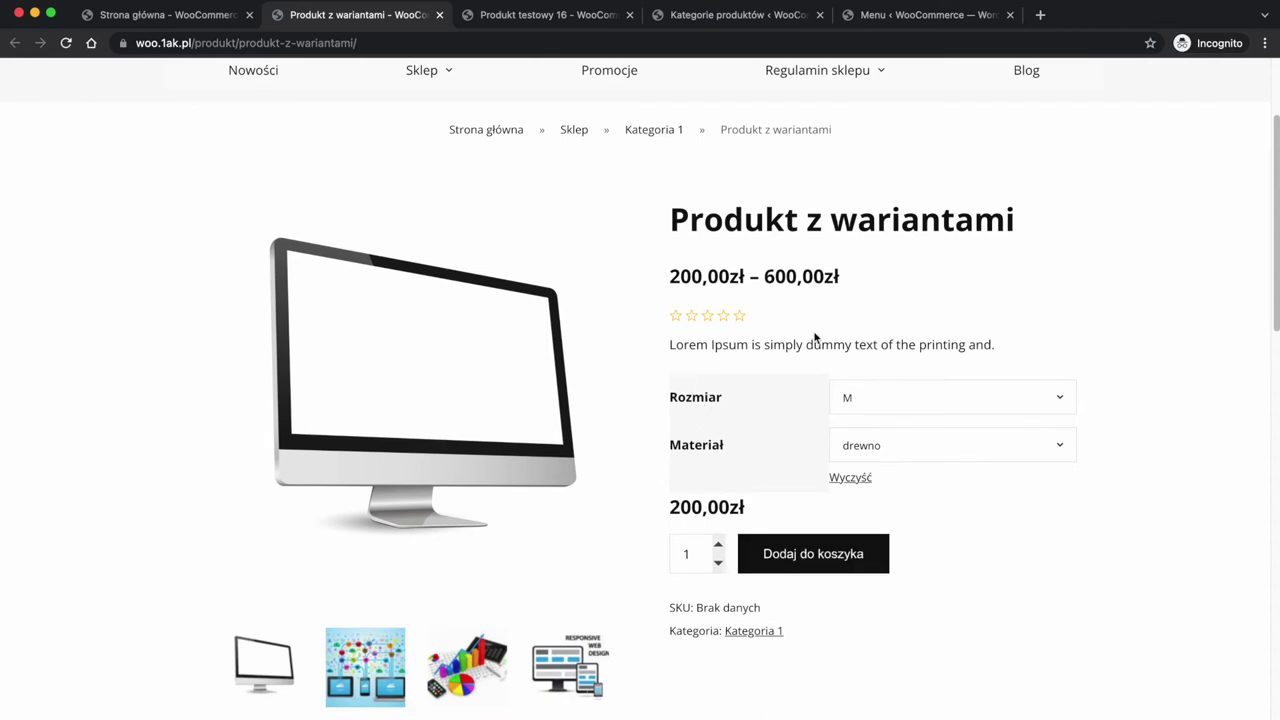
Compare the shop page of Produkt testowy 16 with that of Produkt z wariantami, including titles, prices and variant options
click(503, 20)
scroll(760, 388, down, 2)
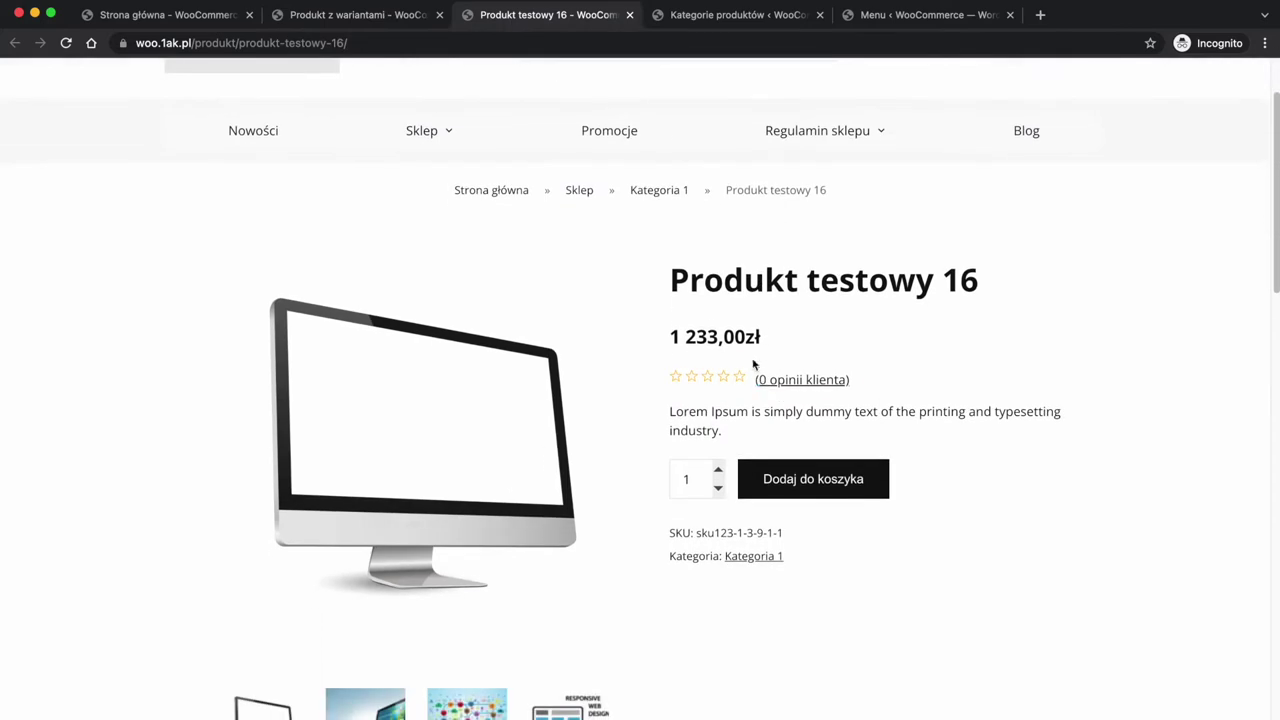
click(387, 16)
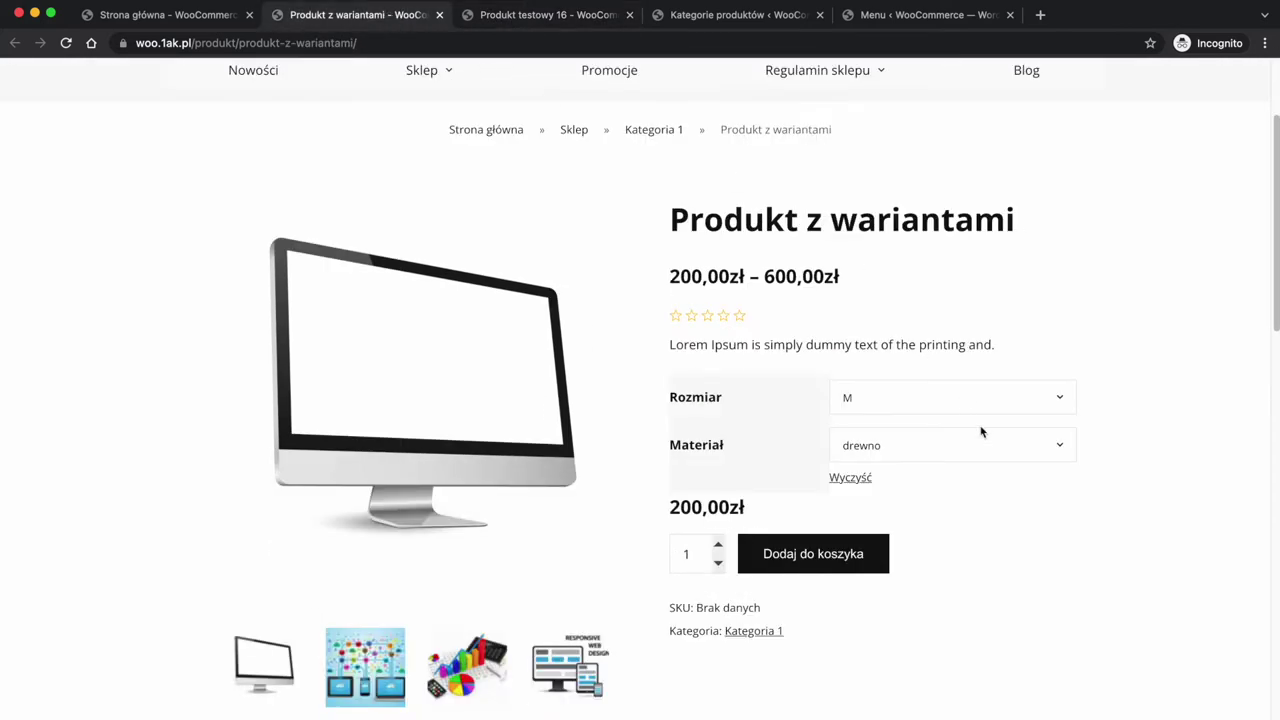
scroll(1009, 446, down, 1)
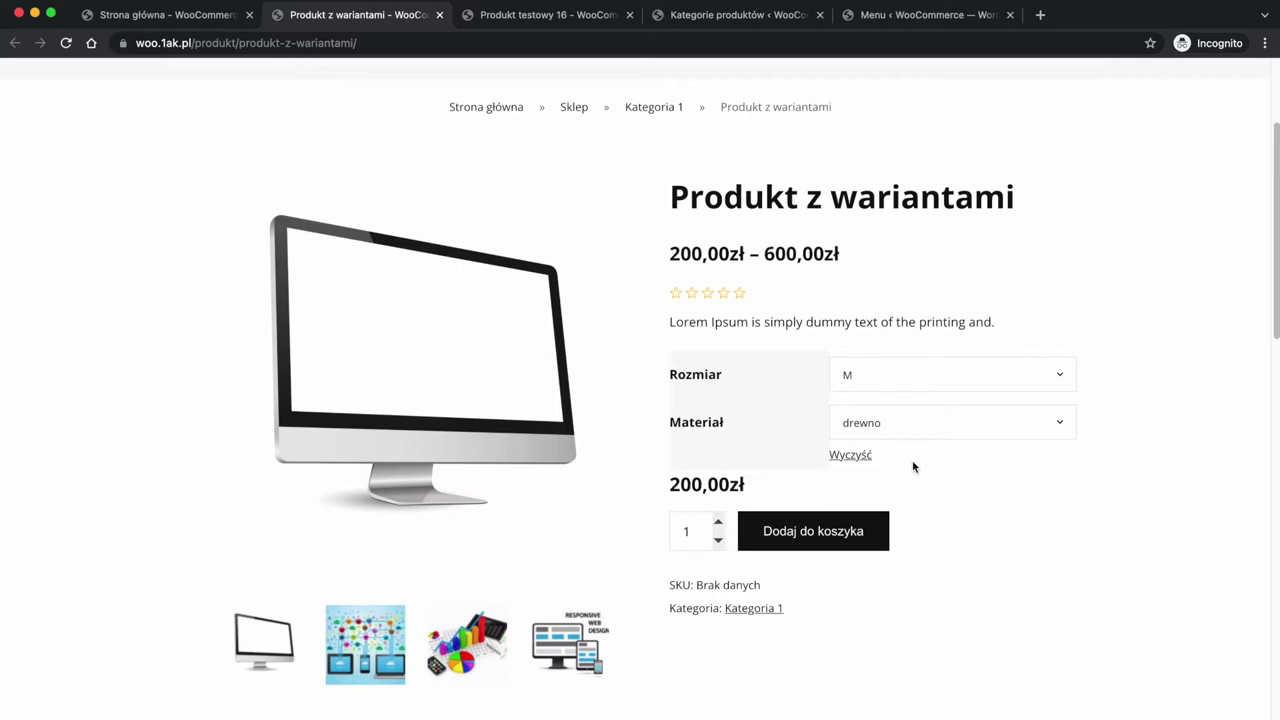
click(533, 22)
scroll(554, 323, down, 1)
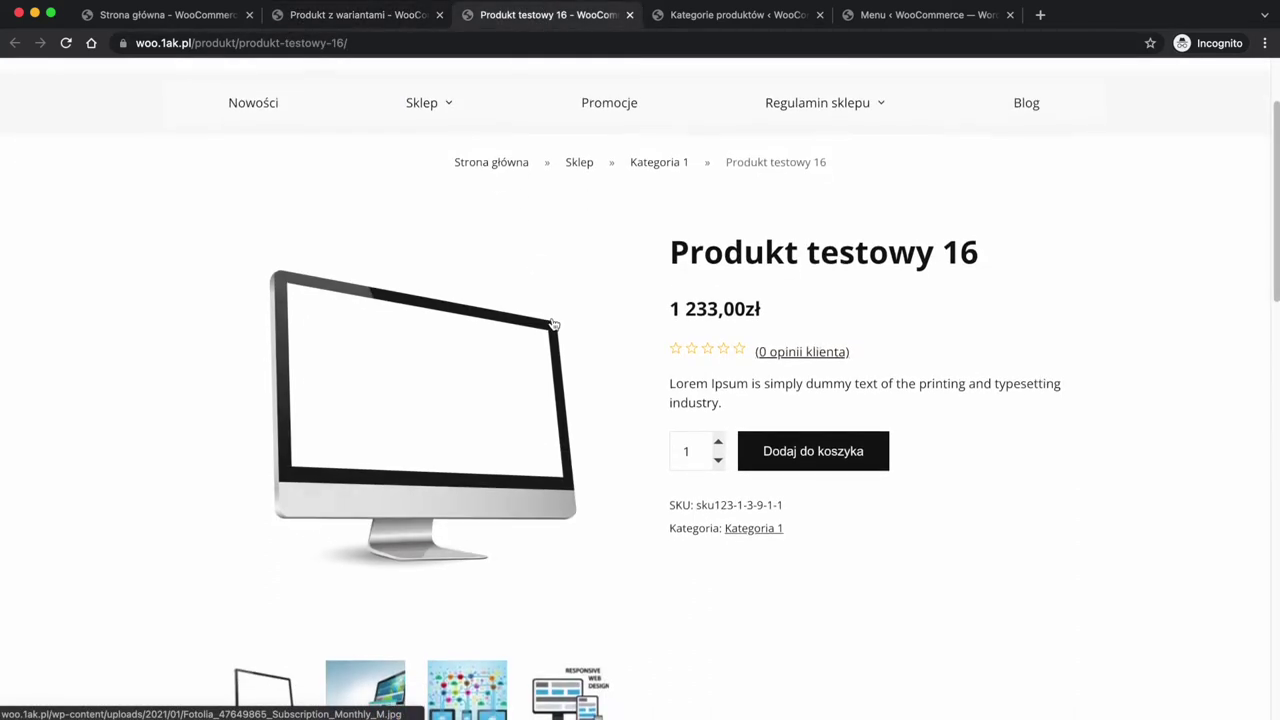
click(325, 21)
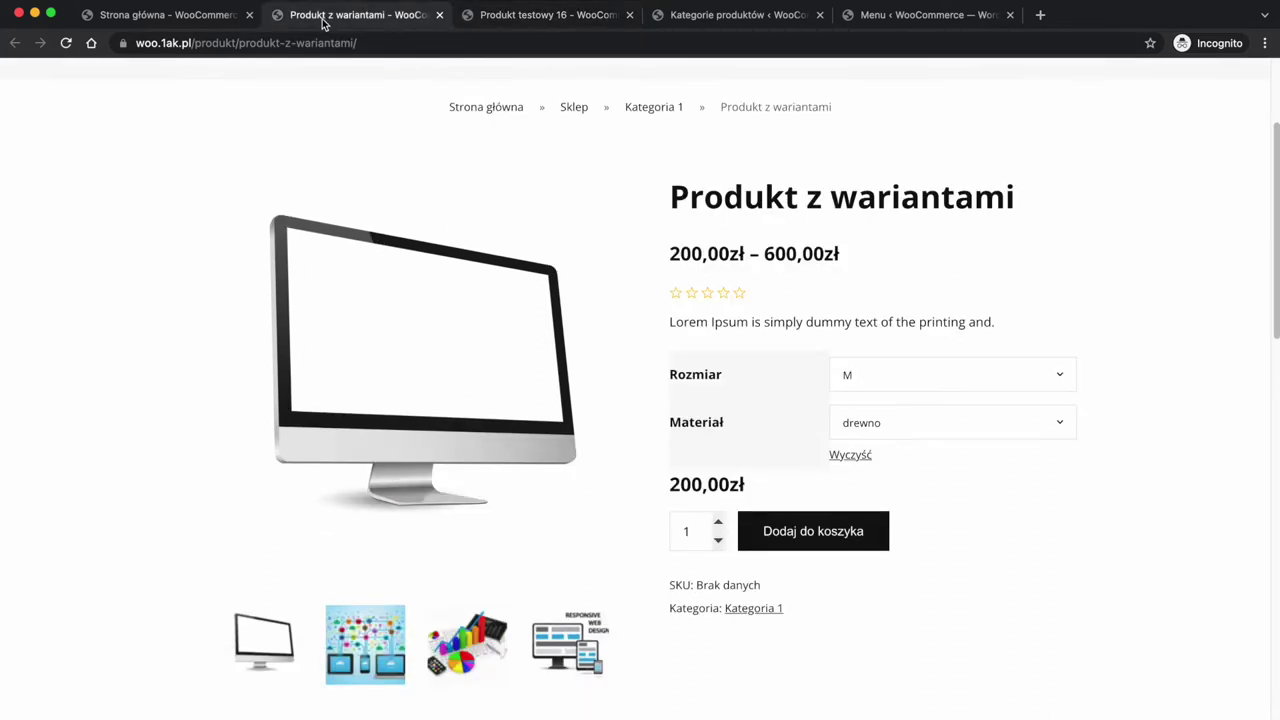
drag(668, 196, 1026, 205)
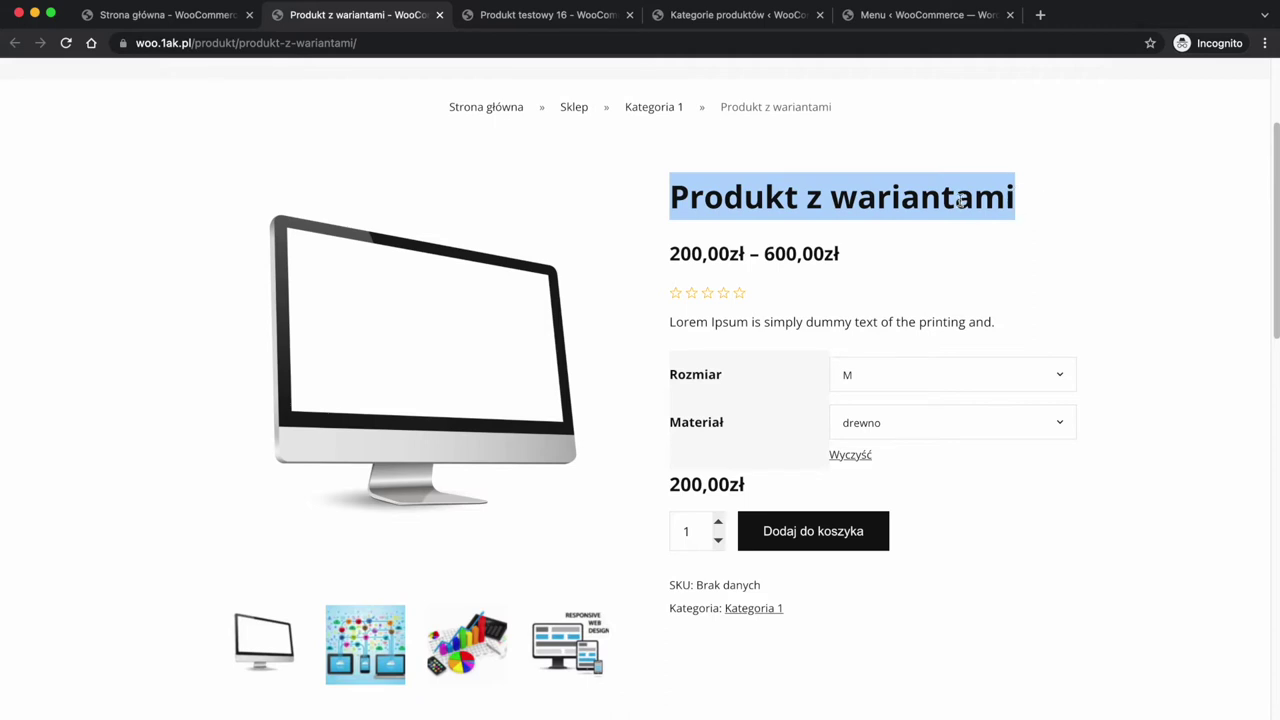
click(529, 15)
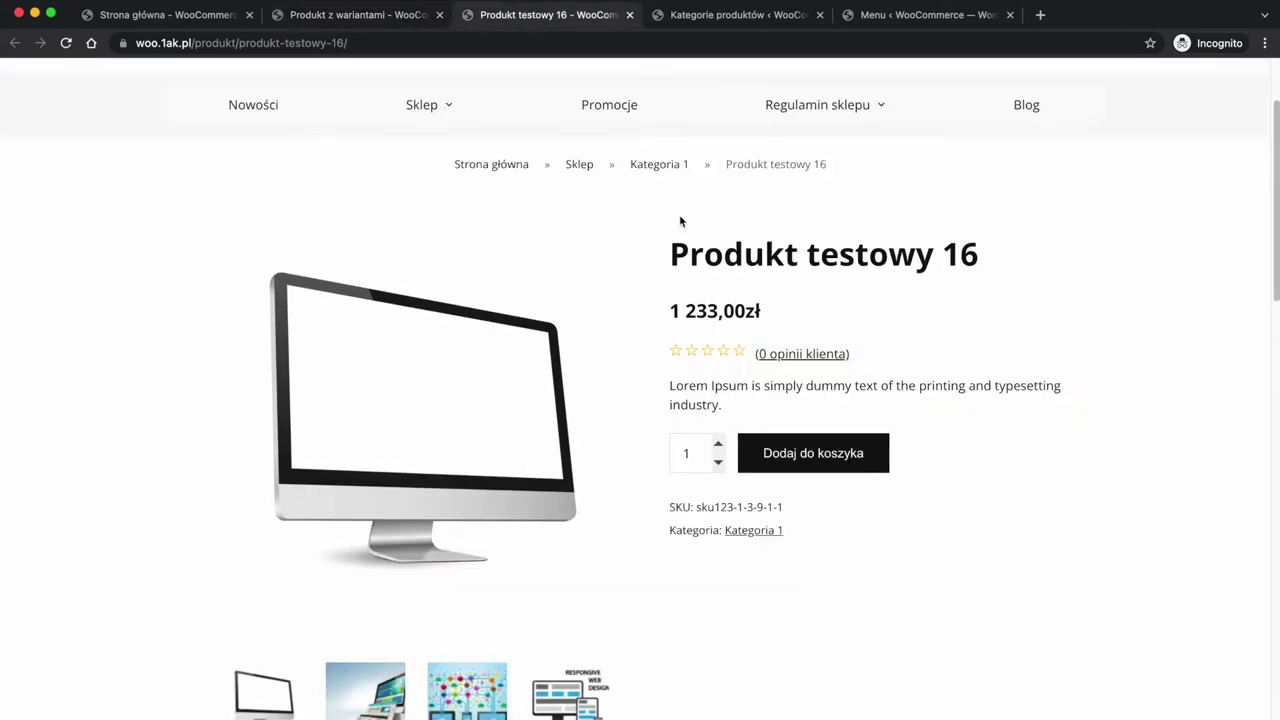
drag(674, 248, 980, 276)
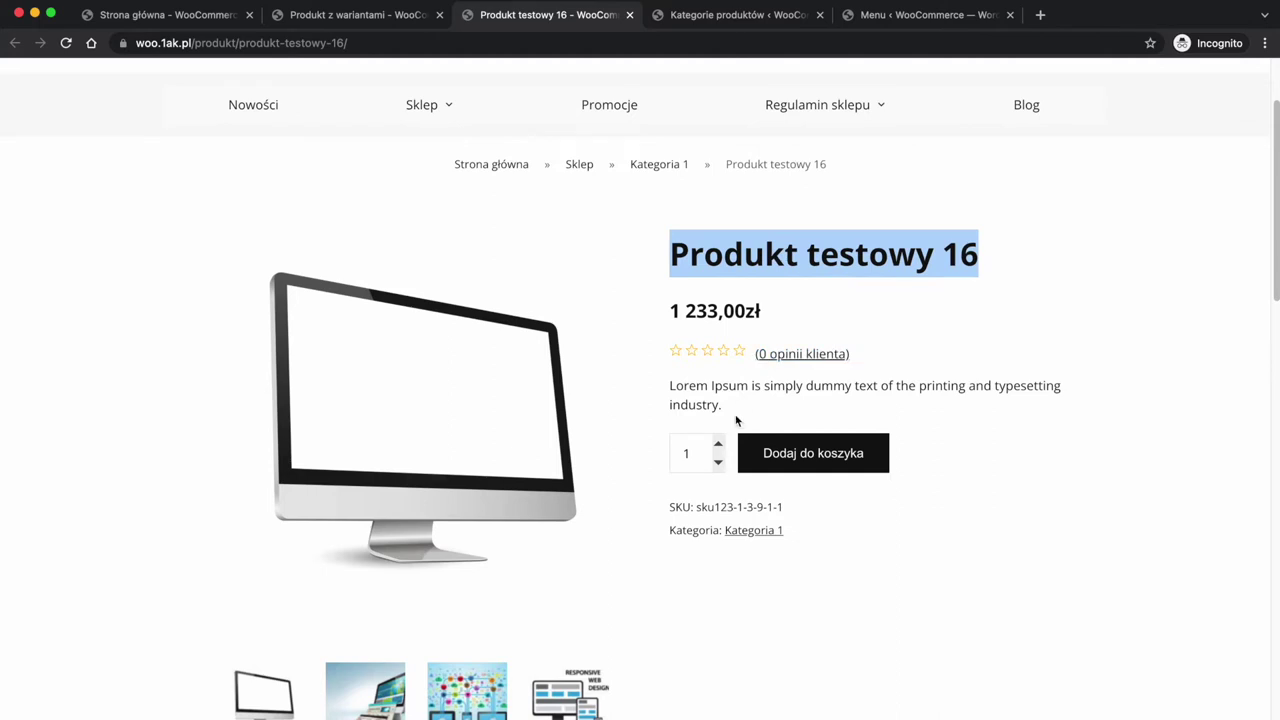
click(634, 273)
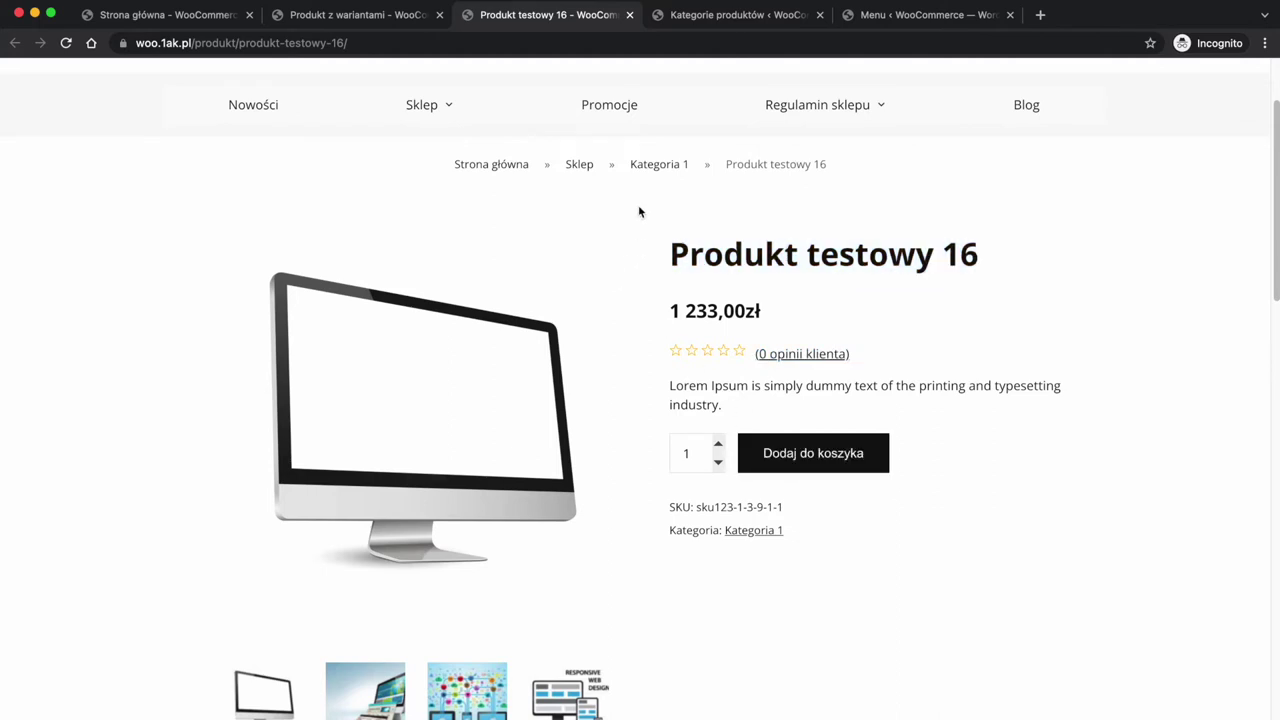
Return to the shop administration and open the product attributes page to review the existing attributes
click(700, 22)
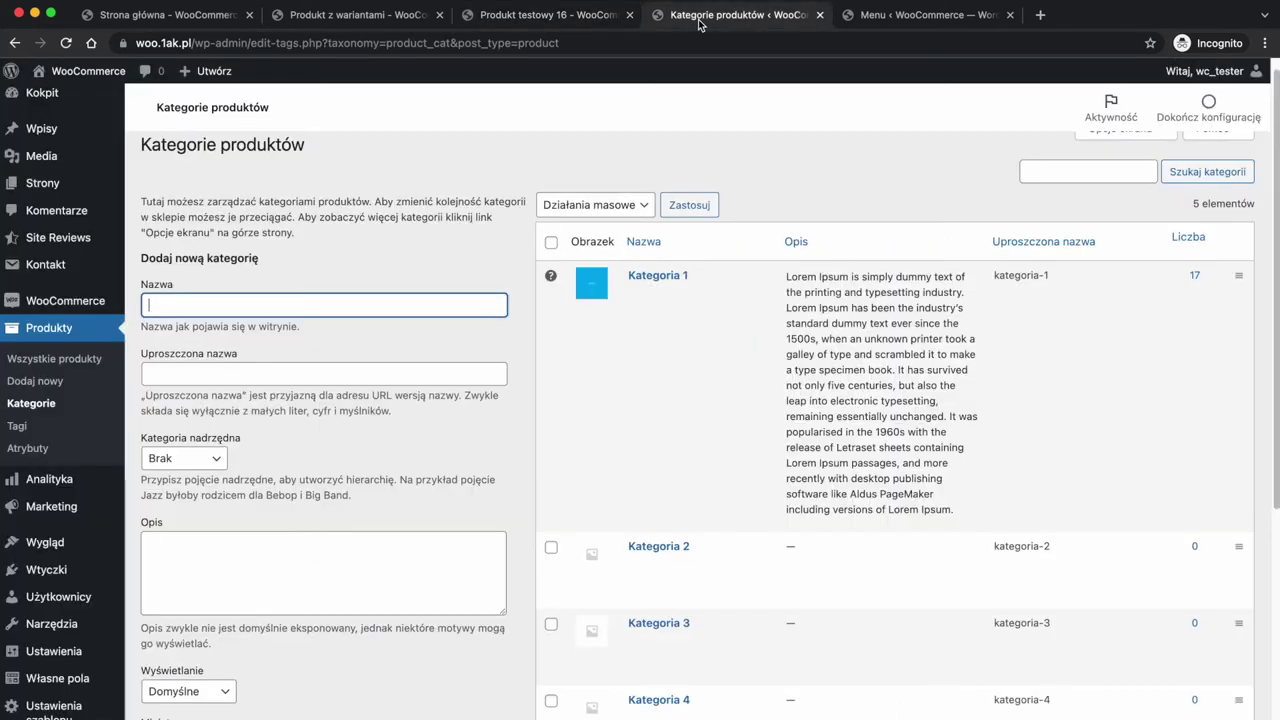
click(22, 449)
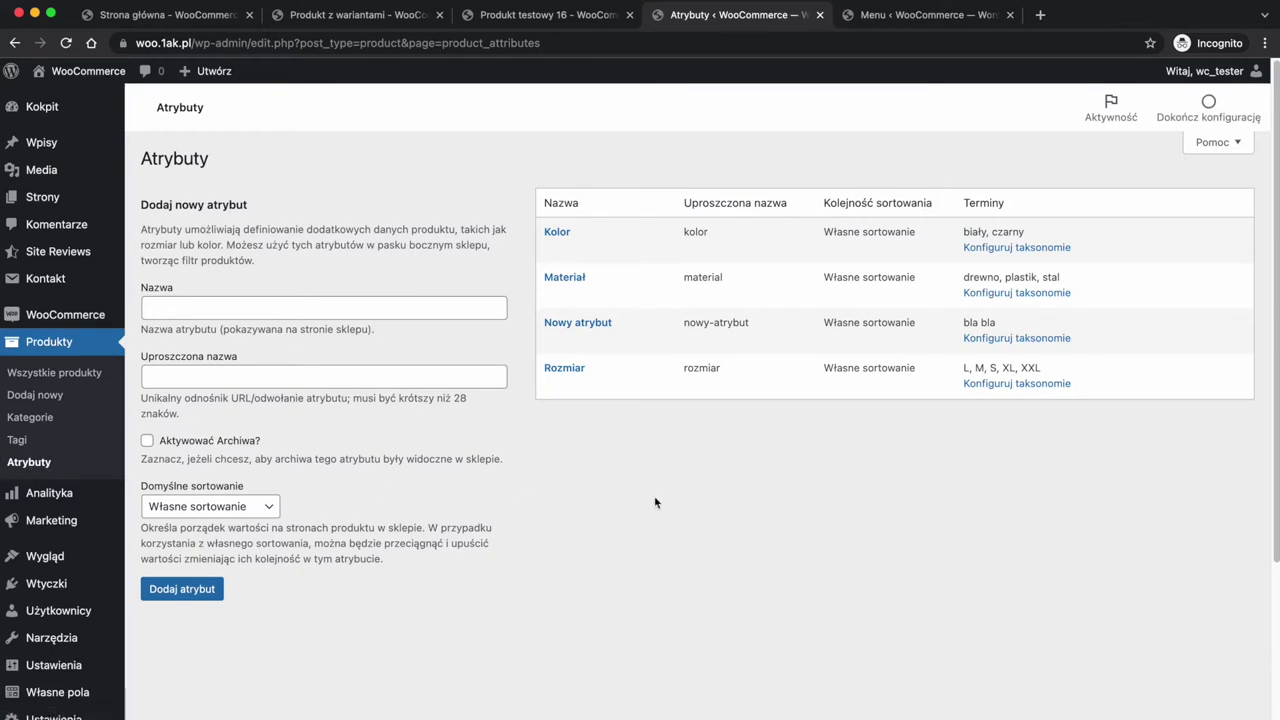
scroll(654, 498, down, 1)
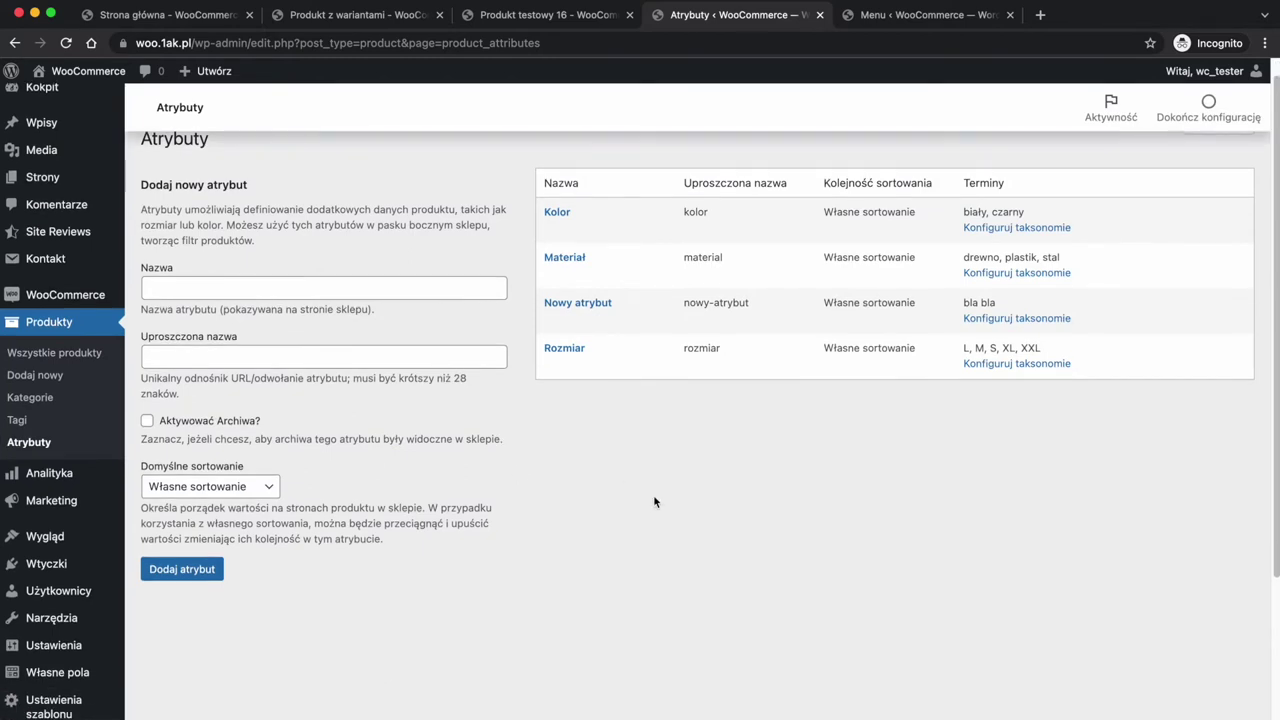
scroll(654, 497, up, 1)
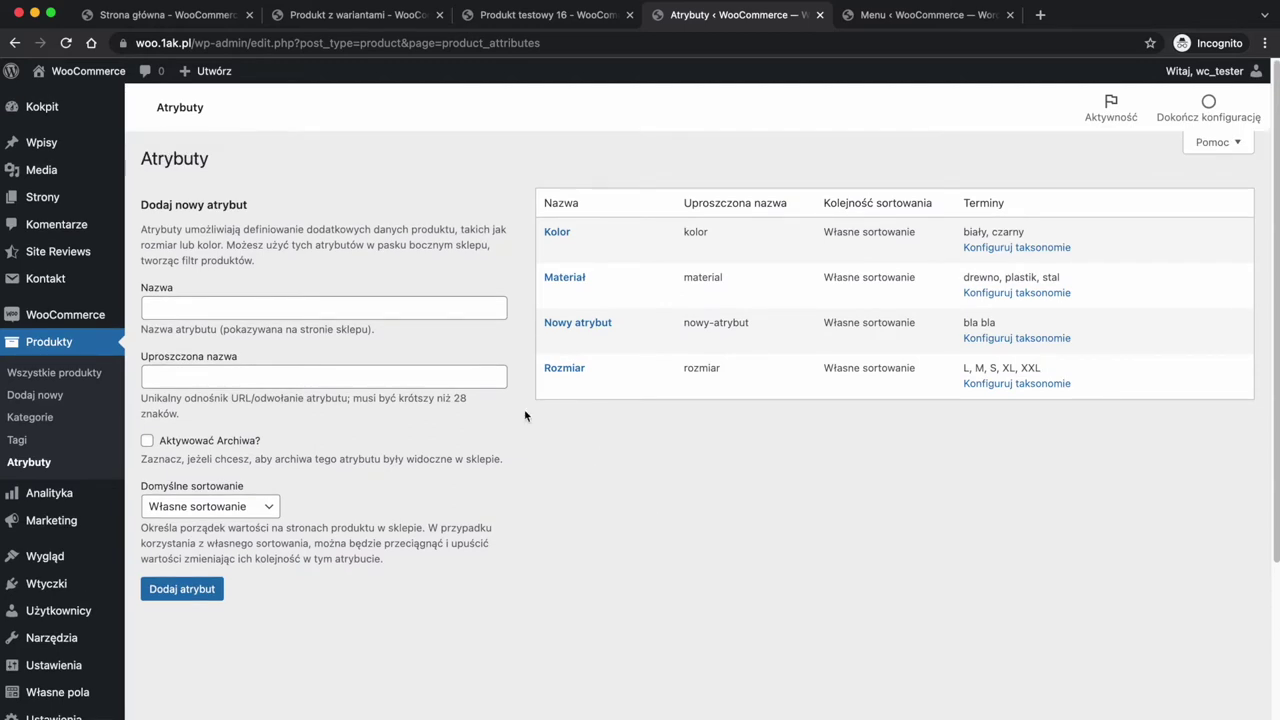
Add a new product attribute named Testowy with the default sorting Własne sortowanie and its archive left disabled
click(350, 303)
text(Testowy)
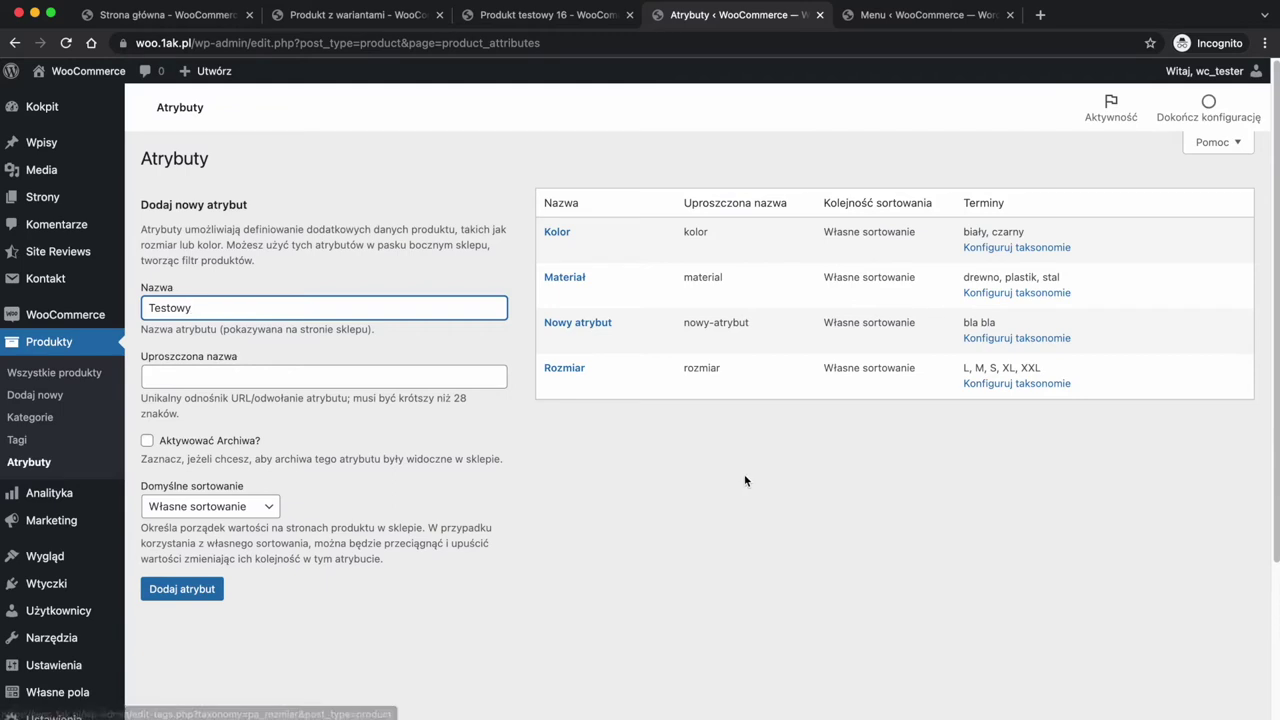
double_click(152, 307)
click(254, 283)
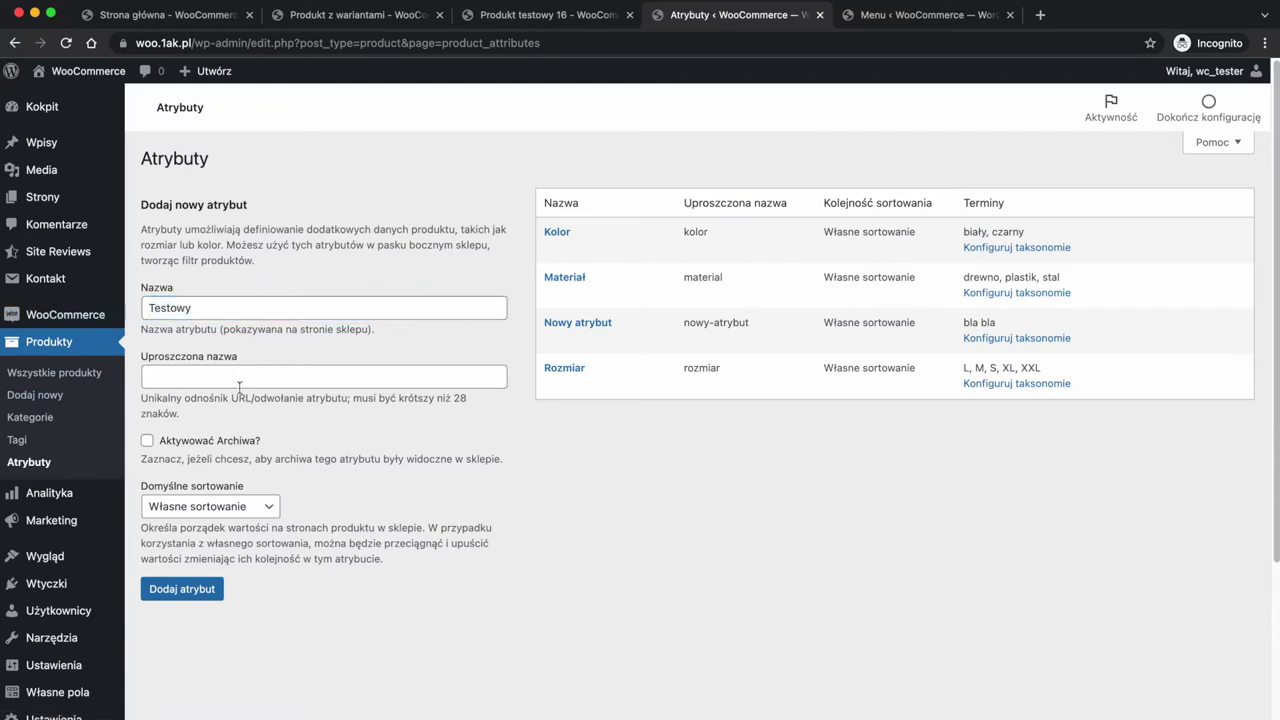
click(231, 444)
click(272, 506)
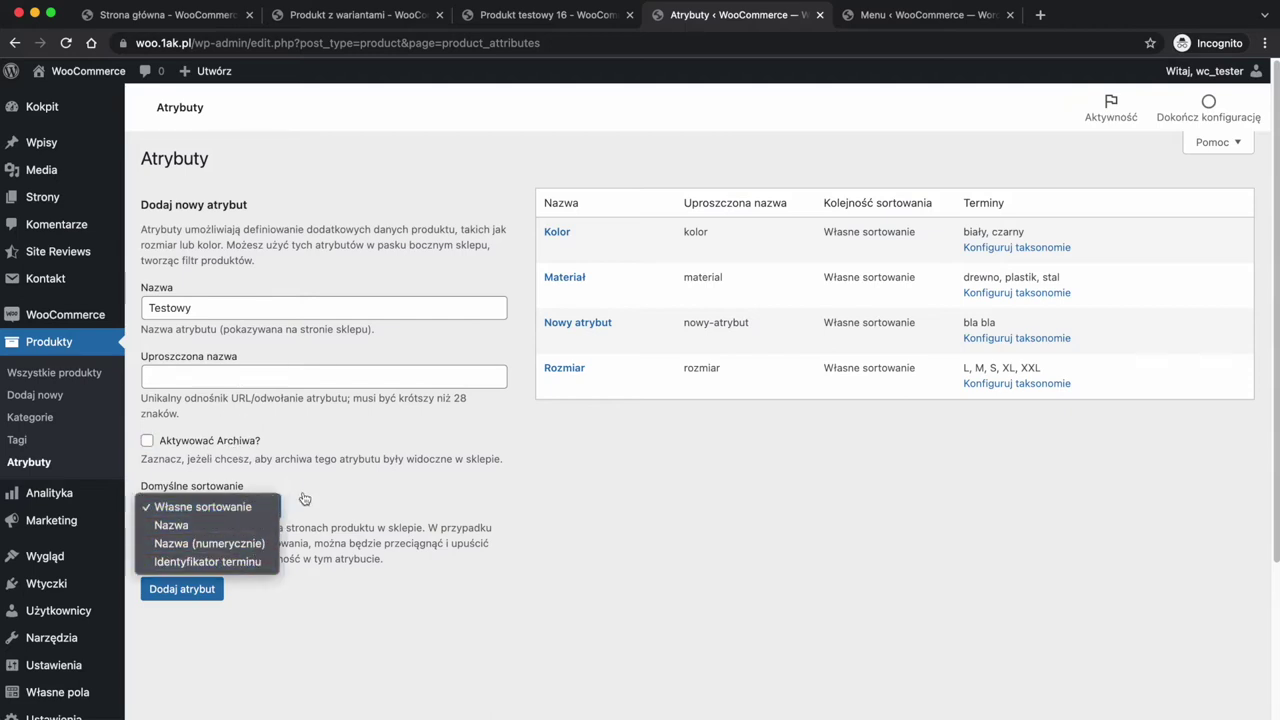
click(305, 498)
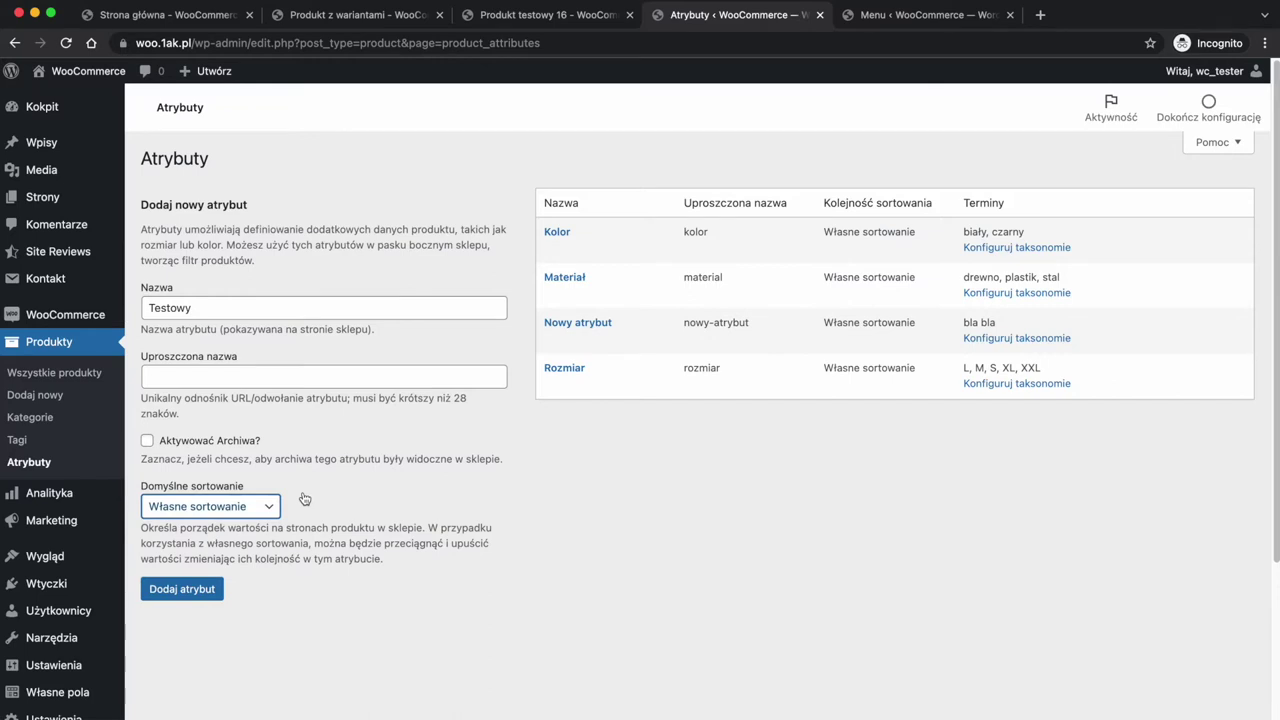
click(249, 507)
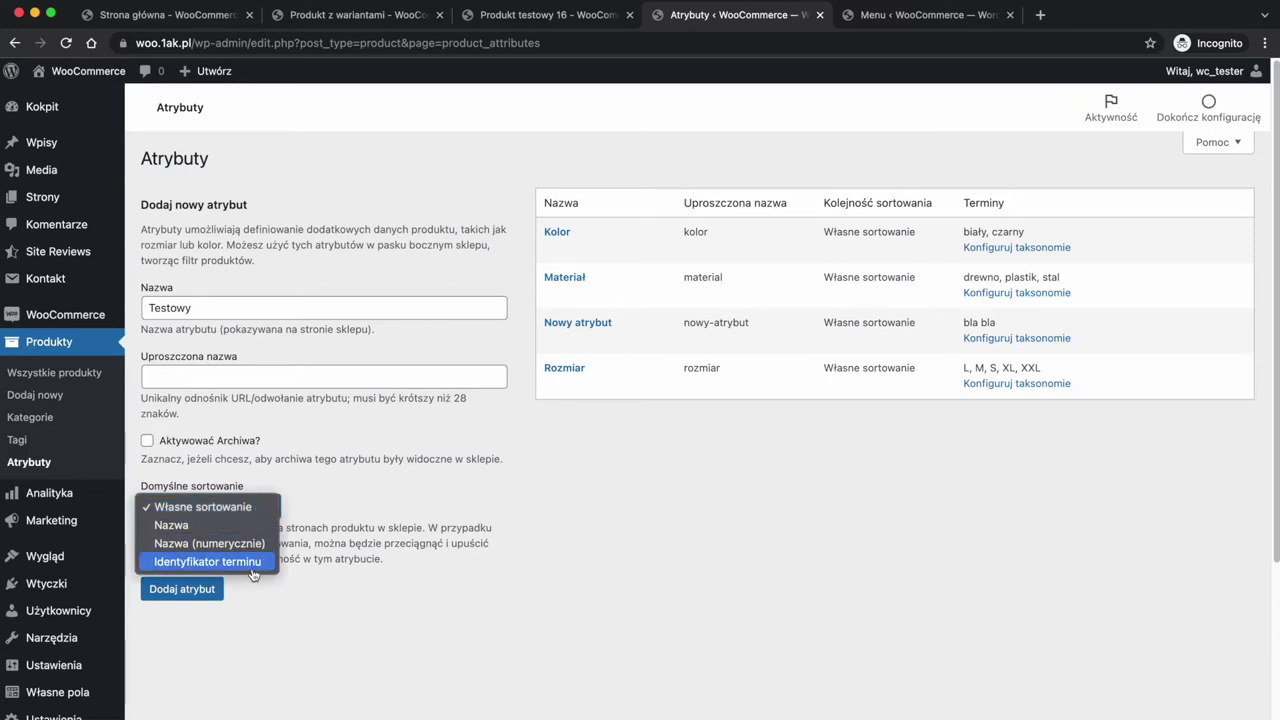
click(302, 520)
click(188, 590)
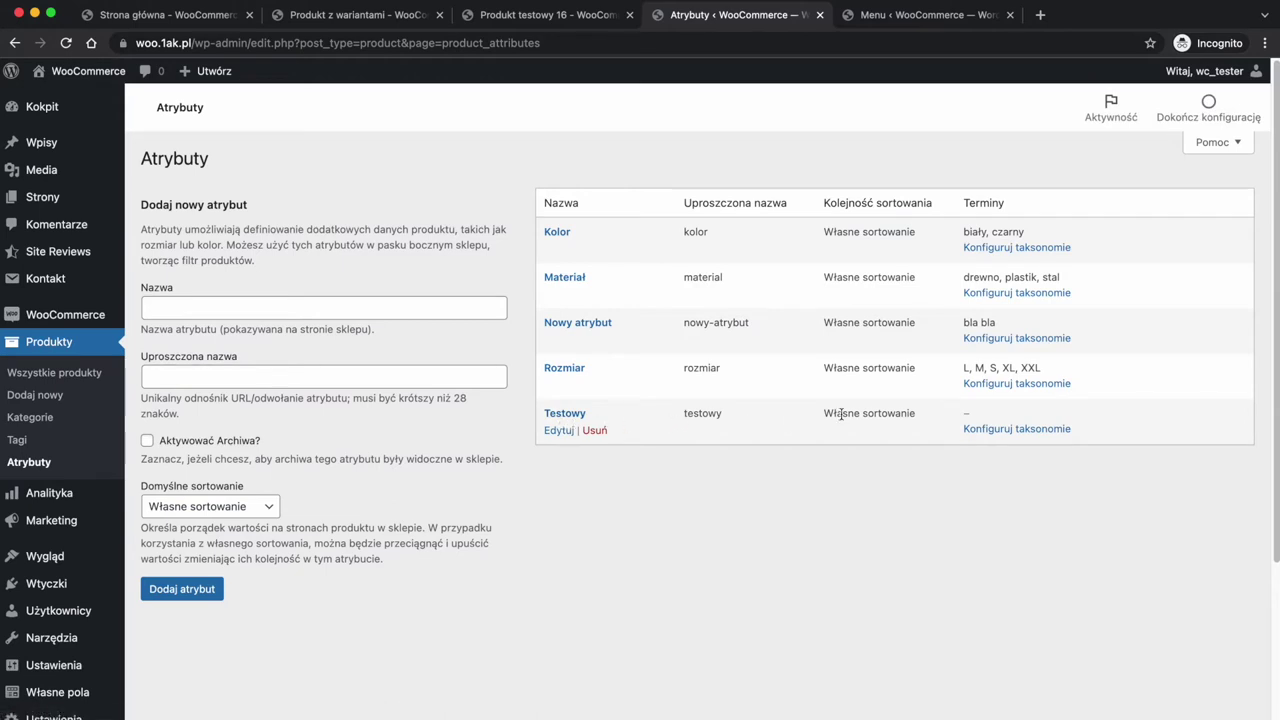
Open the term configuration of the Testowy attribute and add the term Opcja nr 1 with the description "..."
click(1010, 432)
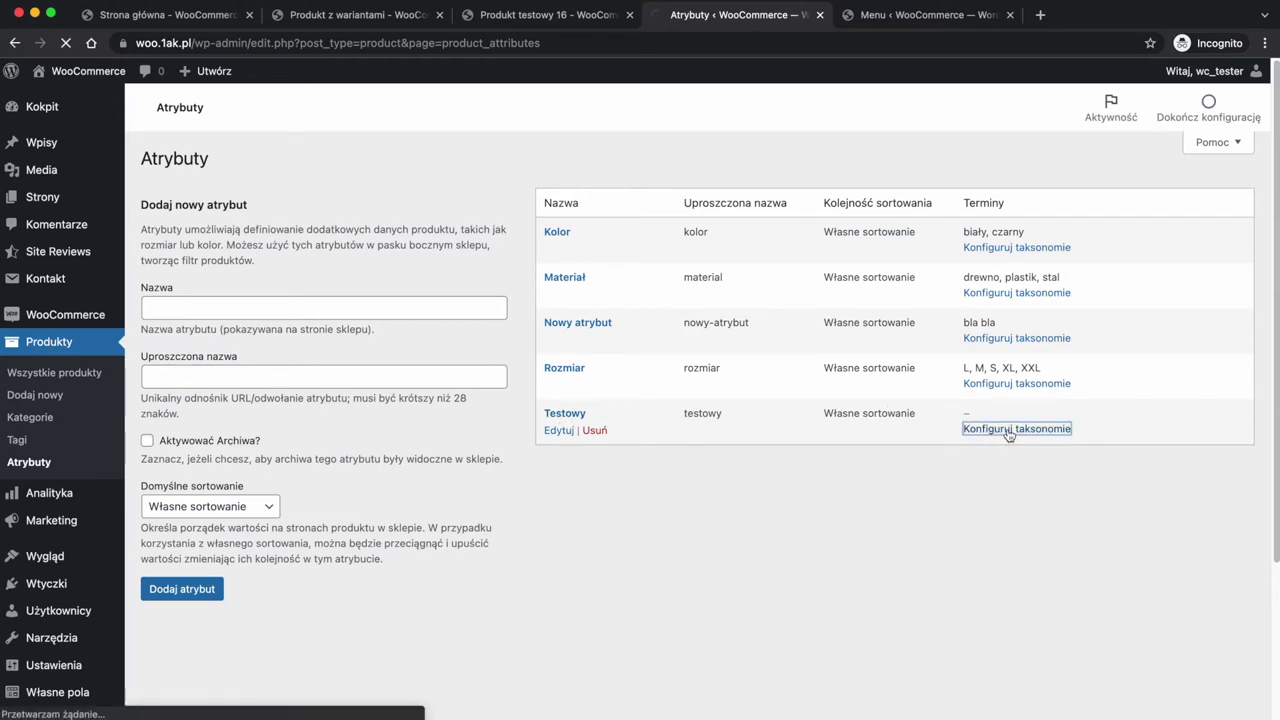
text(O)
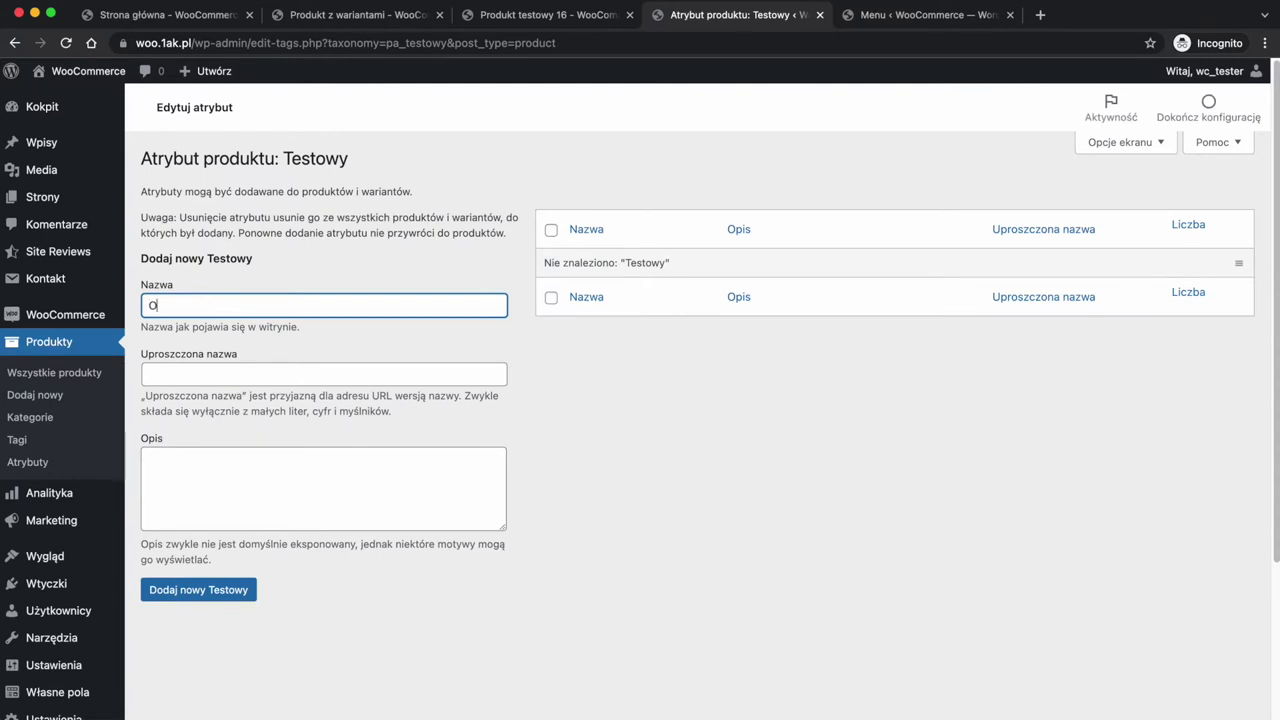
text(pcja nr 1)
key(super+a)
key(super+c)
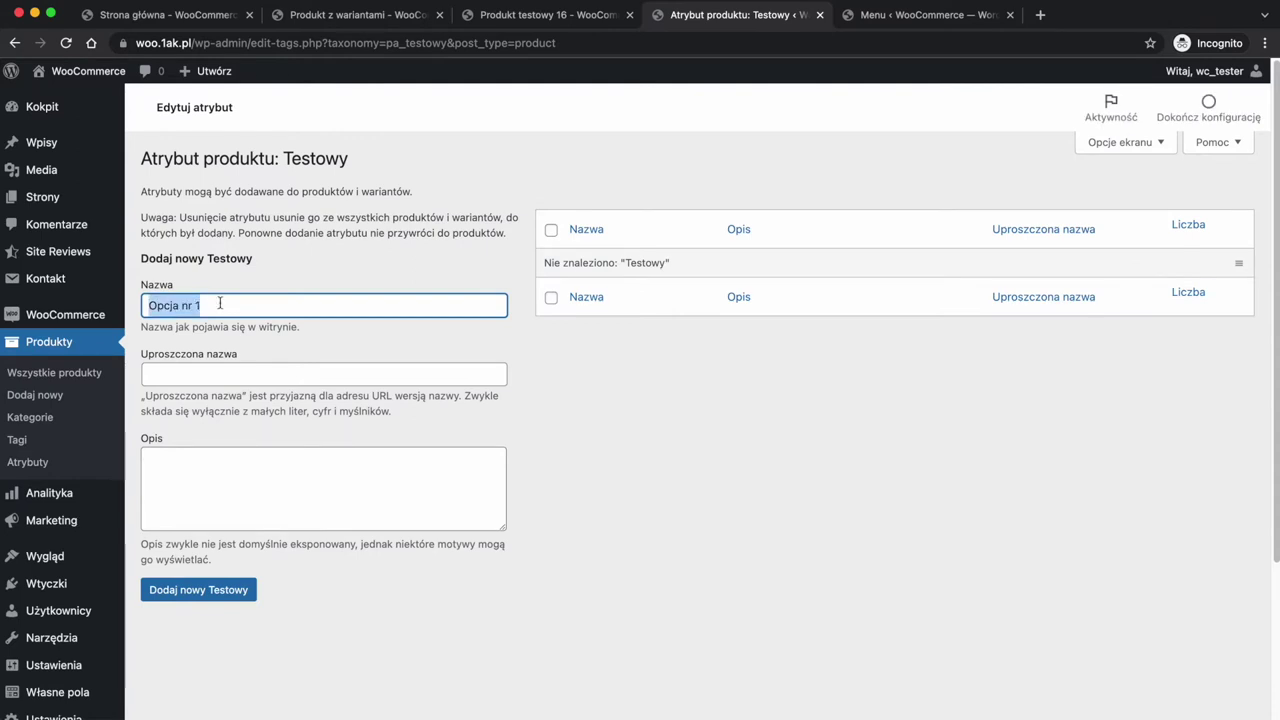
click(287, 506)
click(228, 587)
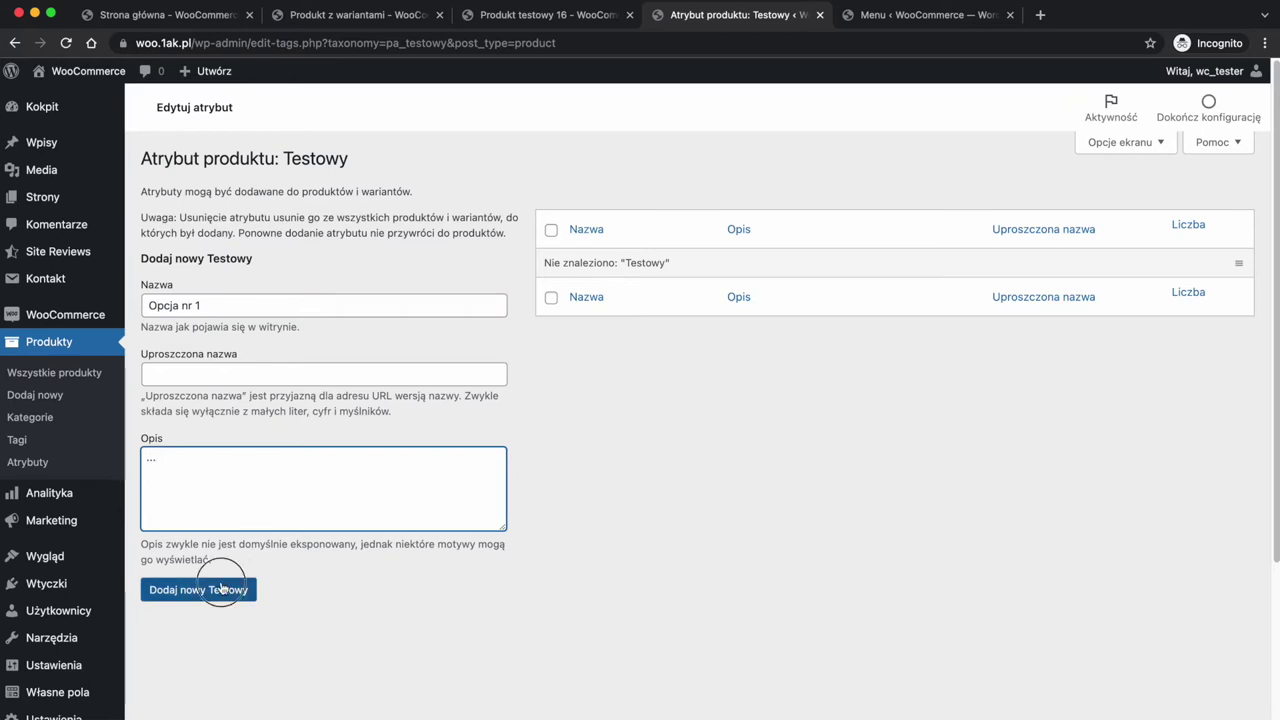
Add a second term named Opcja nr 2 to the Testowy attribute
click(196, 360)
key(super+v)
double_click(207, 361)
key(BackSpace)
text(r 2)
click(198, 646)
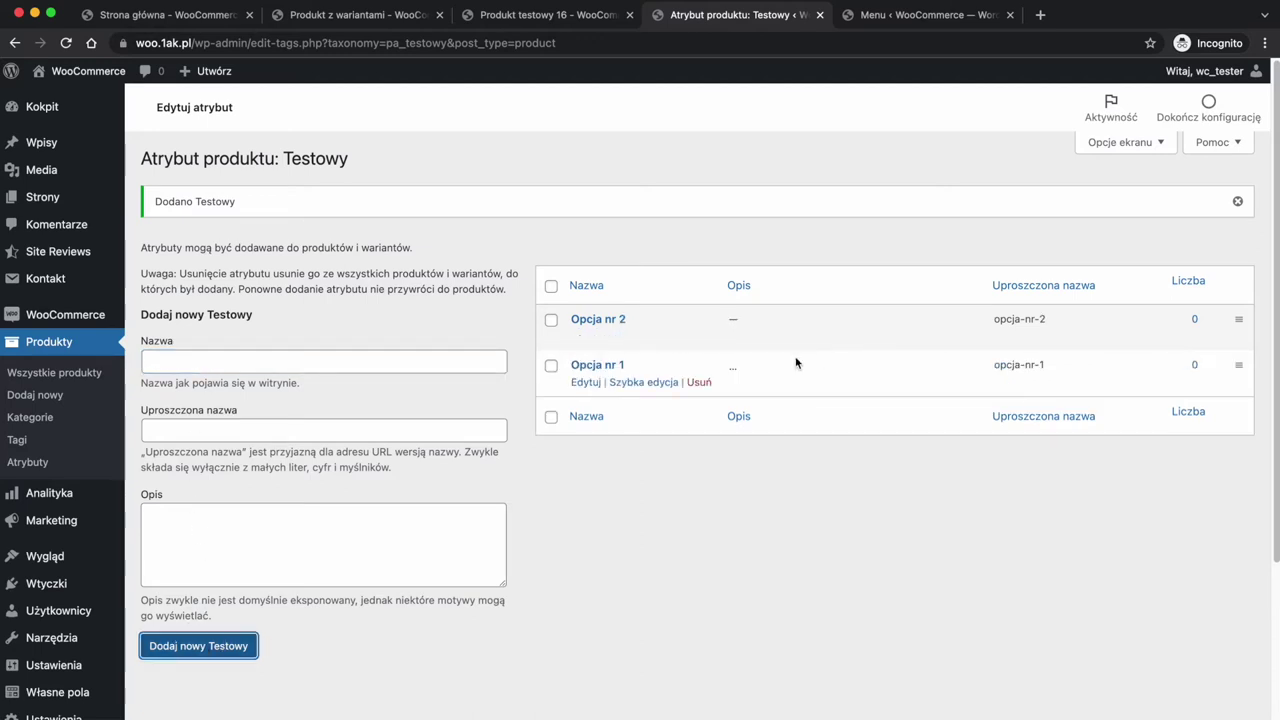
Add the term Opcja nr 3 to the Testowy attribute and reorder the terms to run from Opcja nr 1 to Opcja nr 3
click(240, 356)
text(Opcja nr 1)
key(BackSpace)
text(3)
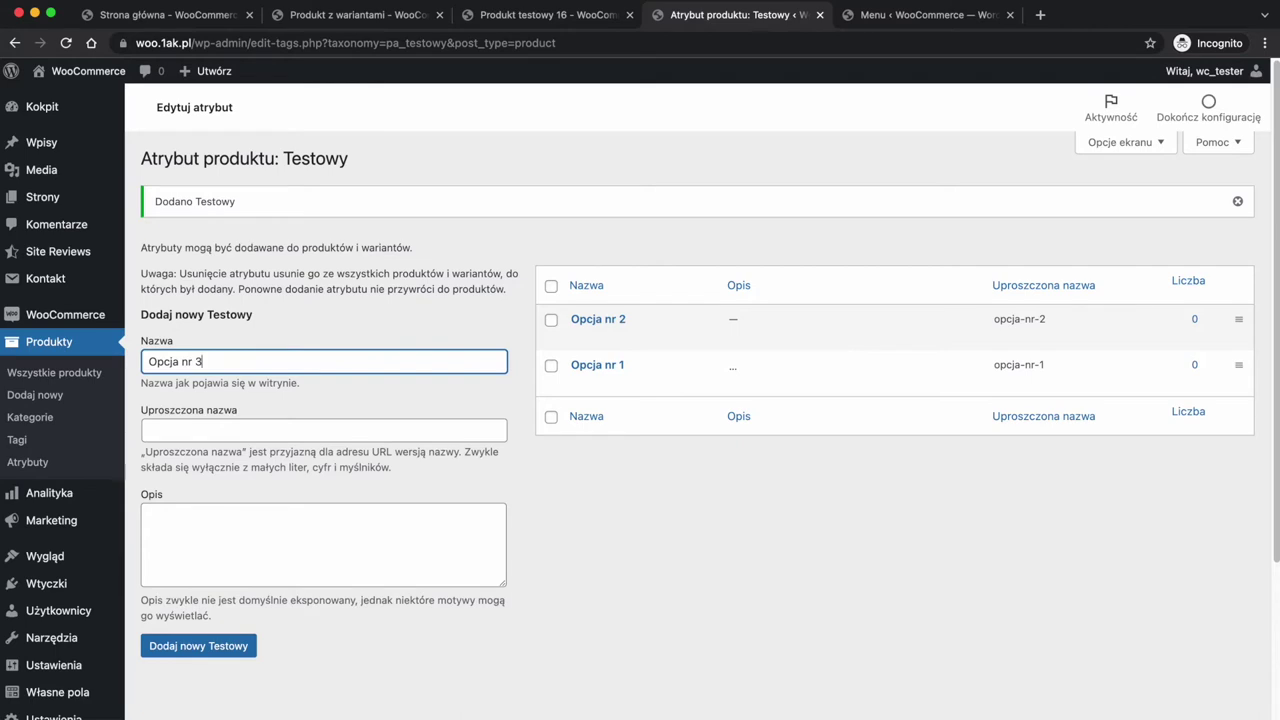
click(196, 648)
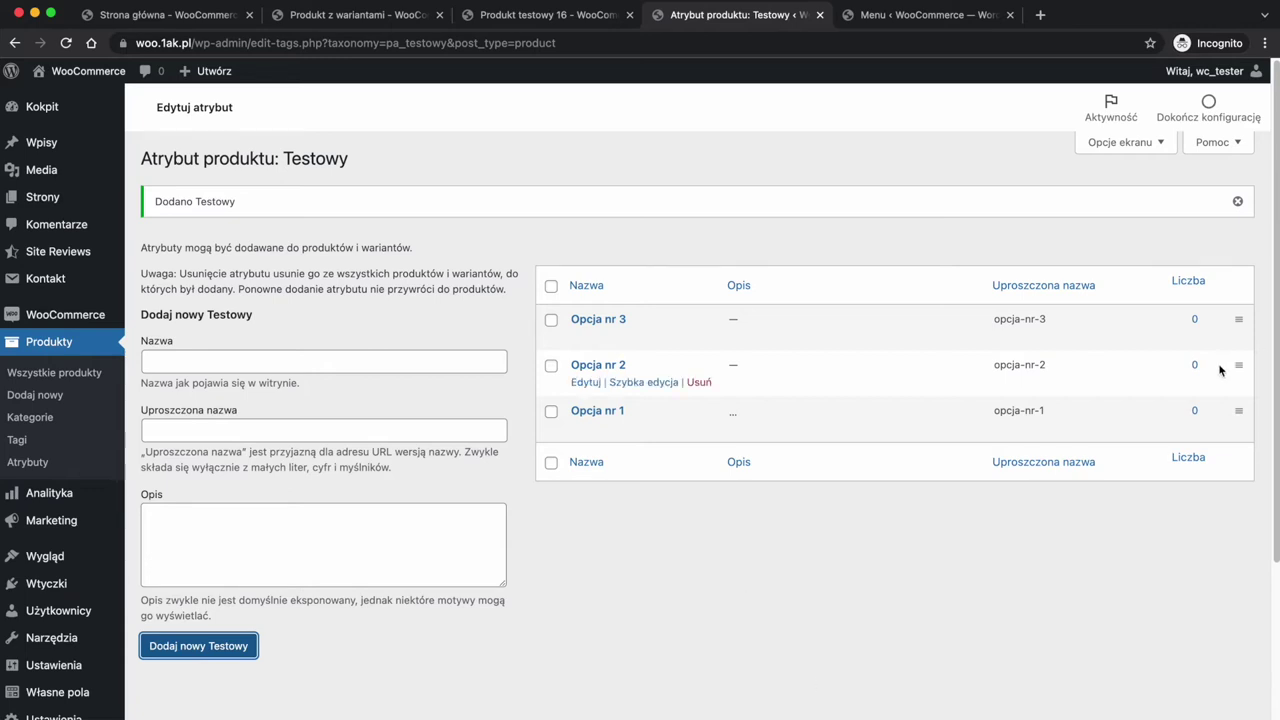
drag(1238, 365, 1248, 333)
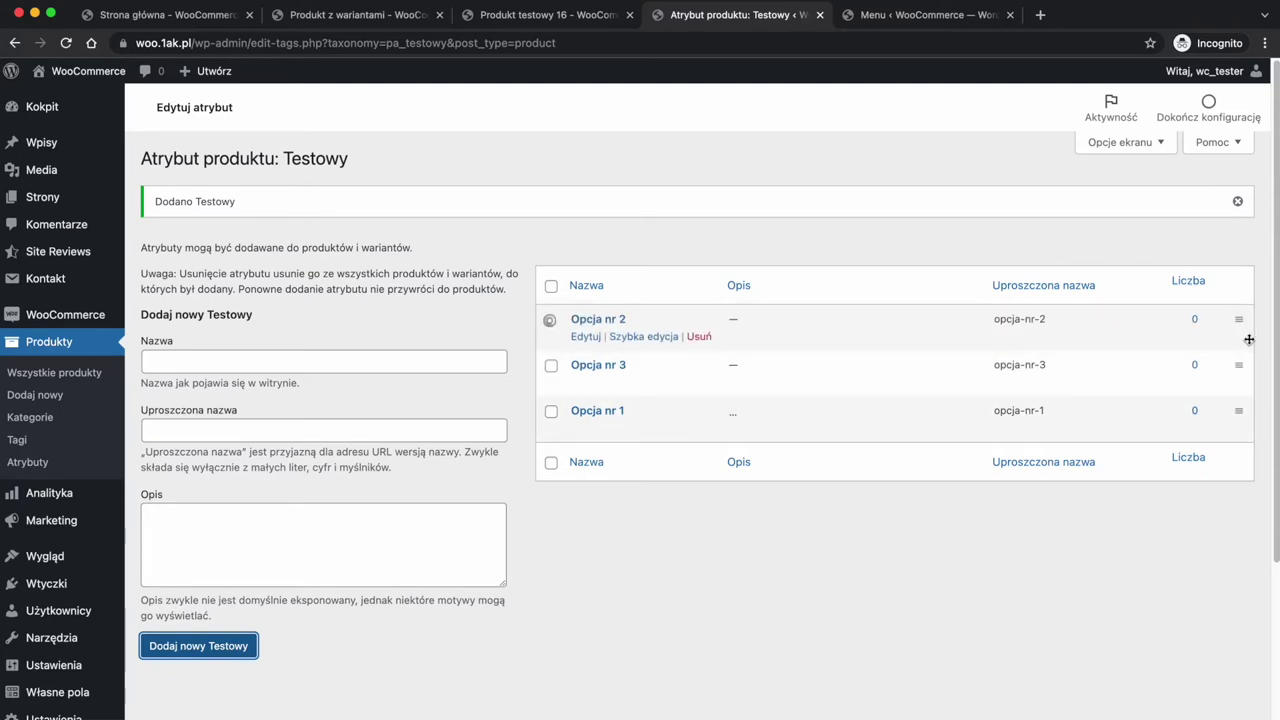
drag(1238, 411, 1215, 292)
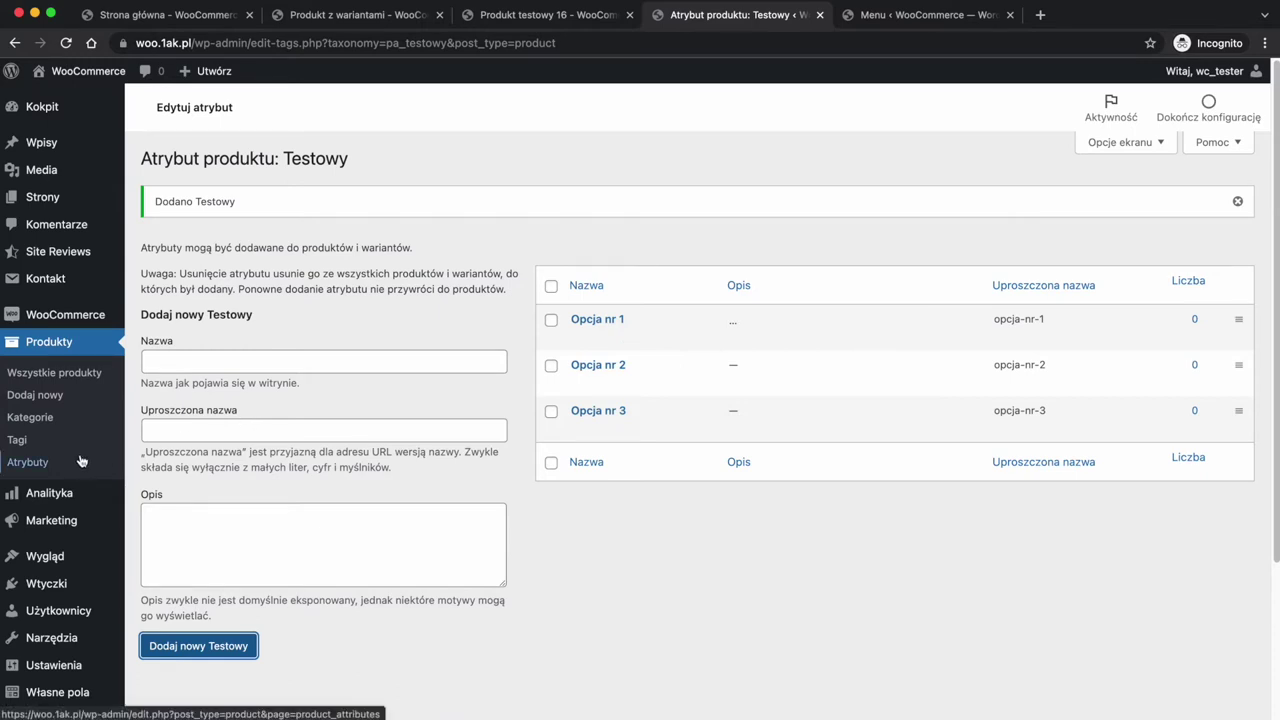
Open the list of all products and look through it from start to end
click(79, 374)
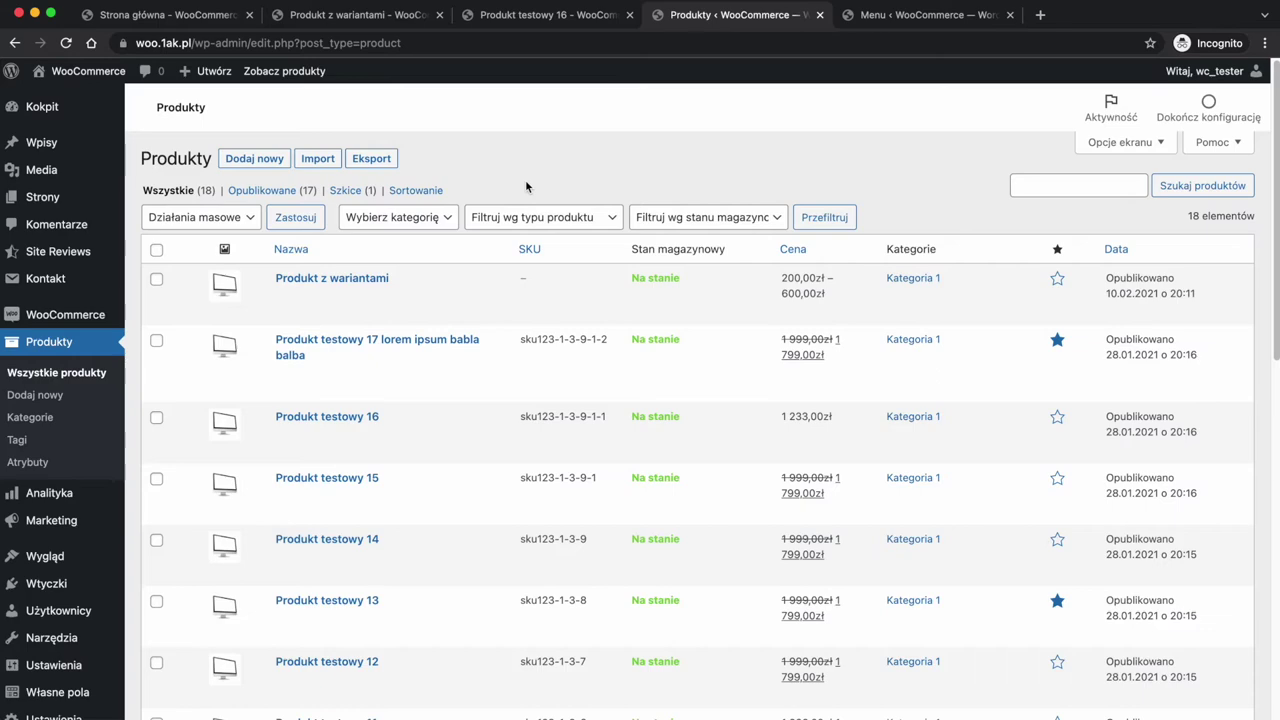
scroll(525, 186, down, 8)
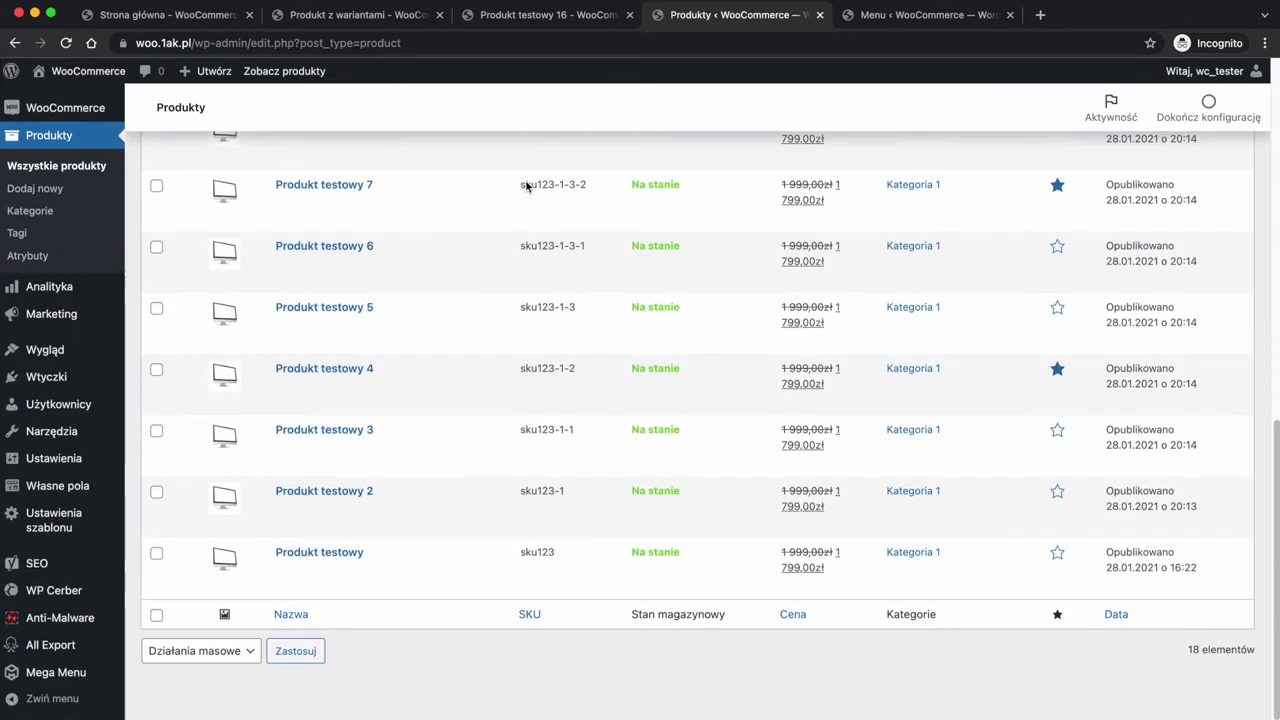
scroll(525, 186, up, 10)
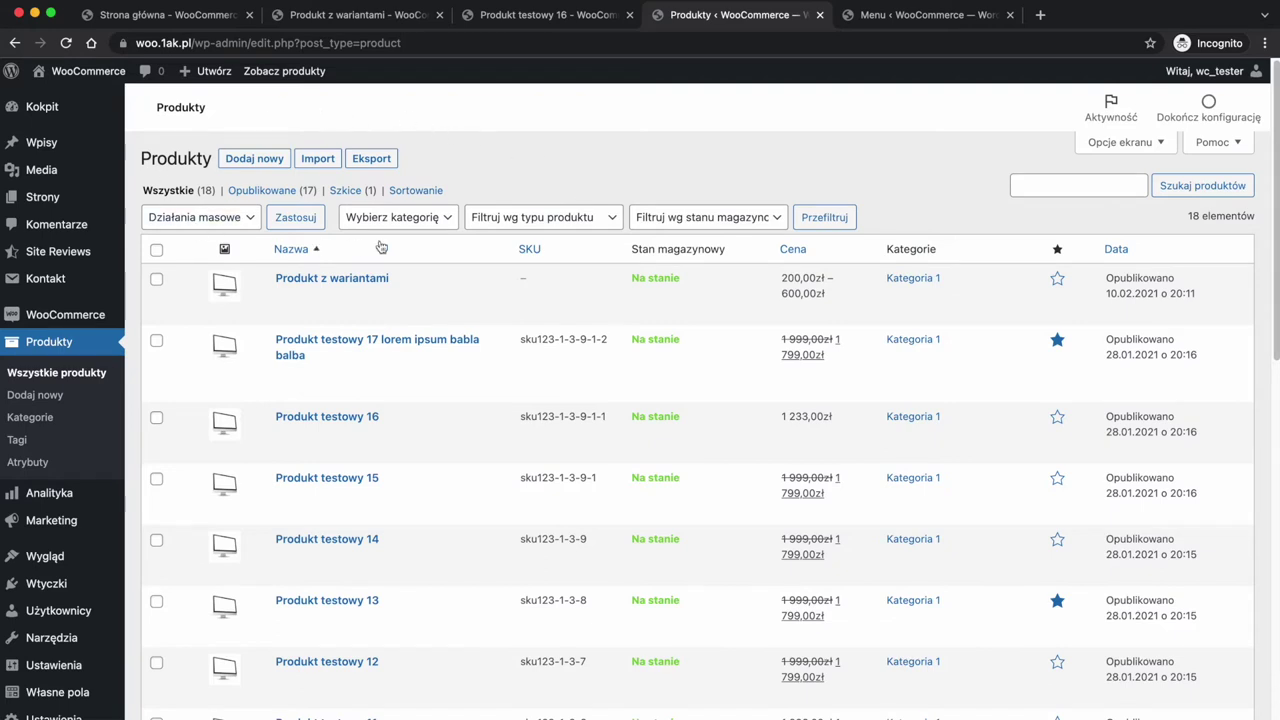
In the product list's screen options, try out the Tagi, Tytuł SEO and Opis w Tagu Meta columns, hiding each one again
click(1133, 146)
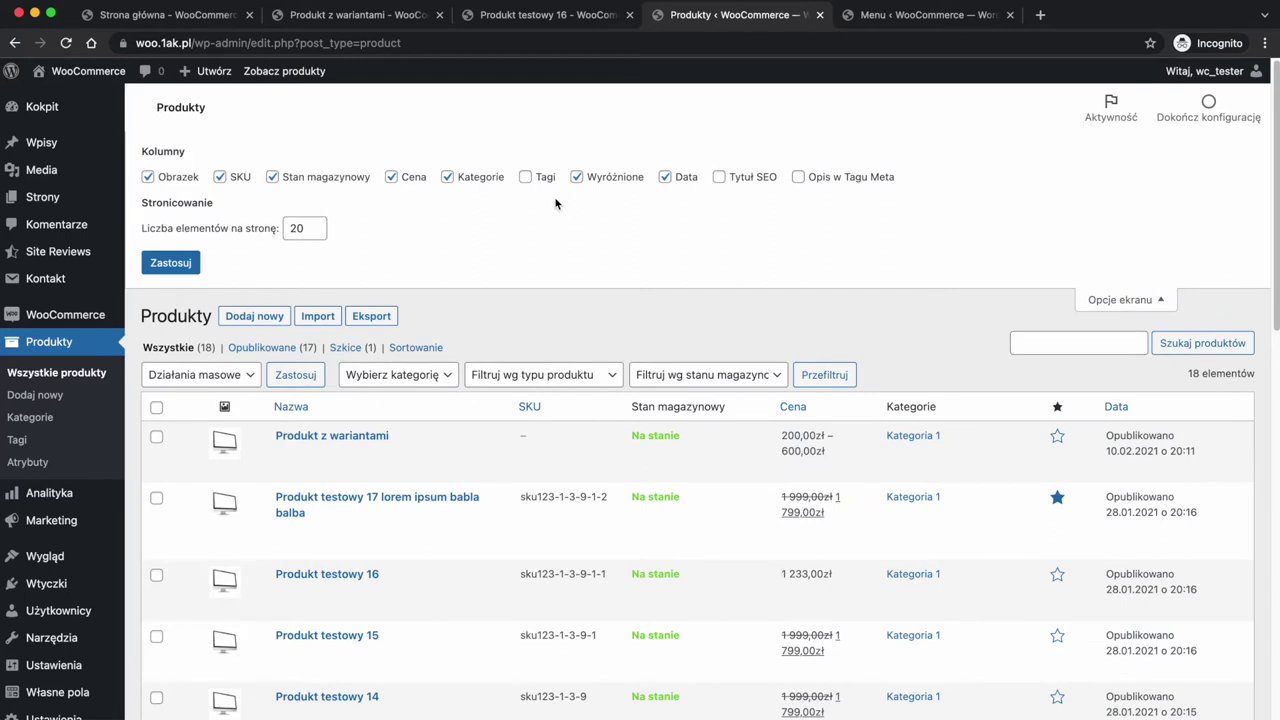
click(530, 177)
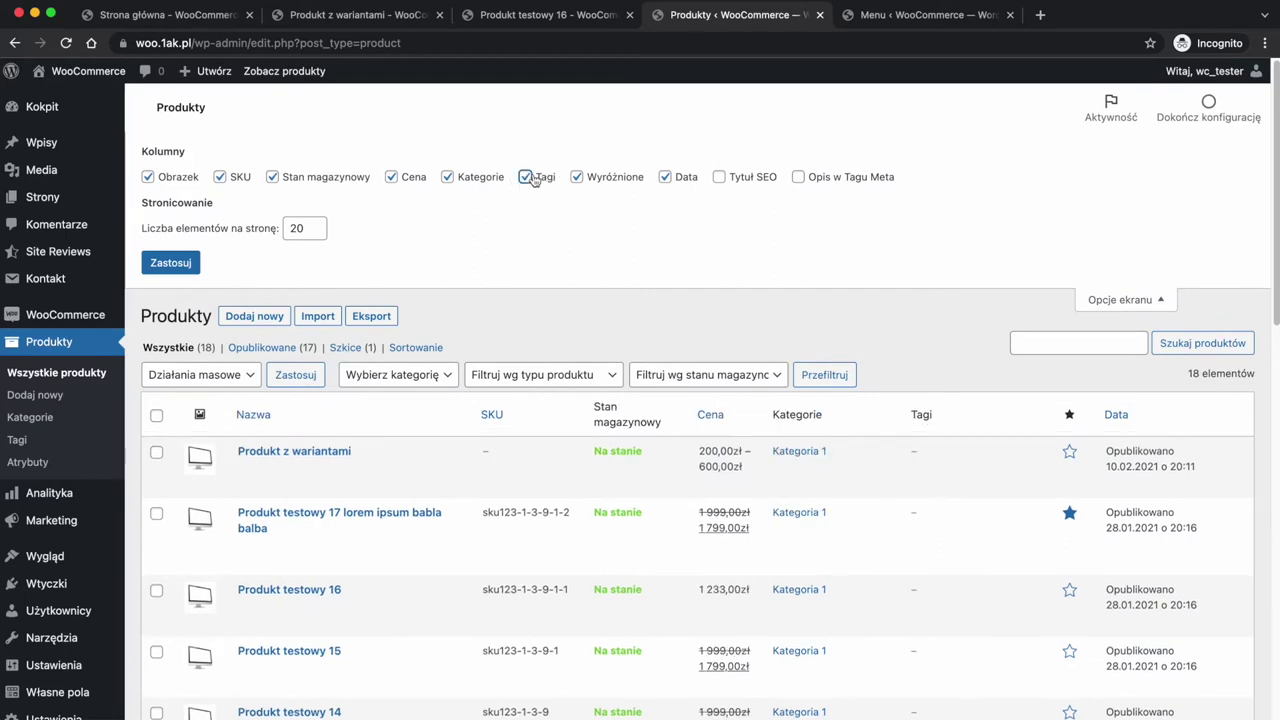
click(530, 177)
click(764, 183)
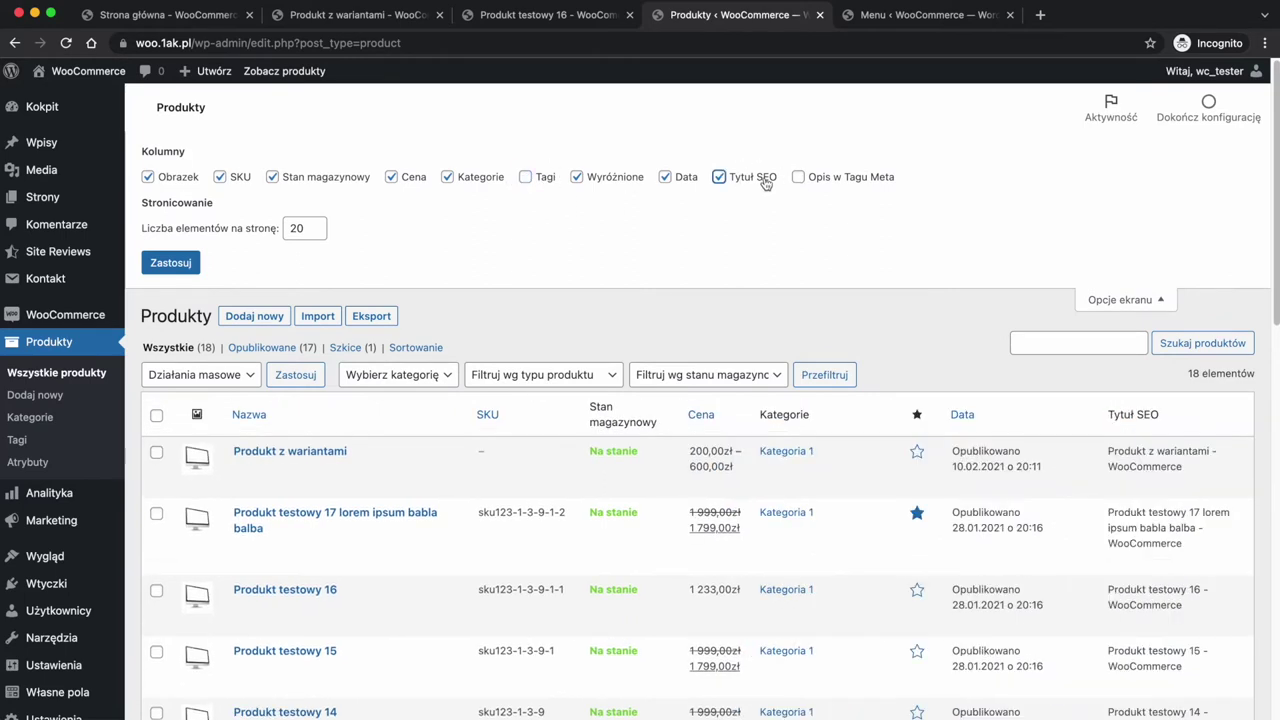
click(766, 183)
click(812, 177)
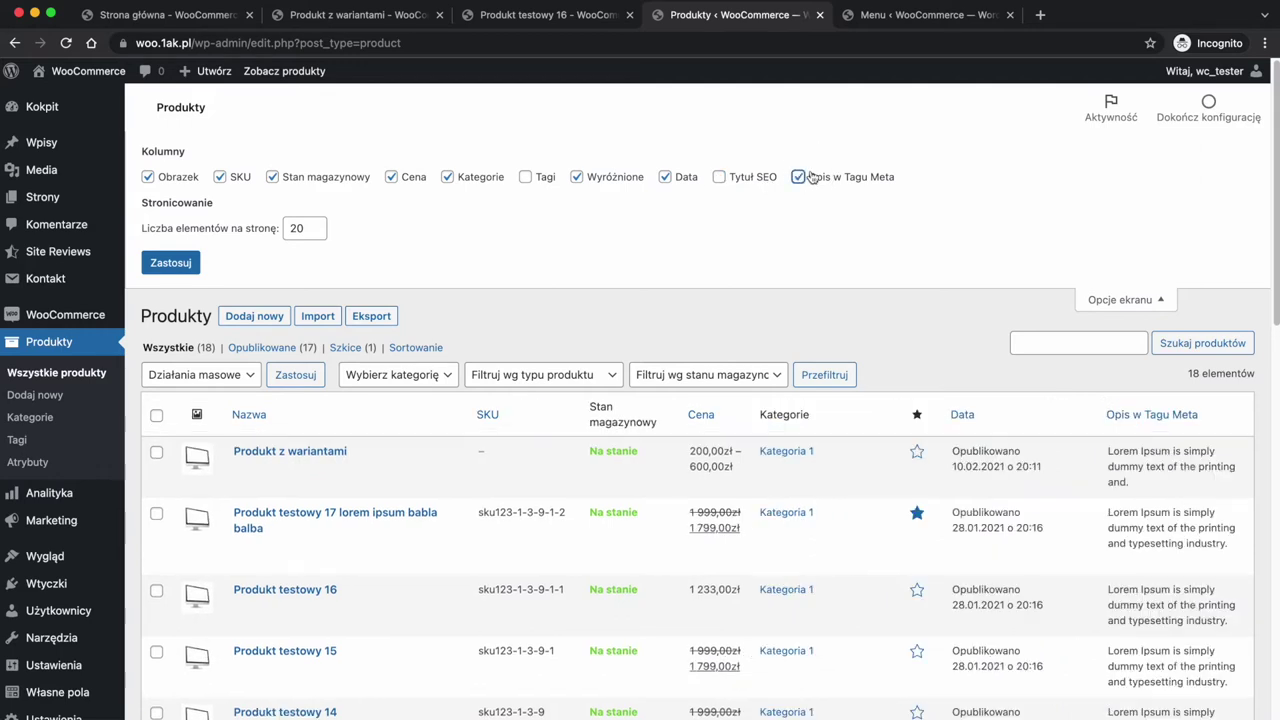
click(812, 177)
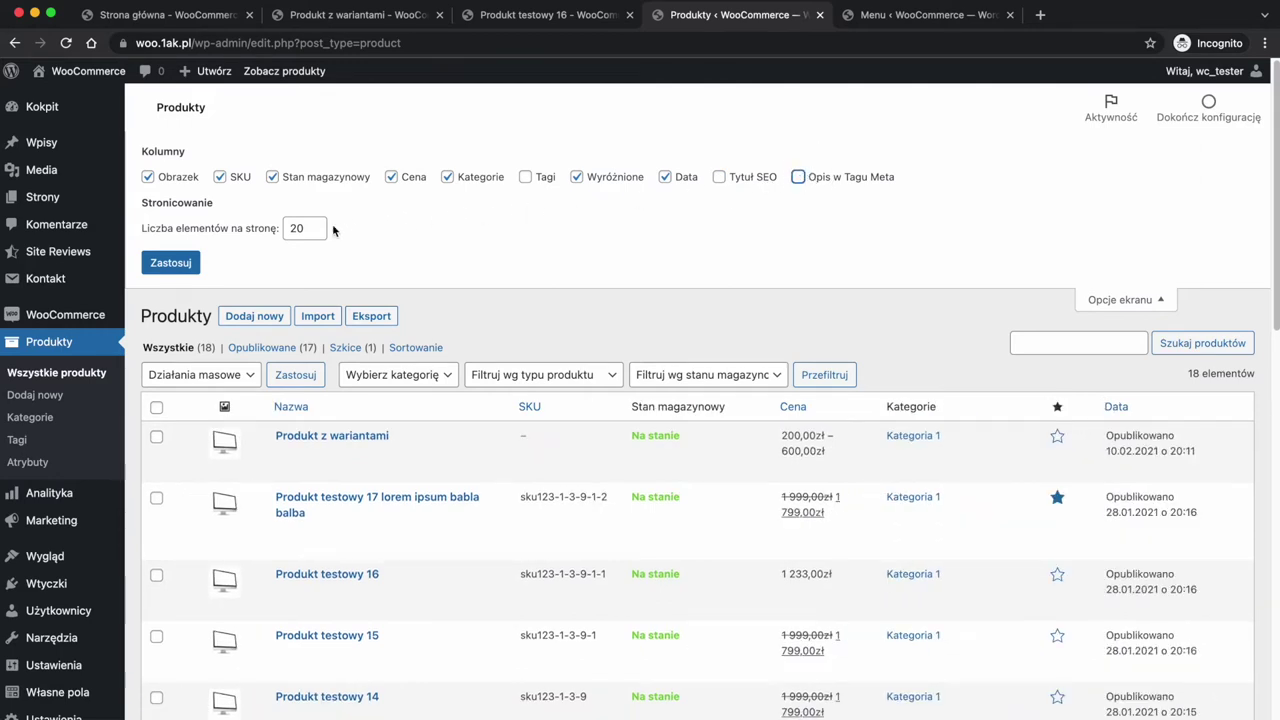
Set the product list to 200 items per page, apply it, and check the value in the screen options
click(306, 228)
click(498, 233)
scroll(498, 236, down, 2)
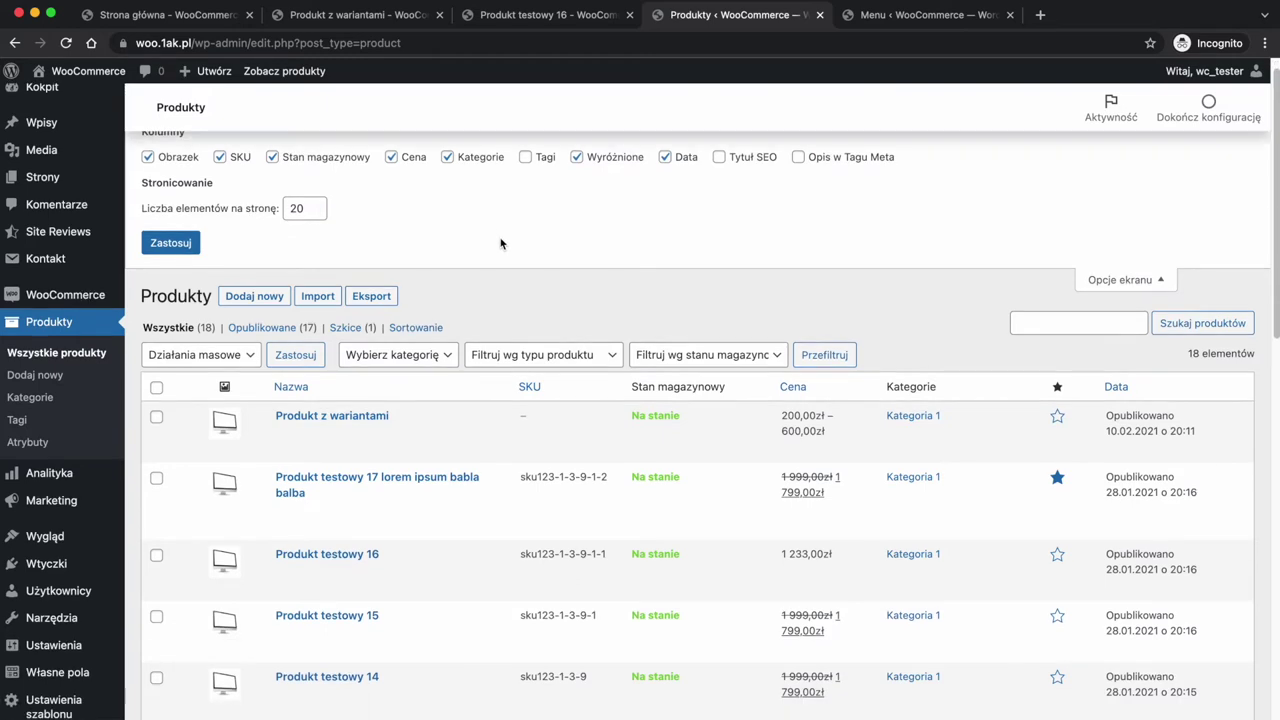
scroll(501, 244, up, 1)
scroll(501, 244, up, 1)
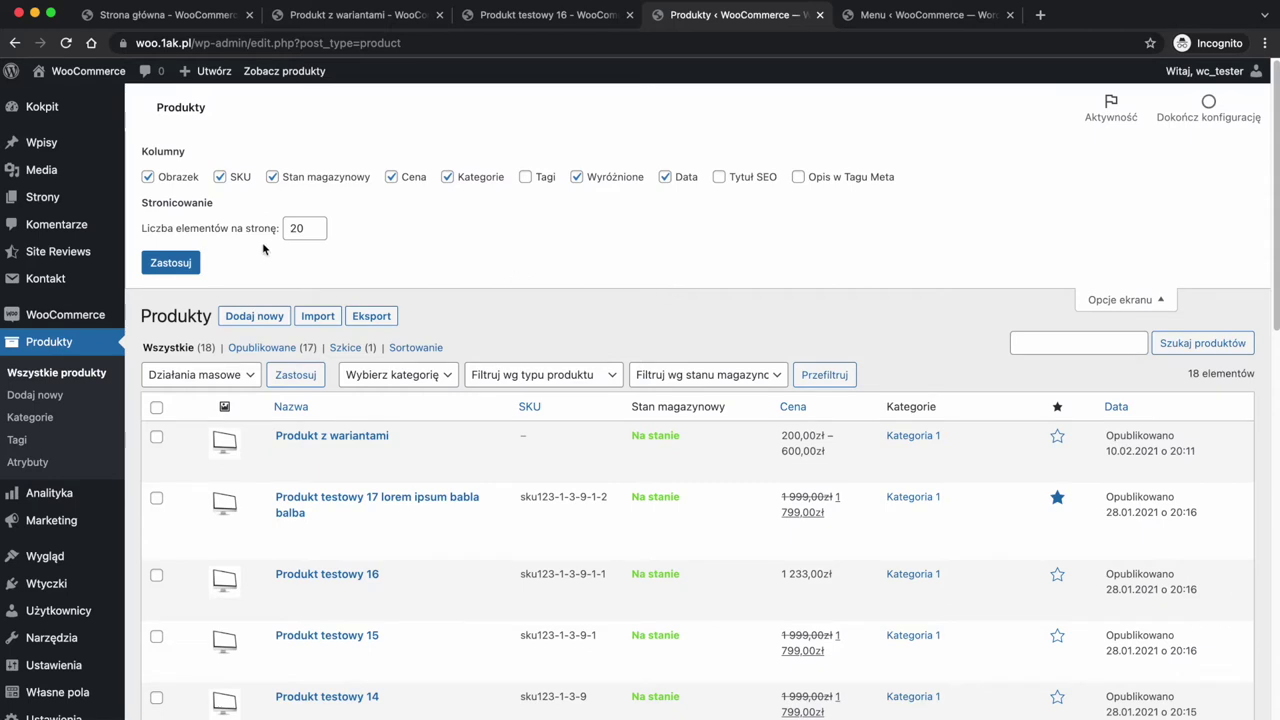
click(297, 228)
text(0)
click(171, 263)
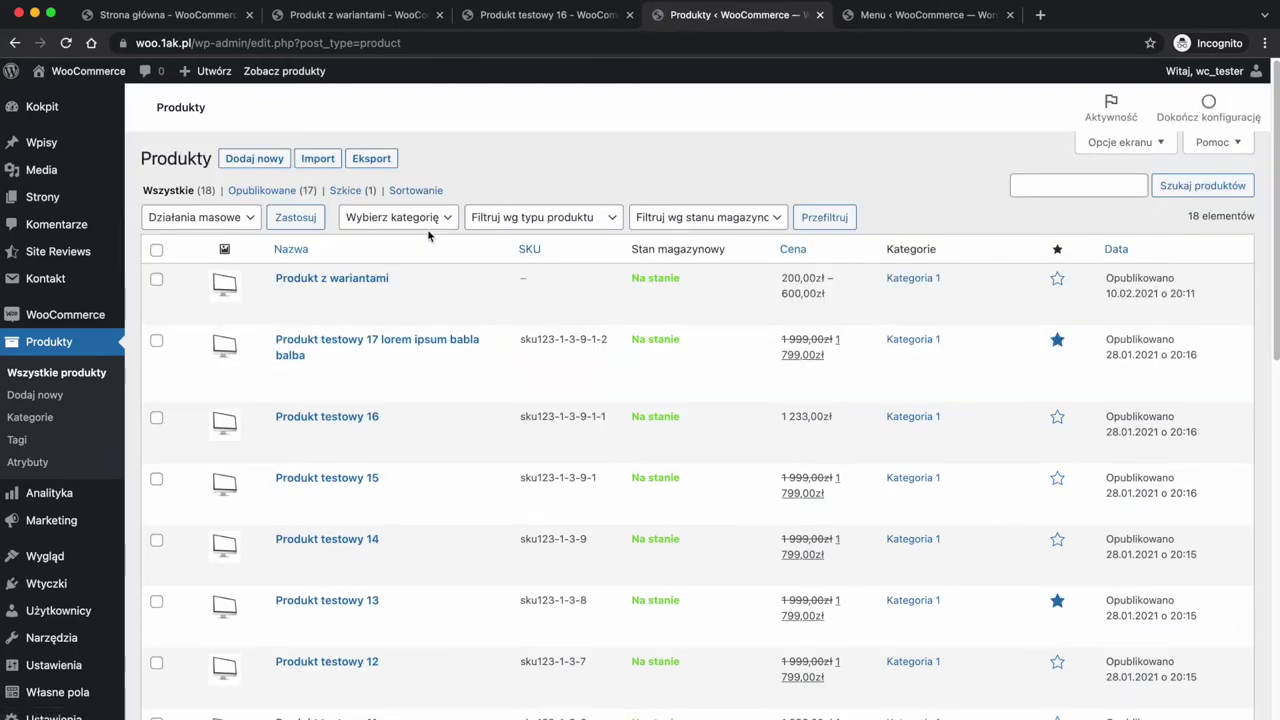
click(1100, 152)
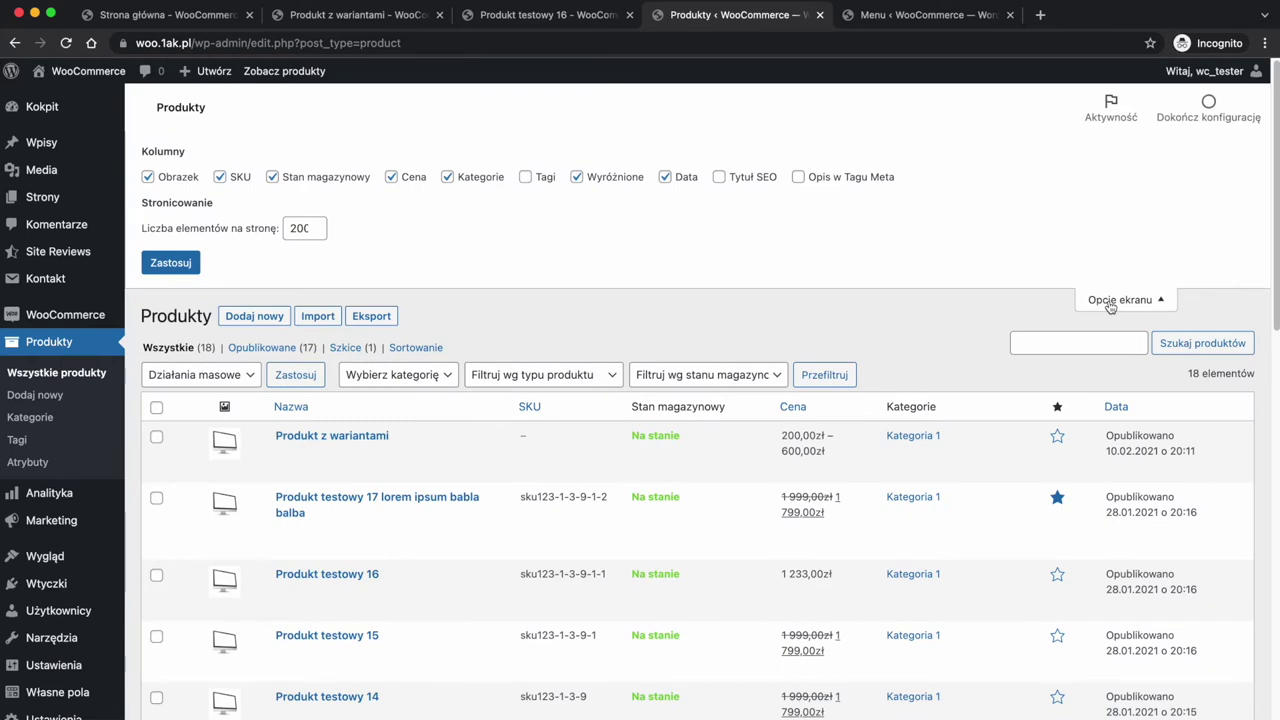
click(1110, 302)
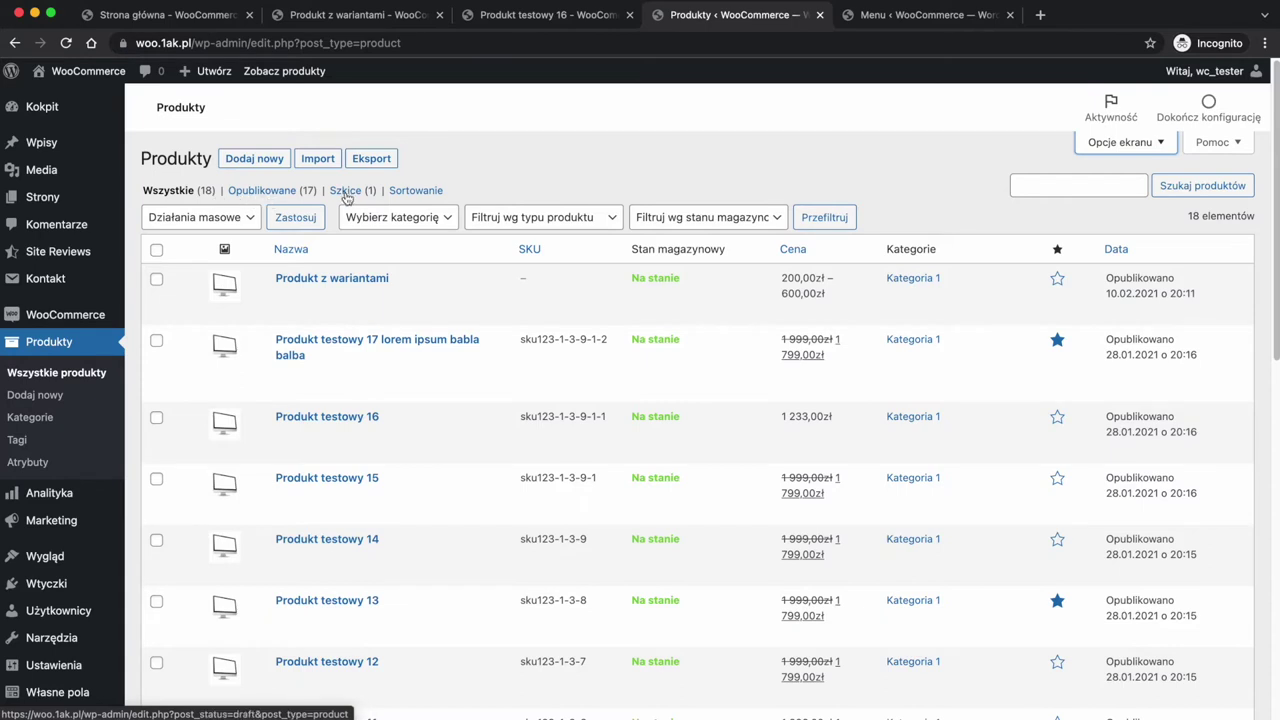
Check which bulk actions are offered for Produkt z wariantami and Produkt testowy 17, and clear the selection of both products
click(244, 218)
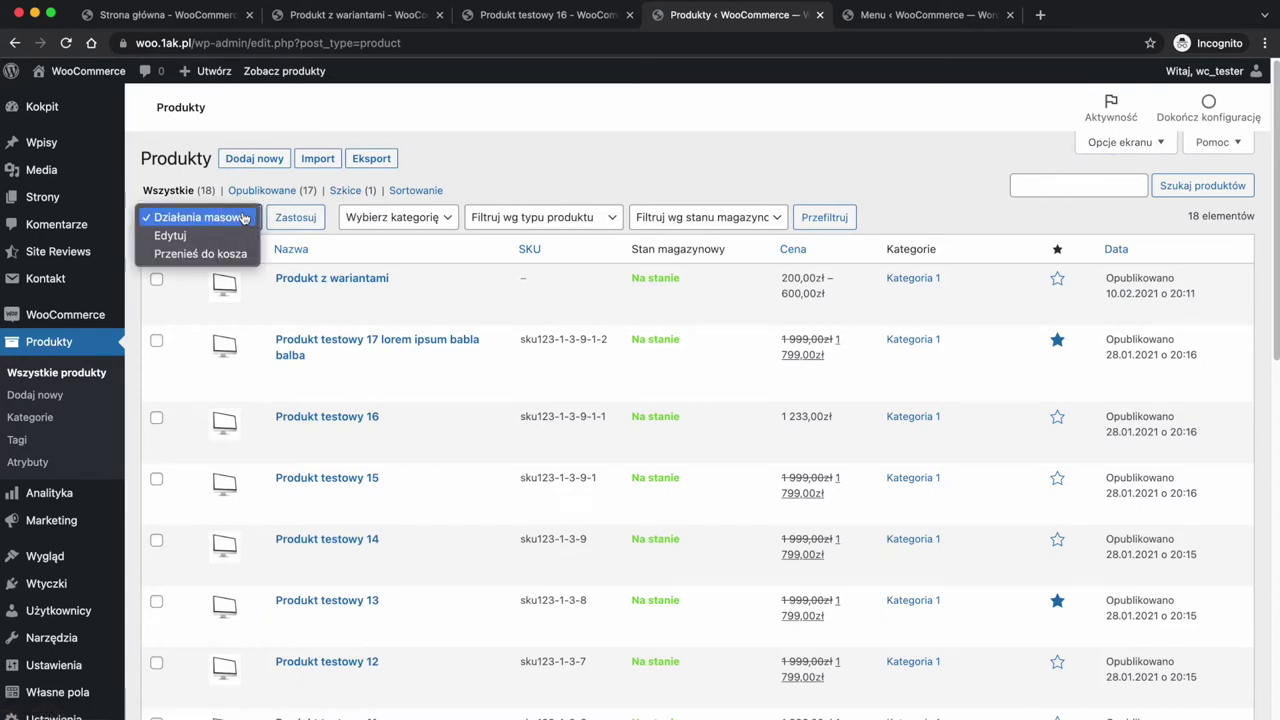
click(244, 218)
click(156, 279)
click(156, 343)
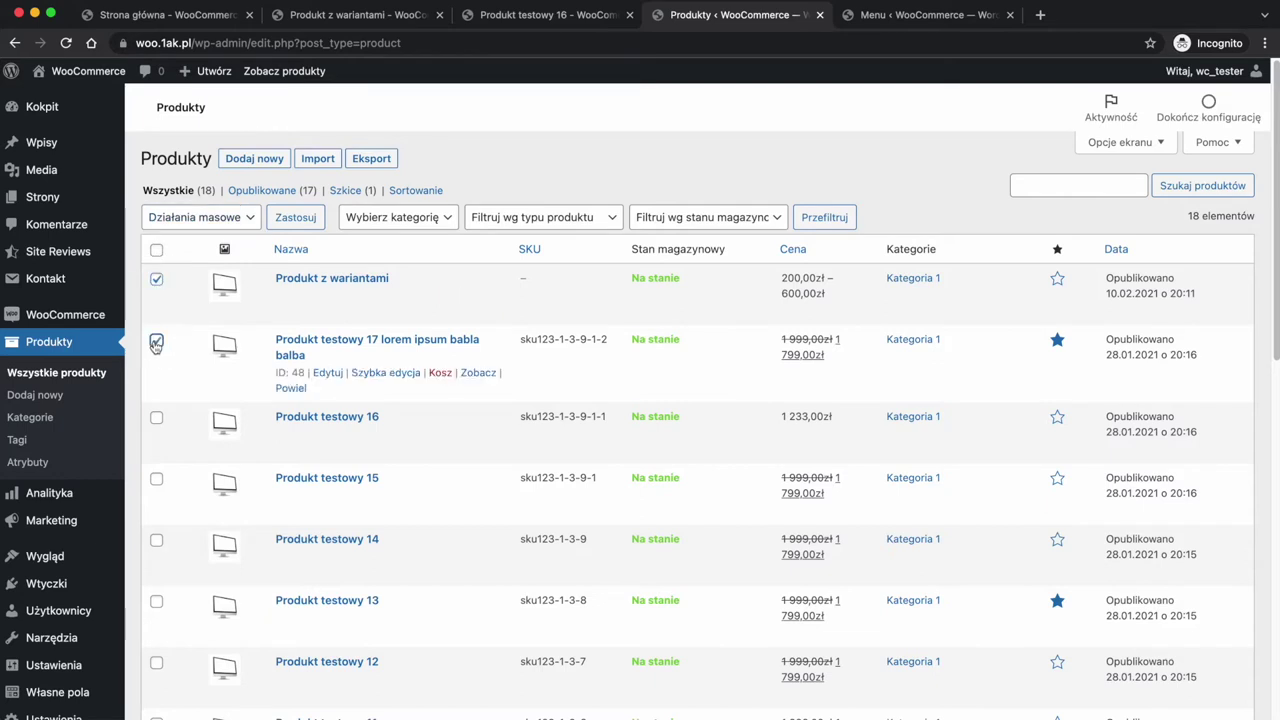
click(190, 218)
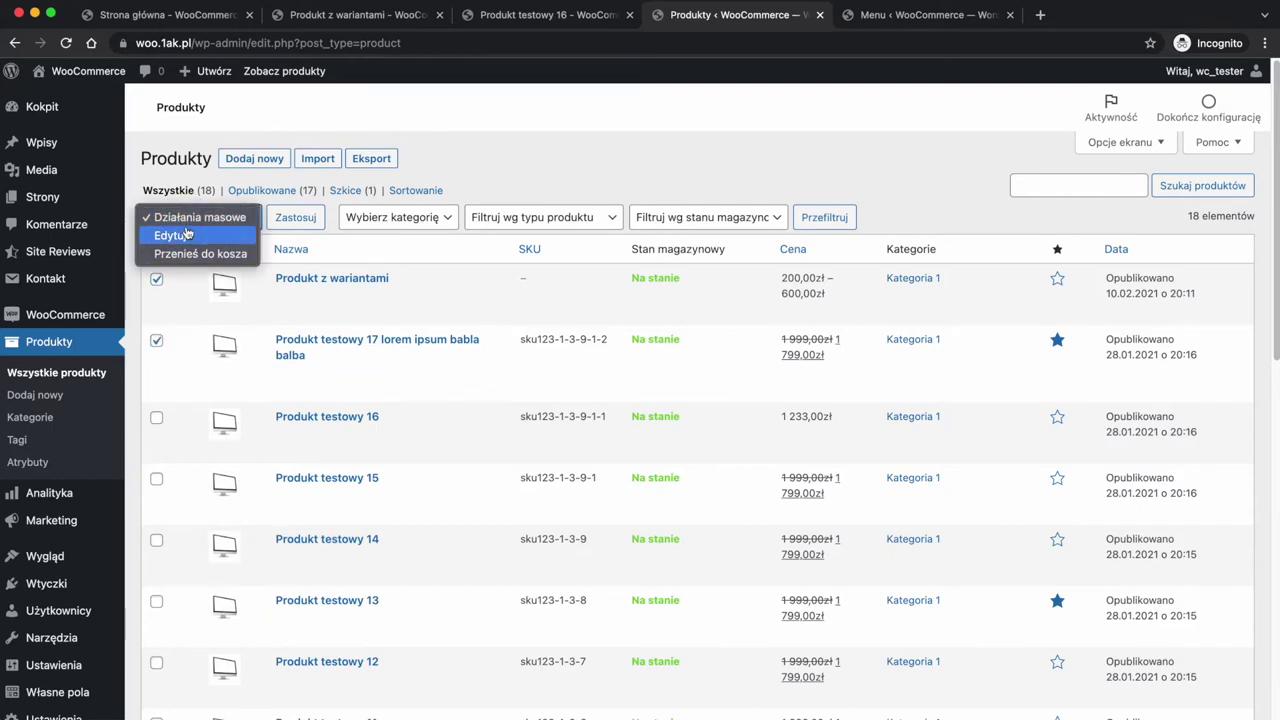
click(131, 219)
click(156, 279)
click(156, 341)
Examine the product list's filters for category, product type and stock status, and the product search field
click(358, 218)
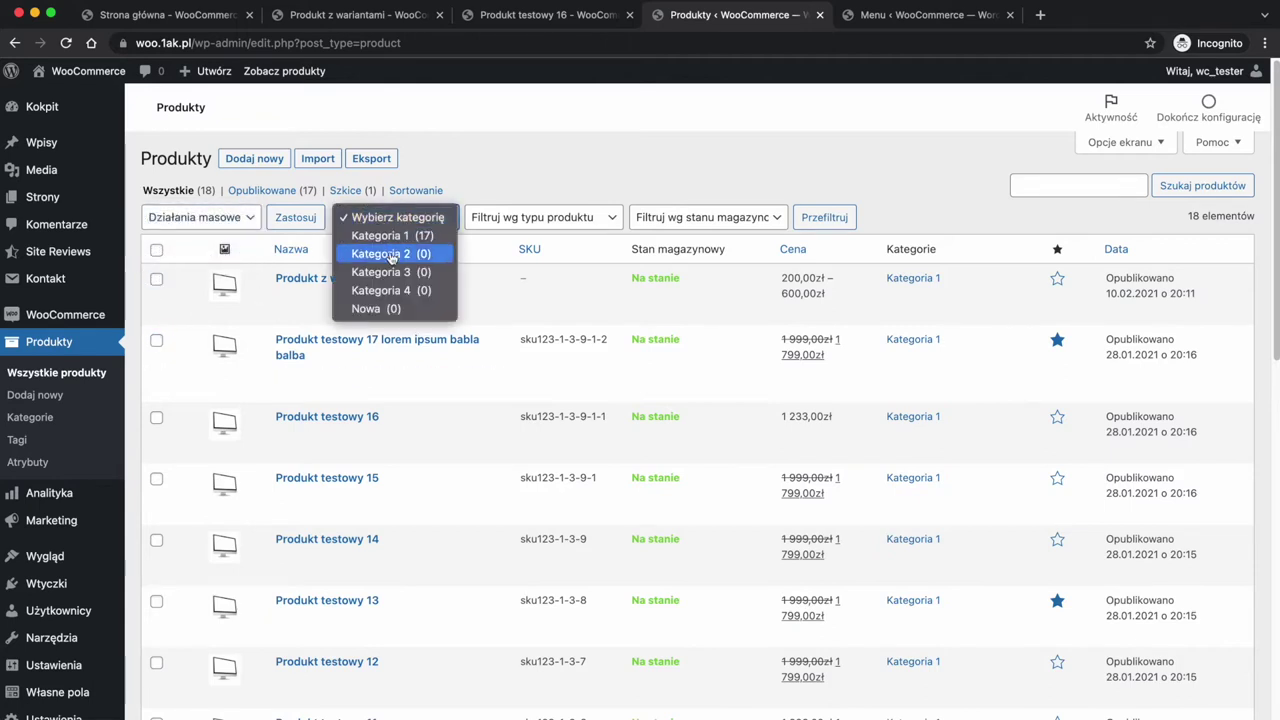
click(520, 222)
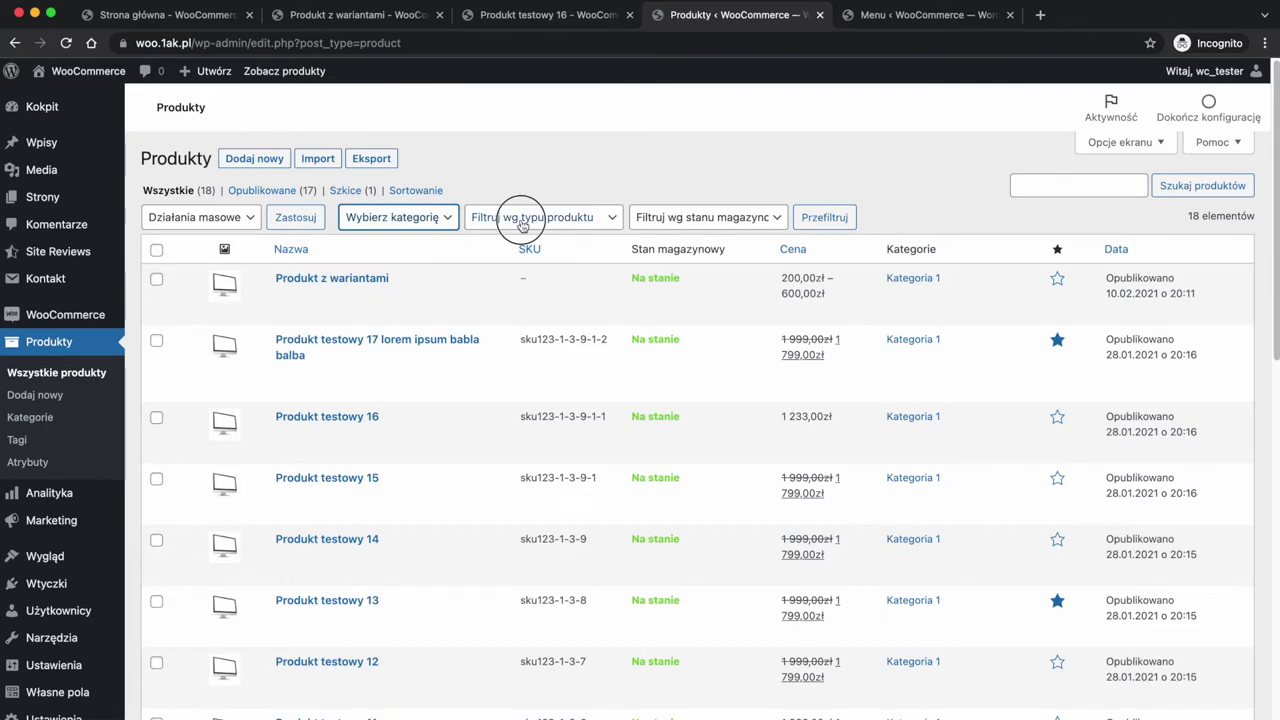
click(535, 220)
click(586, 220)
click(651, 216)
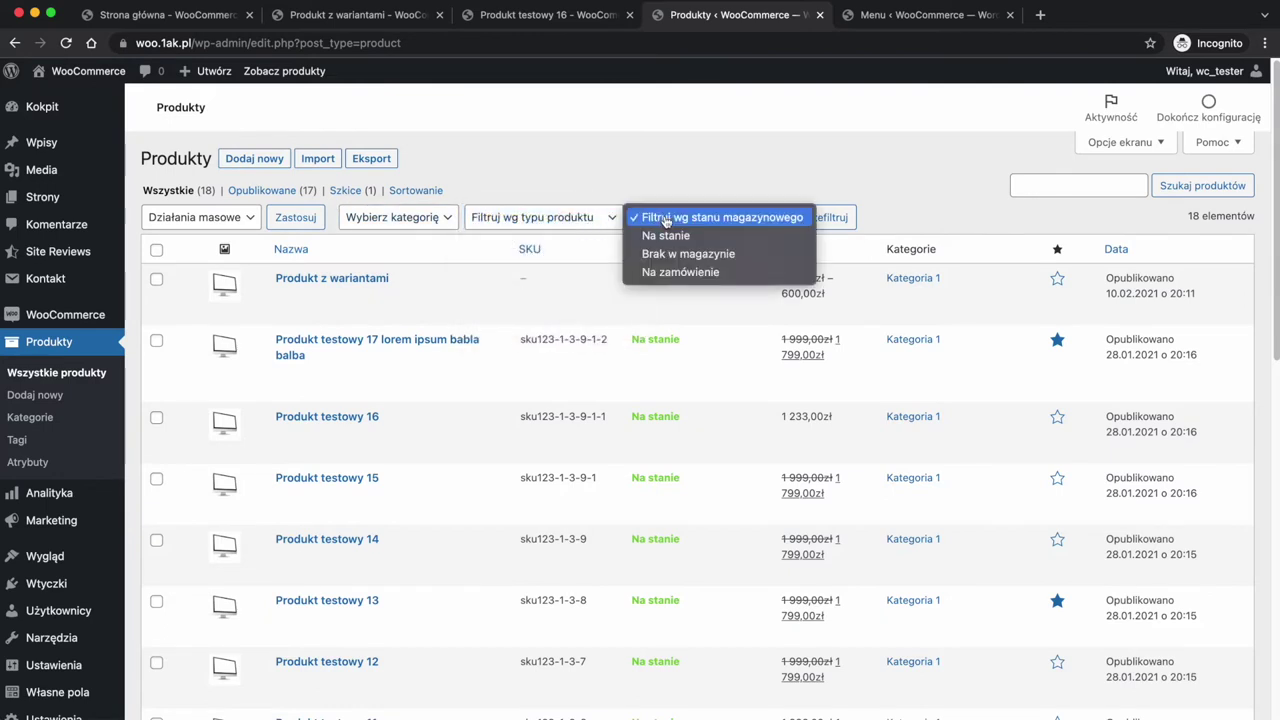
click(1078, 180)
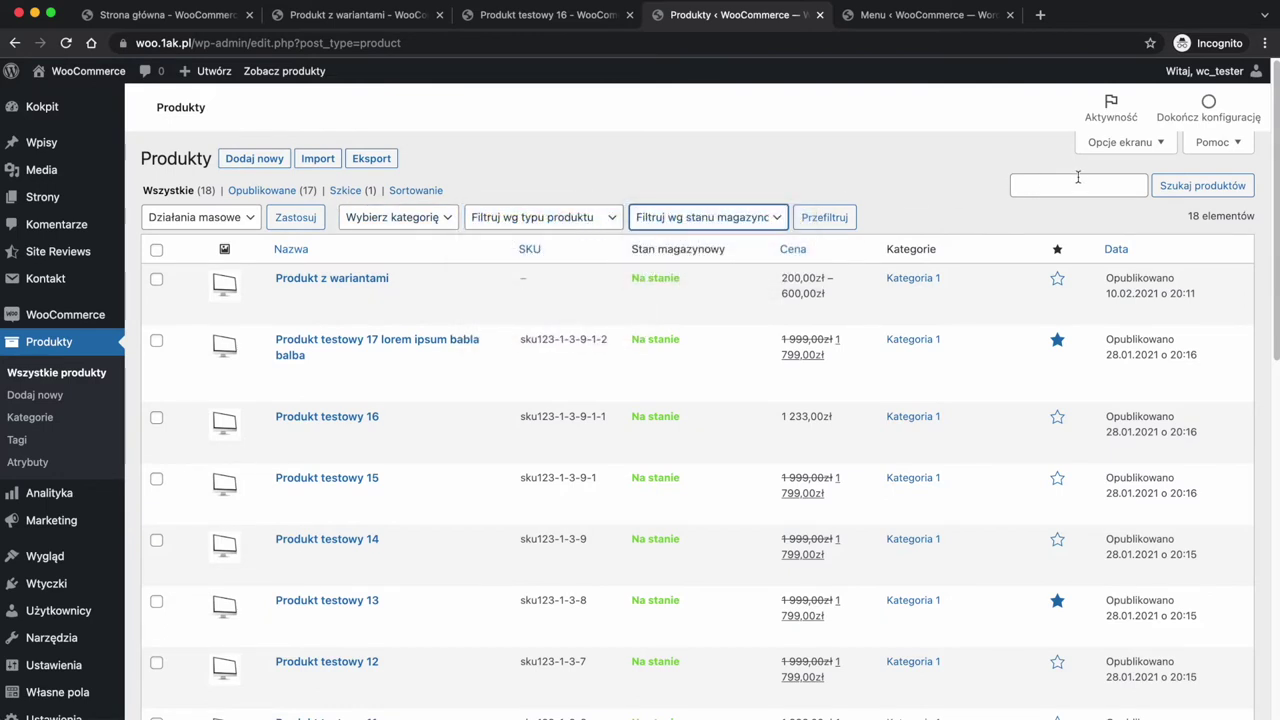
Search the product list for "lorem"
click(1076, 183)
click(945, 177)
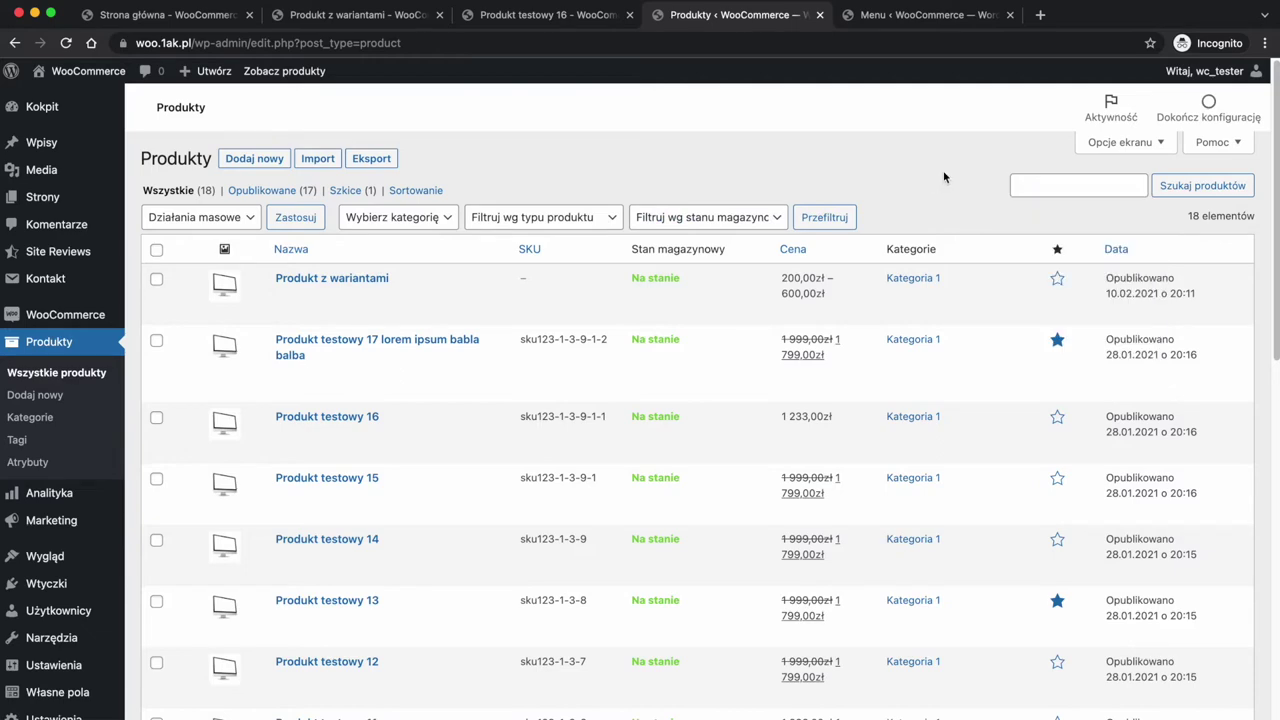
mouse_move(385, 370)
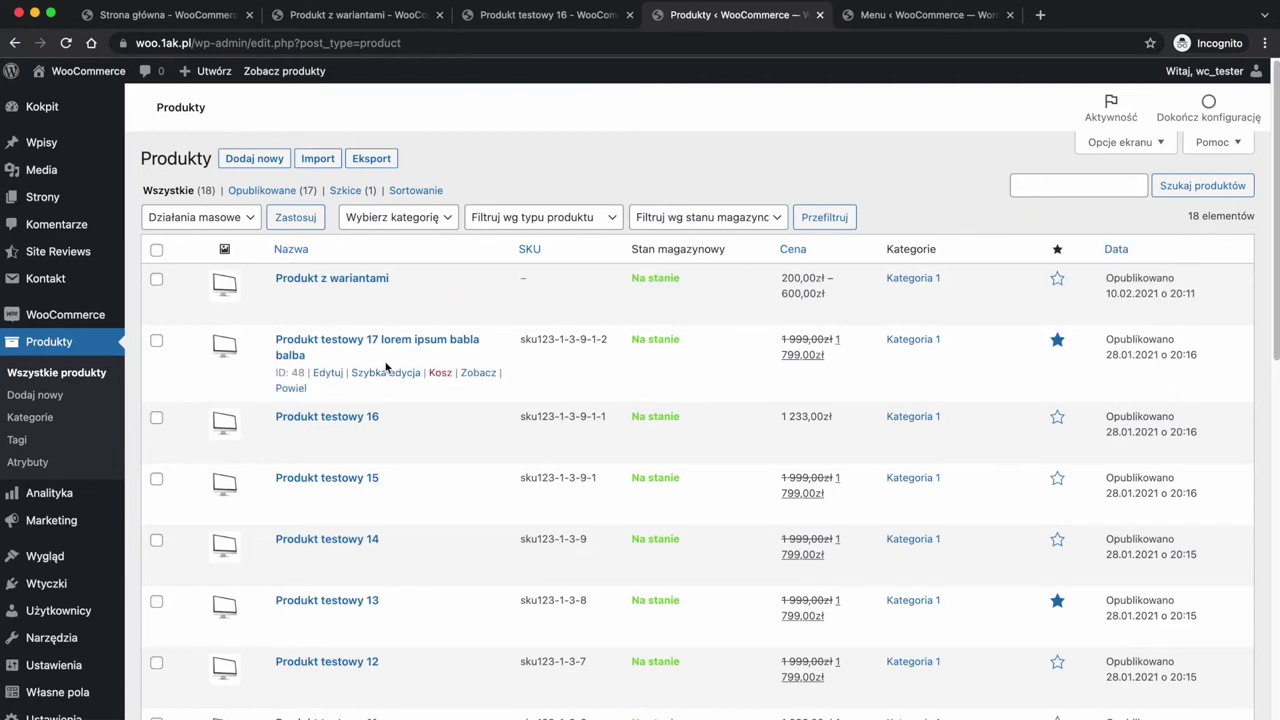
scroll(385, 367, down, 8)
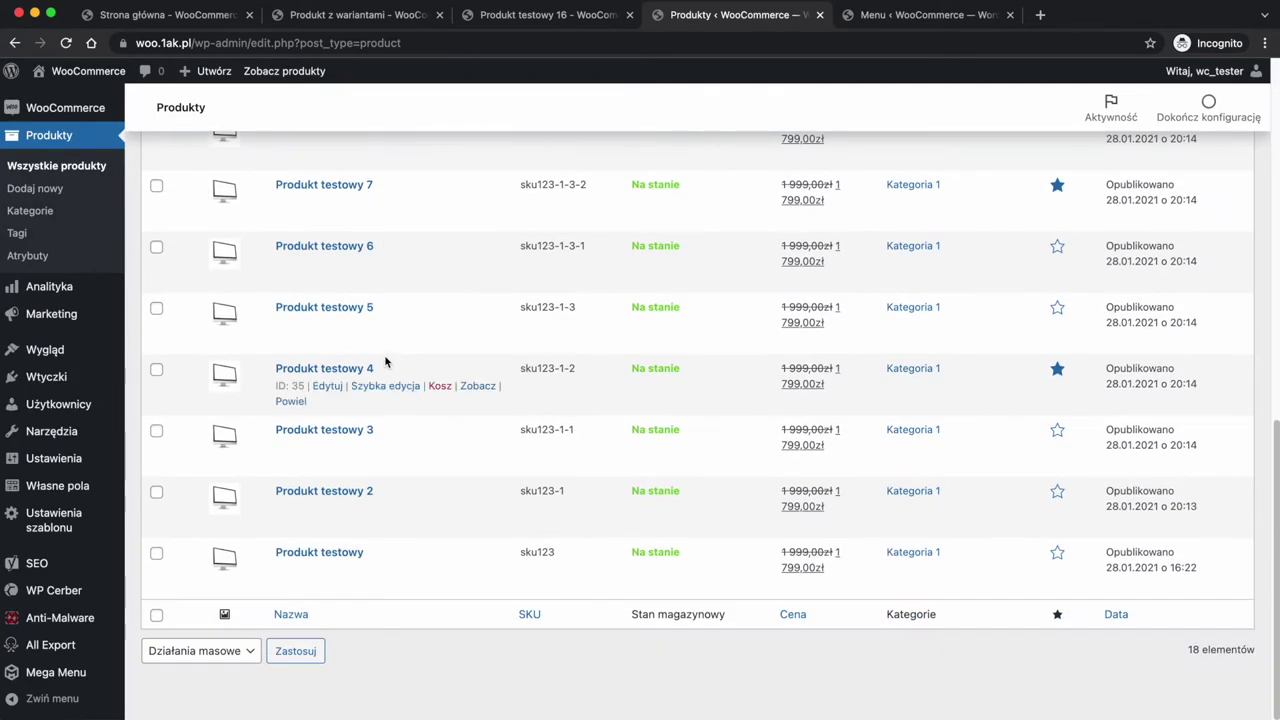
scroll(385, 362, up, 10)
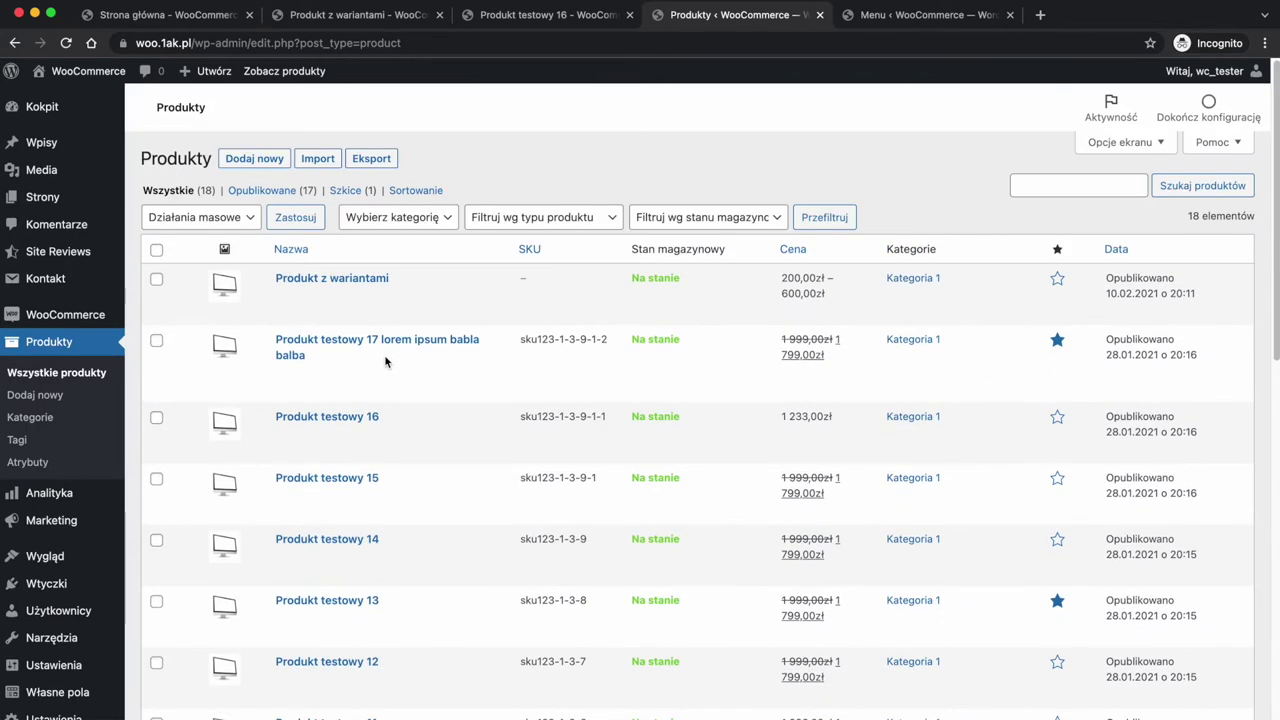
click(1078, 185)
text(lorem)
key(Return)
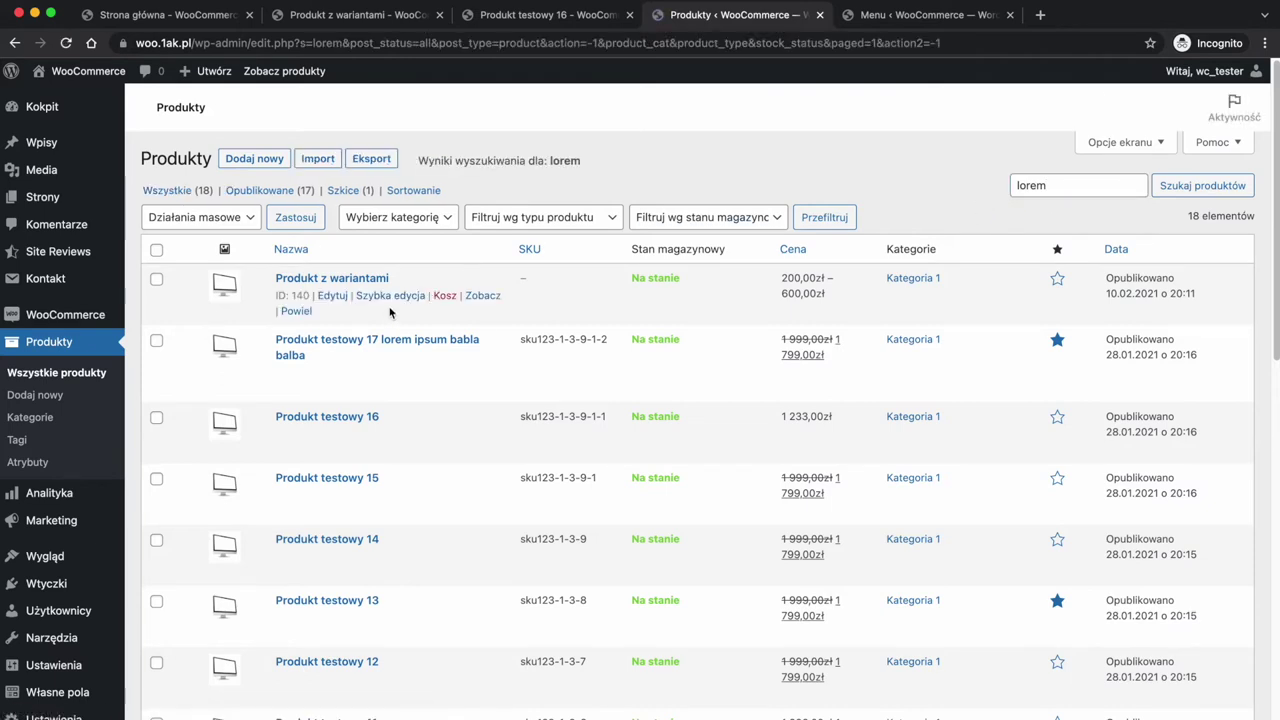
Filter the product list by Kategoria 1, and reset the category filter to show all categories again
click(430, 222)
click(423, 238)
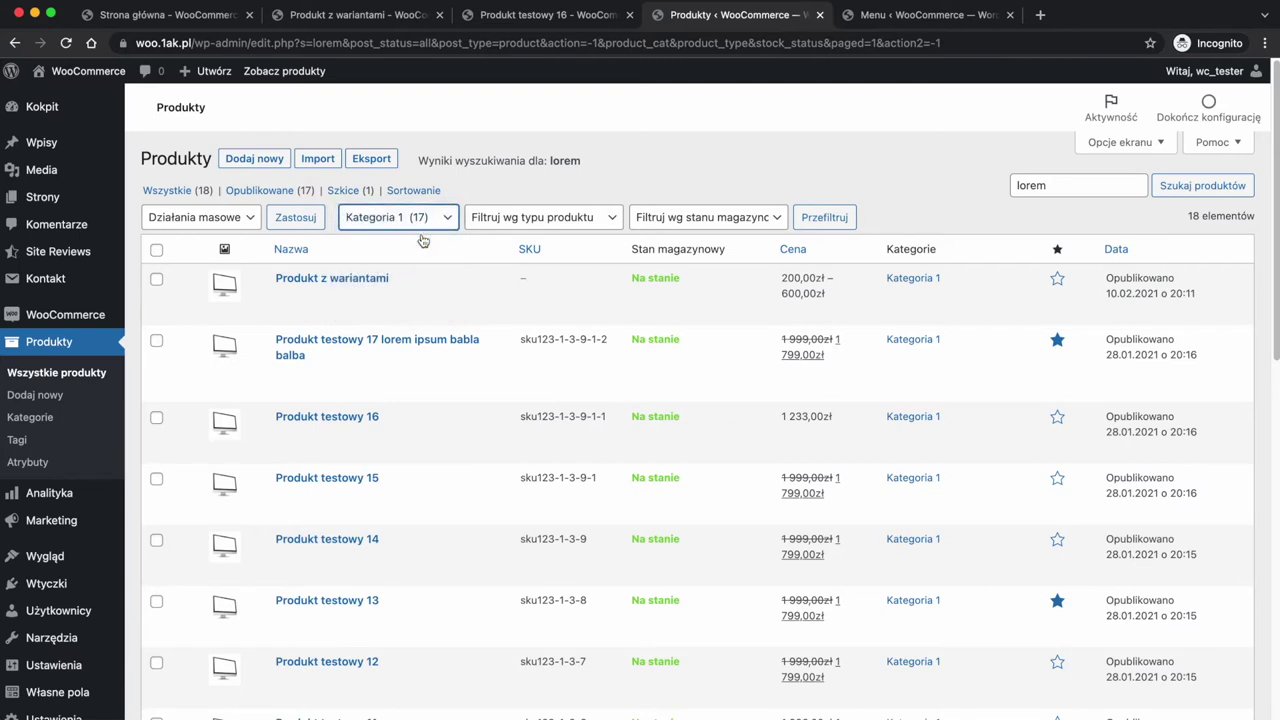
click(806, 220)
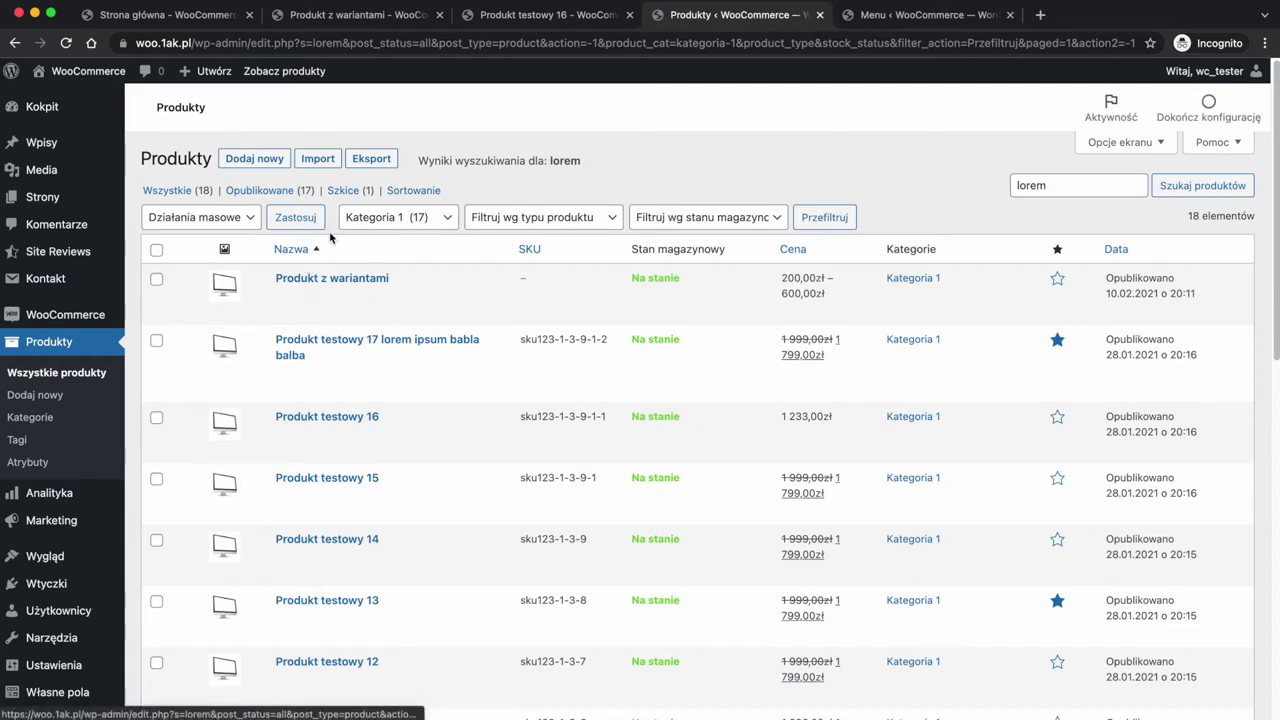
click(421, 226)
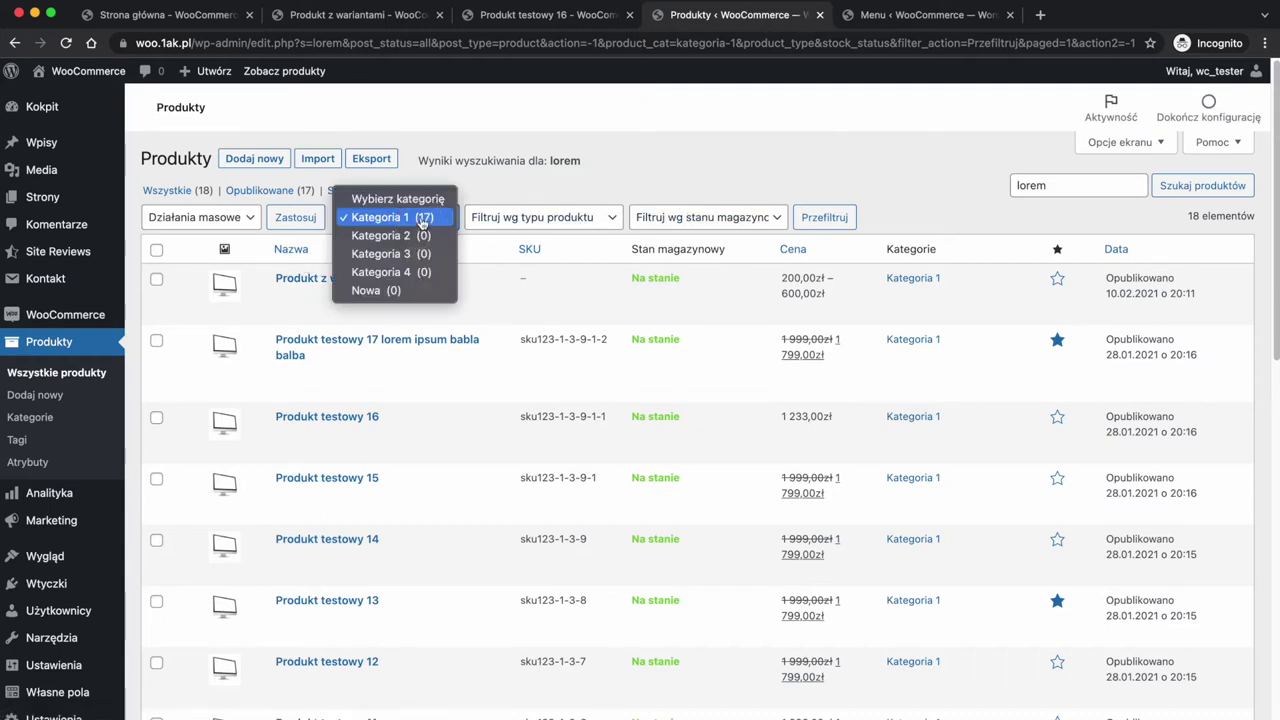
click(398, 199)
click(824, 217)
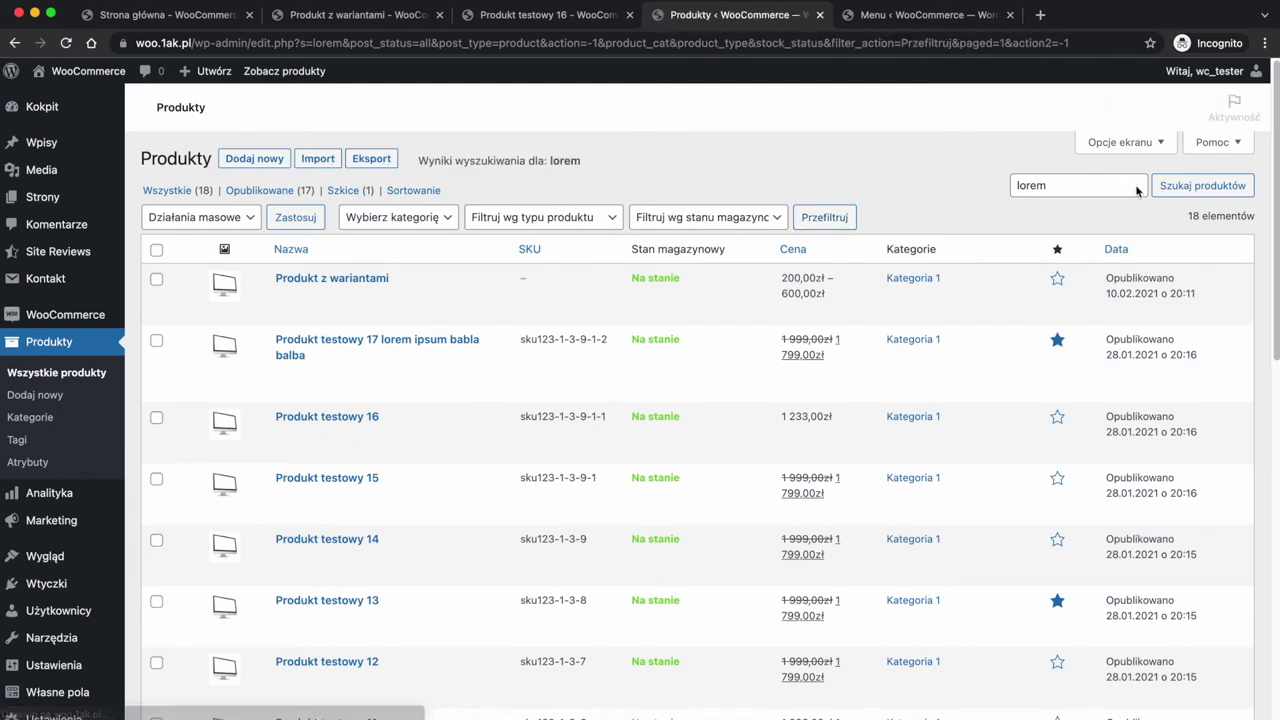
click(1135, 189)
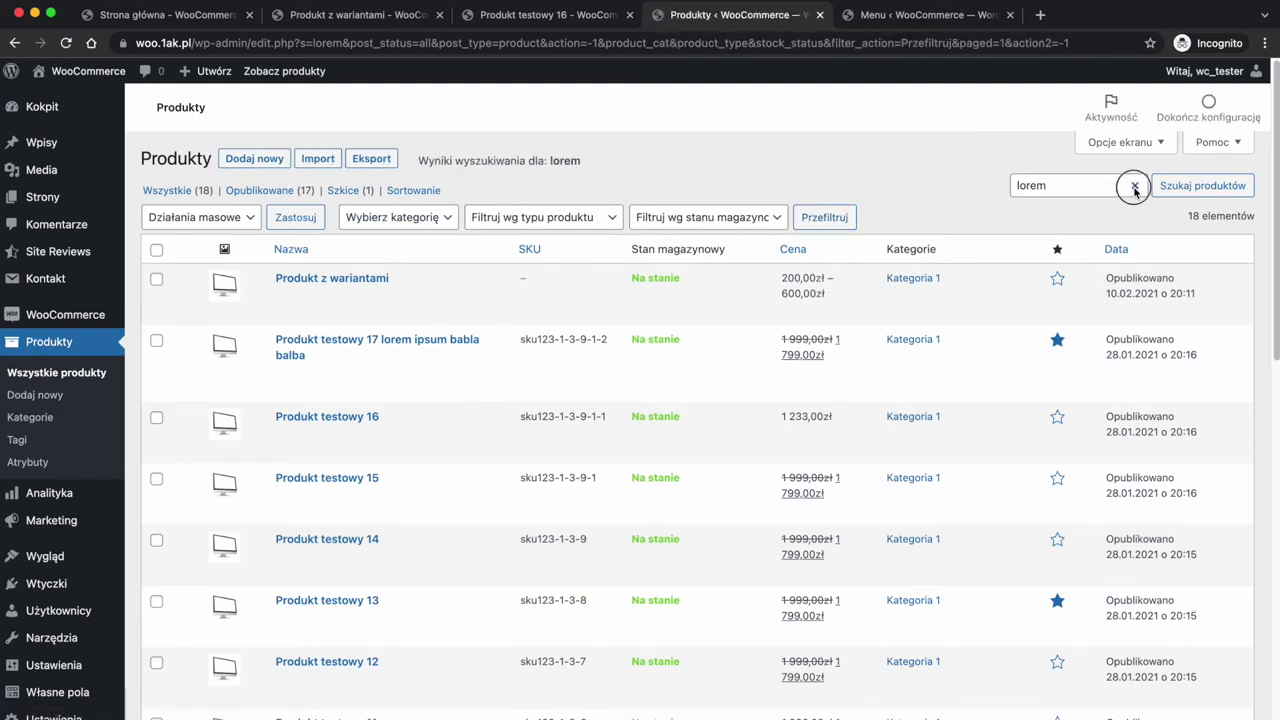
Mark Produkt z wariantami as featured, remove the mark again, and reopen the full product list
click(1057, 280)
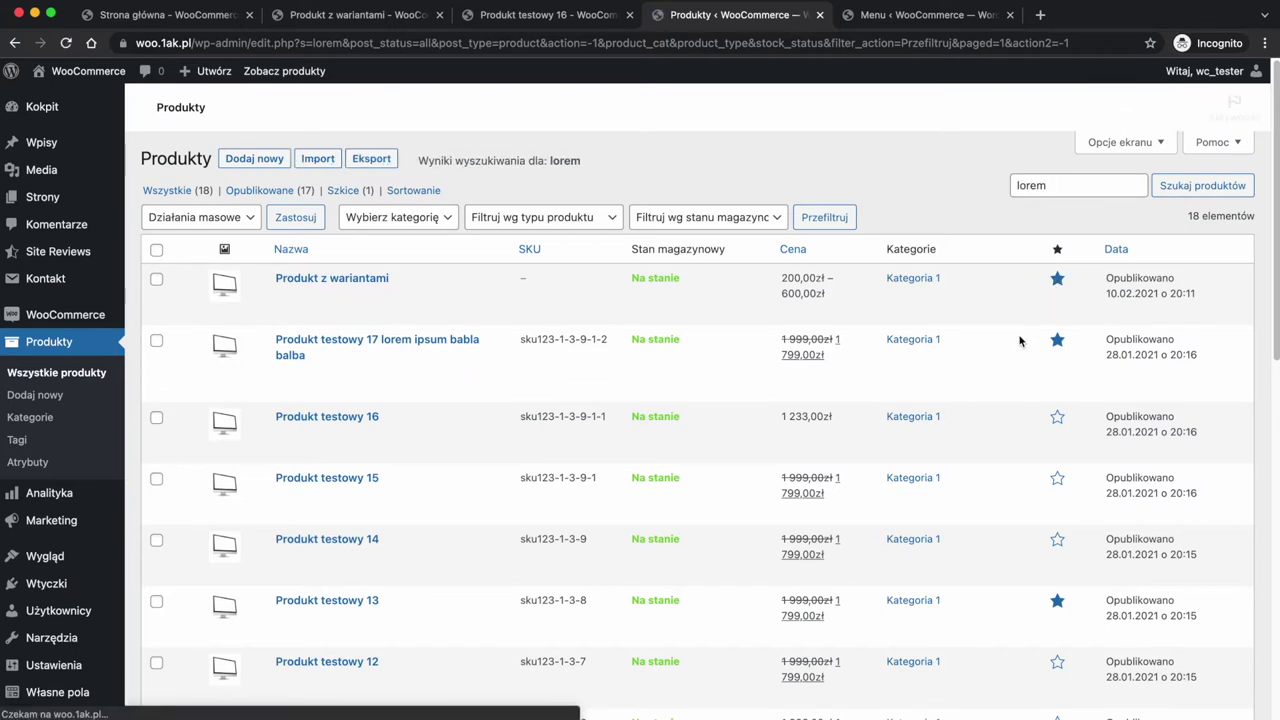
click(1058, 282)
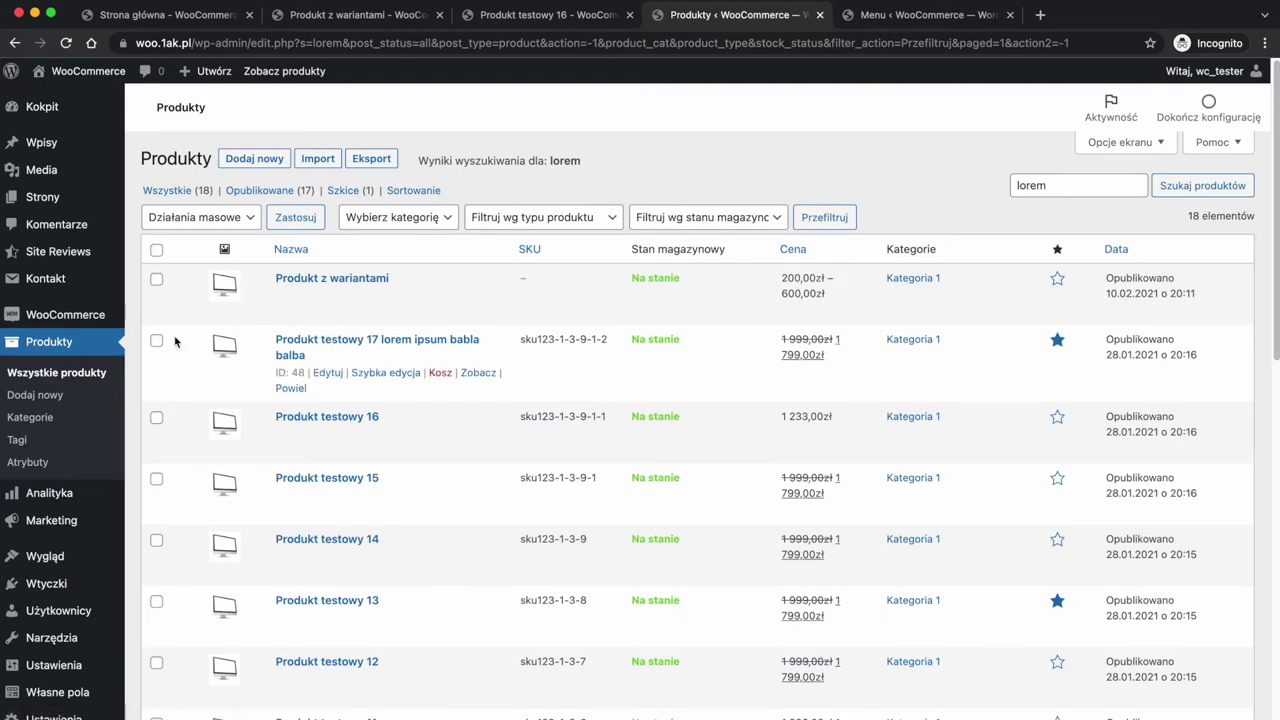
click(69, 372)
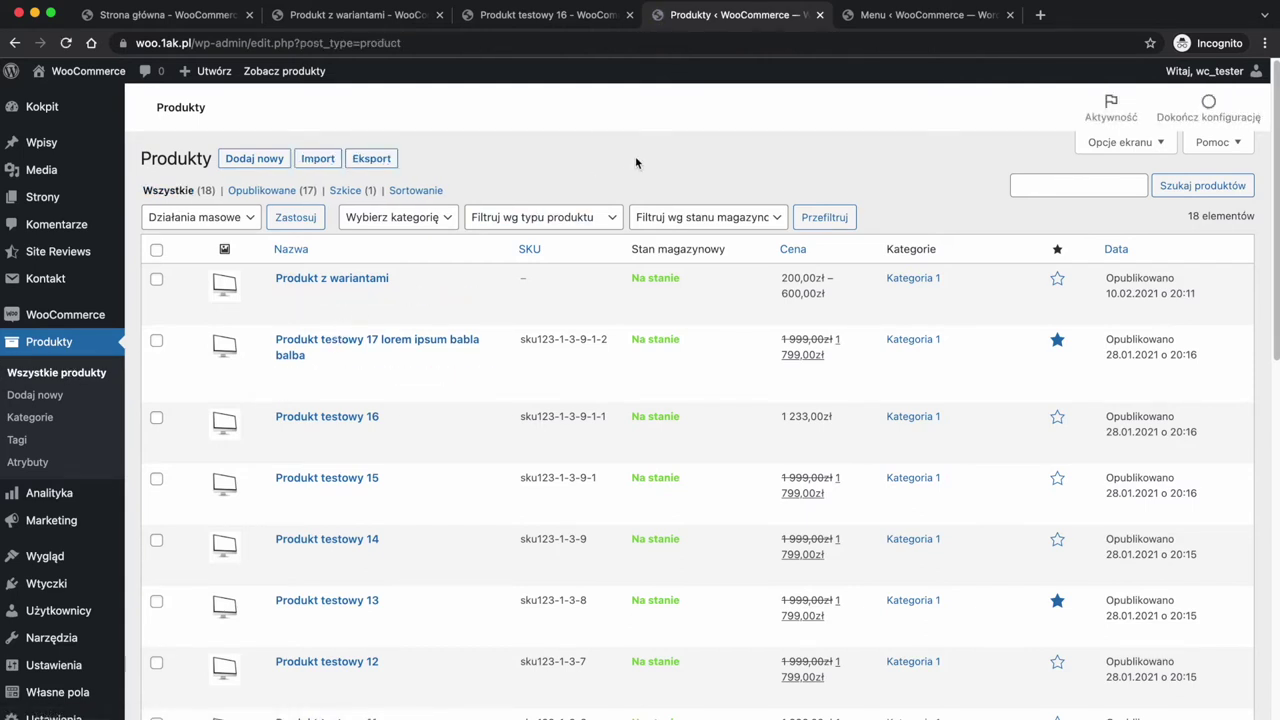
Start a new product and check its available product types, comparing them with the shop page of Produkt z wariantami
click(257, 163)
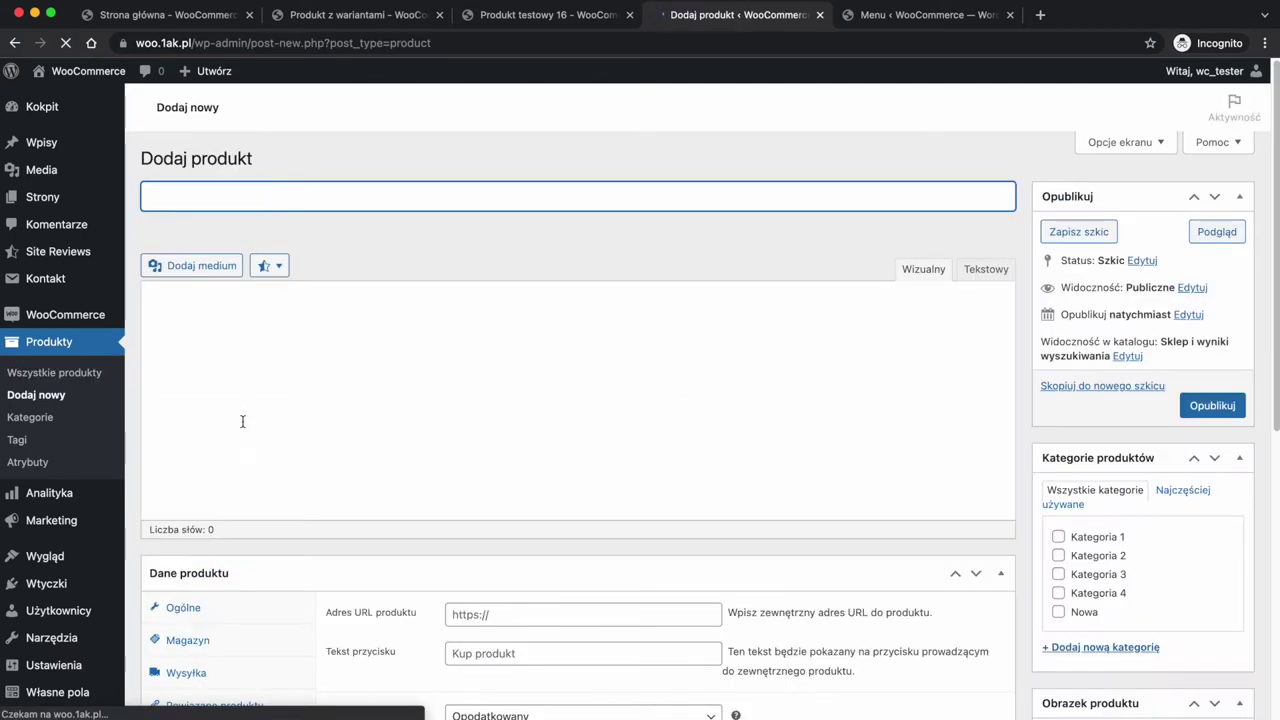
scroll(243, 420, down, 1)
scroll(243, 426, down, 2)
click(315, 532)
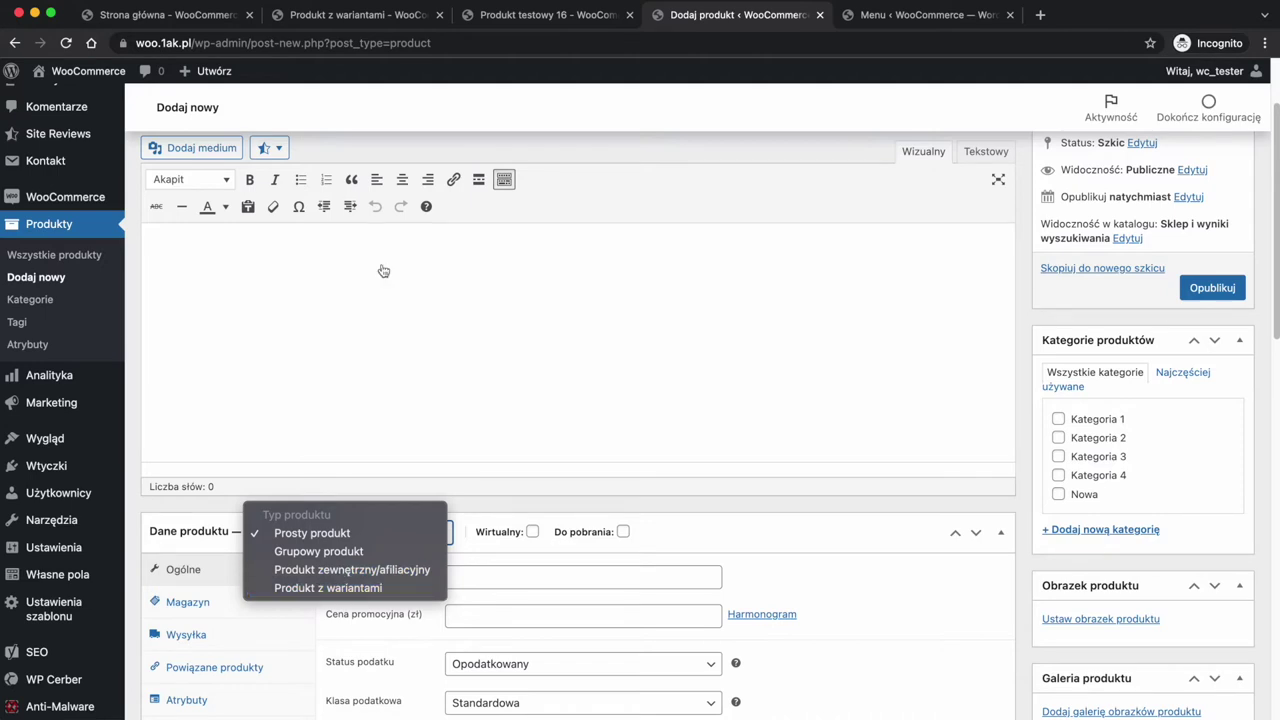
click(374, 20)
click(380, 17)
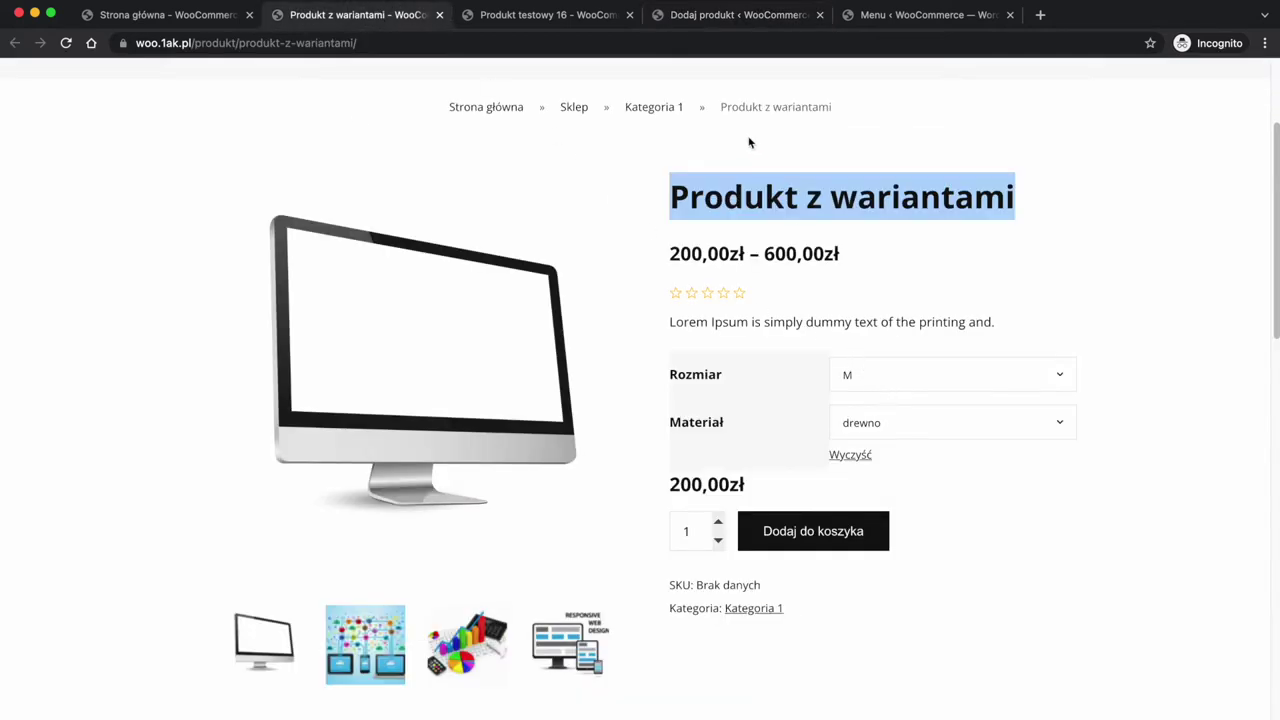
click(700, 17)
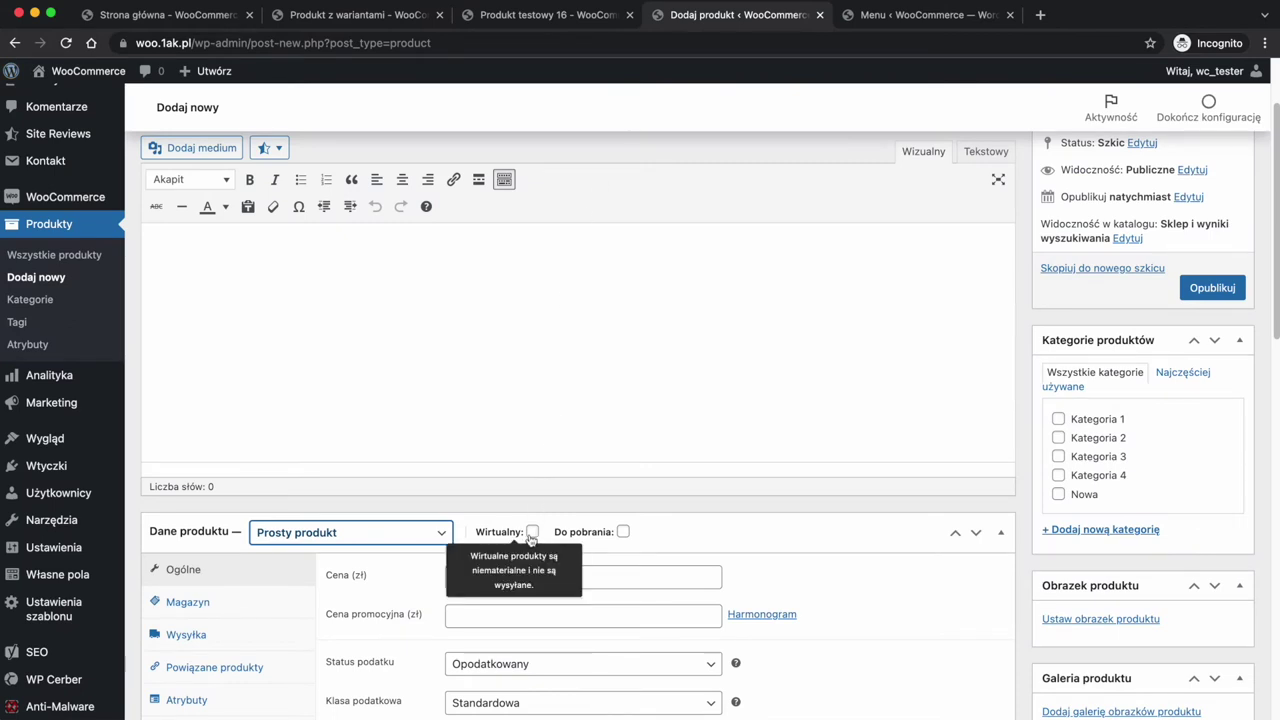
Try out the Wirtualny and Do pobrania options of the simple product, switching both off again
scroll(531, 538, down, 2)
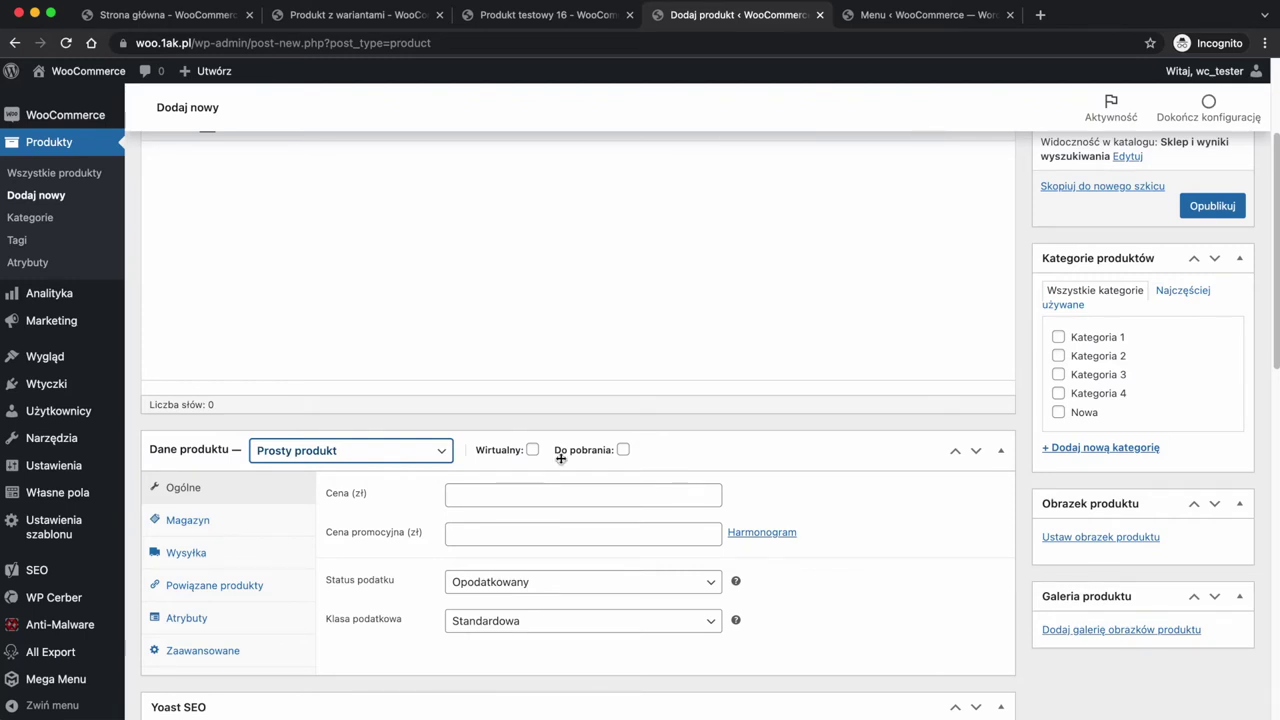
click(532, 449)
click(622, 451)
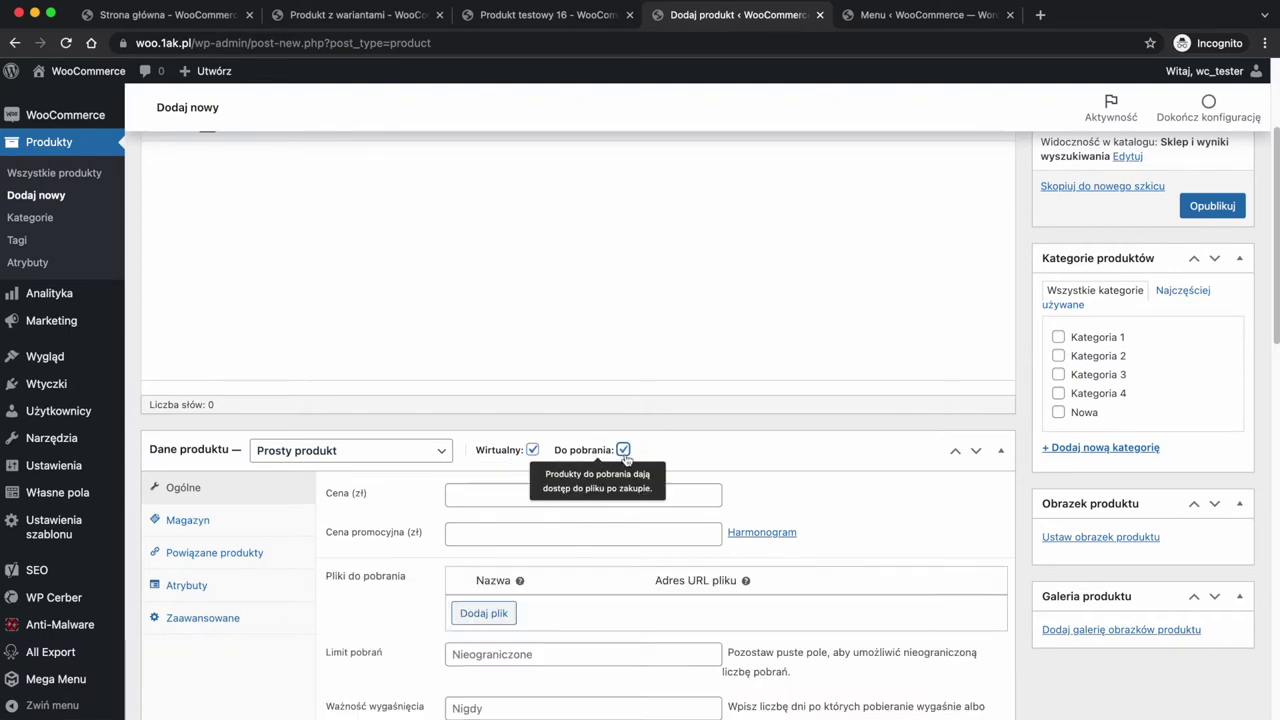
click(622, 451)
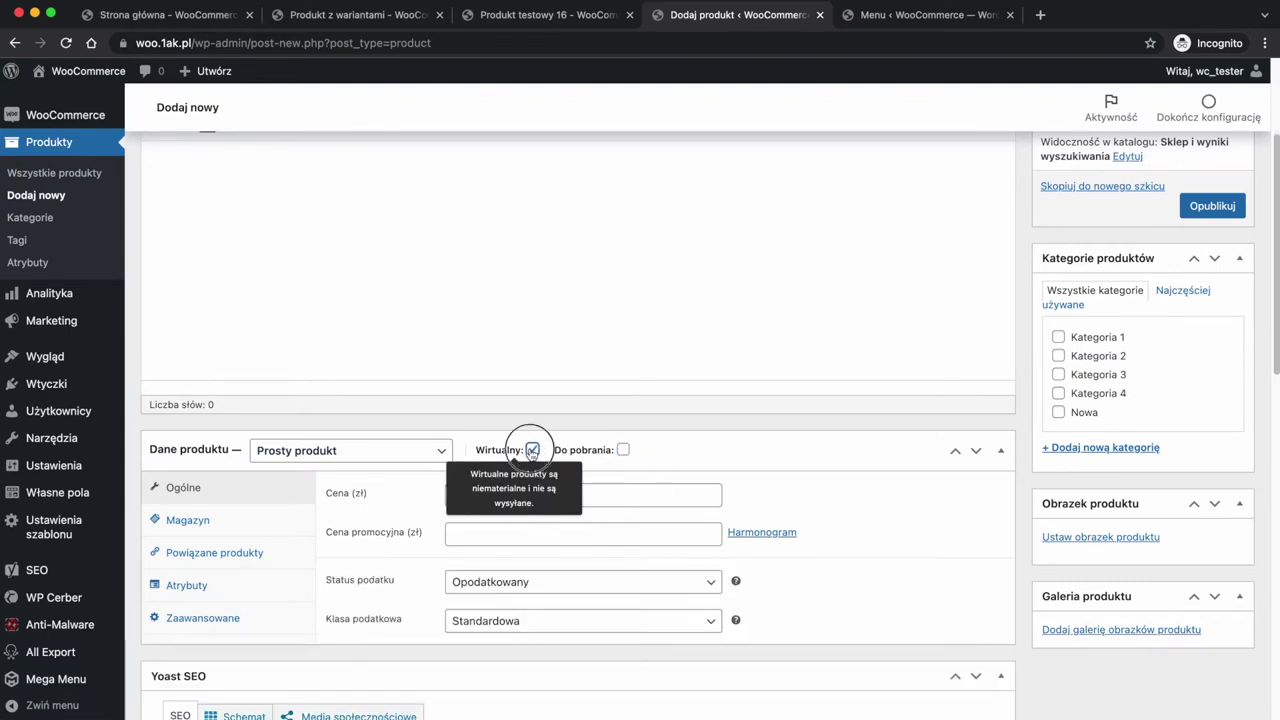
click(533, 450)
right_click(593, 425)
click(567, 426)
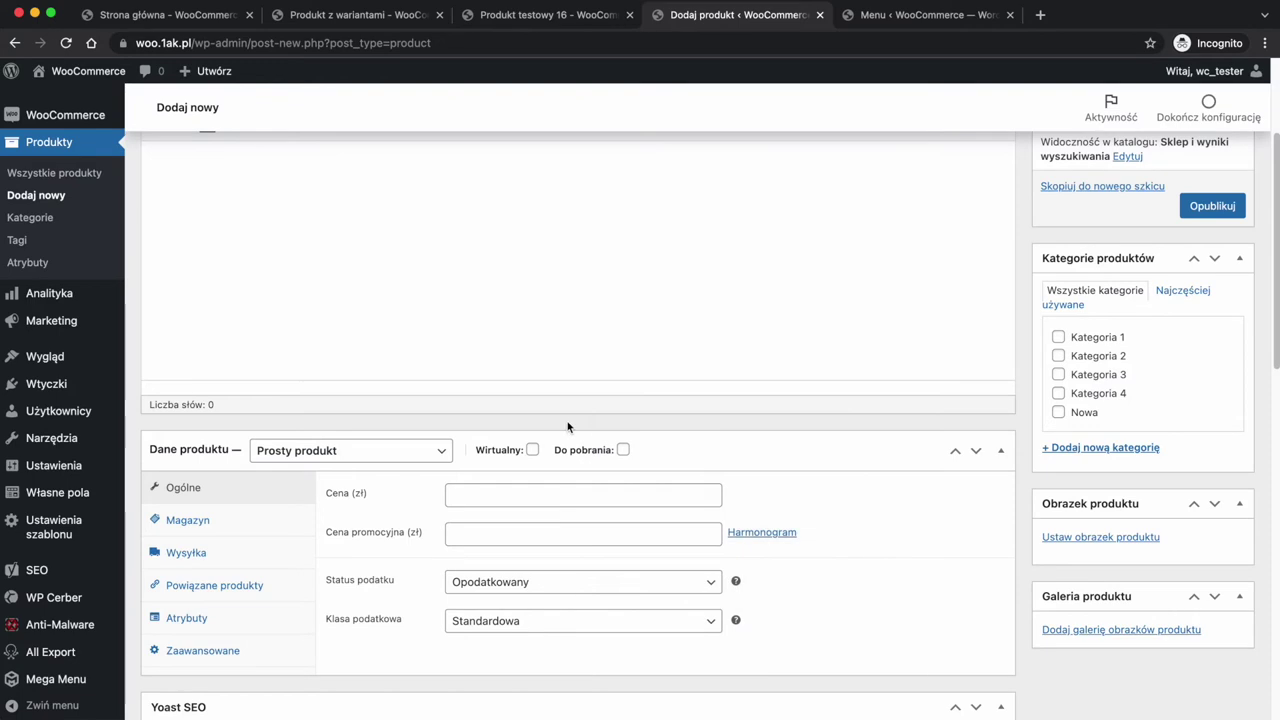
Examine the CSV product importer's stages and advanced options, and return to the product list
click(65, 176)
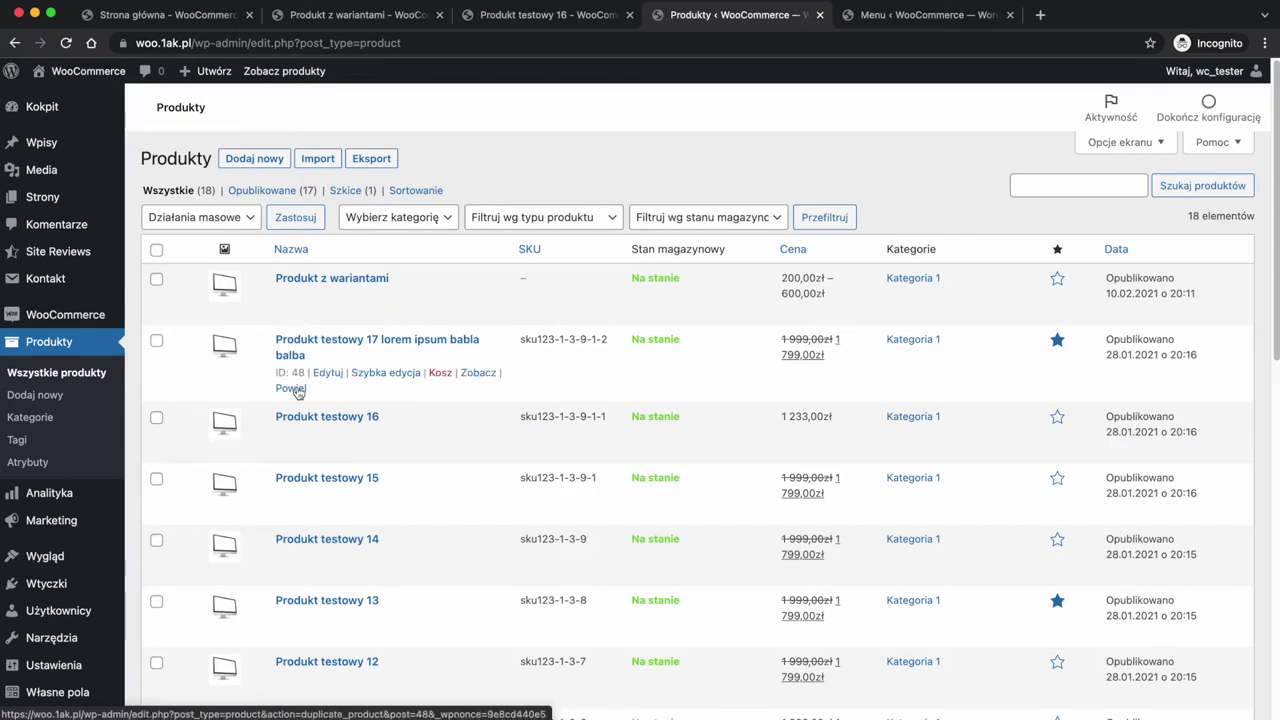
click(329, 161)
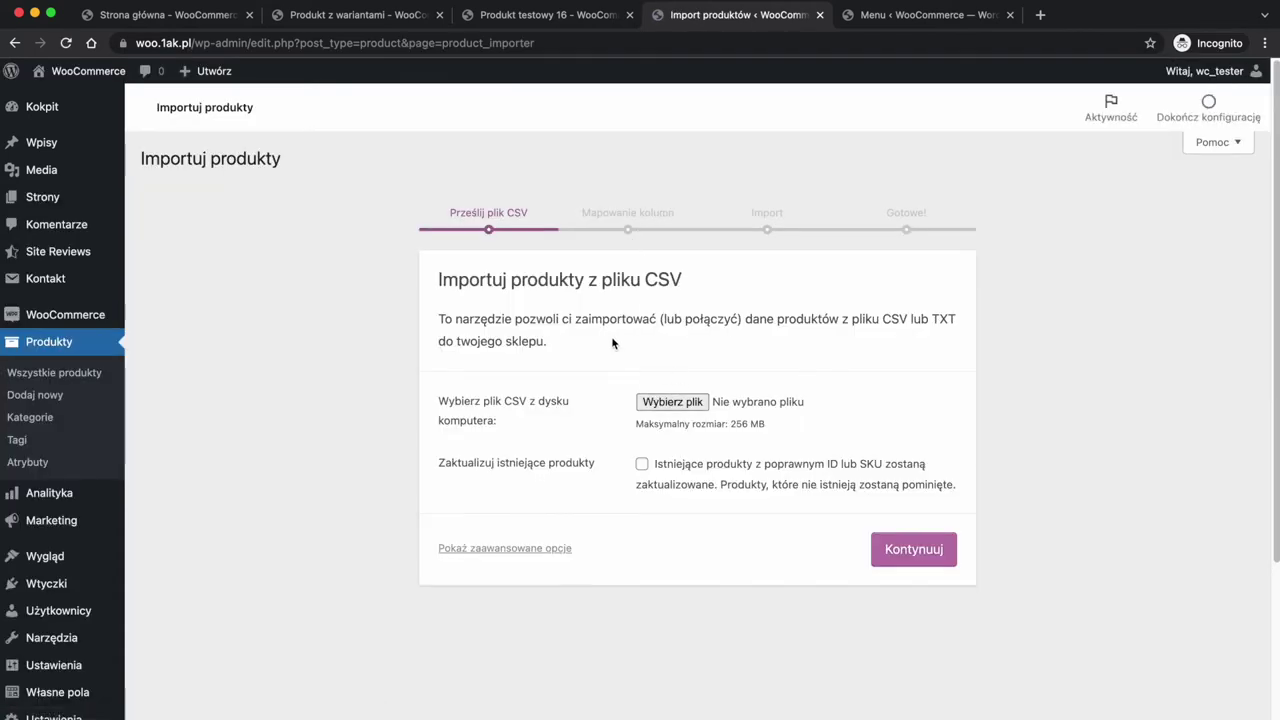
drag(449, 214, 980, 220)
click(980, 220)
click(487, 557)
scroll(495, 557, down, 3)
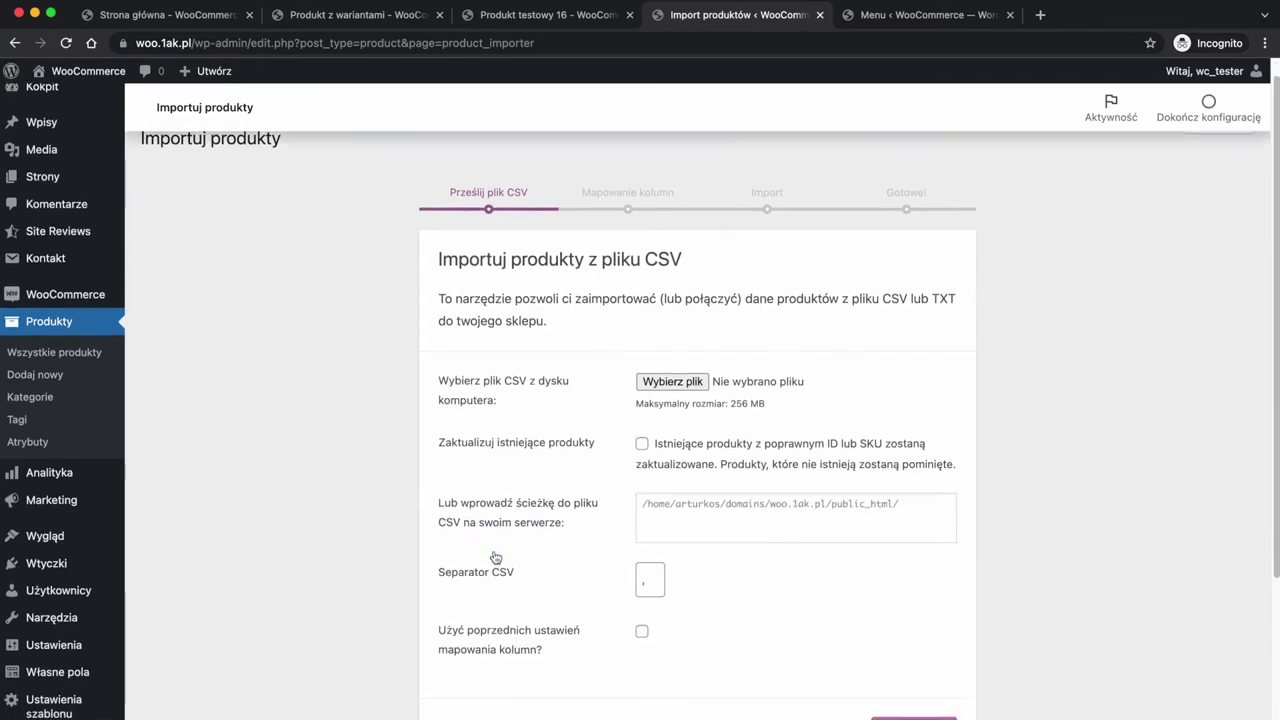
click(500, 673)
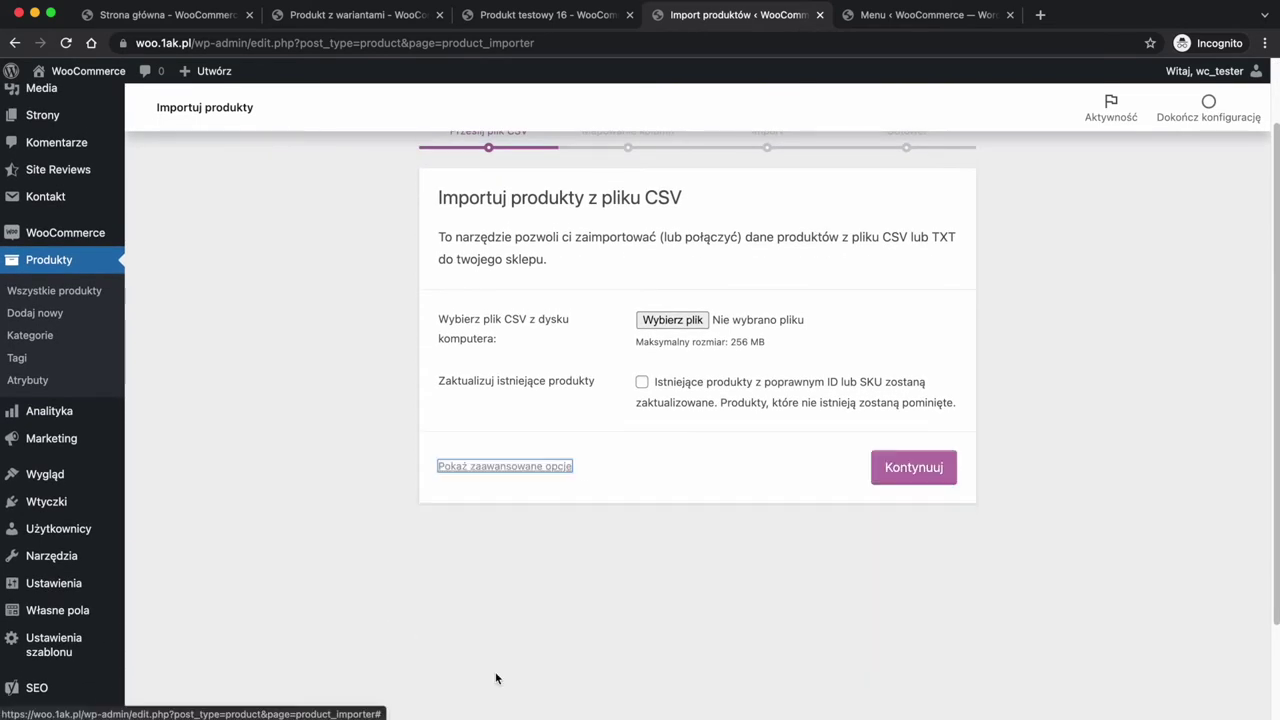
scroll(654, 424, up, 2)
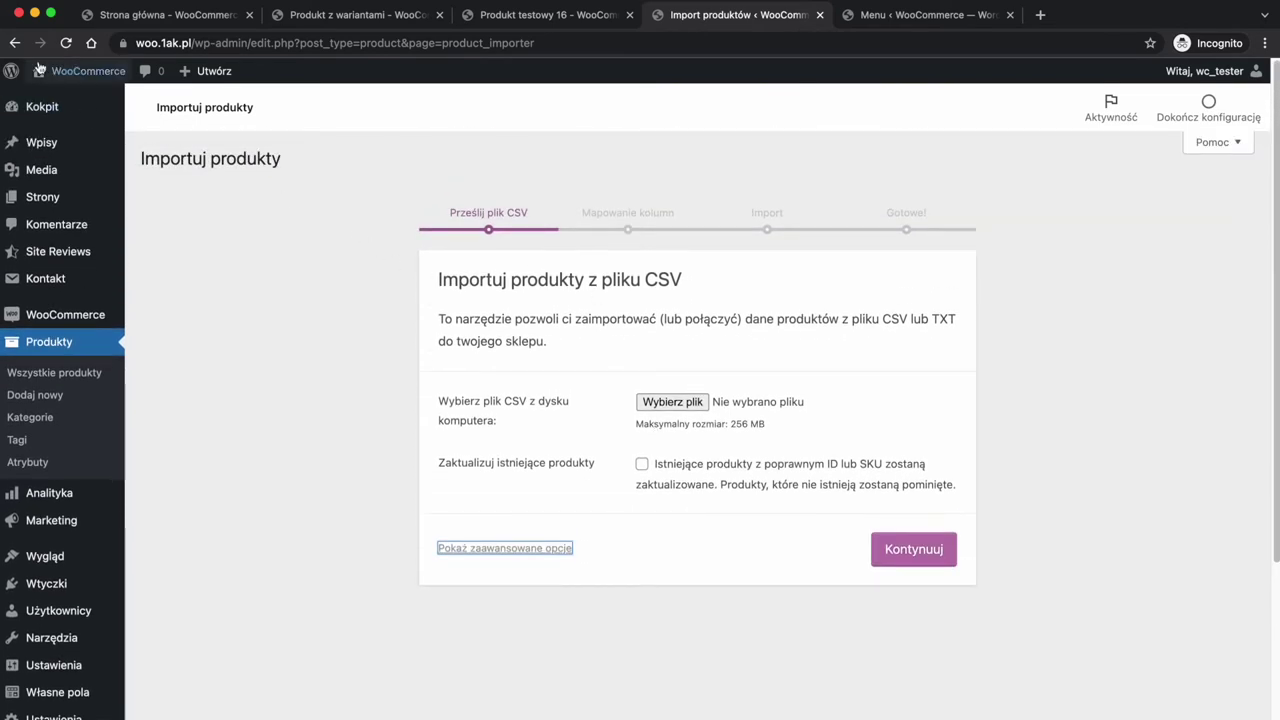
click(15, 43)
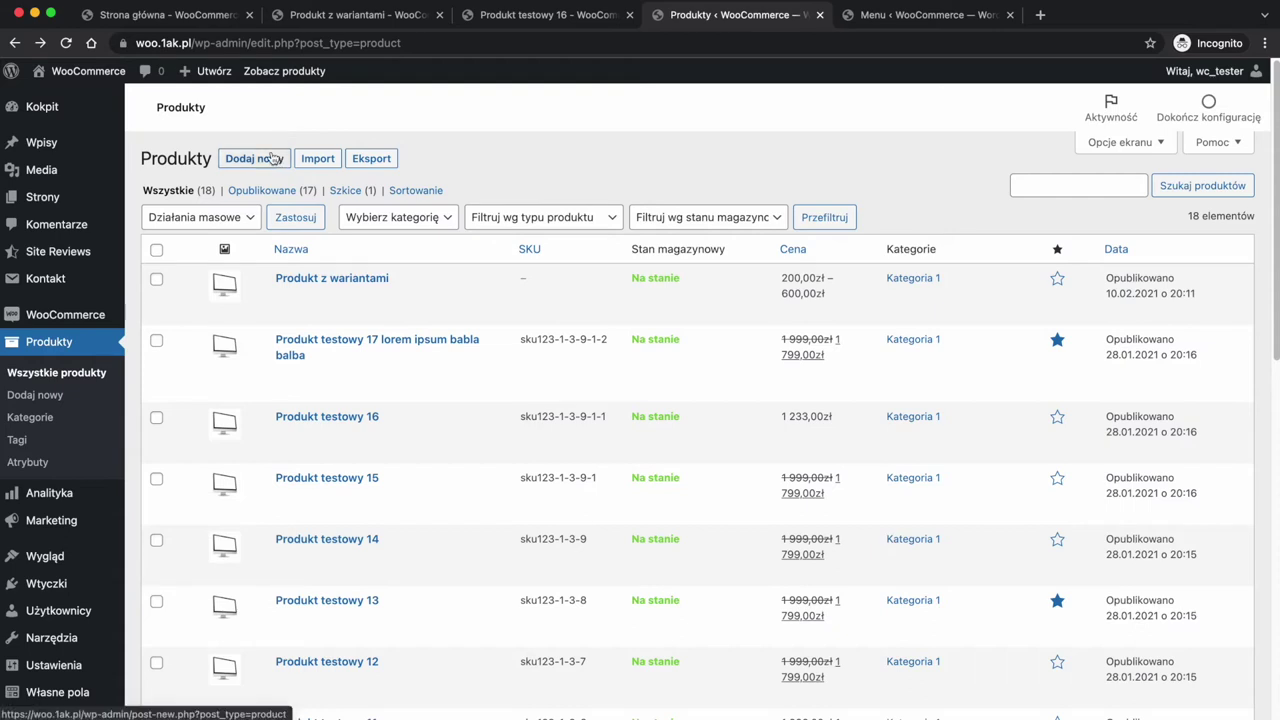
Start a new product and name it abc
click(270, 158)
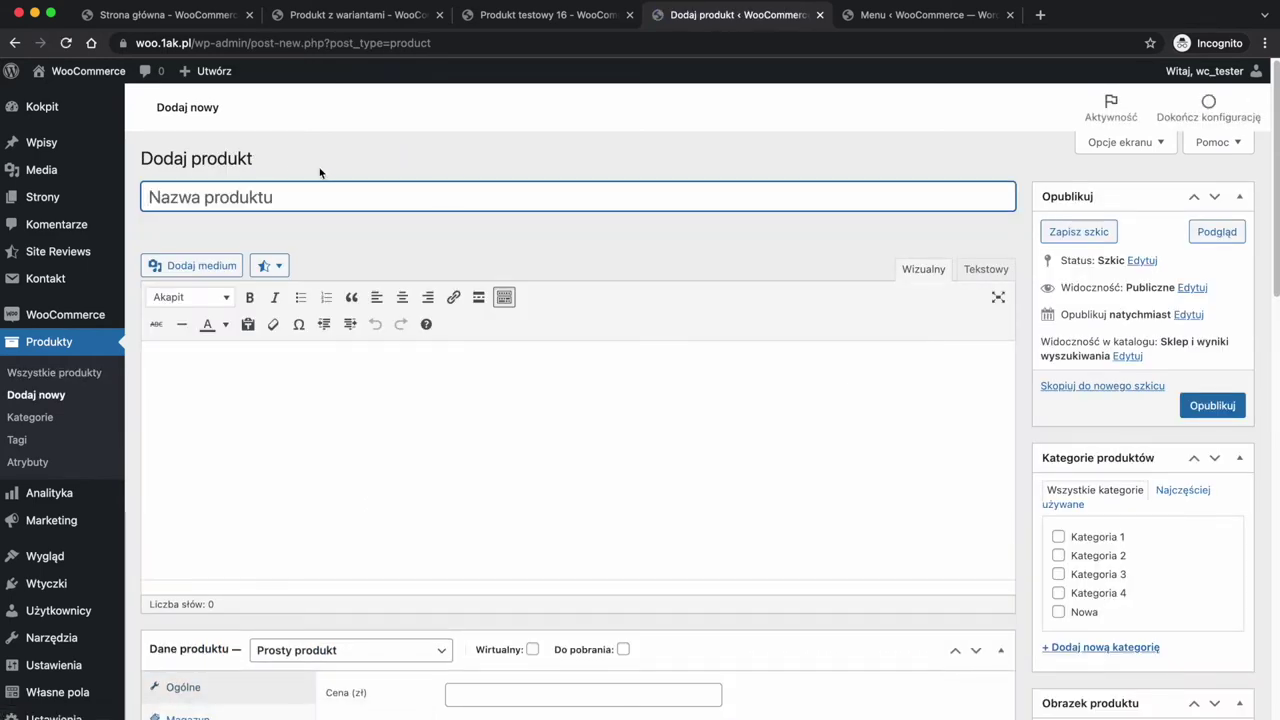
scroll(450, 192, down, 2)
scroll(450, 192, down, 15)
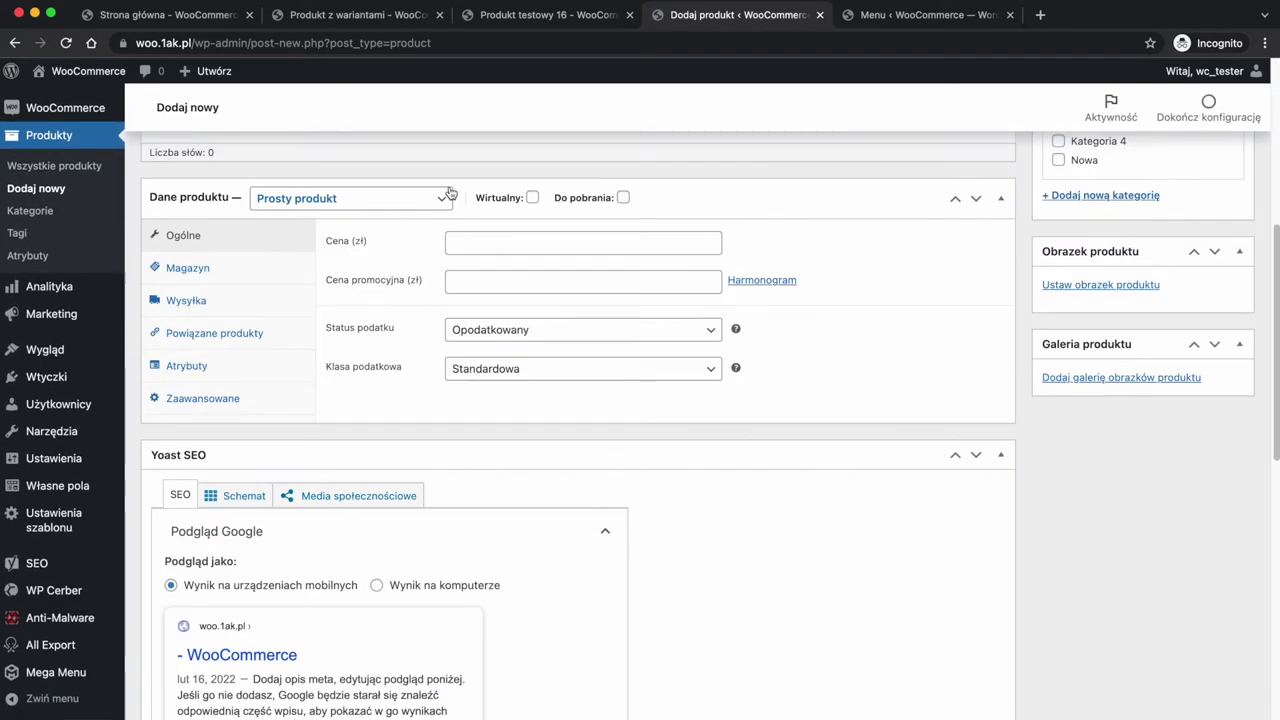
scroll(451, 193, down, 8)
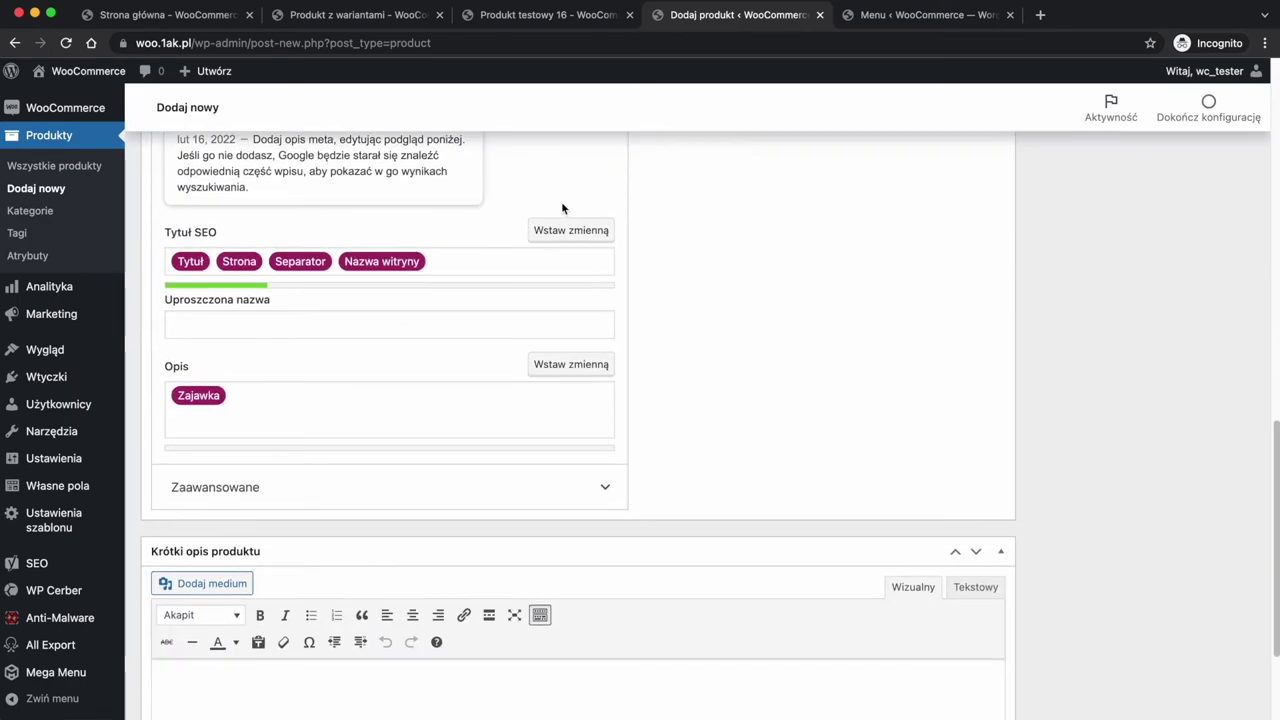
scroll(690, 255, up, 12)
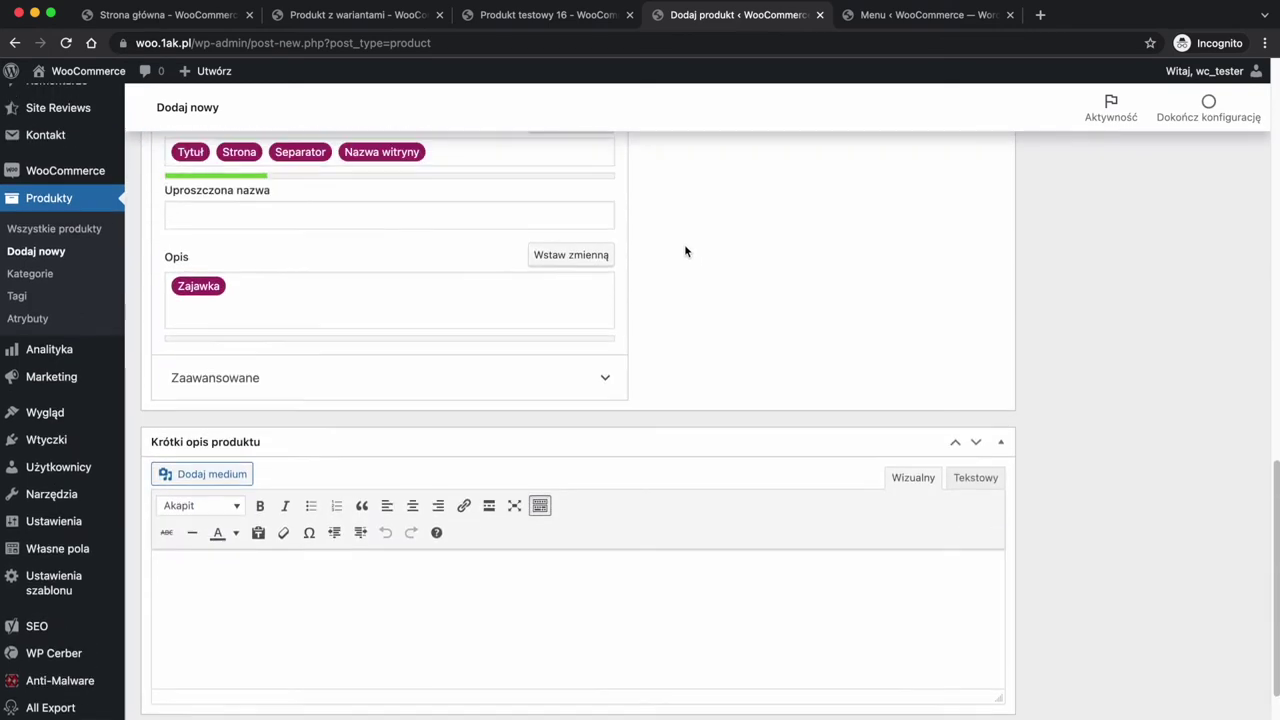
scroll(686, 252, up, 10)
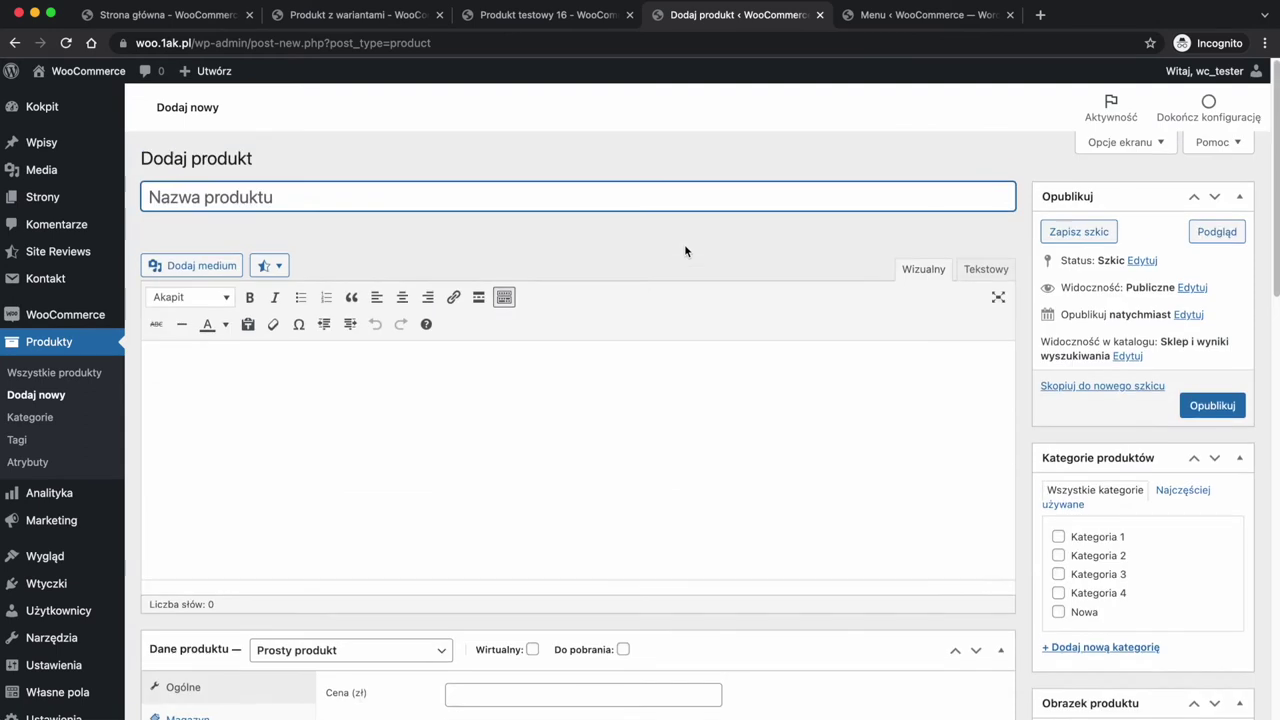
text(abc)
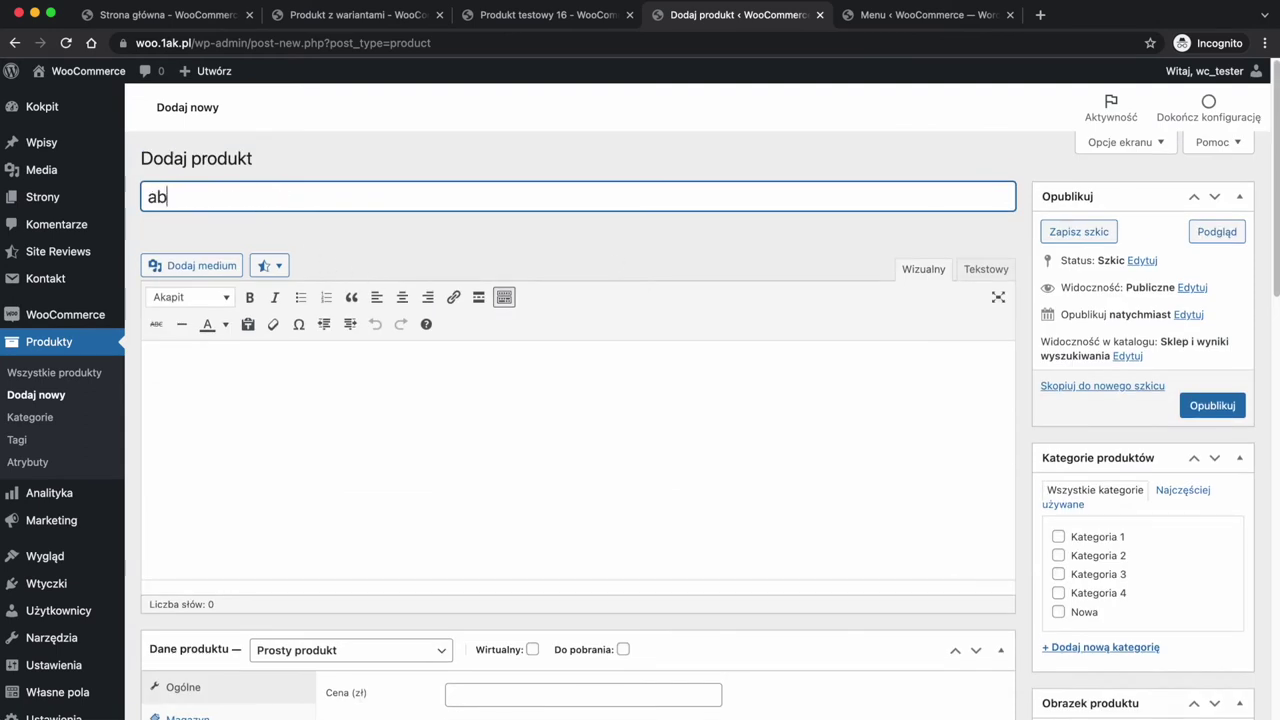
Assign the new product to Kategoria 1 and Kategoria 2, making Kategoria 2 the primary category
click(1089, 537)
click(1093, 555)
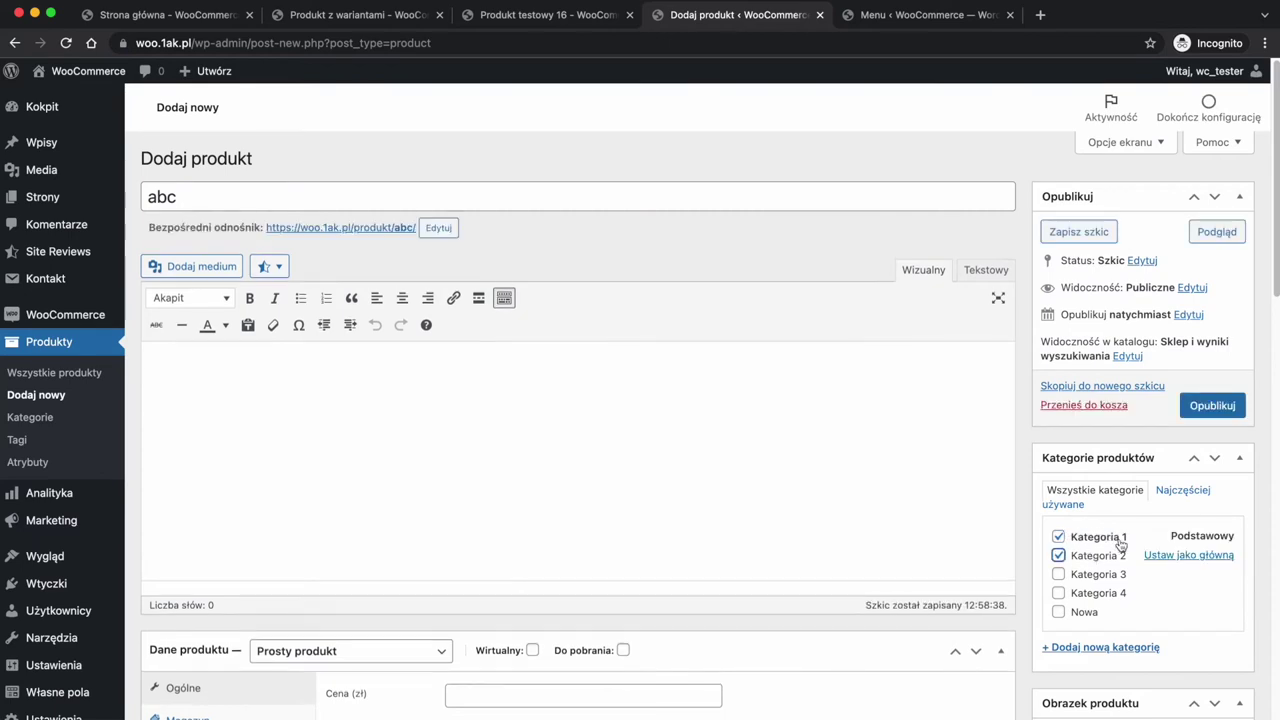
scroll(1120, 540, down, 2)
click(1186, 468)
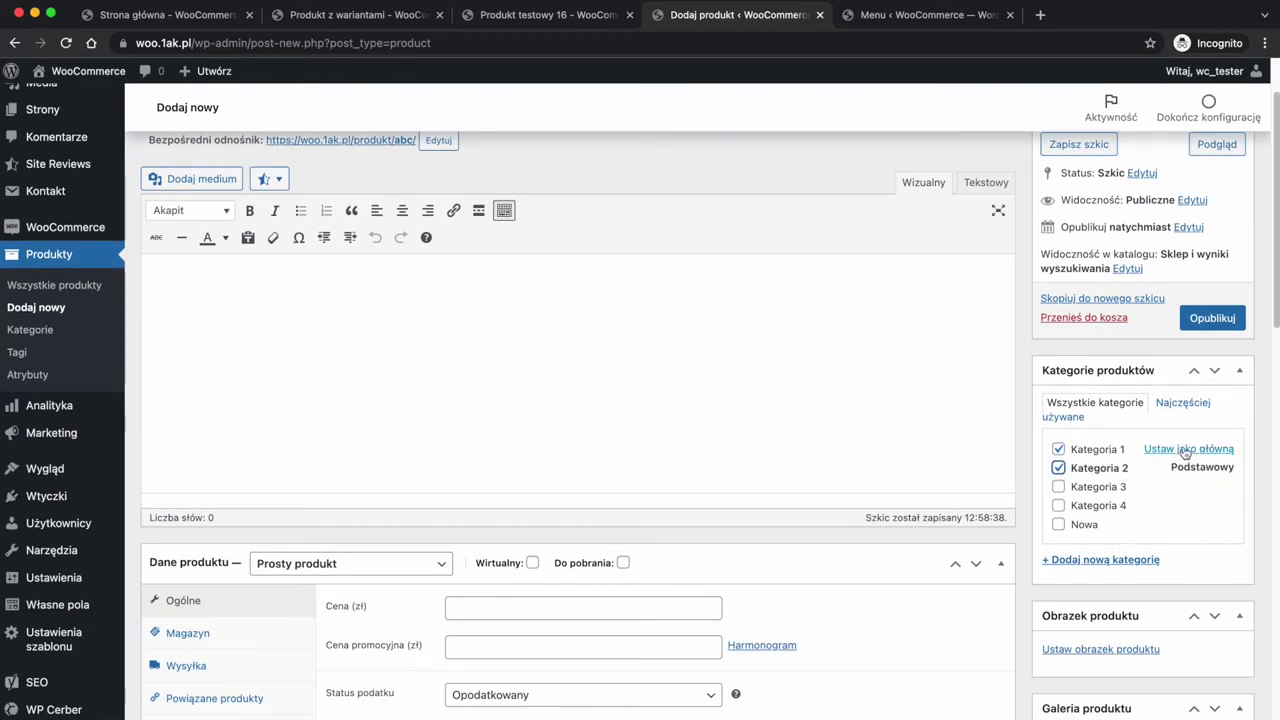
Make Kategoria 1 the product's primary category and add a new category named 123
click(1186, 449)
click(1110, 561)
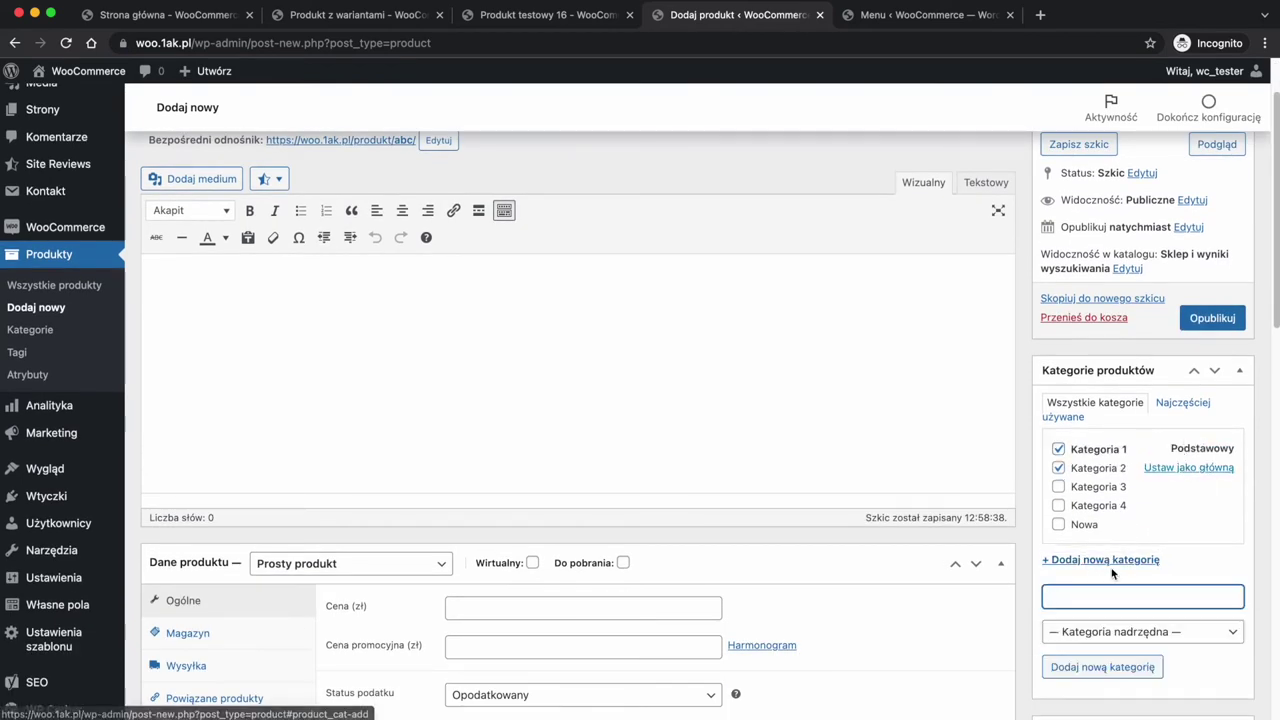
text(123)
click(1106, 667)
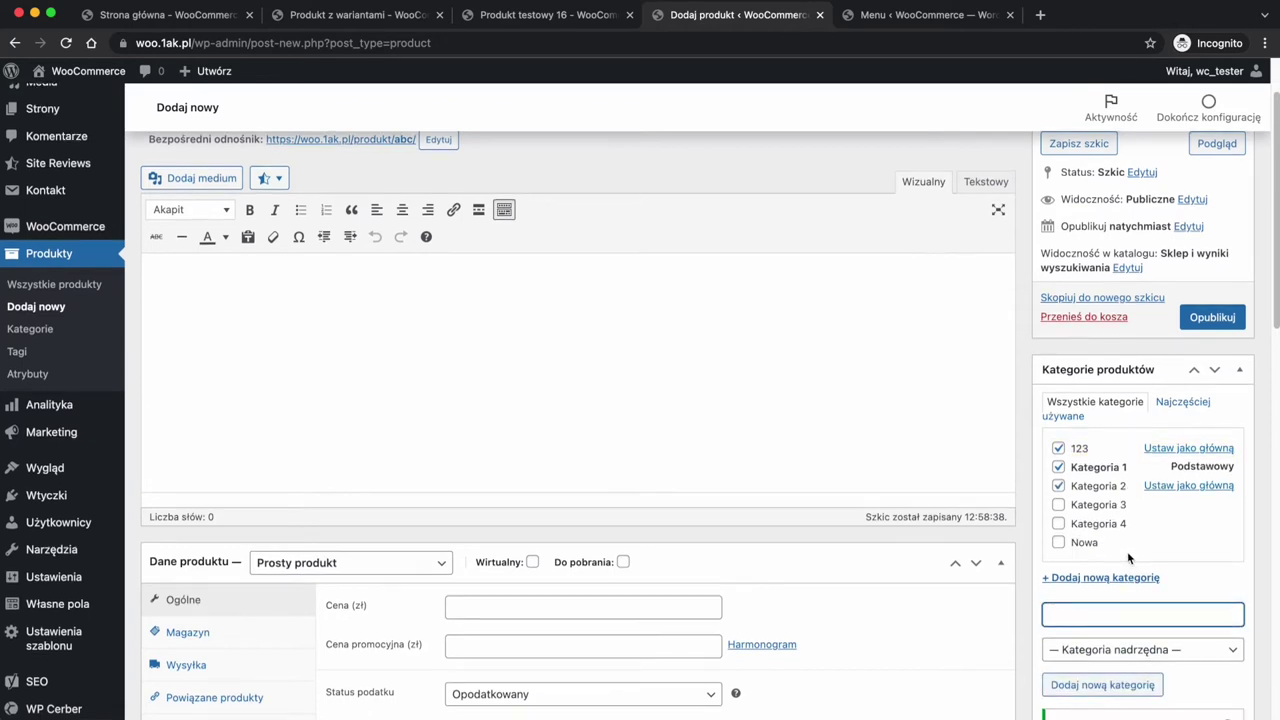
View the product image chooser and close it without choosing an image
scroll(1127, 551, down, 3)
scroll(1108, 588, down, 2)
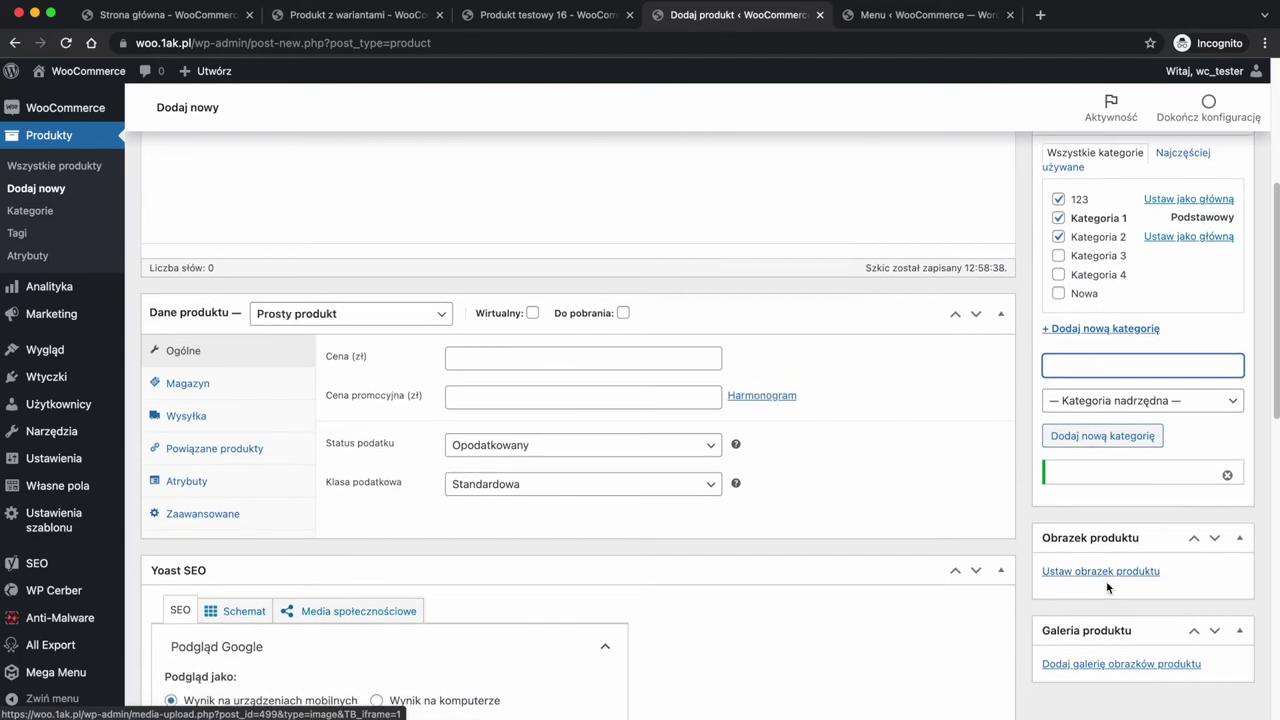
scroll(1108, 588, down, 2)
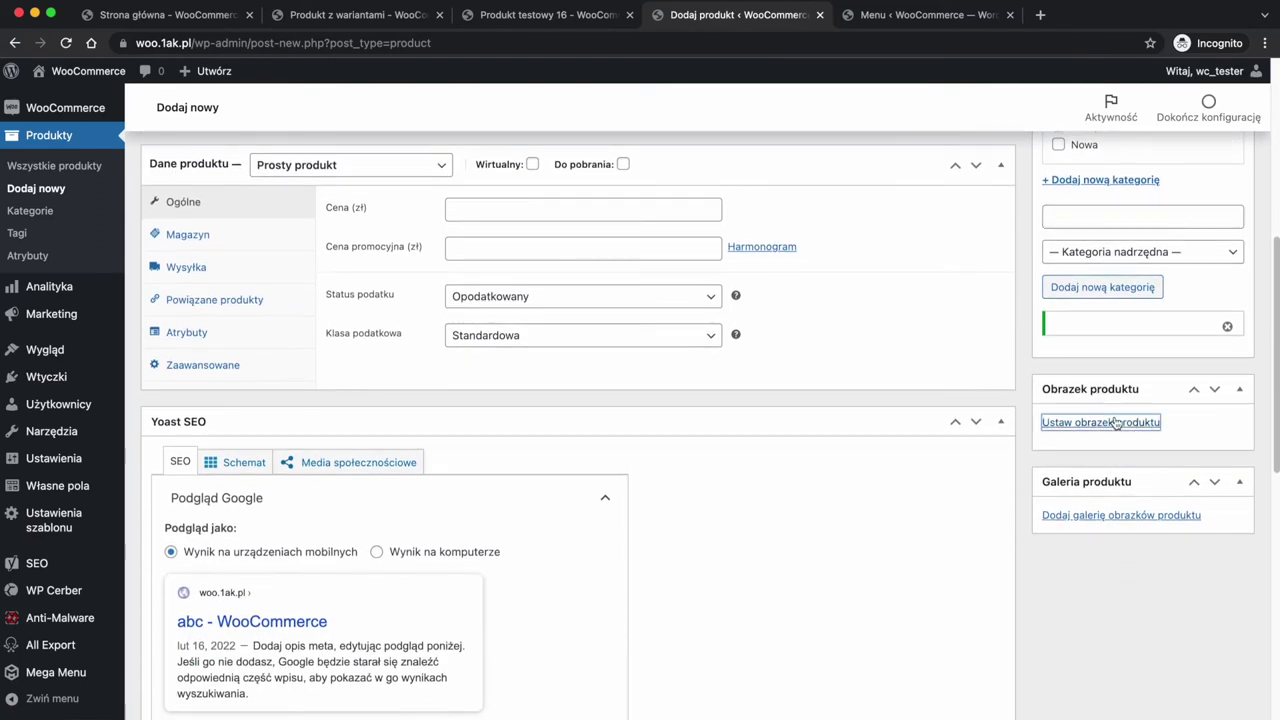
click(1112, 421)
click(1237, 103)
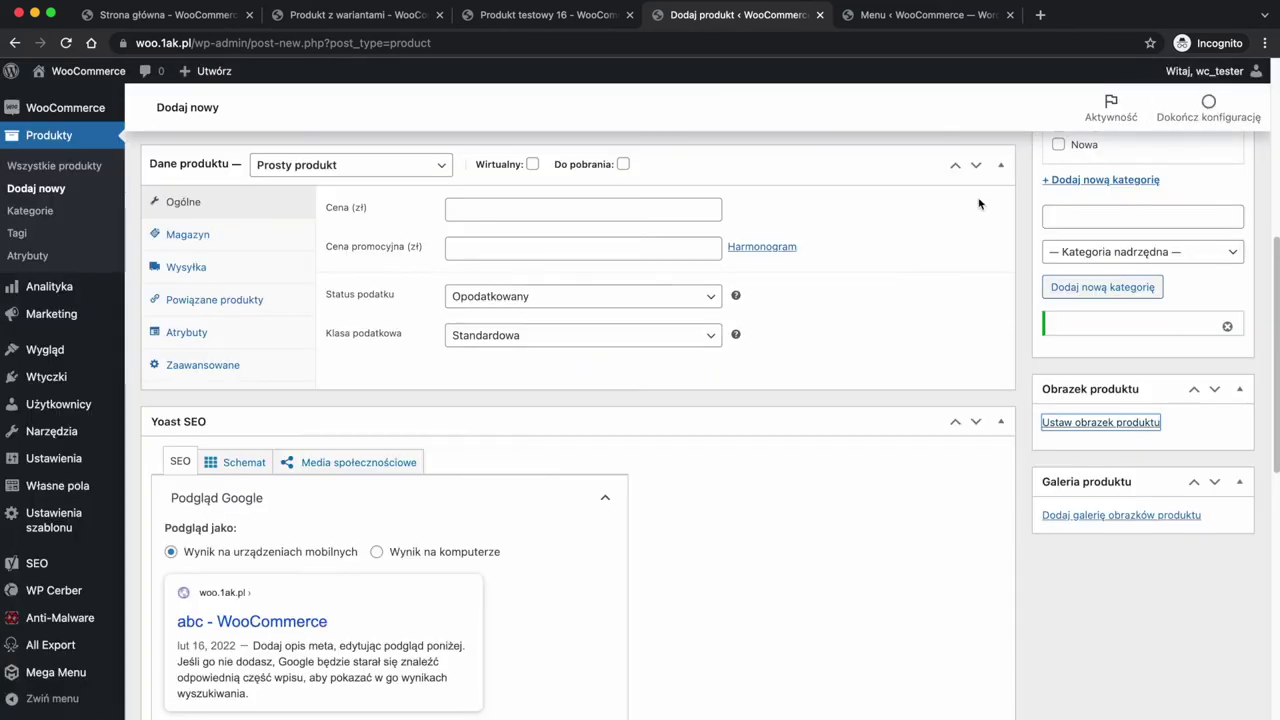
Fill the product's short description with a Lorem Ipsum passage ending in "to make a type specimen book."
scroll(500, 566, up, 3)
scroll(500, 566, down, 10)
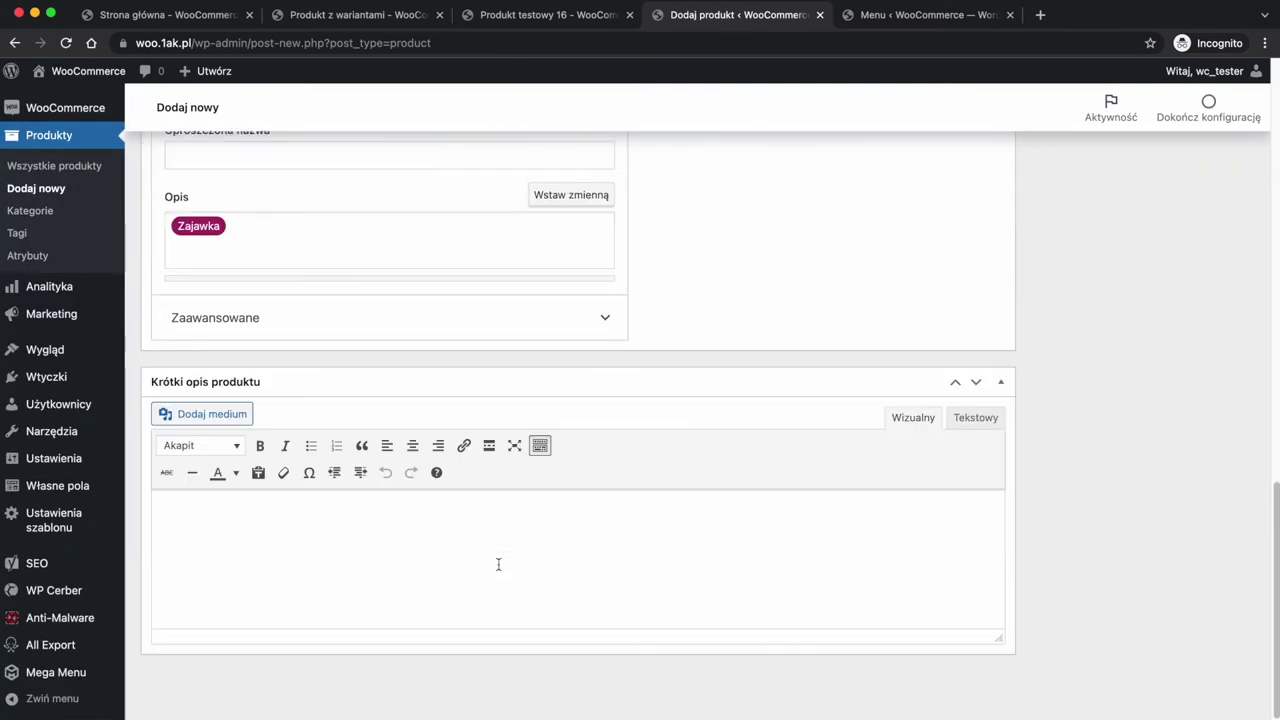
click(354, 553)
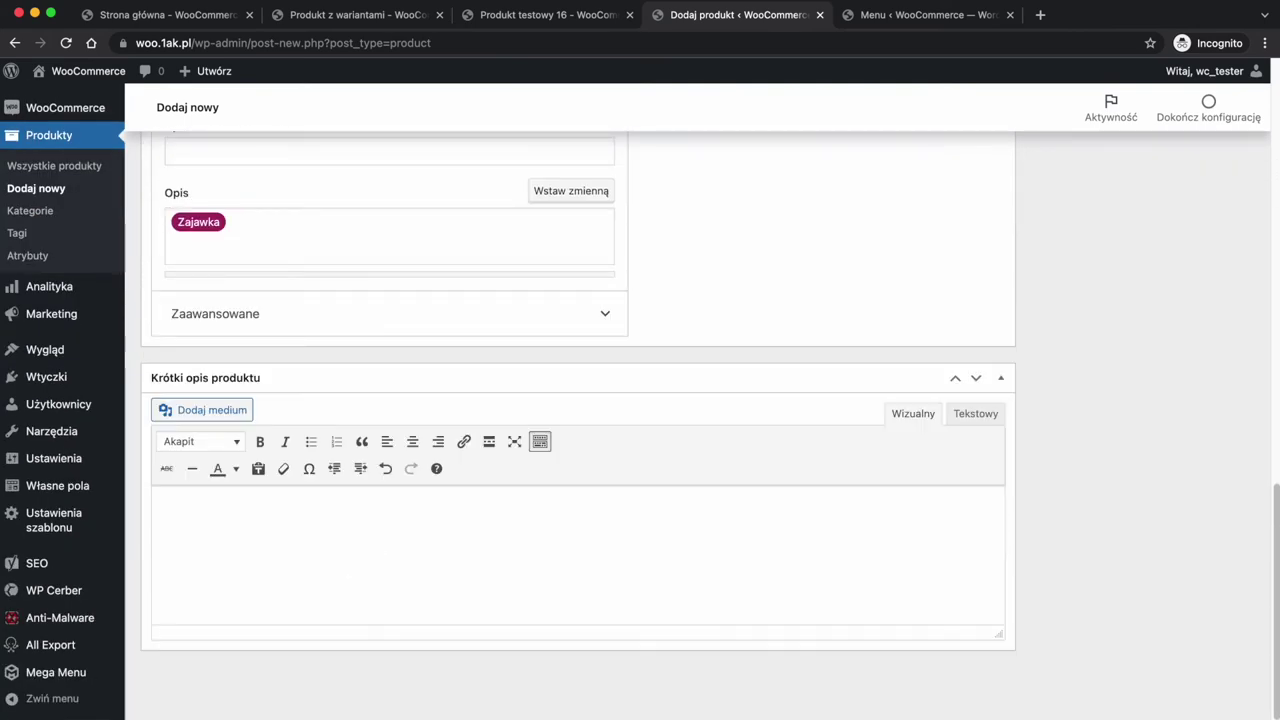
text(Lorem Ipsum is simply dummy text of the printing and typesetting industry. Lorem Ipsum has been the industry's standard dummy text ever since the 1500s, when an unknown printer took a galley of type and scrambled it to make a type specimen book.)
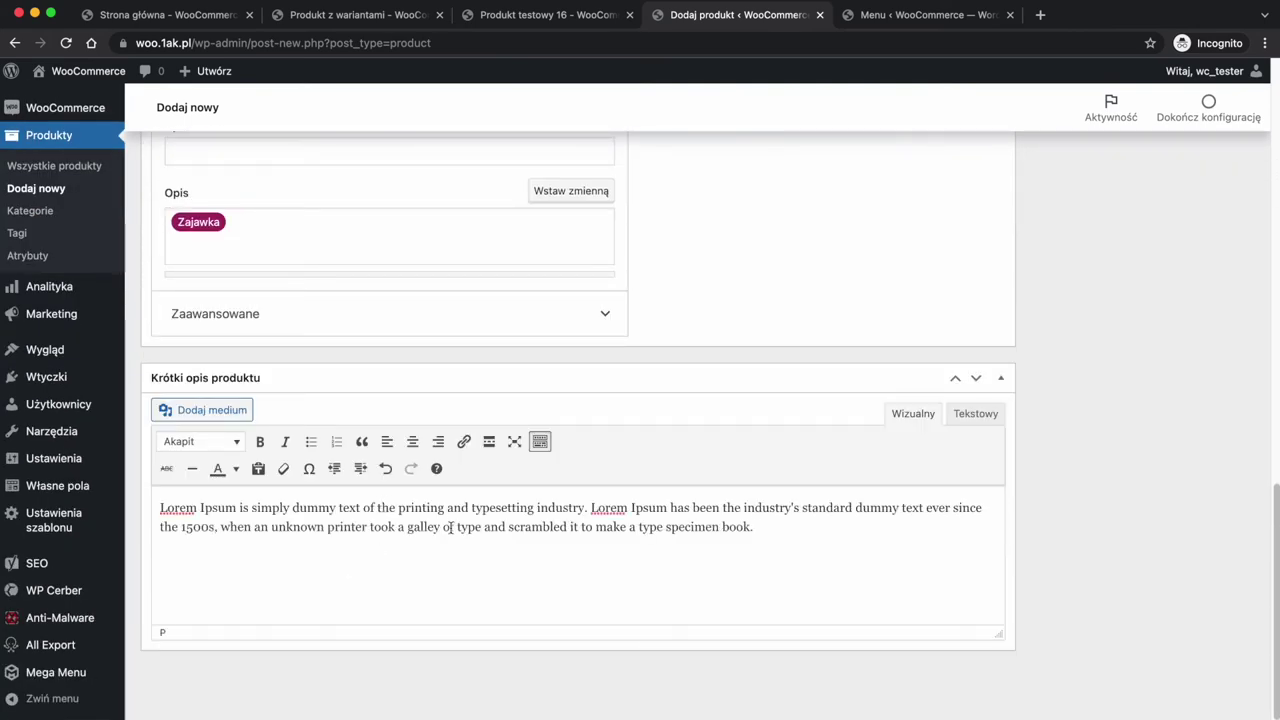
Fill the main product description with three identical paragraphs of Lorem Ipsum text
scroll(448, 556, up, 10)
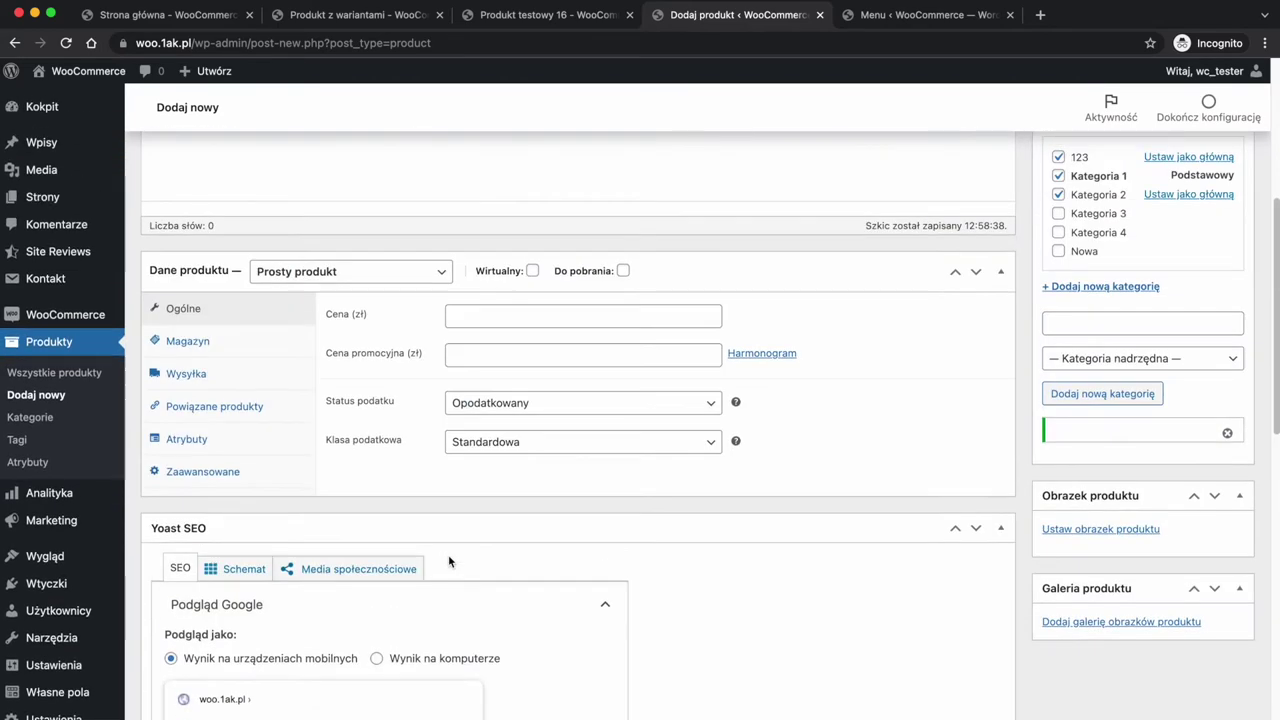
scroll(449, 561, up, 5)
click(337, 443)
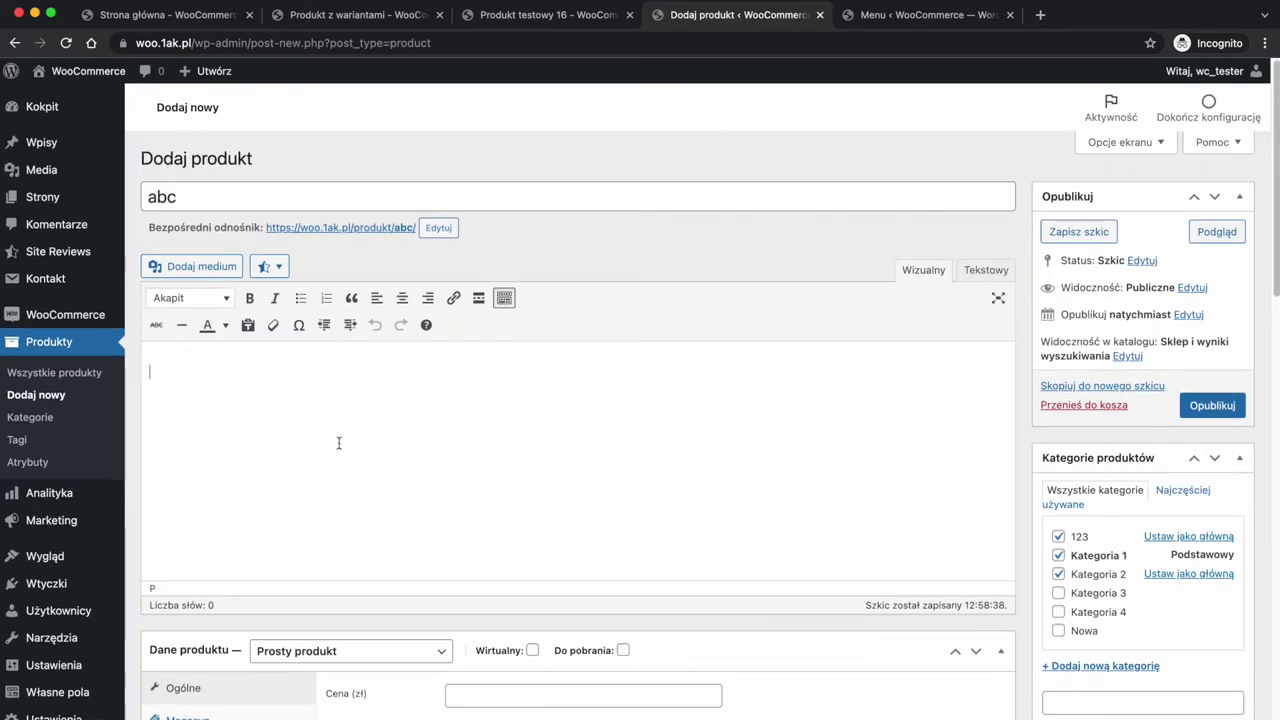
text(lorem)
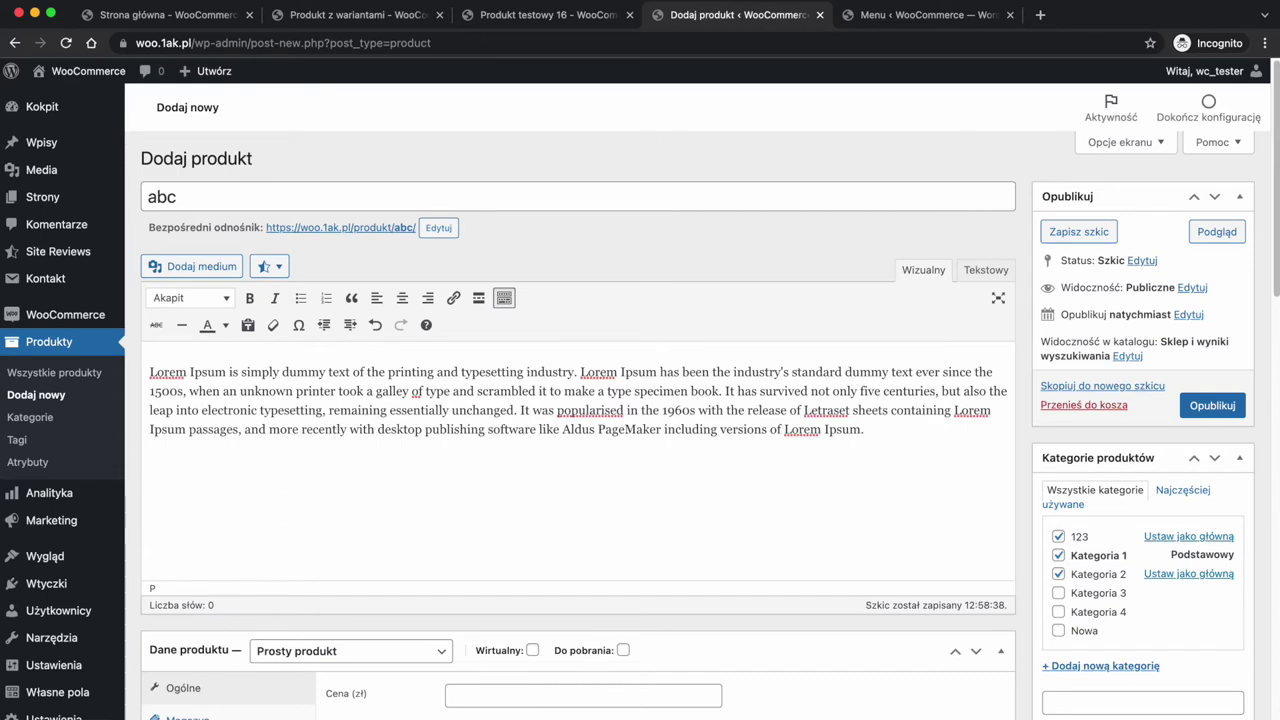
key(ctrl+a)
key(ctrl+c)
key(Right)
key(Return)
key(ctrl+v)
key(Return)
key(ctrl+v)
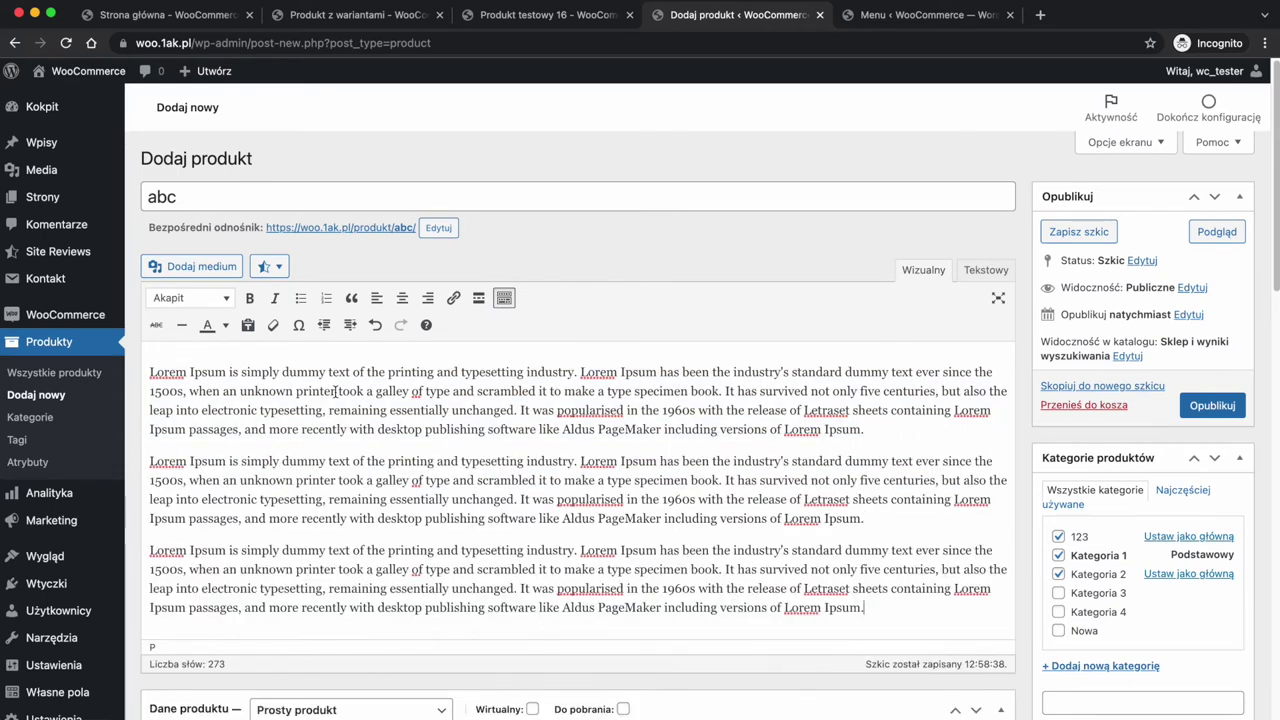
Examine the product's Yoast SEO section, including the Google preview, title and description fields, and advanced settings
scroll(403, 430, down, 3)
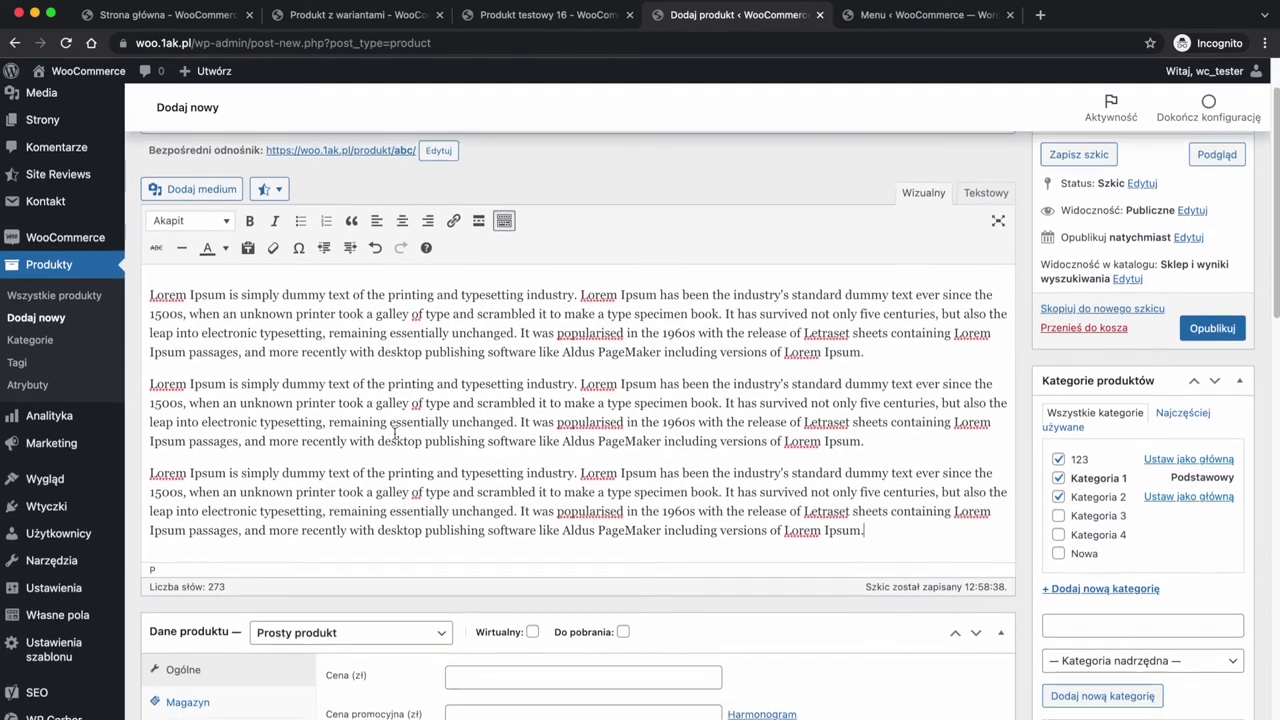
scroll(395, 433, down, 2)
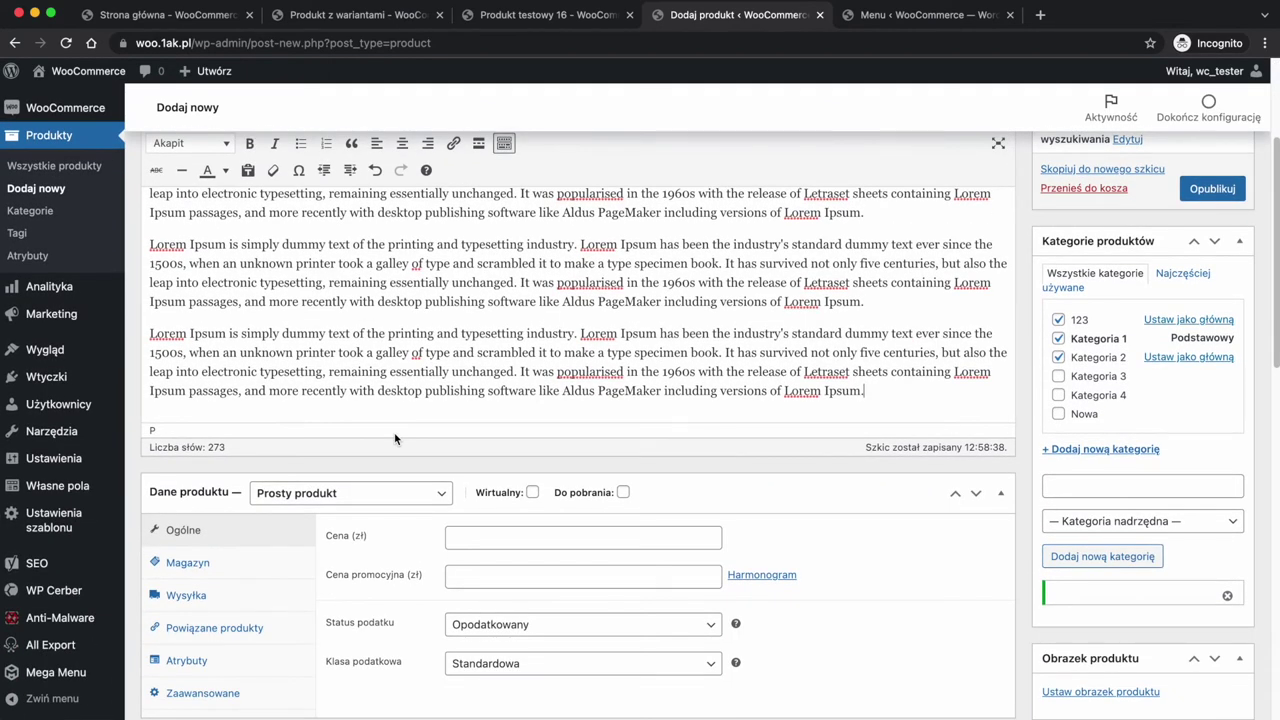
scroll(394, 432, down, 10)
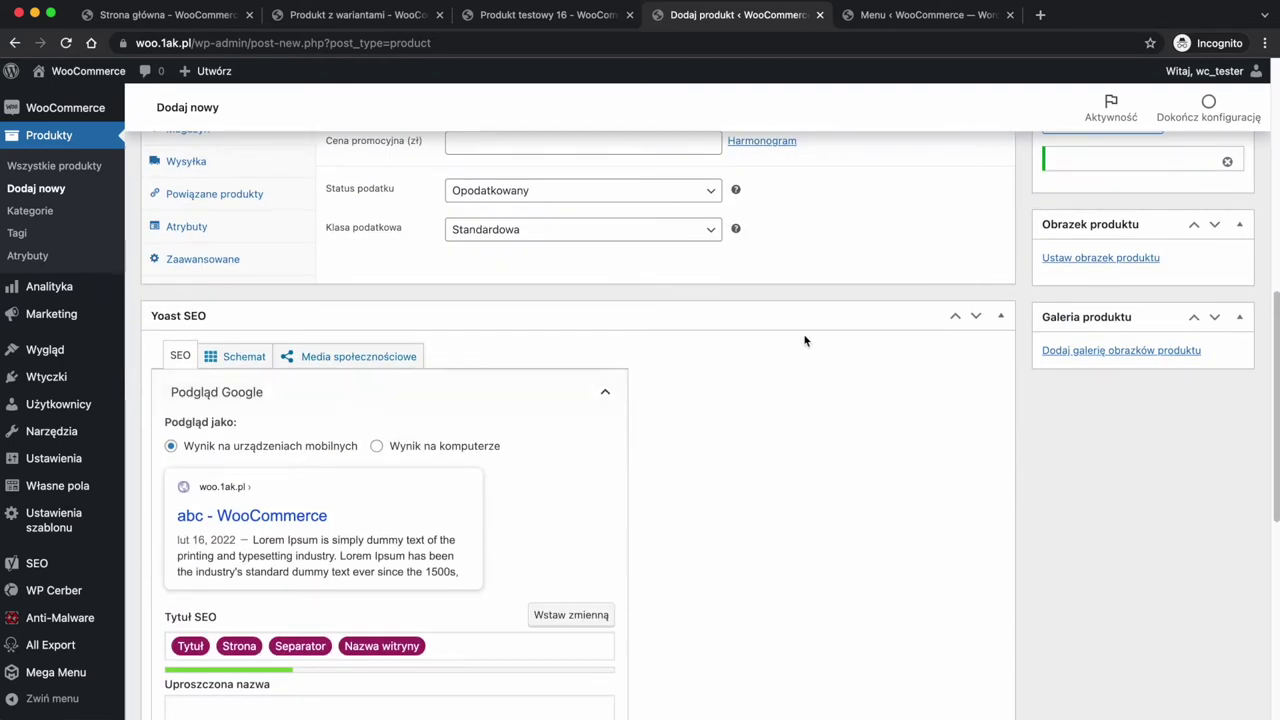
click(1001, 320)
click(1002, 334)
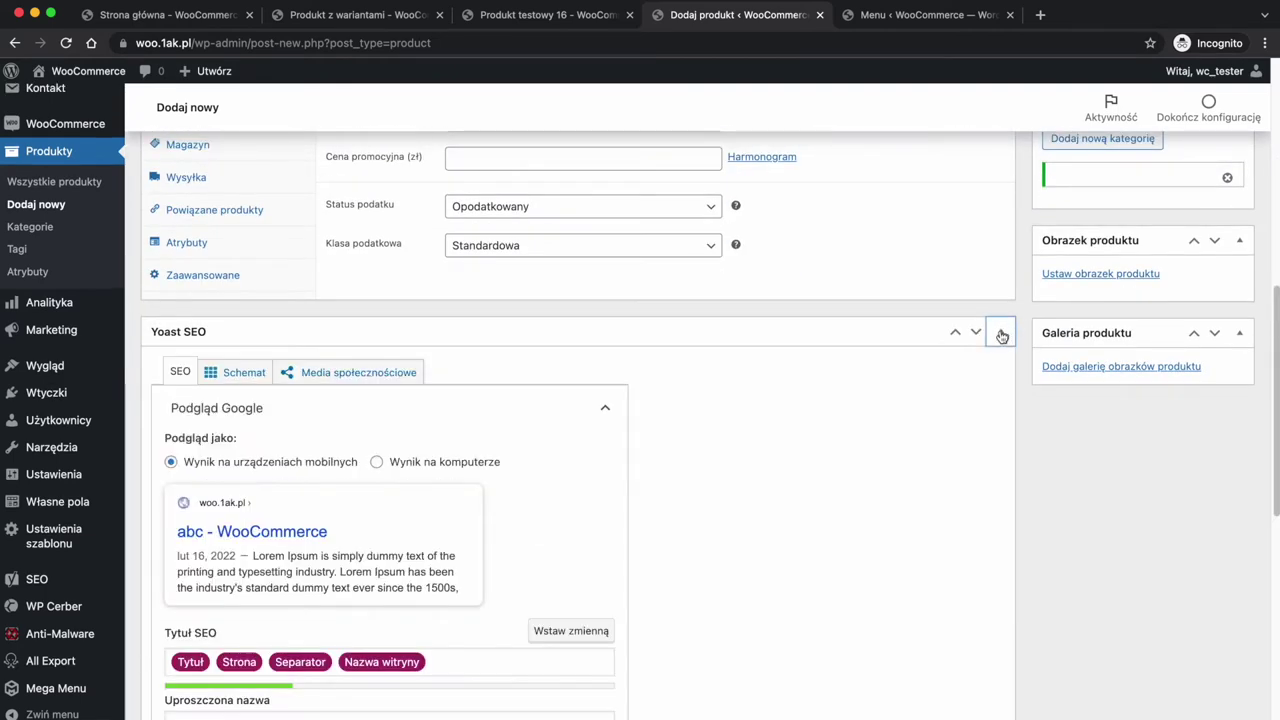
scroll(472, 428, down, 6)
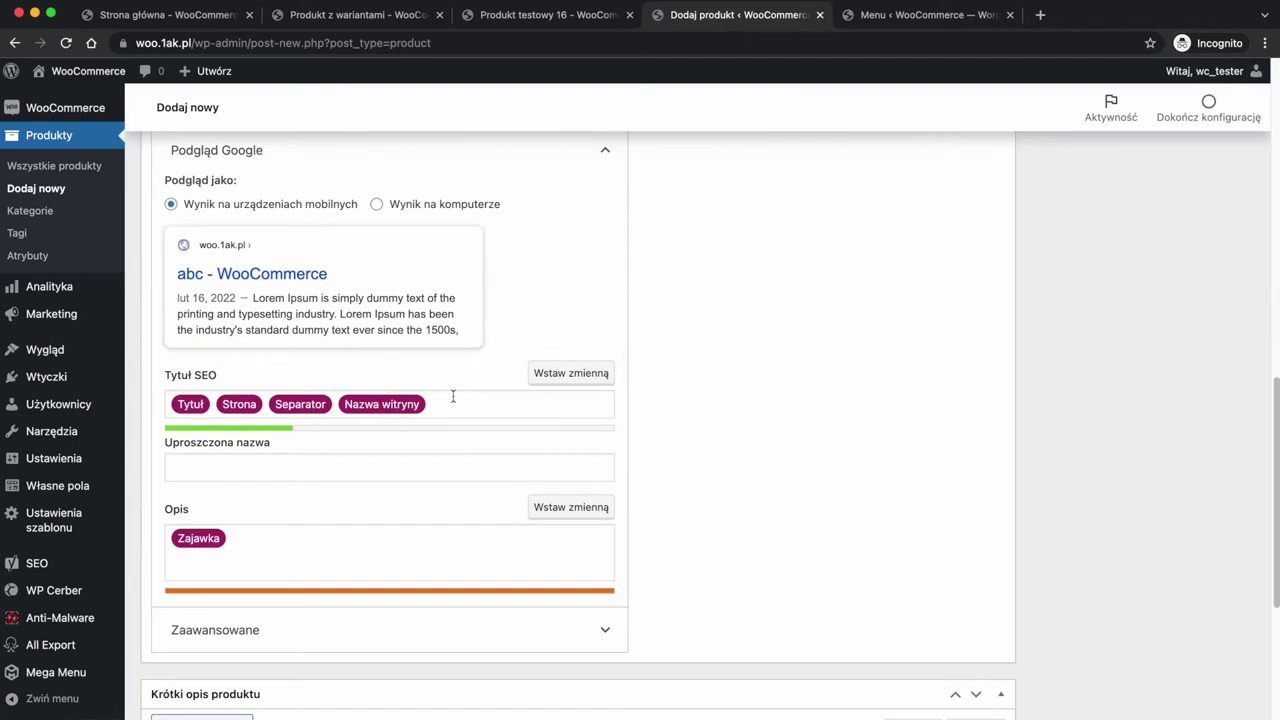
click(153, 528)
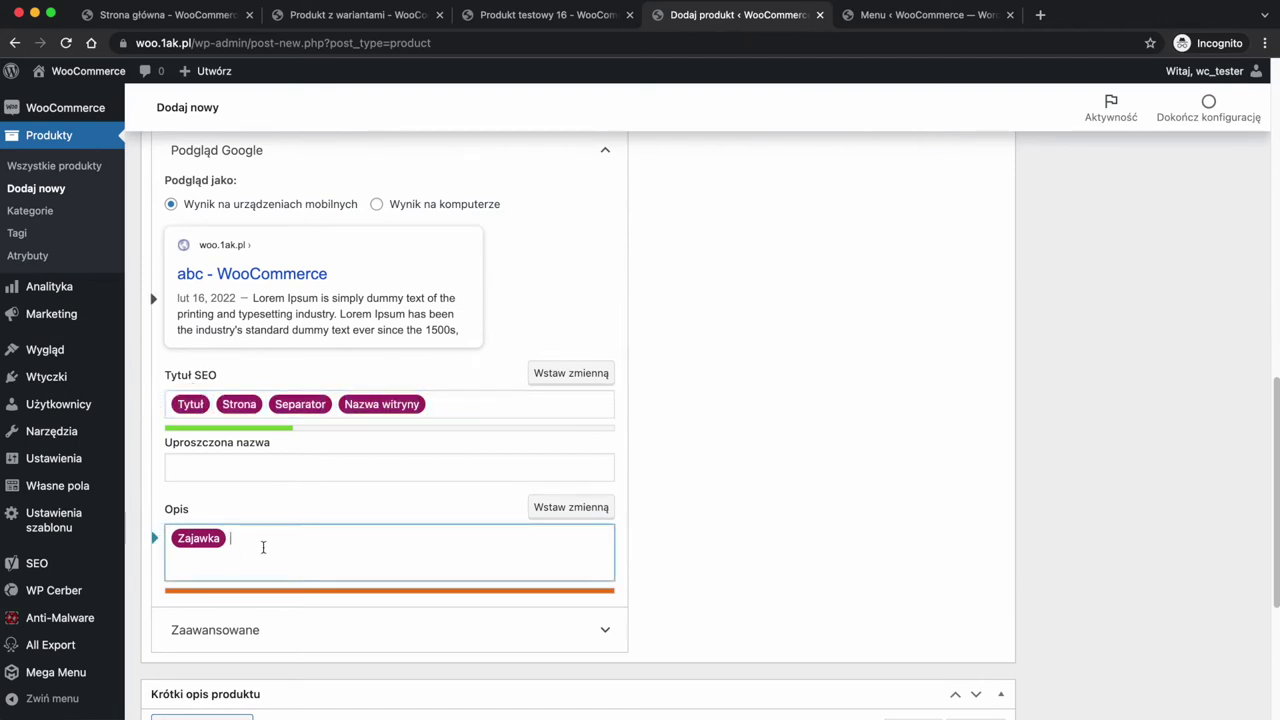
click(320, 632)
scroll(321, 628, down, 6)
scroll(322, 624, up, 2)
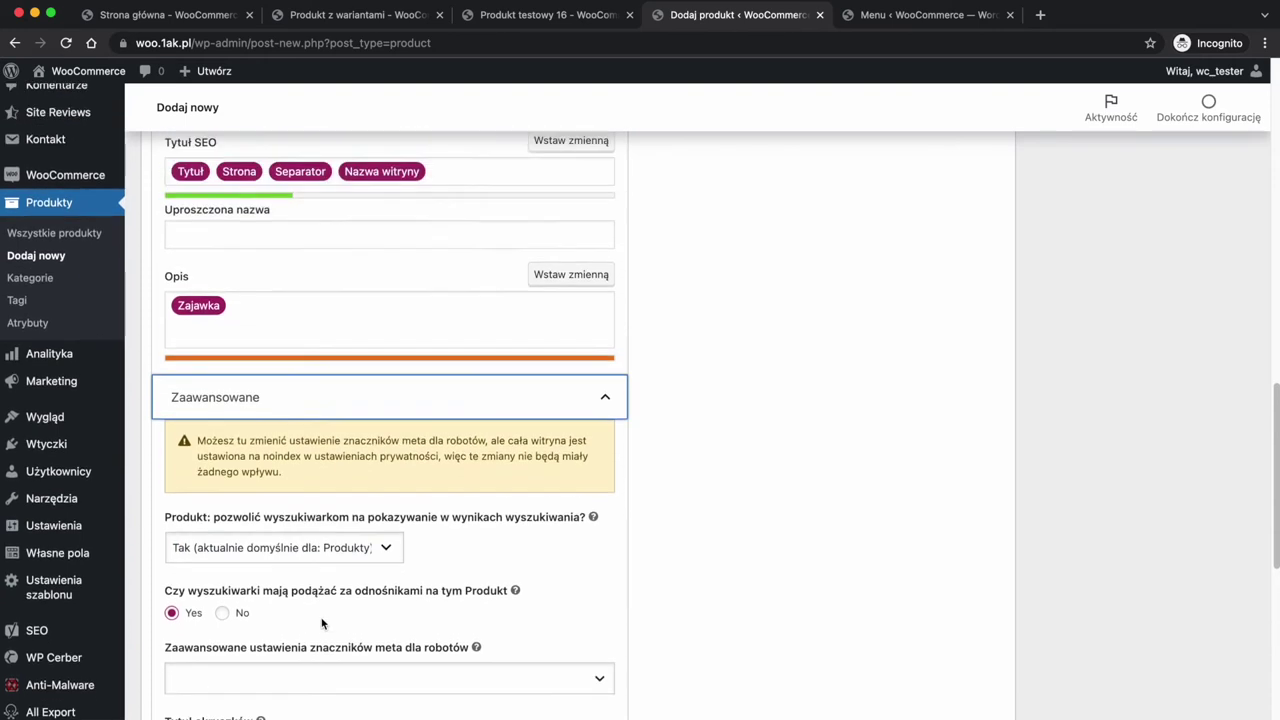
scroll(322, 620, up, 8)
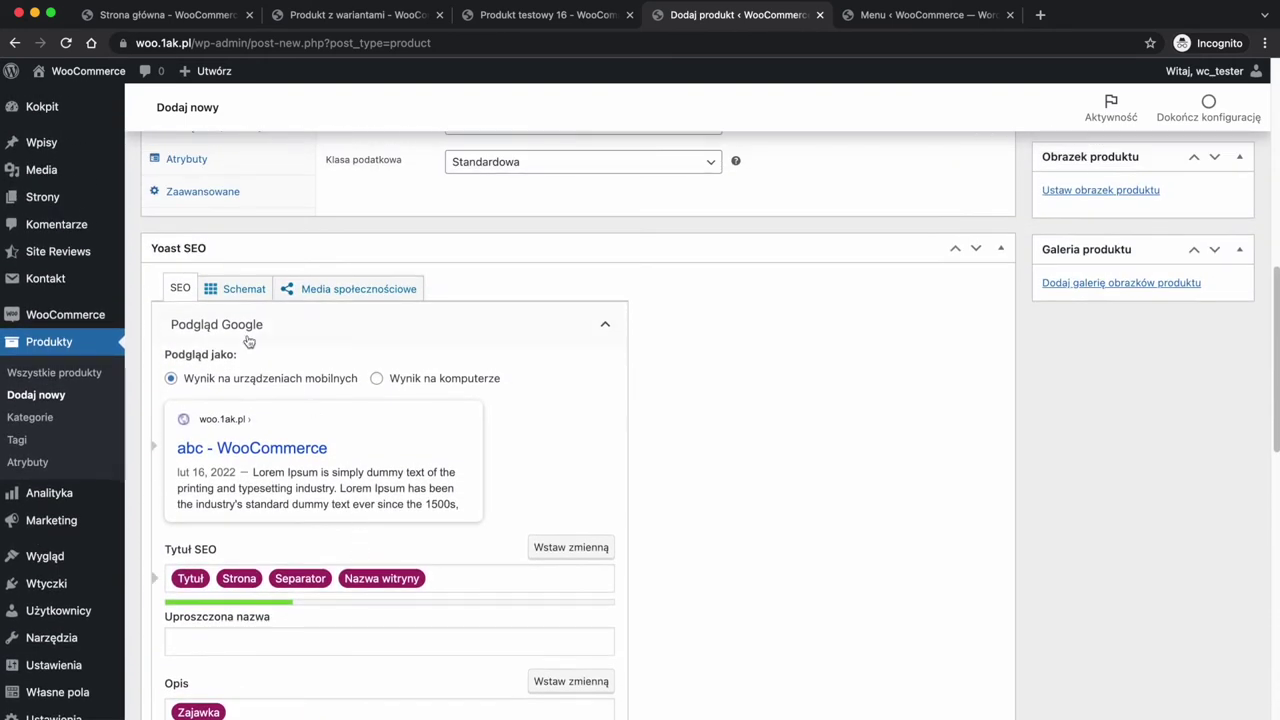
scroll(244, 315, up, 1)
Set the product's regular price to 123 zł and its promotional price to 111 zł
scroll(243, 308, up, 5)
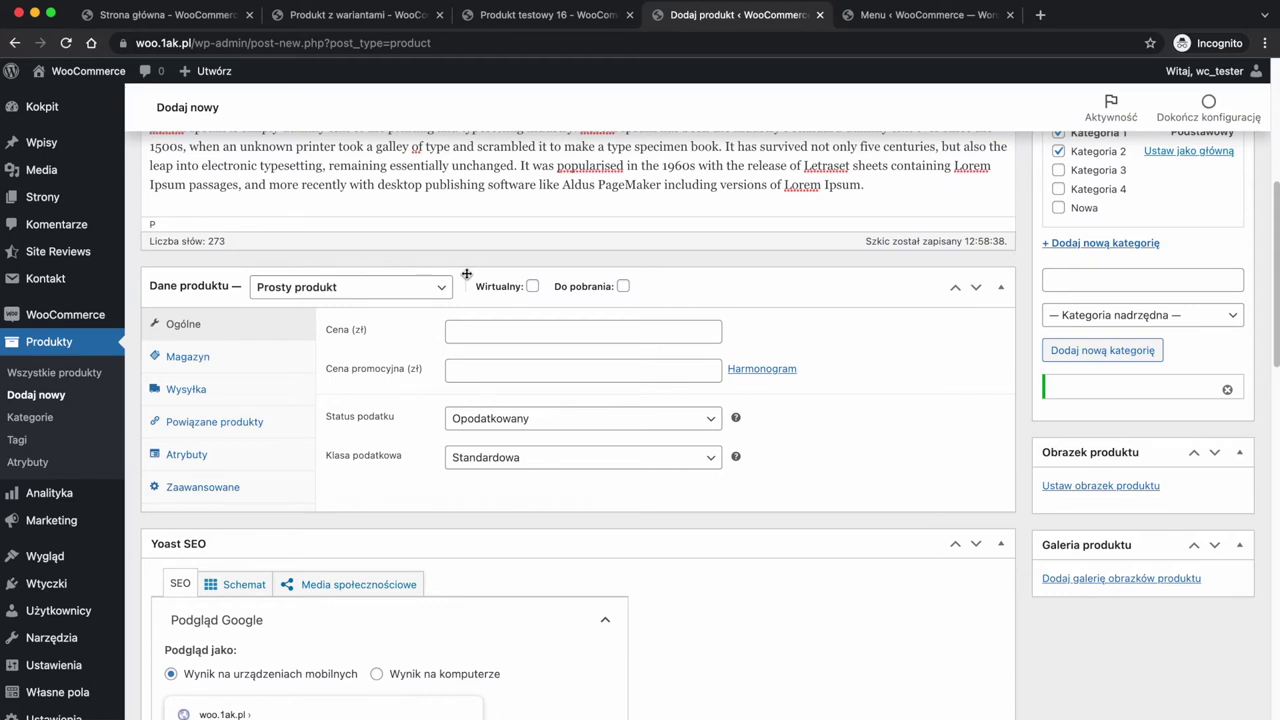
scroll(468, 279, up, 1)
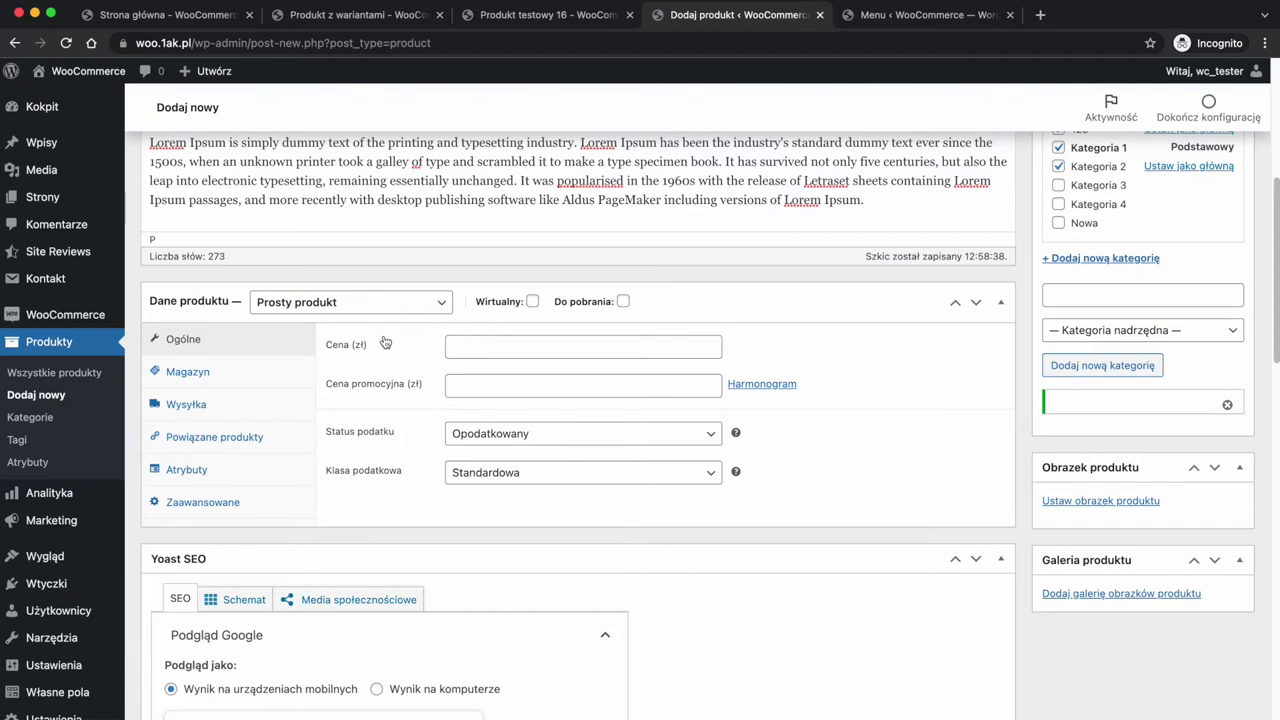
click(477, 346)
text(123)
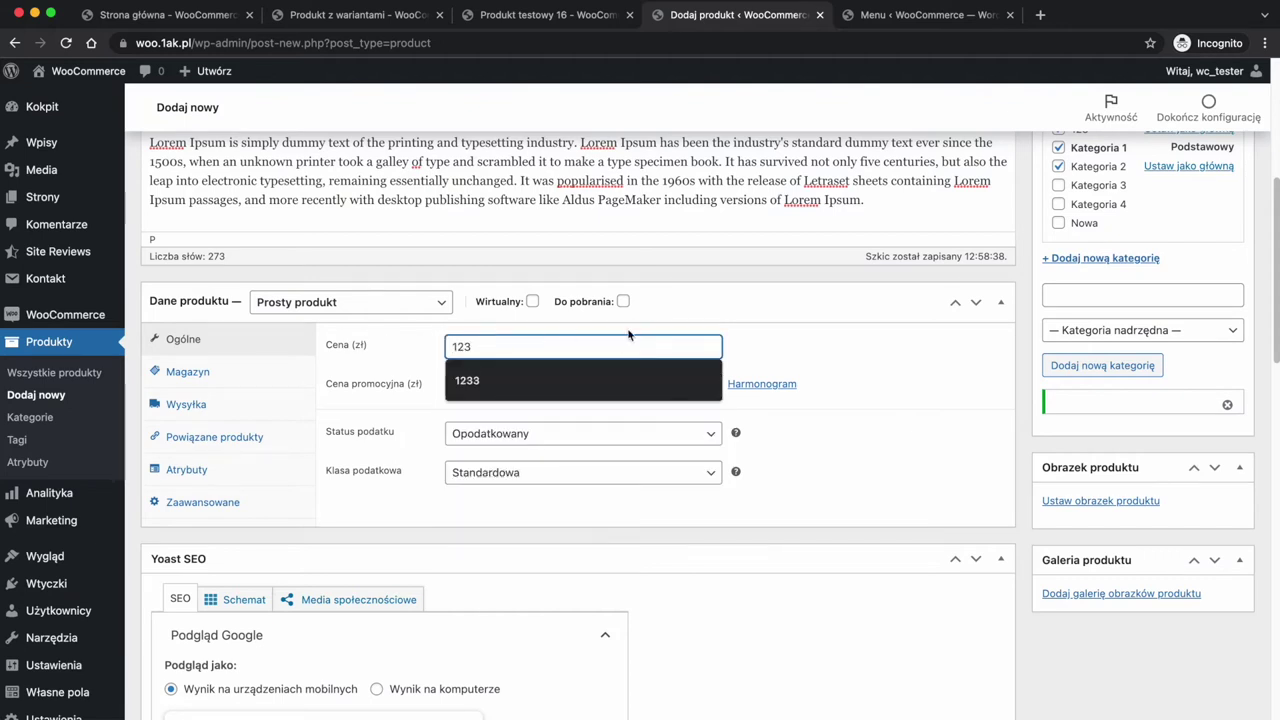
click(662, 306)
click(1001, 302)
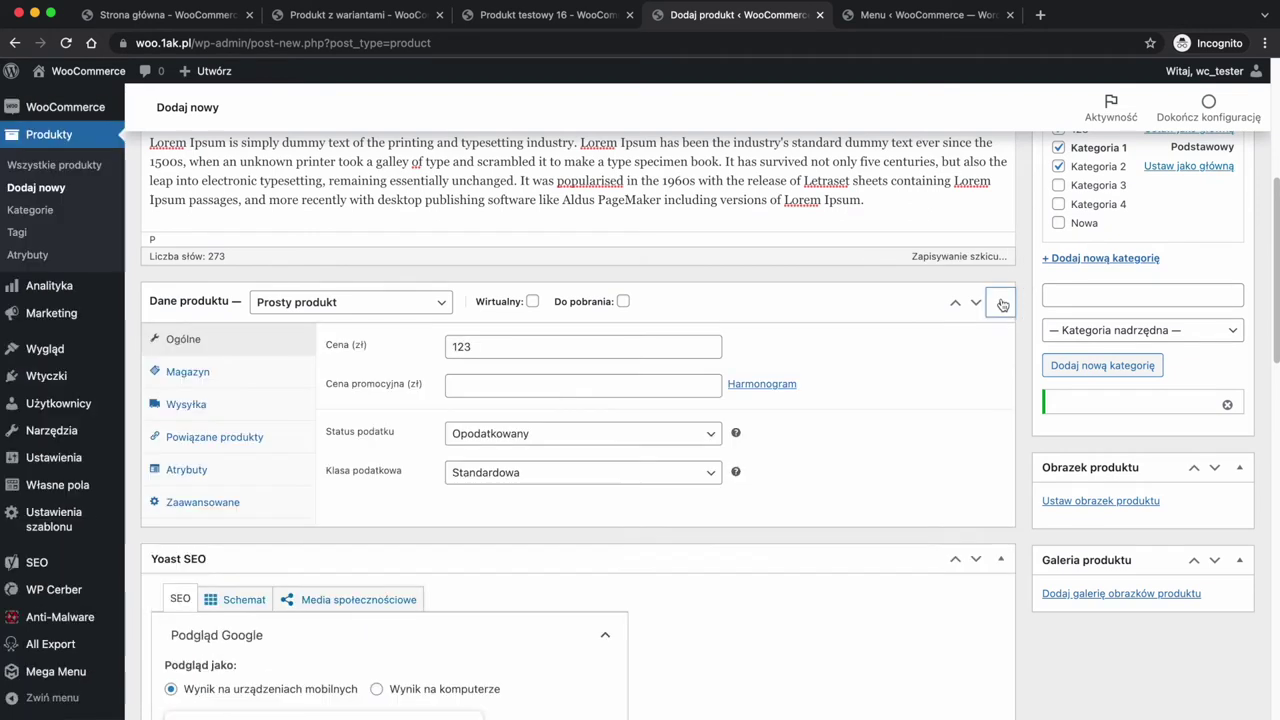
click(552, 391)
text(111)
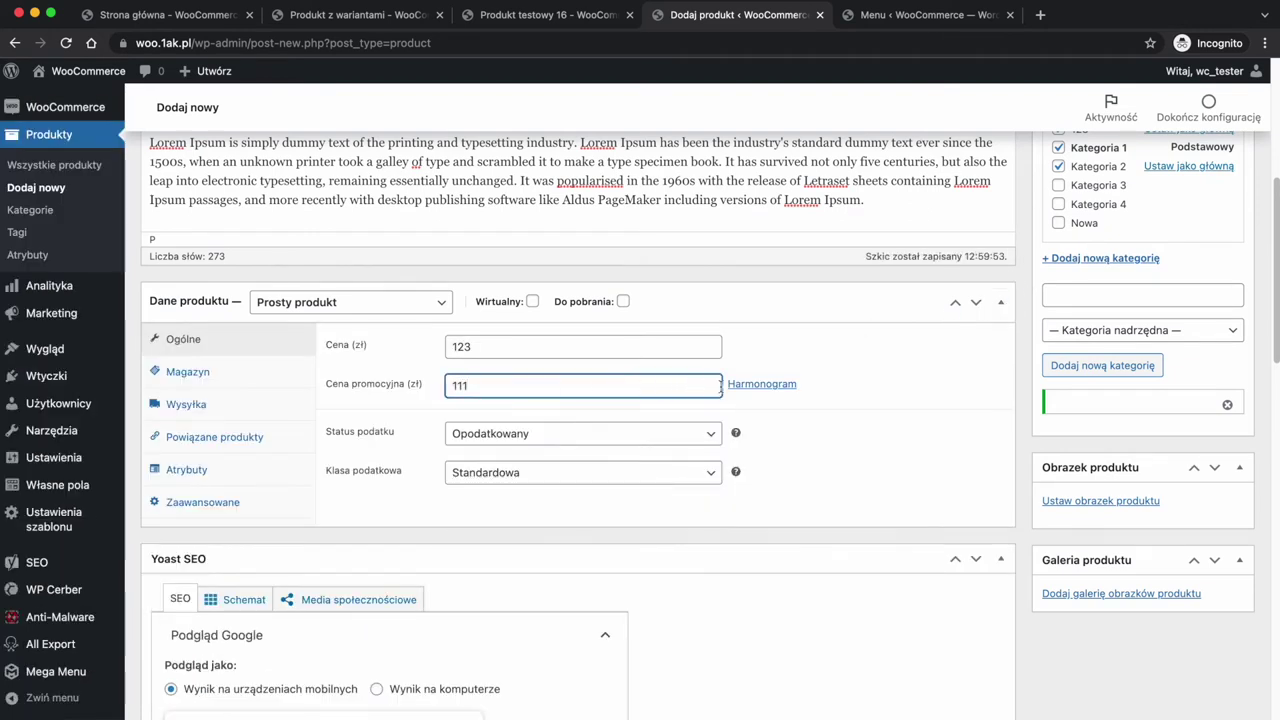
Show the promotion date fields with their calendars, and review the tax status and tax class options without changing them
click(749, 386)
click(566, 426)
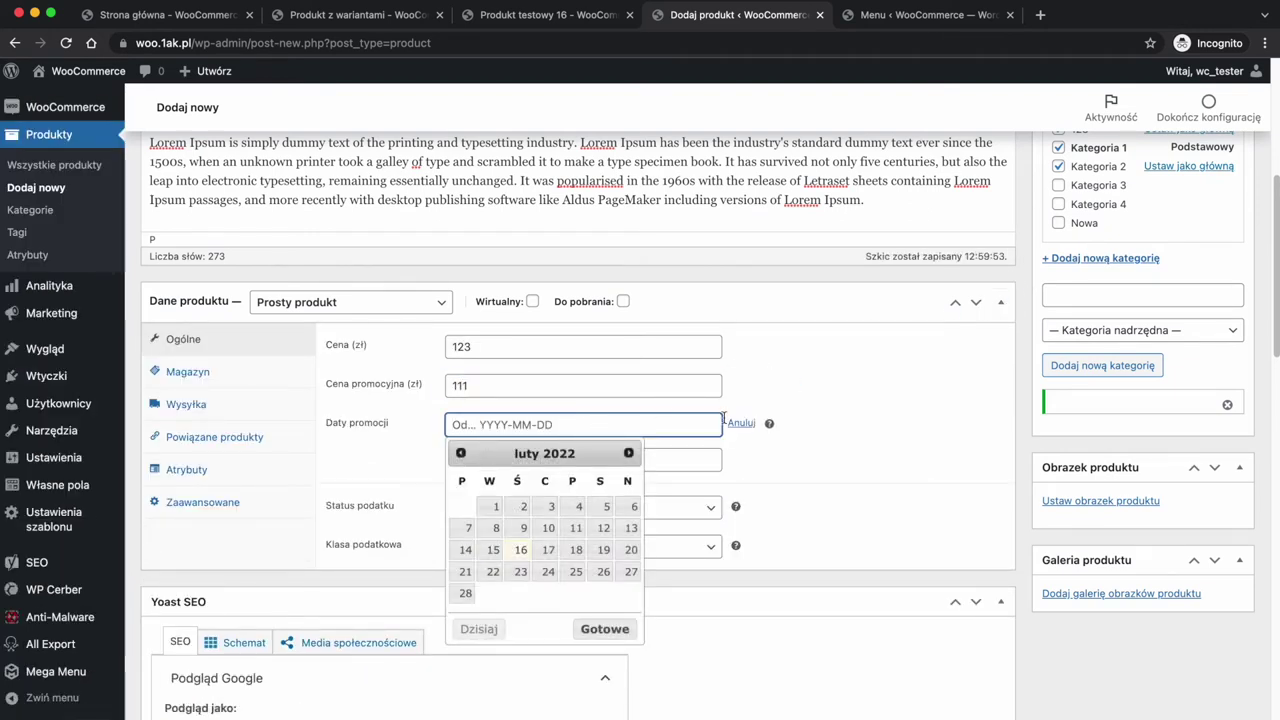
click(606, 459)
click(767, 466)
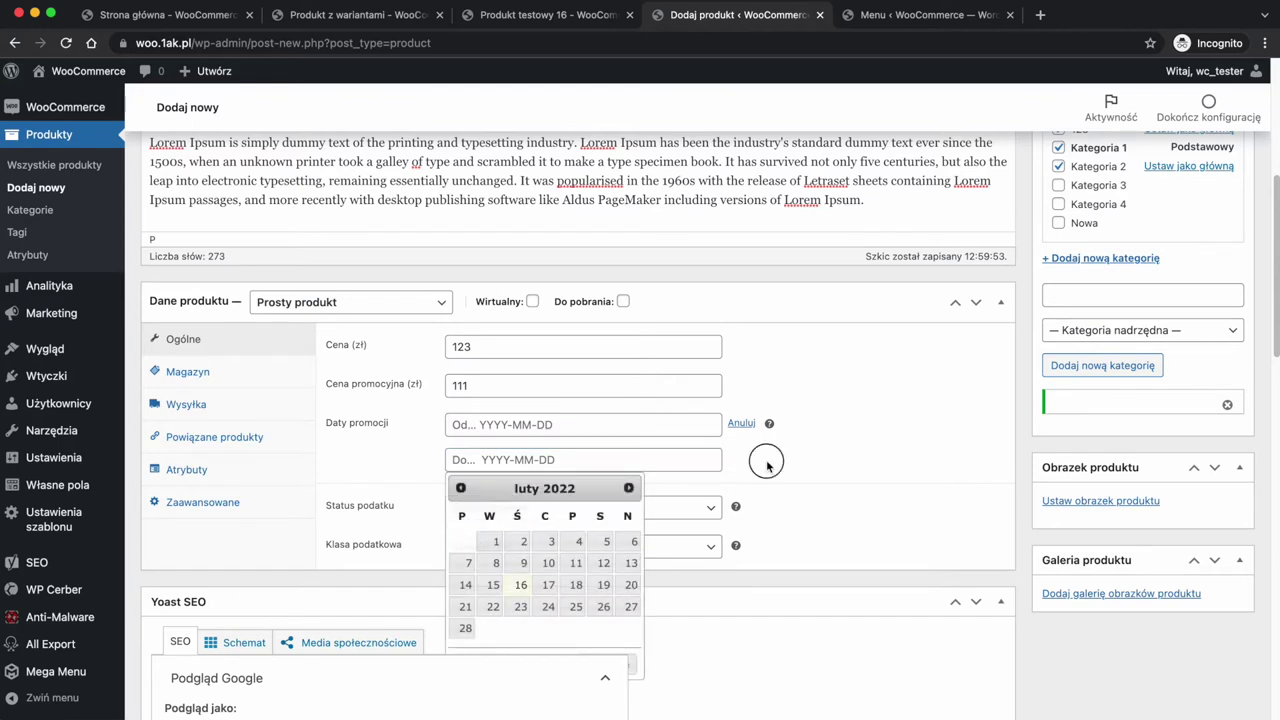
click(553, 512)
click(781, 492)
click(612, 542)
click(801, 541)
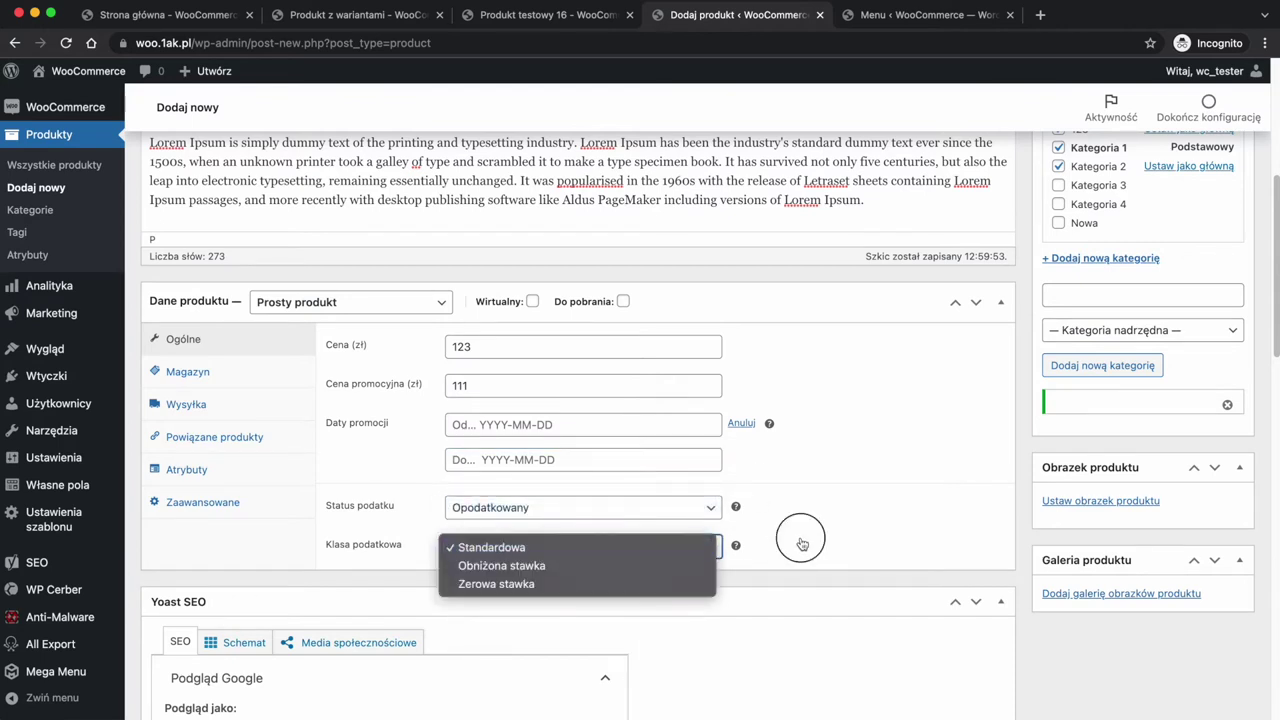
Set the product's SKU to 111111 in the inventory data
click(260, 383)
click(483, 347)
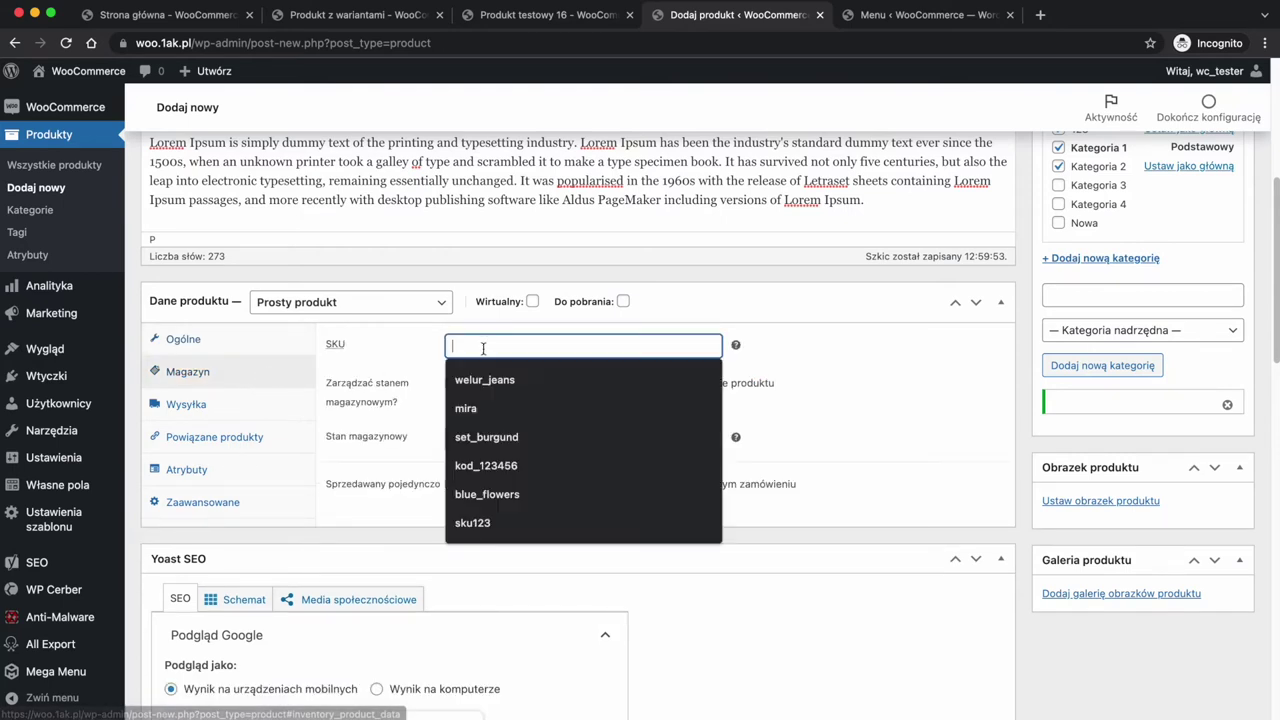
text(111111)
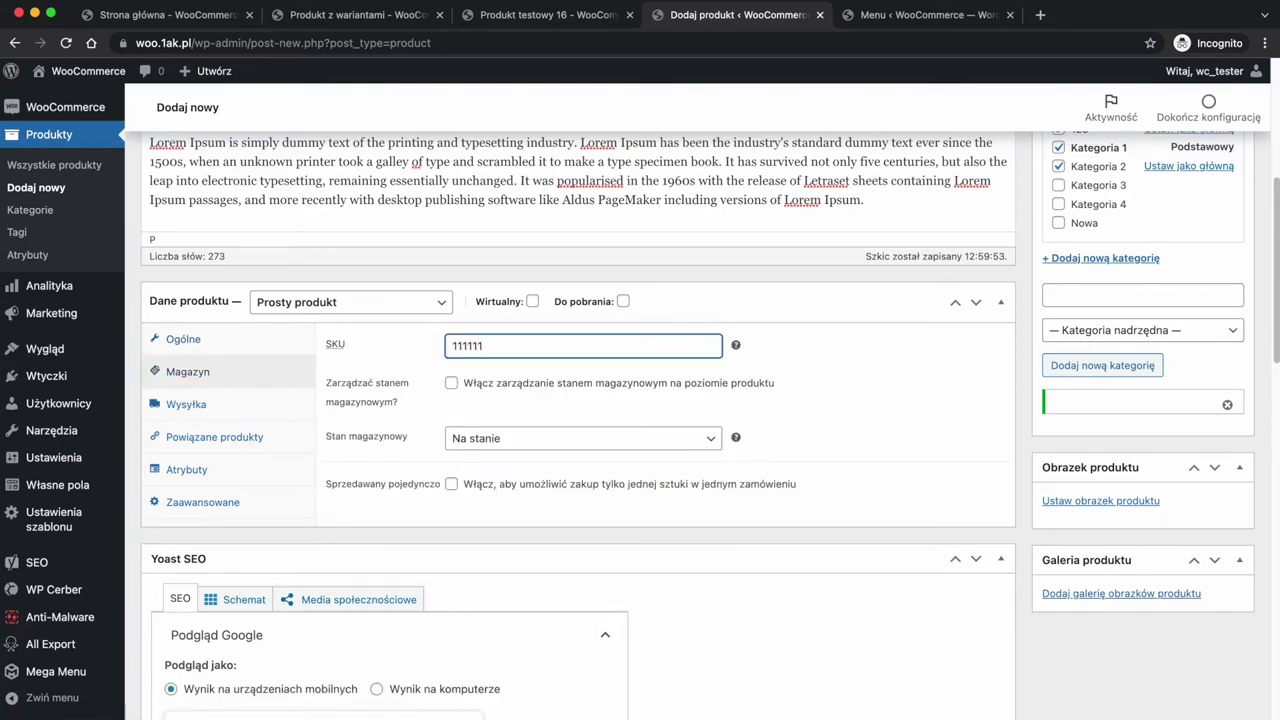
Try product-level stock management with a quantity of 304, check the backorder options, and switch stock management off again
click(451, 383)
scroll(450, 385, down, 1)
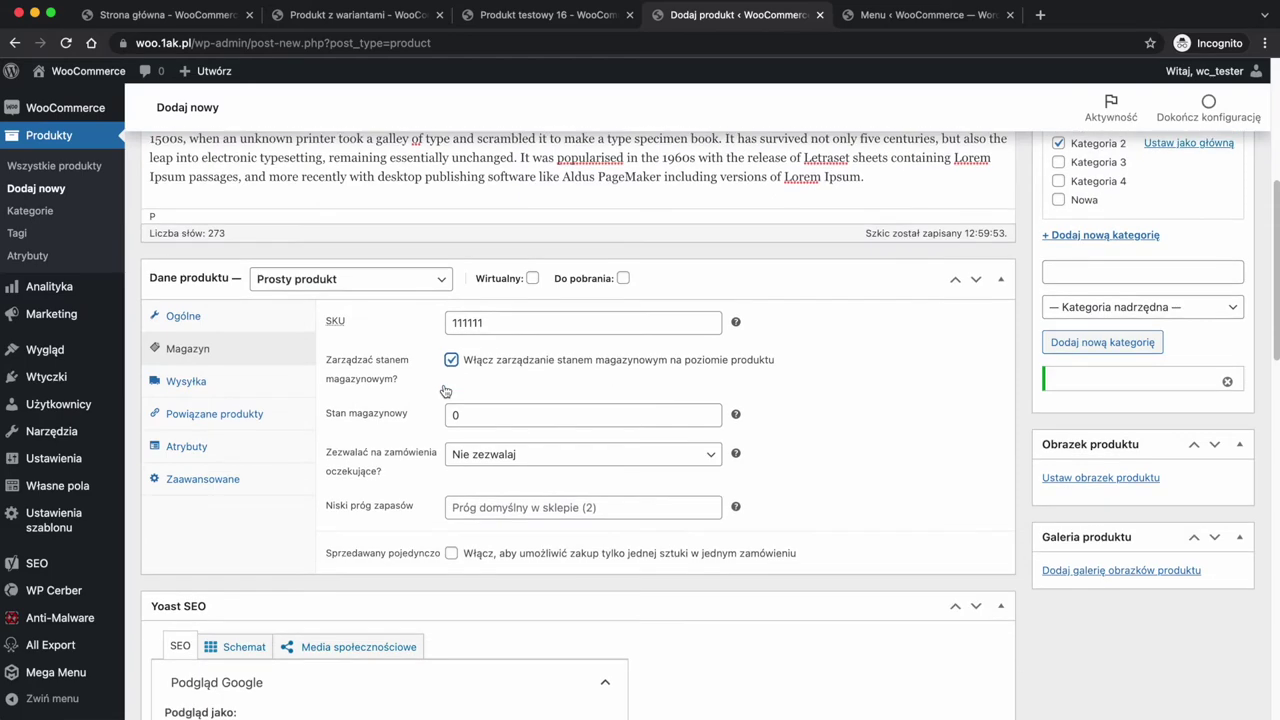
key(Tab)
text(304)
scroll(752, 361, down, 1)
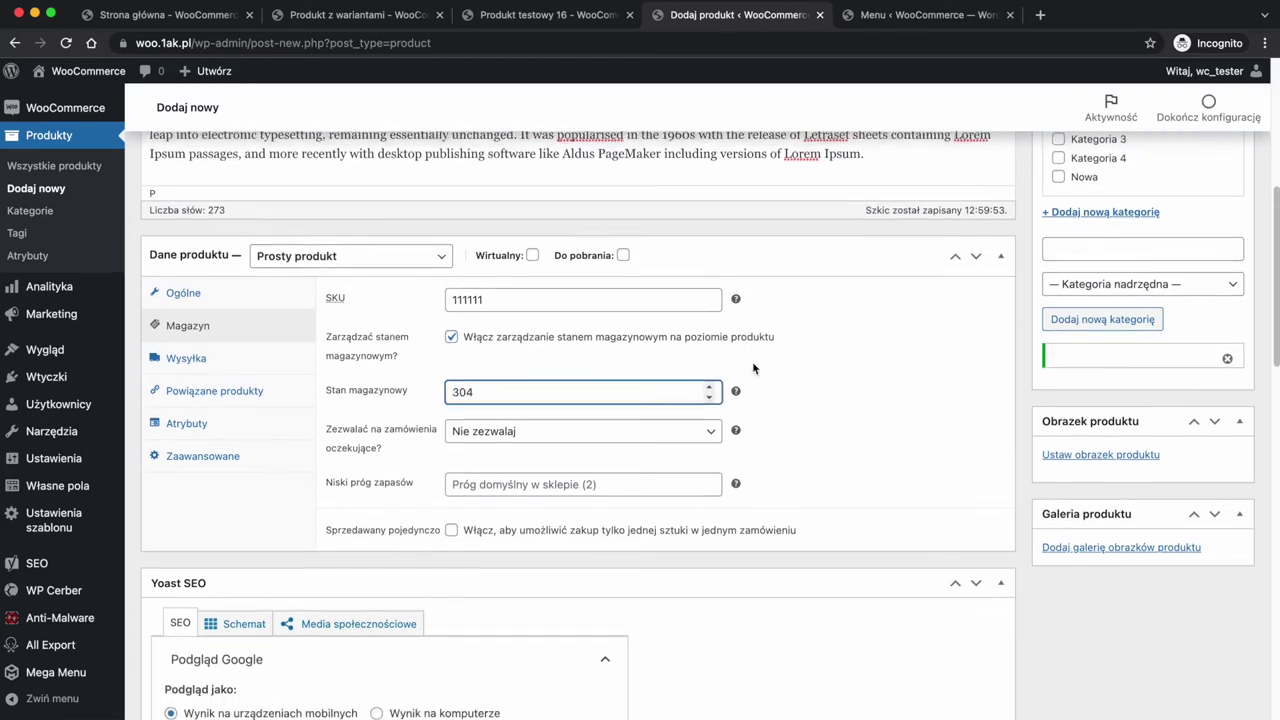
click(566, 447)
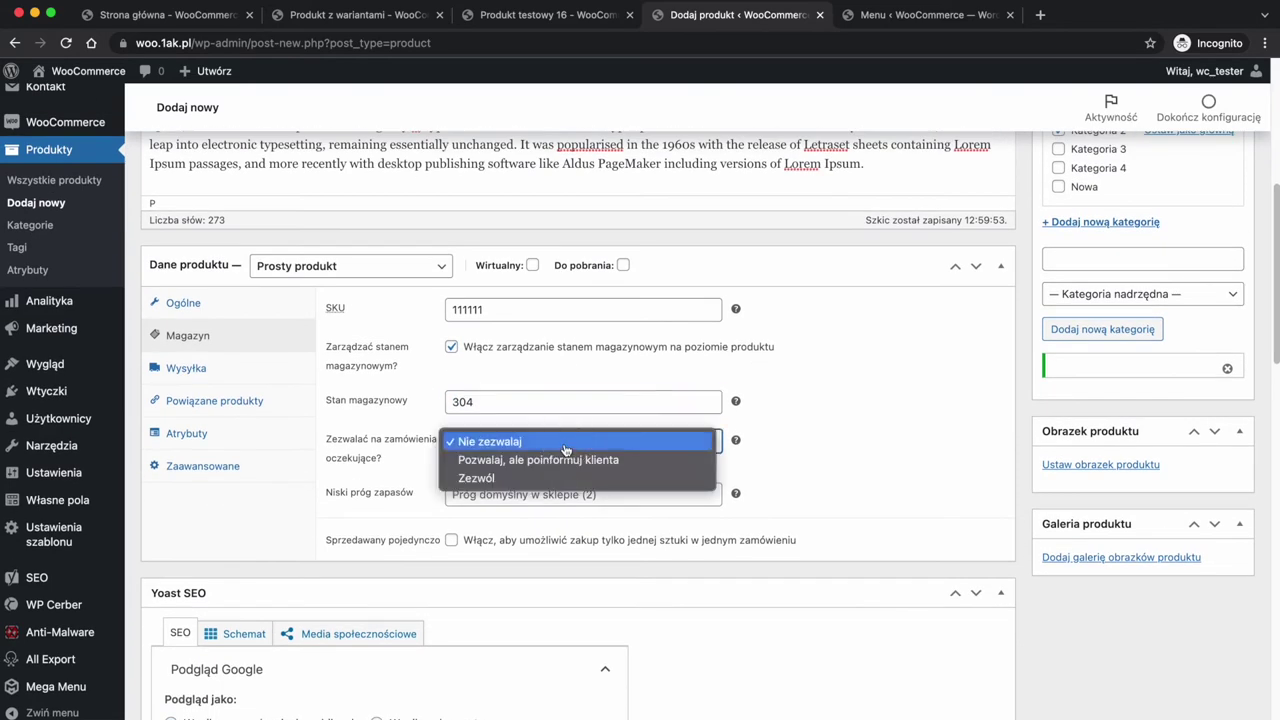
click(813, 438)
click(451, 347)
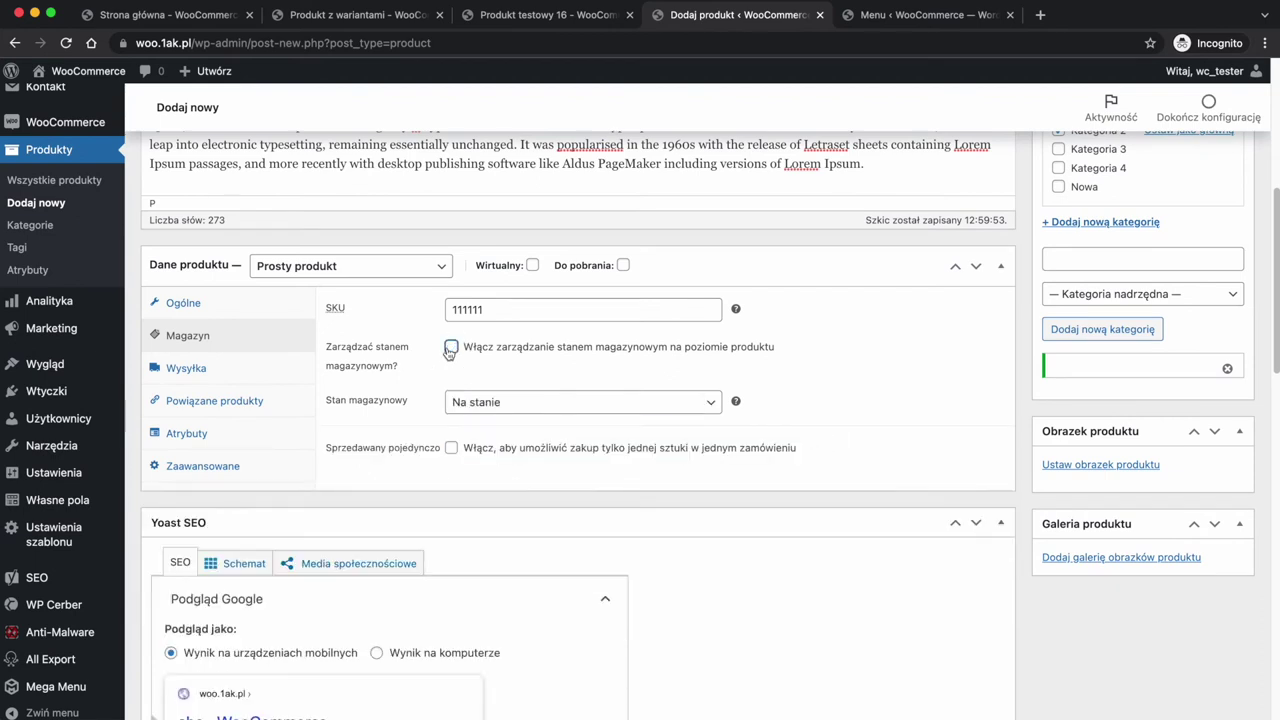
Try another stock status, restore Na stanie, and toggle the option limiting purchases to one item per order
click(490, 402)
click(496, 421)
click(494, 404)
click(494, 385)
click(452, 448)
Set the product's shipping weight to 124 kg and its dimensions to 11 × 22 × 33 cm
click(251, 367)
click(476, 308)
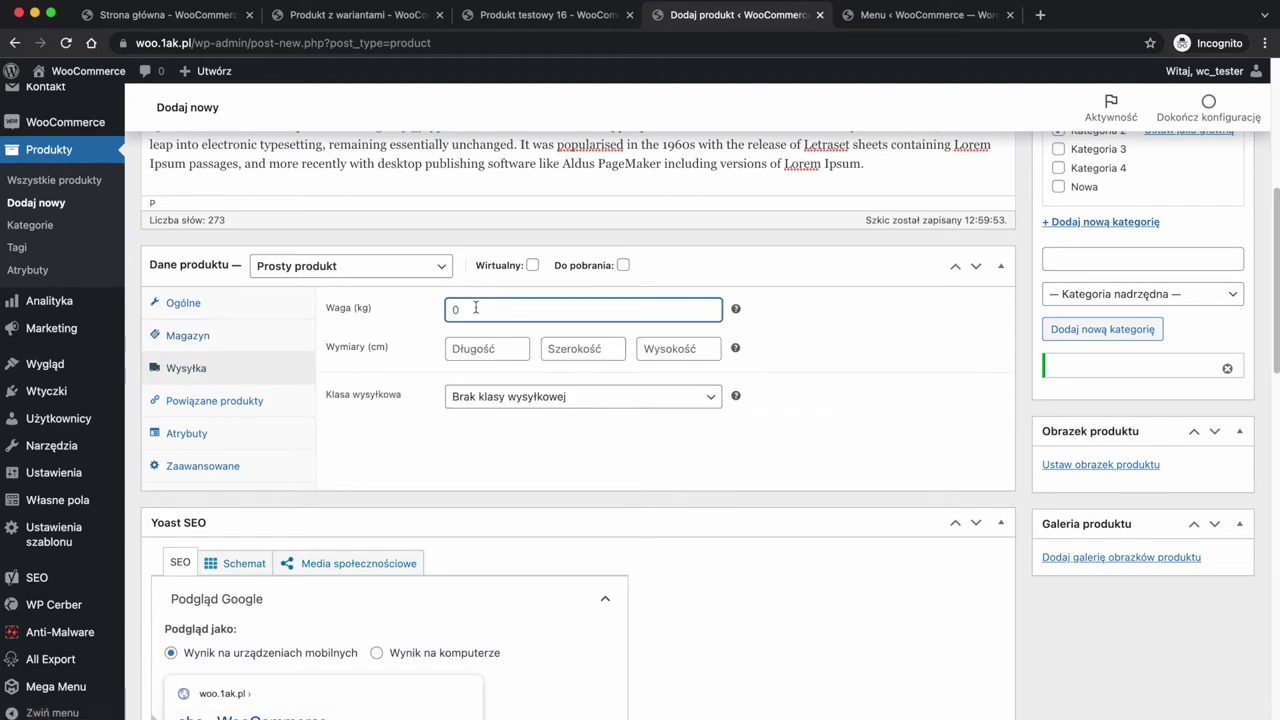
text(124)
click(497, 349)
text(11)
key(Tab)
text(22)
key(Tab)
text(33)
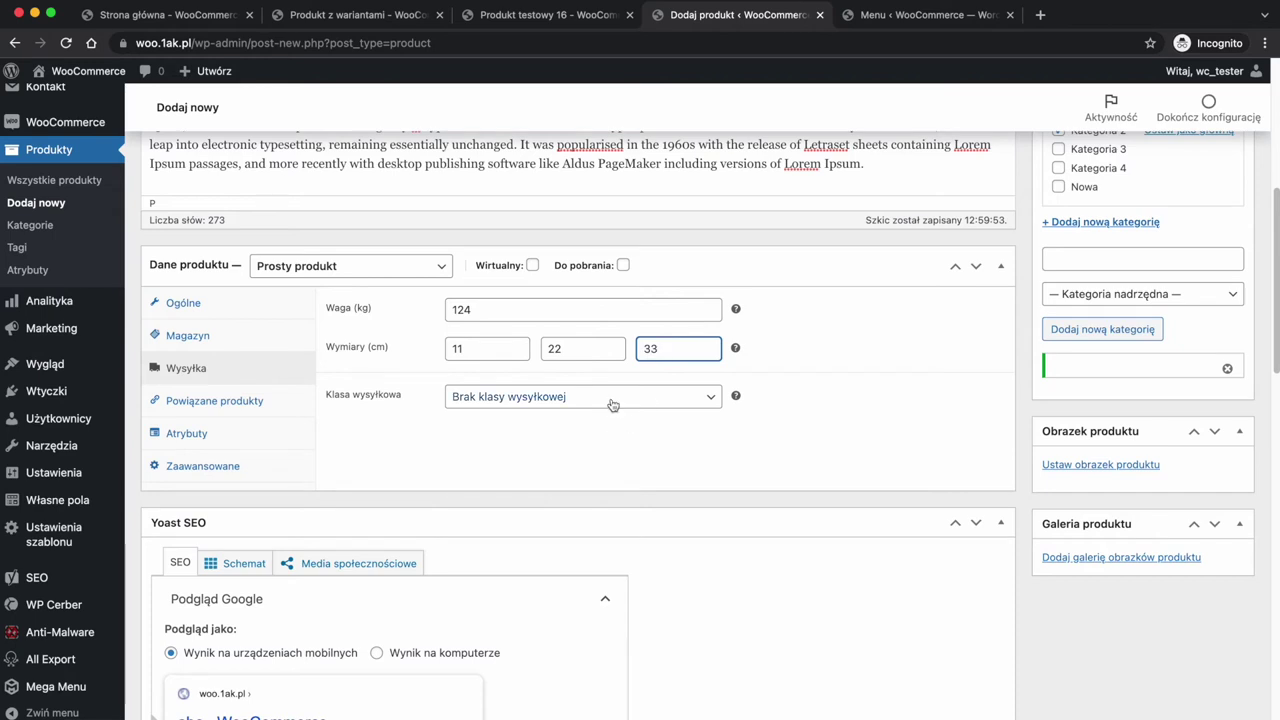
Review the available shipping classes and the field's help text, keeping Brak klasy wysyłkowej
click(608, 401)
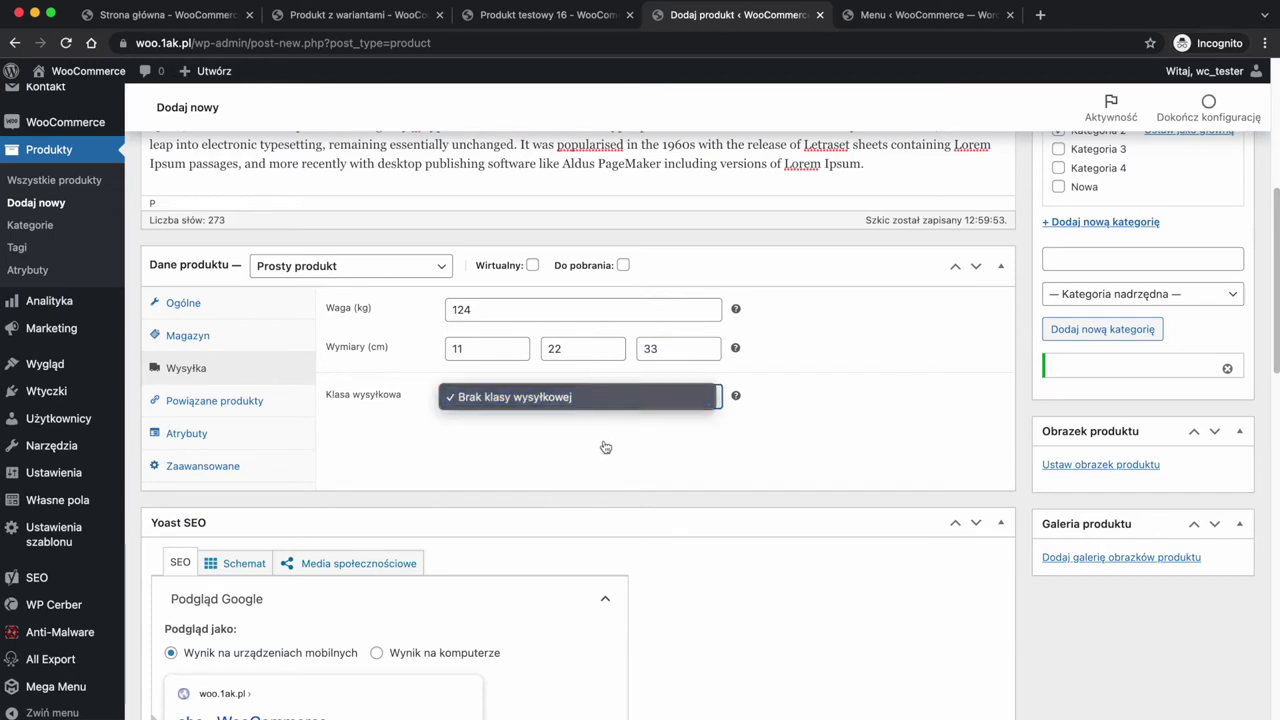
click(605, 447)
mouse_move(736, 396)
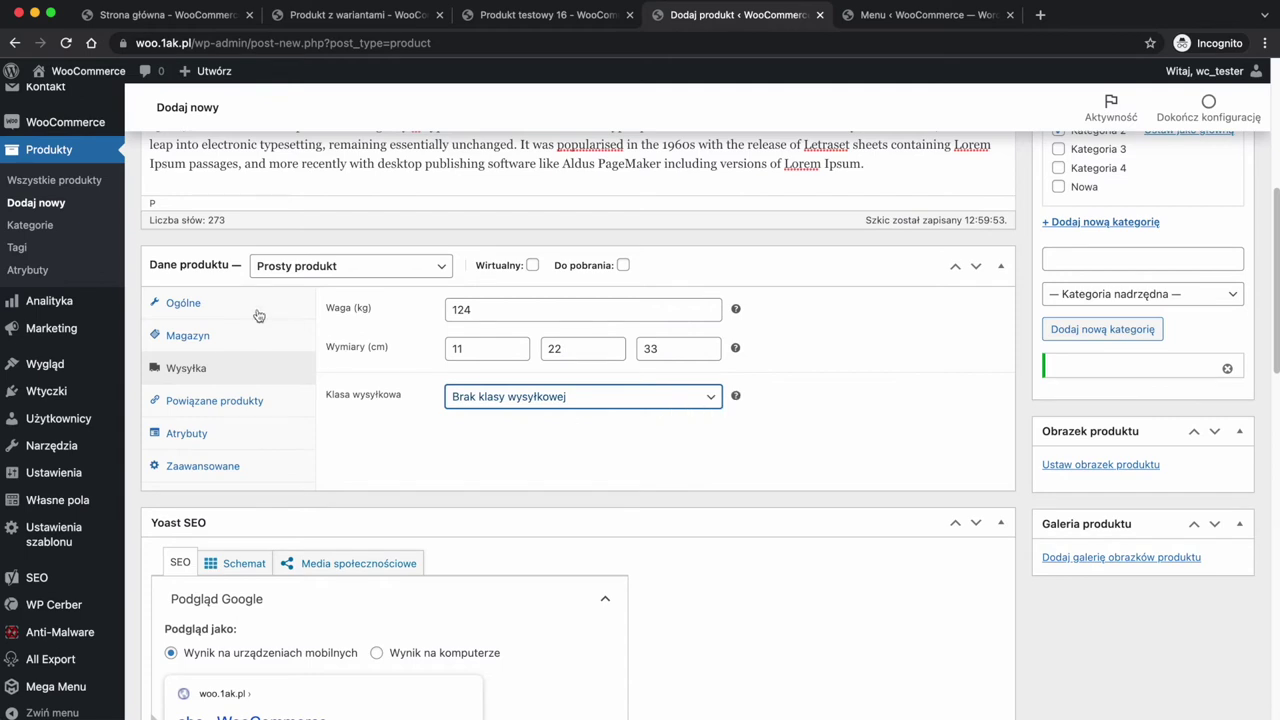
Open the WooCommerce settings in a separate browser tab and show the shipping zones
mouse_move(66, 122)
super+click(173, 260)
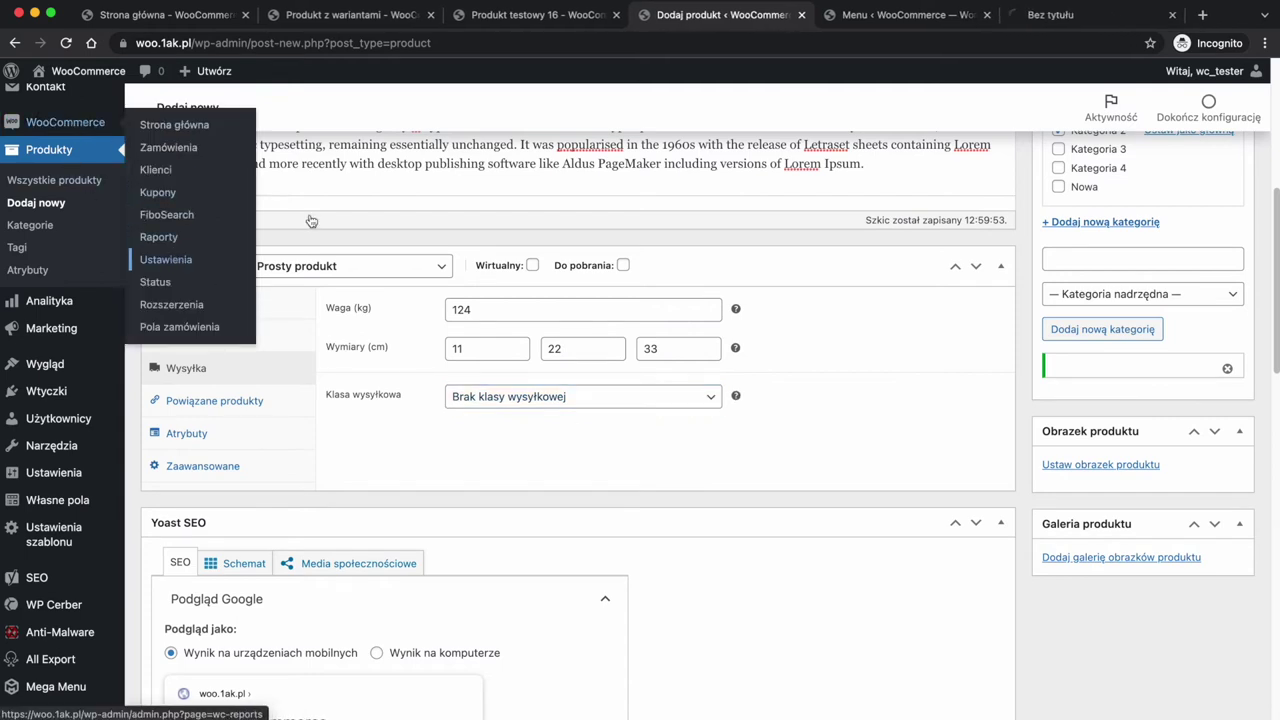
click(1043, 14)
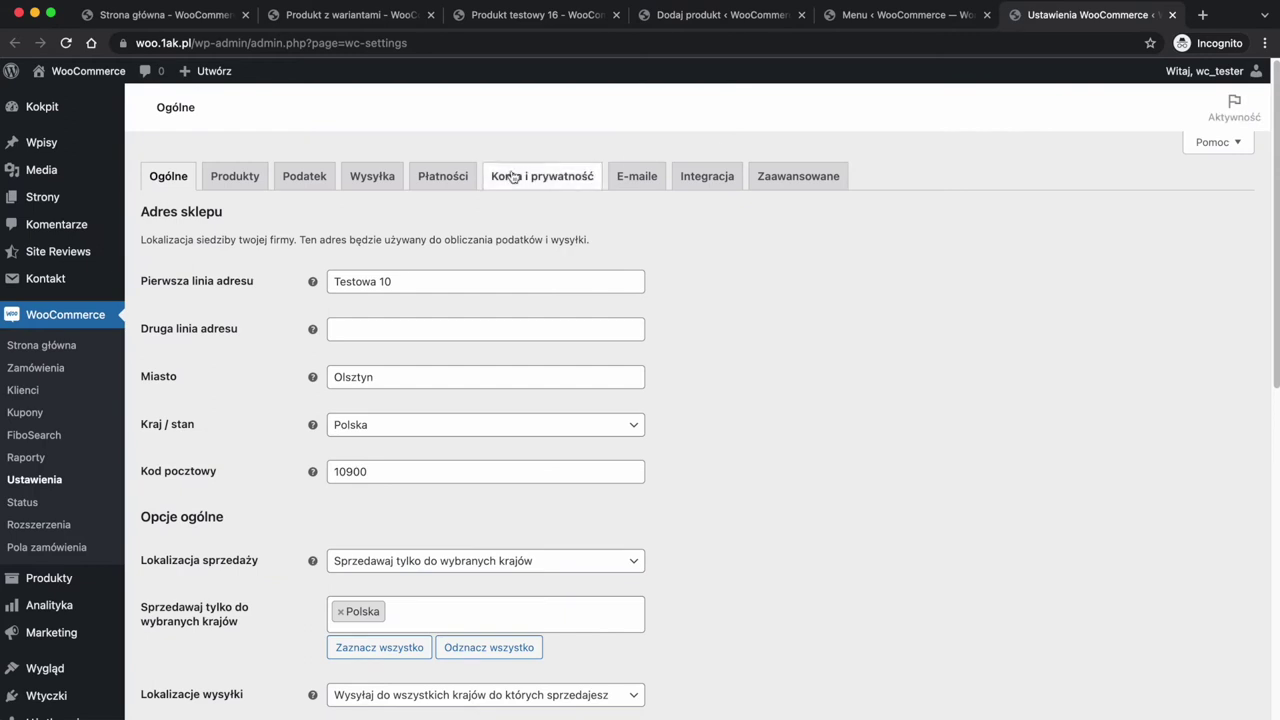
click(379, 183)
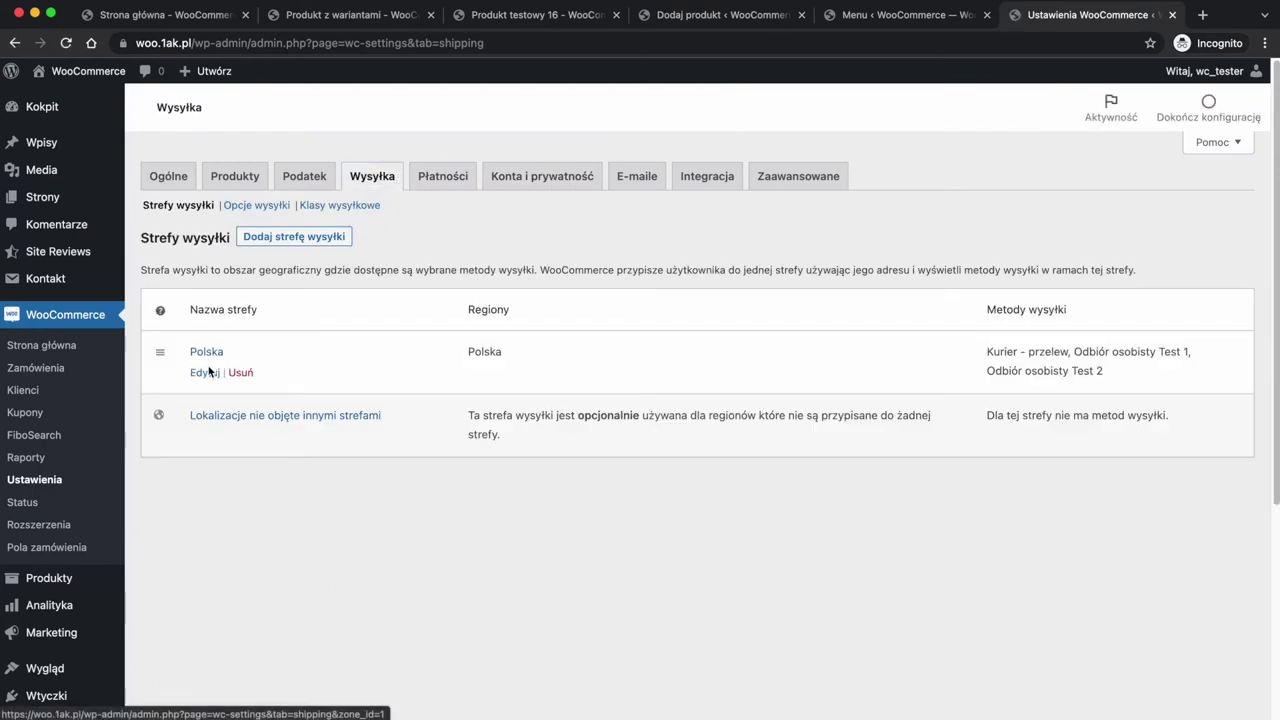
Return to the new product and add Produkt testowy (sku123) as an up-sell product
click(716, 15)
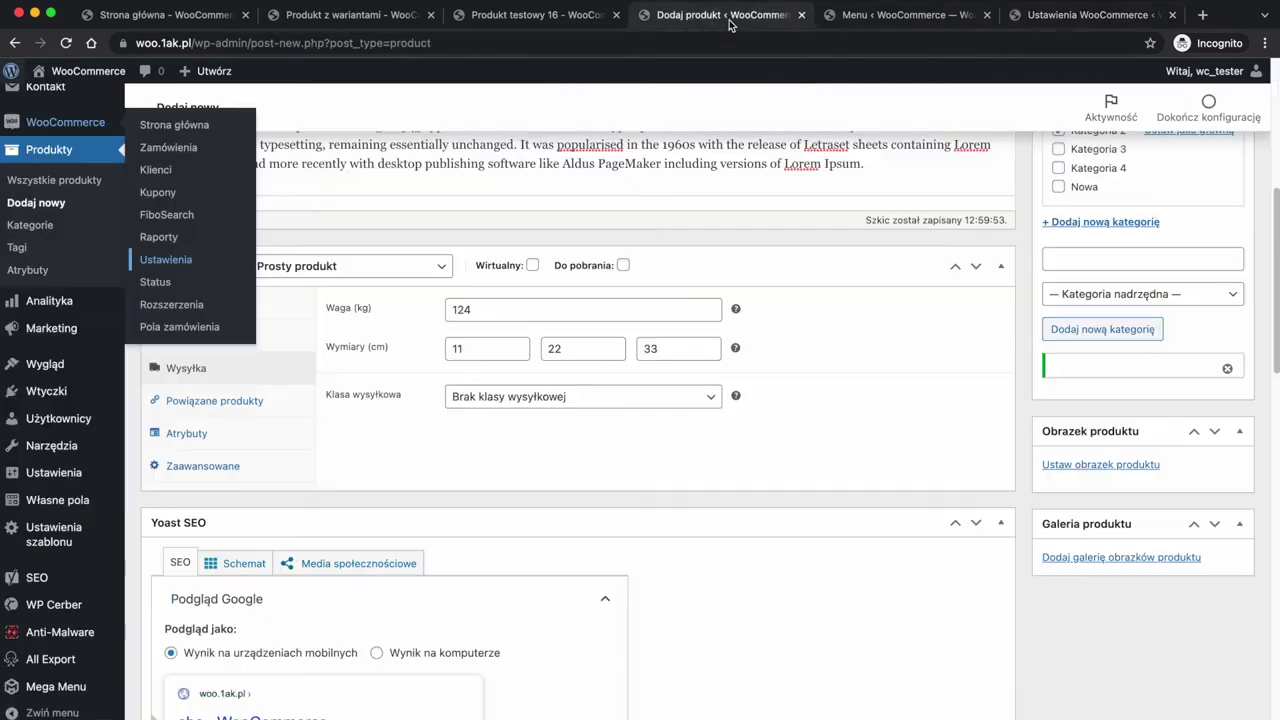
click(268, 405)
click(572, 309)
text(pro)
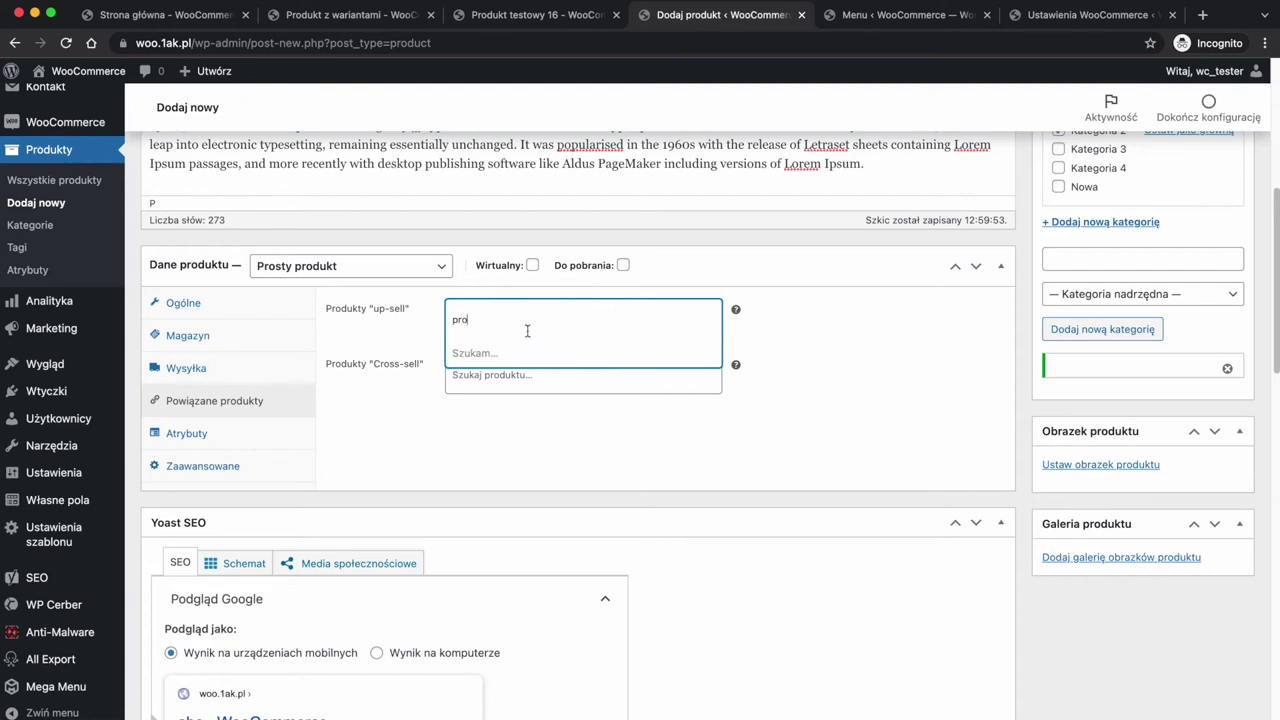
scroll(572, 328, down, 1)
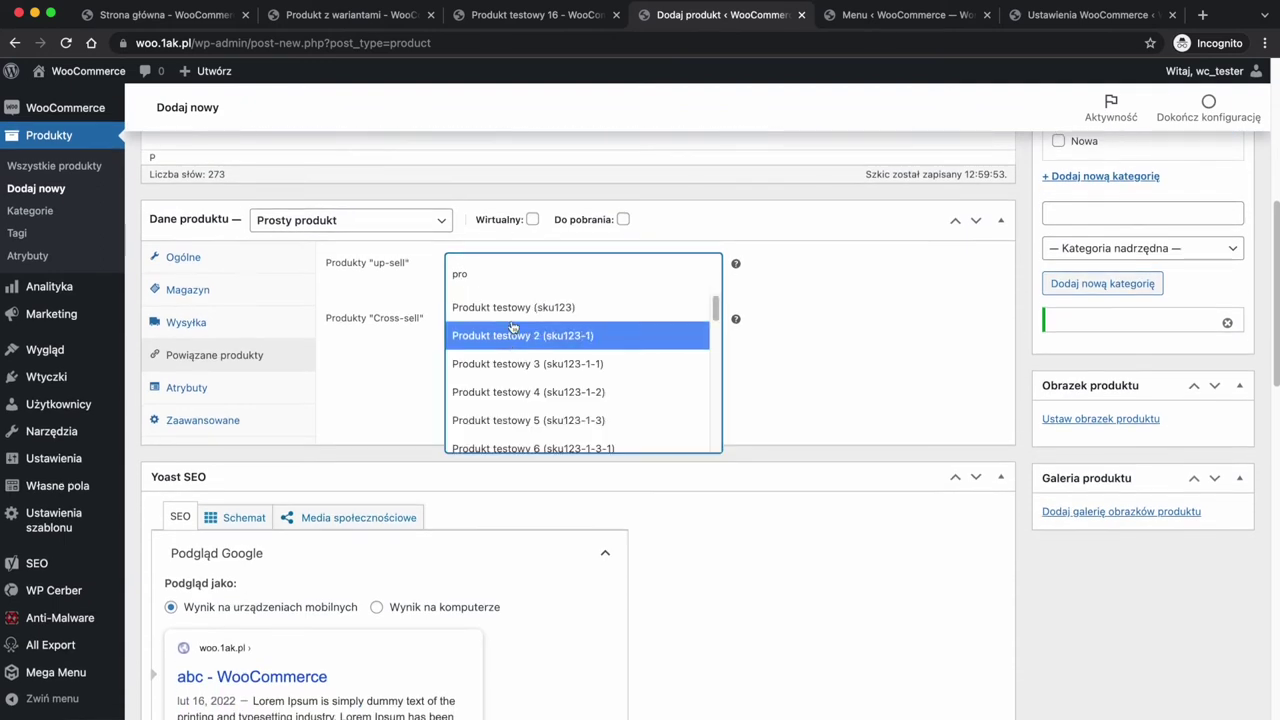
click(521, 311)
Add Produkt testowy 7 (sku123-1-3-2) as a cross-sell product
click(540, 328)
text(prod)
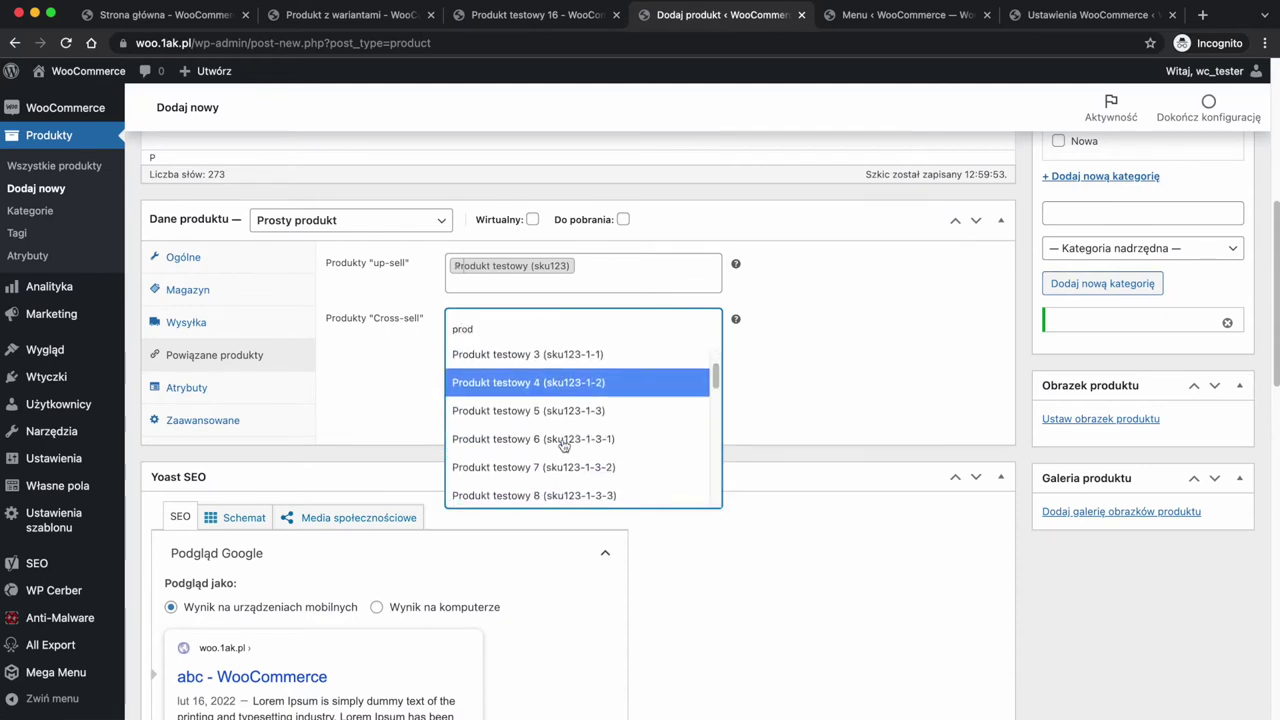
click(587, 437)
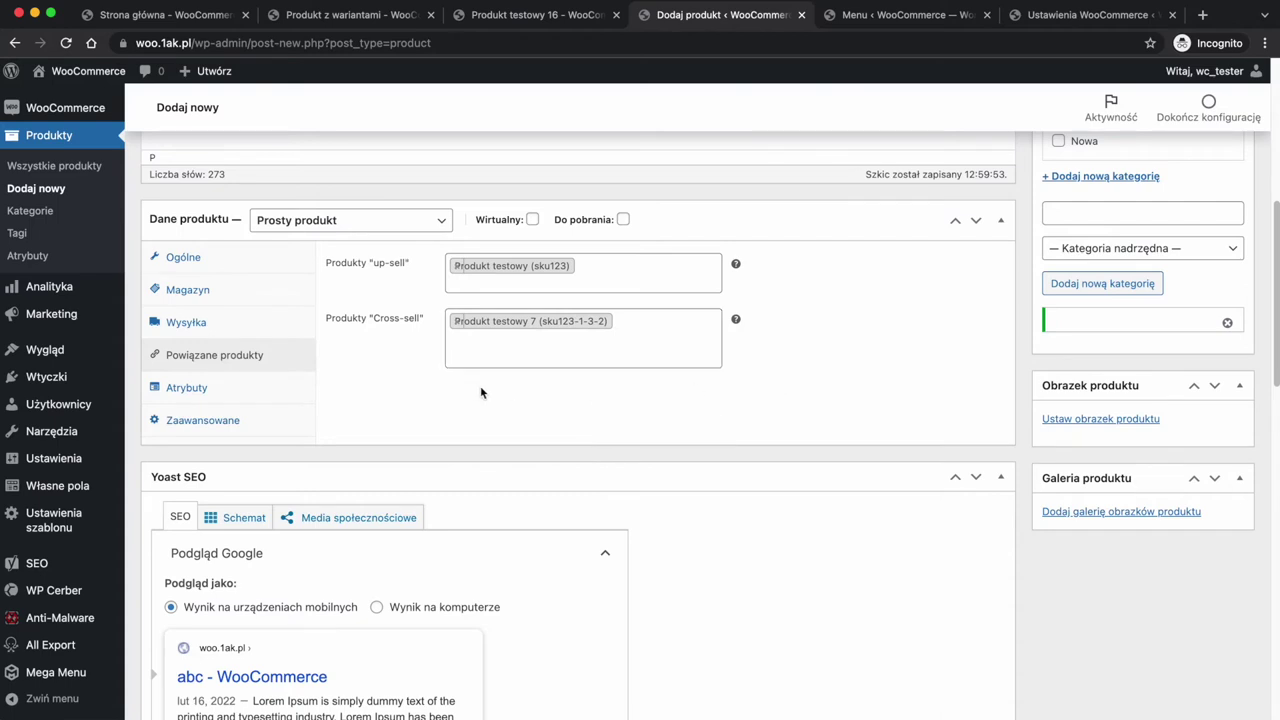
Add a custom product attribute named asdfdas with the values adsfasd|asdfasd|asdfasd and save the attributes
scroll(477, 394, up, 1)
scroll(422, 414, up, 2)
click(196, 427)
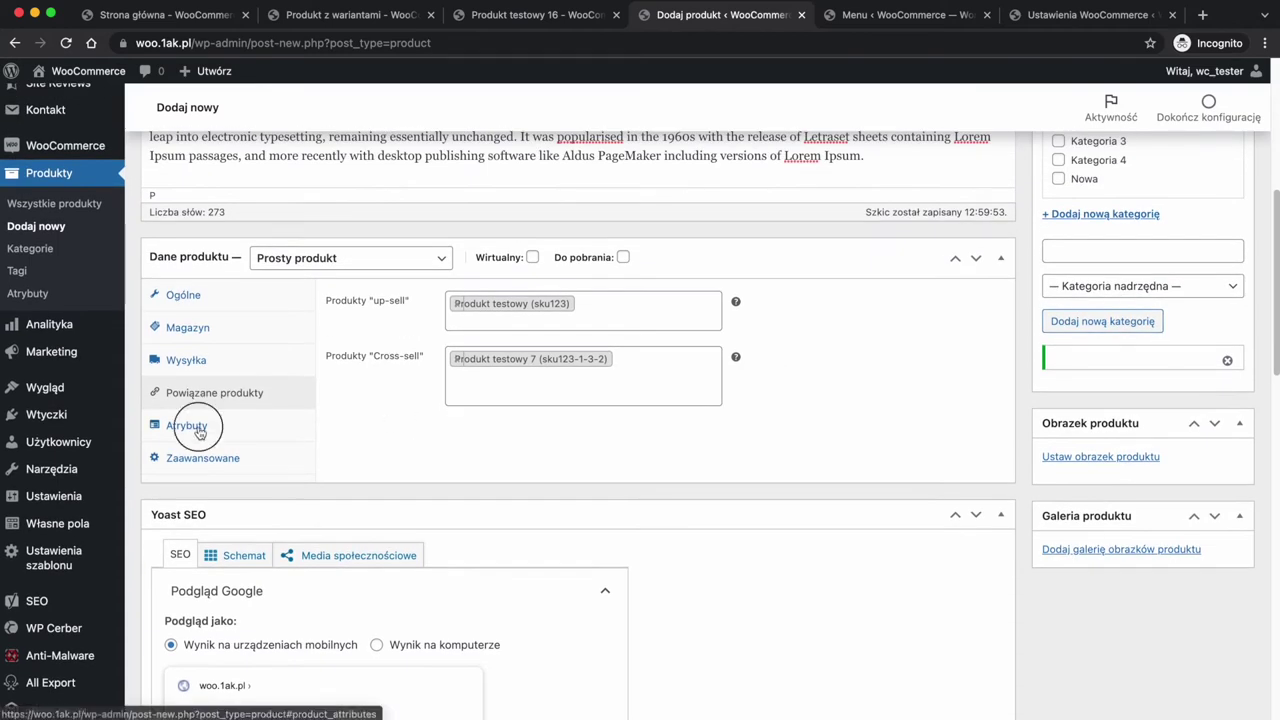
click(452, 303)
click(394, 397)
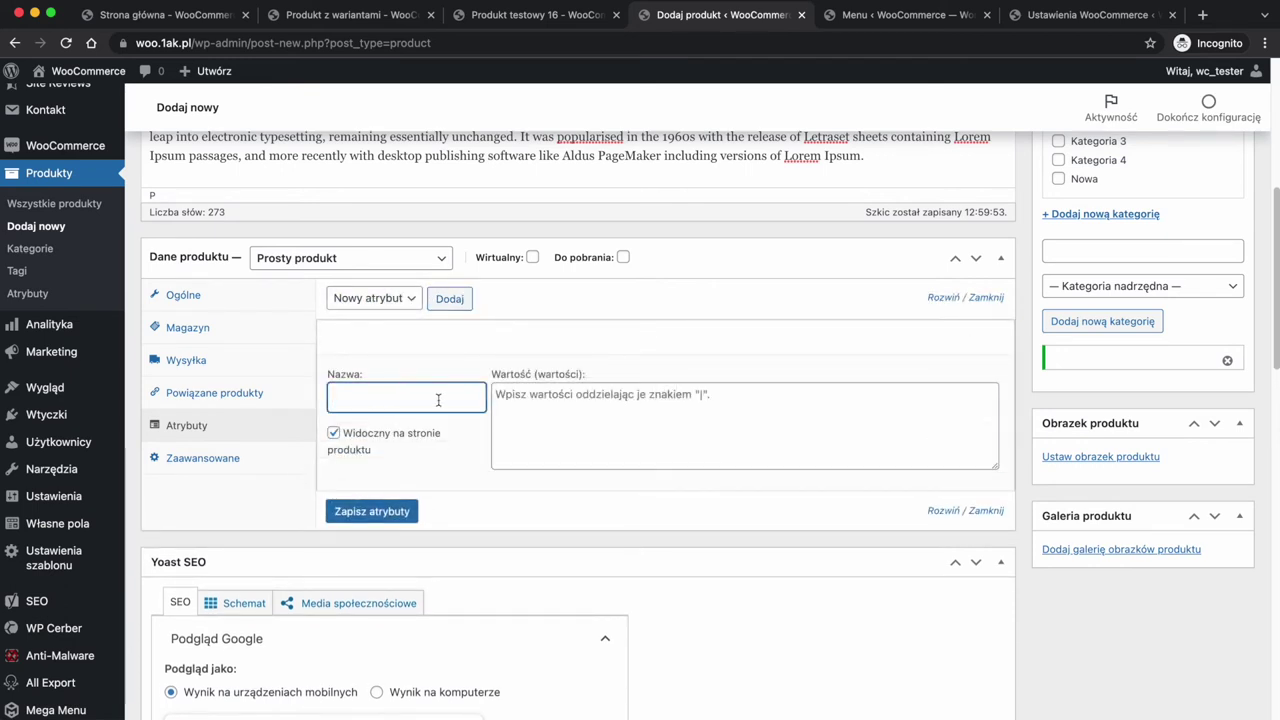
text(asdfdas)
click(565, 404)
text(adsfasd)
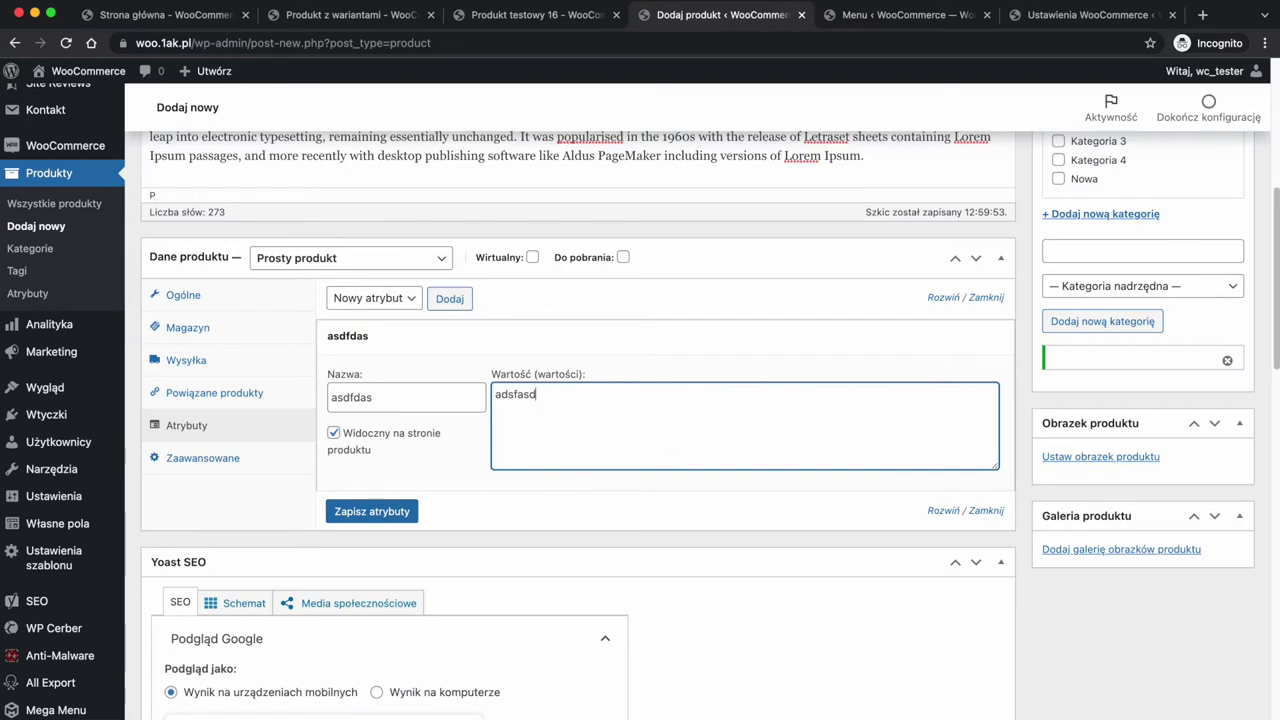
text(|asdfasd|asdfasd)
click(346, 517)
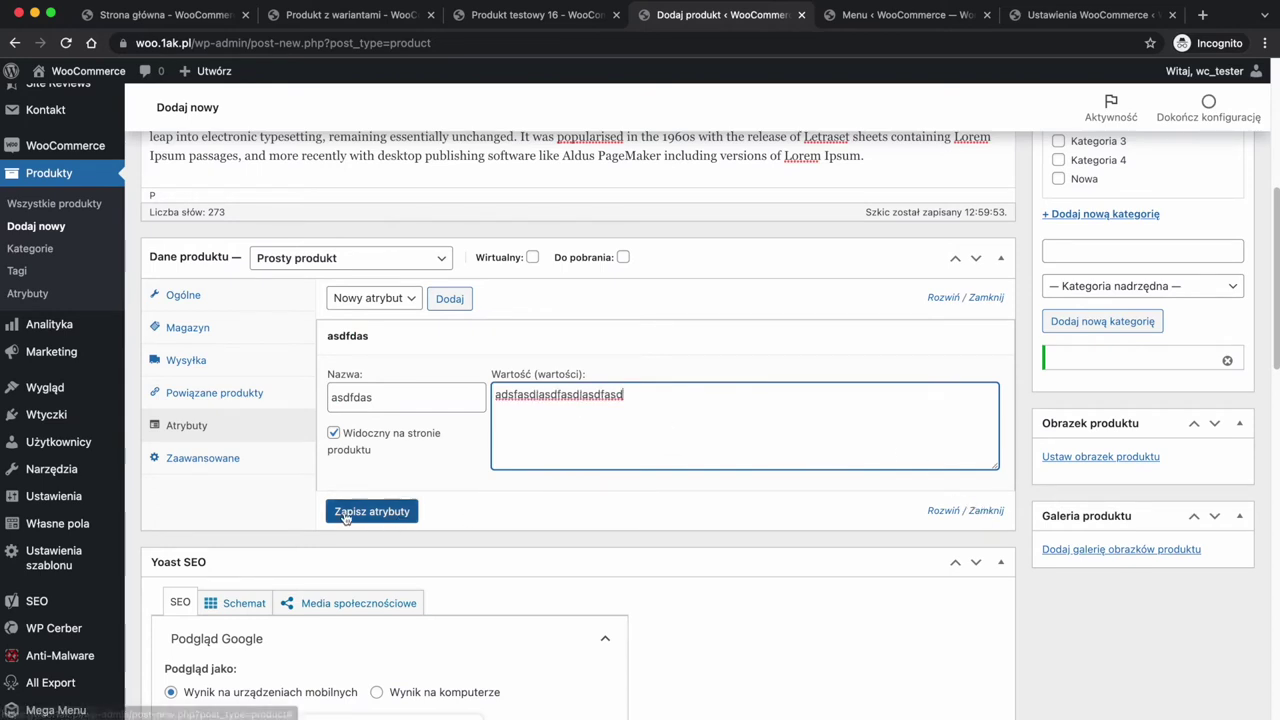
Review the list of predefined attributes and the product's advanced settings, including the purchase note help, without changing them
click(386, 298)
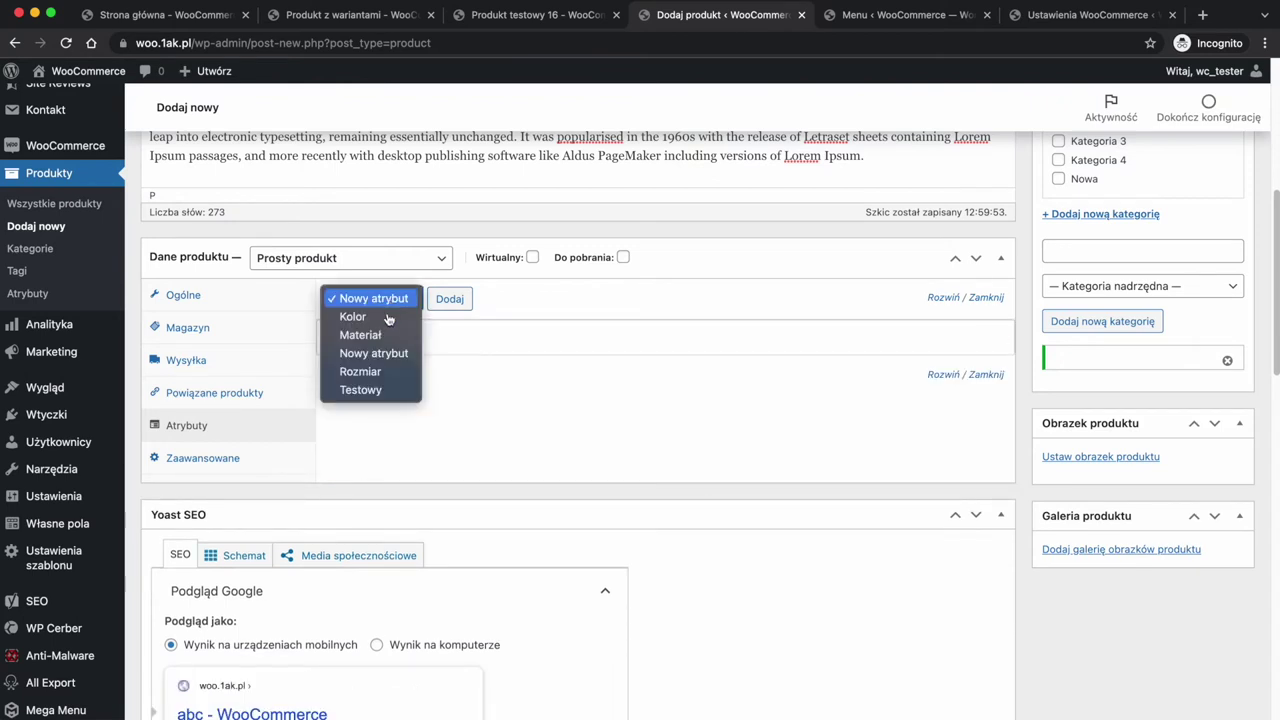
click(514, 298)
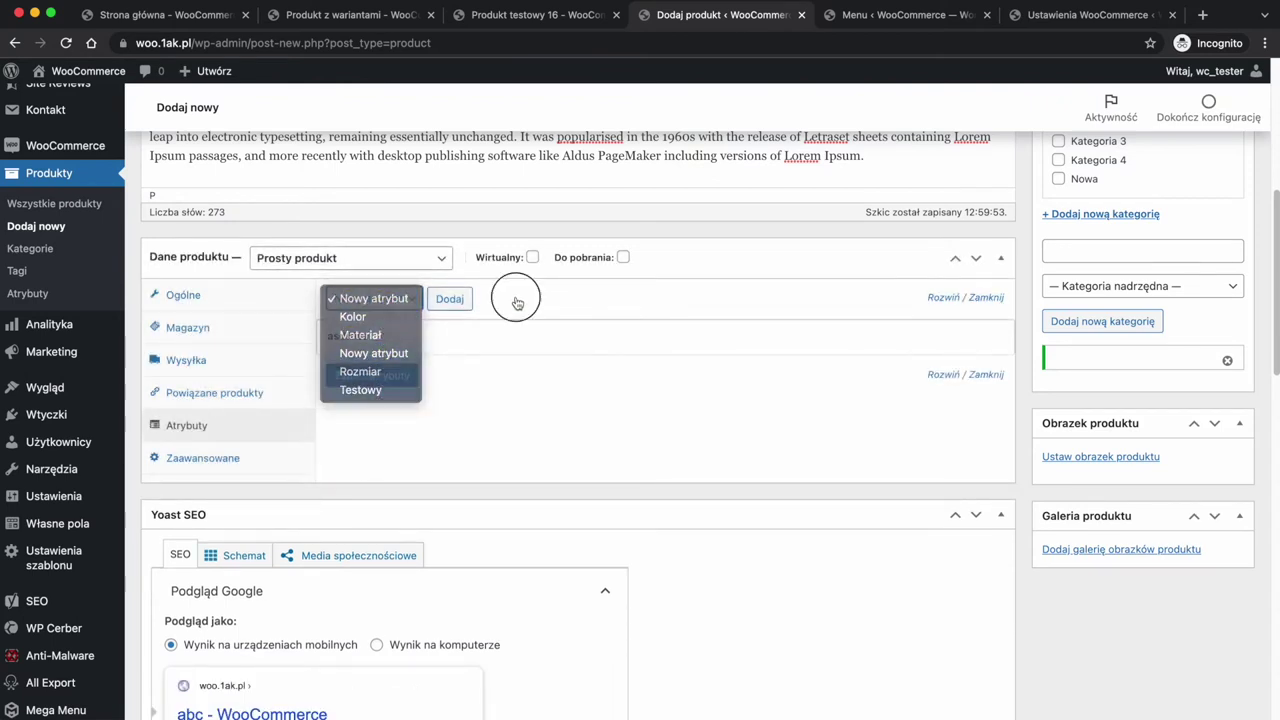
click(235, 459)
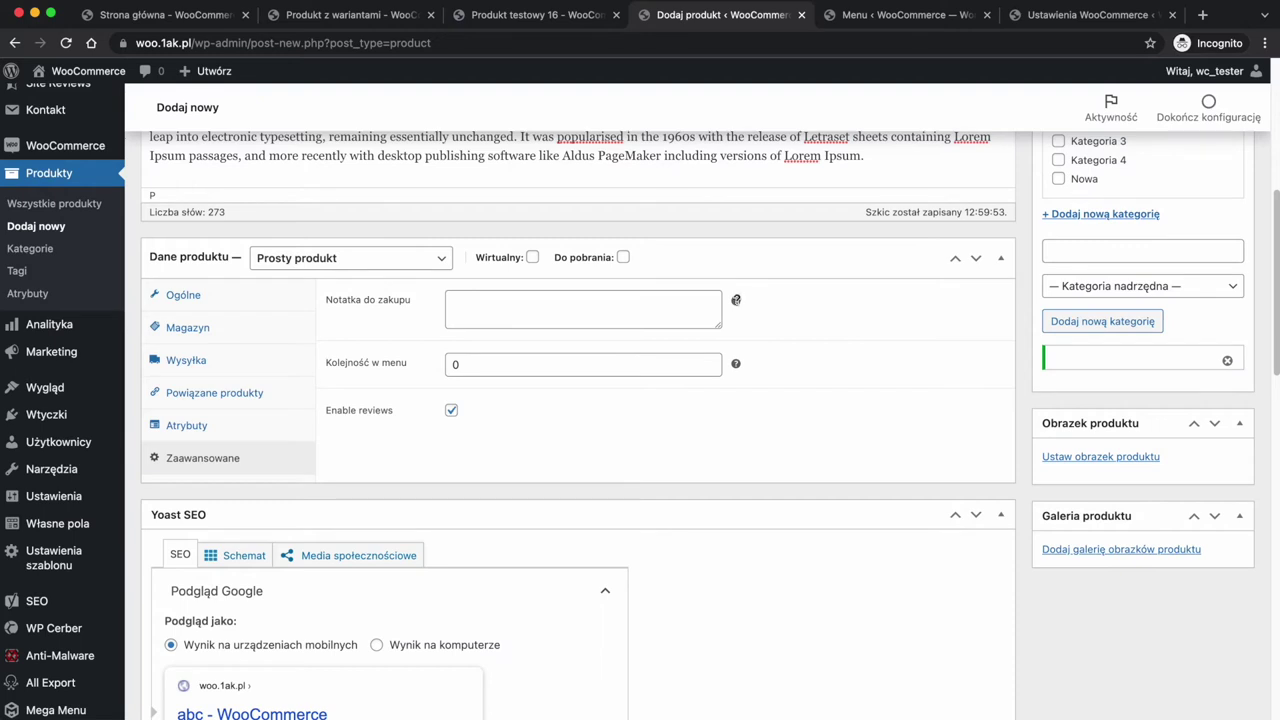
mouse_move(736, 300)
scroll(770, 480, up, 1)
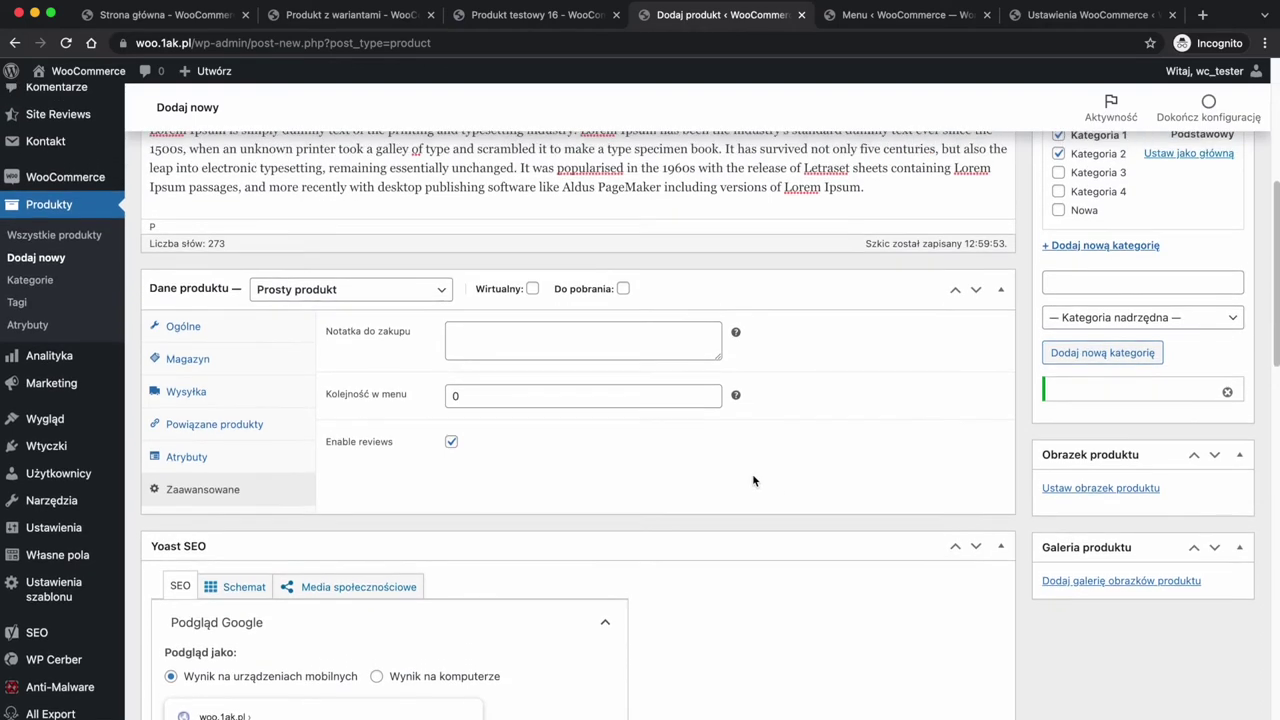
Return to the general product data and publish the product
click(232, 329)
scroll(966, 390, up, 5)
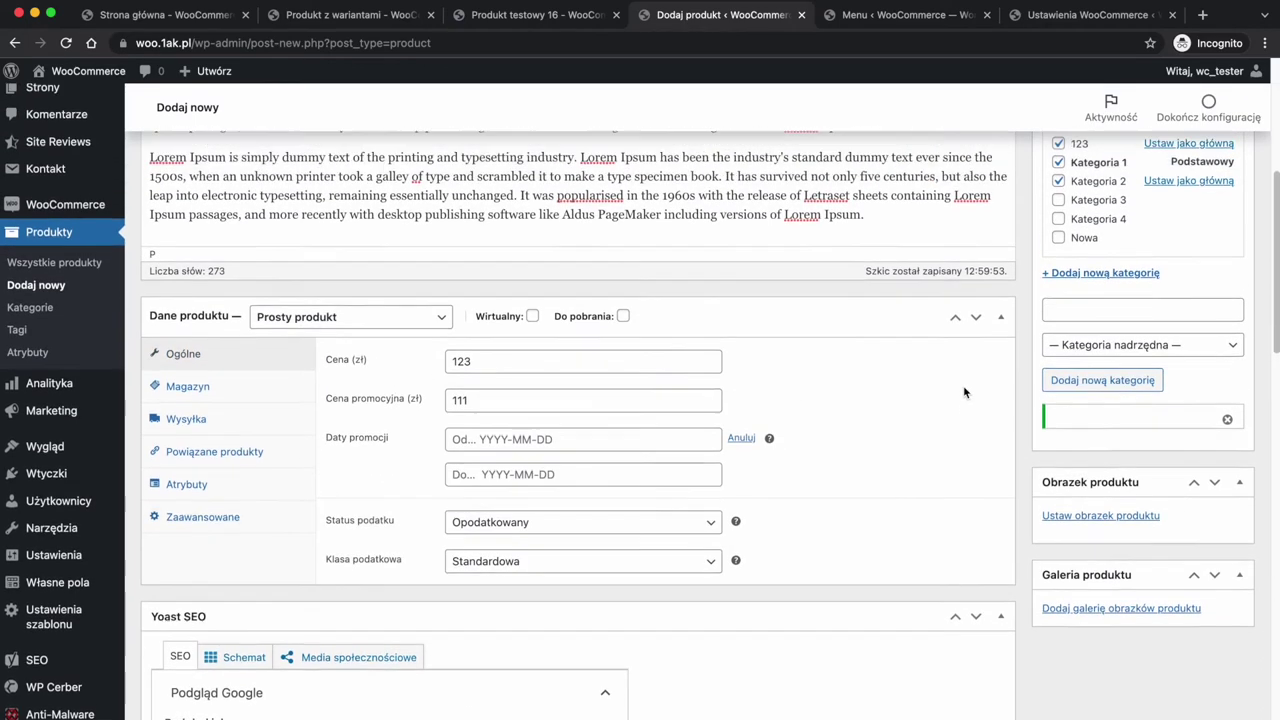
scroll(1090, 405, up, 3)
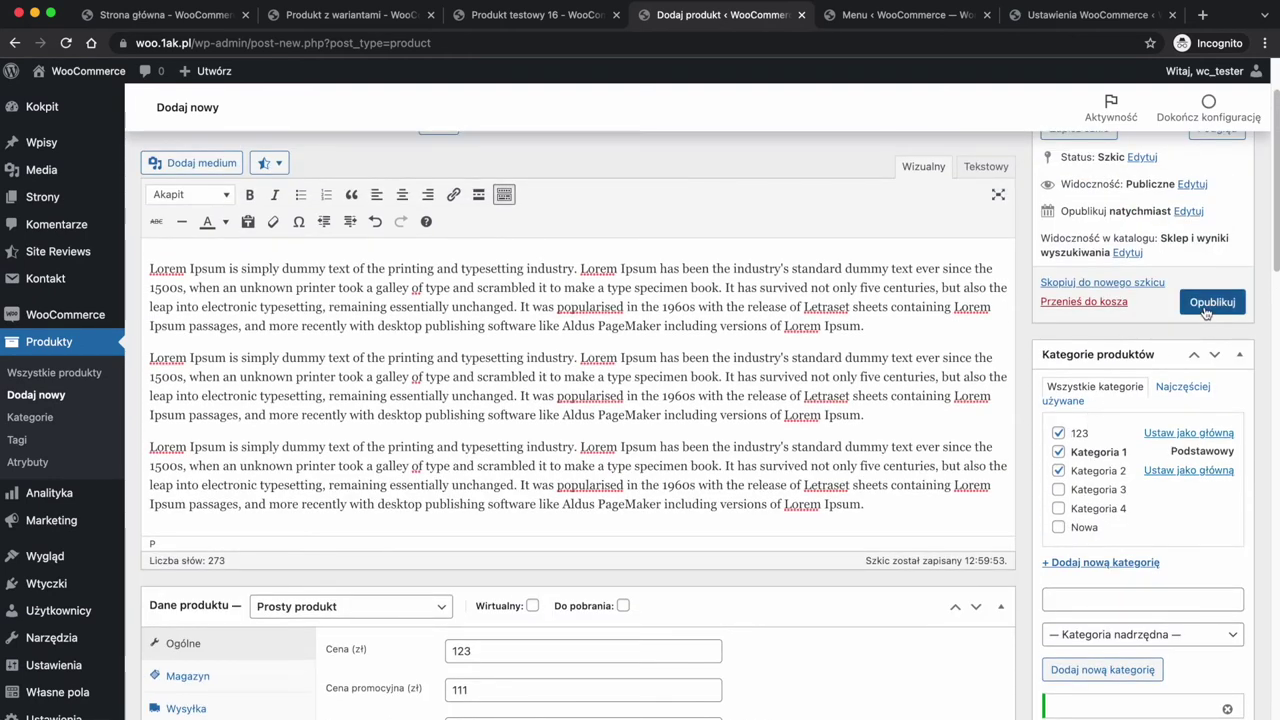
click(1206, 312)
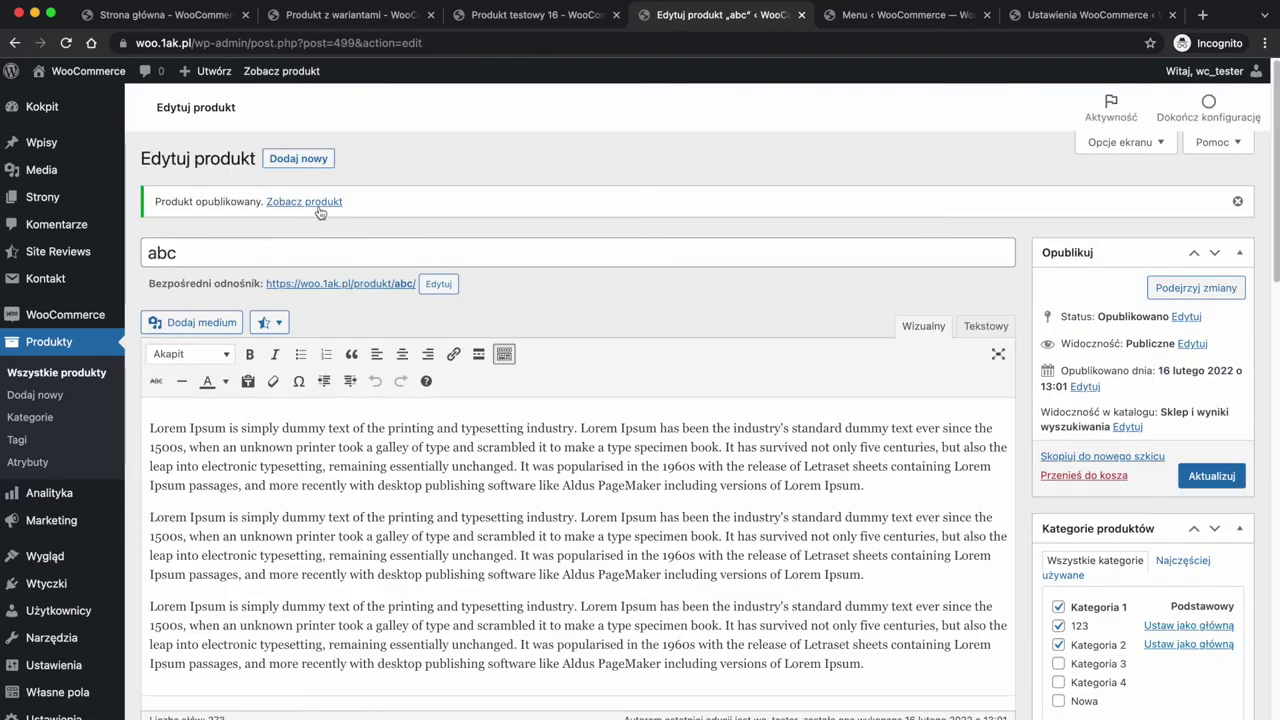
Toggle the Wirtualny option to compare the data sections, leave it enabled, and mark the product as Do pobrania
scroll(331, 283, down, 10)
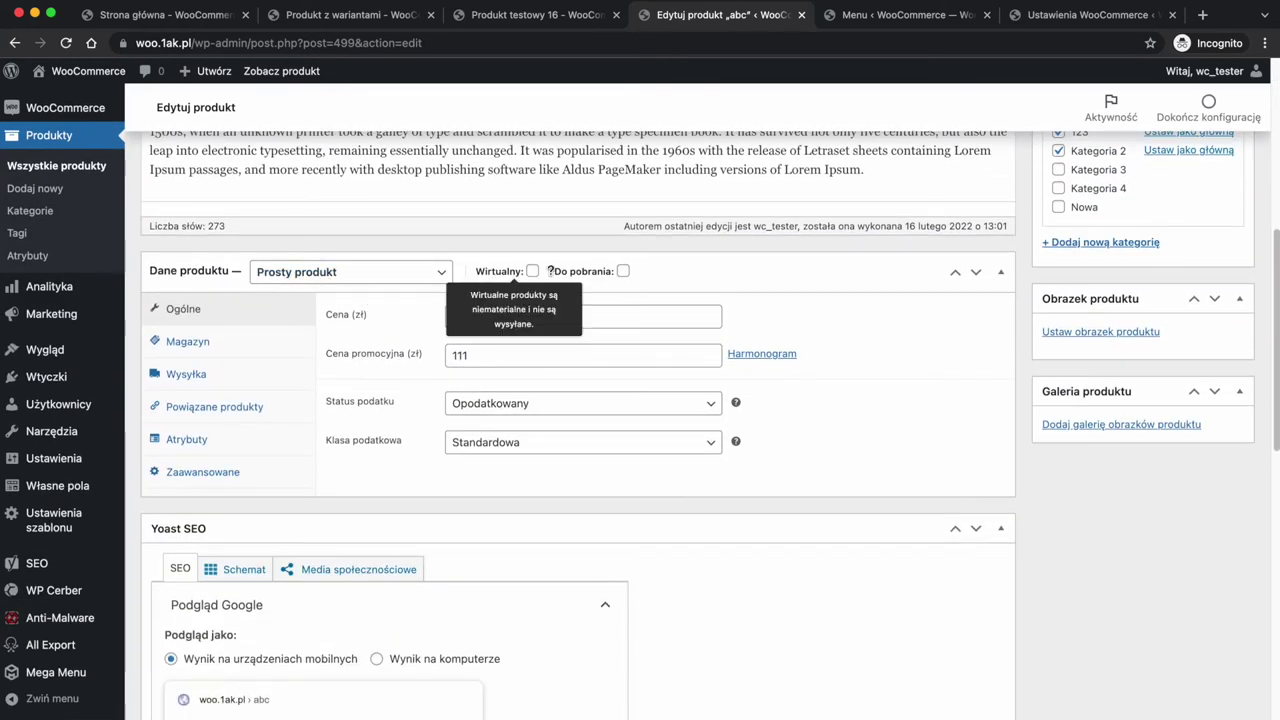
click(533, 272)
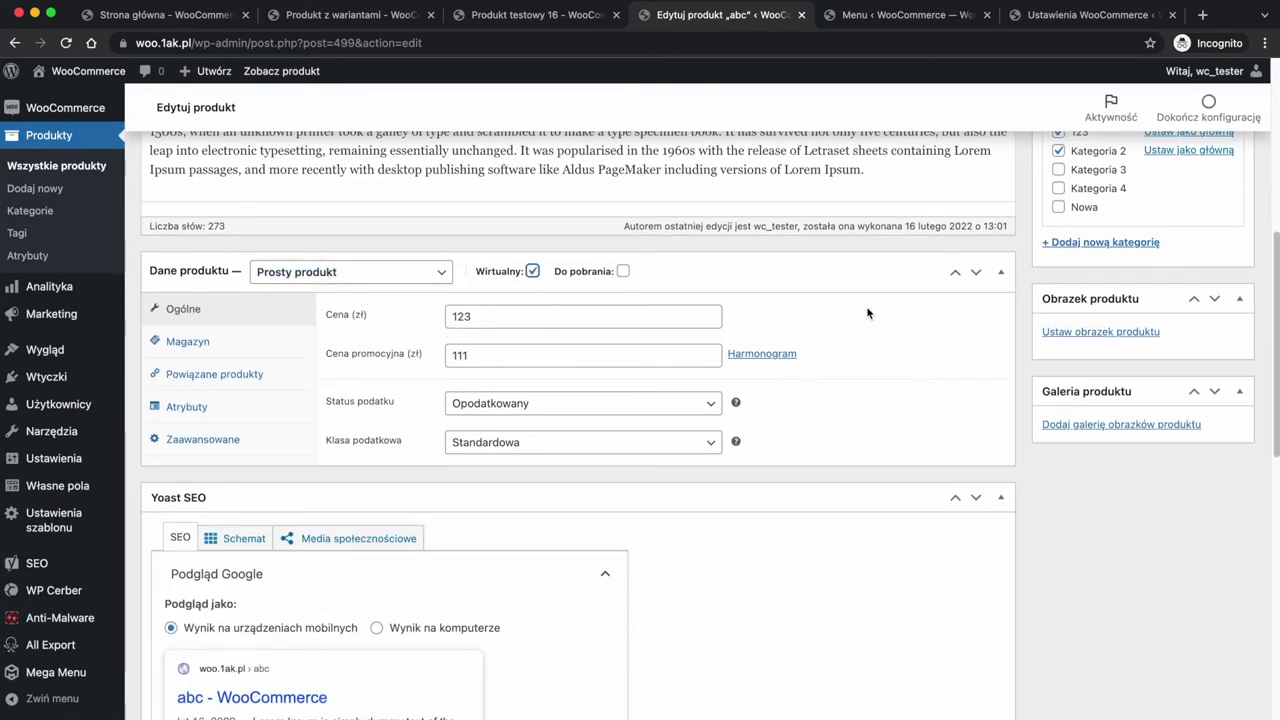
click(534, 272)
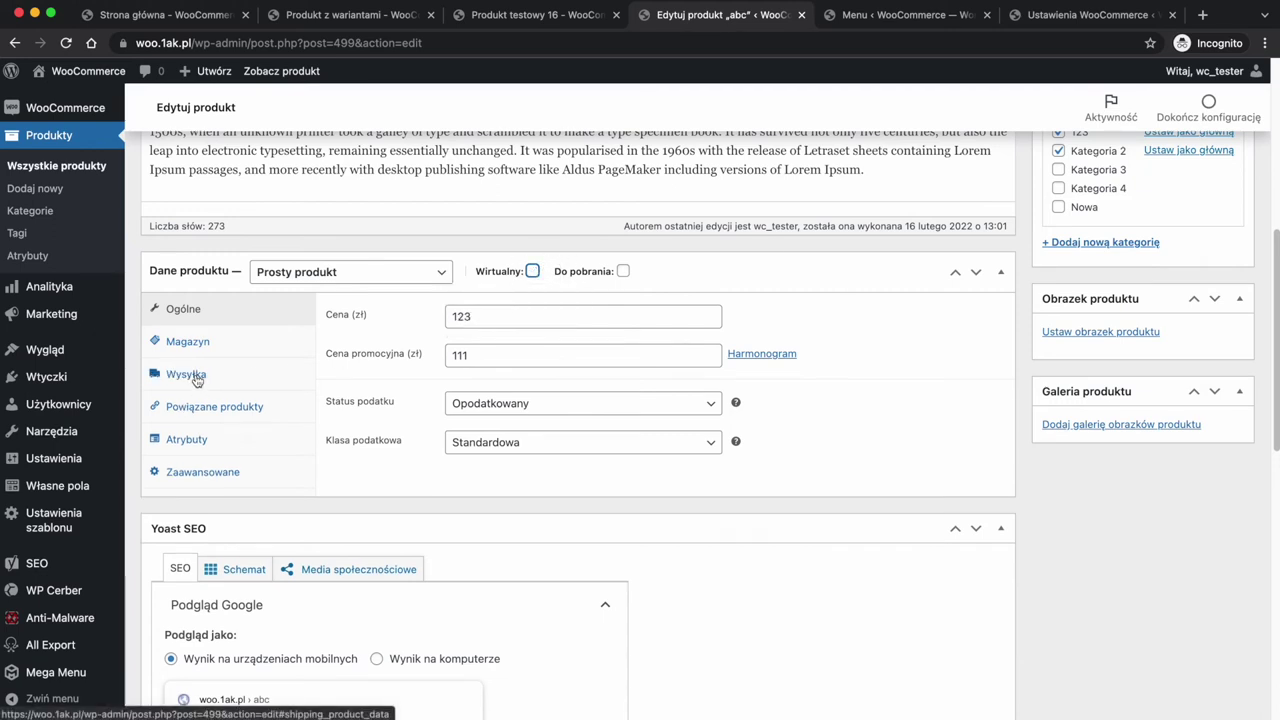
click(533, 272)
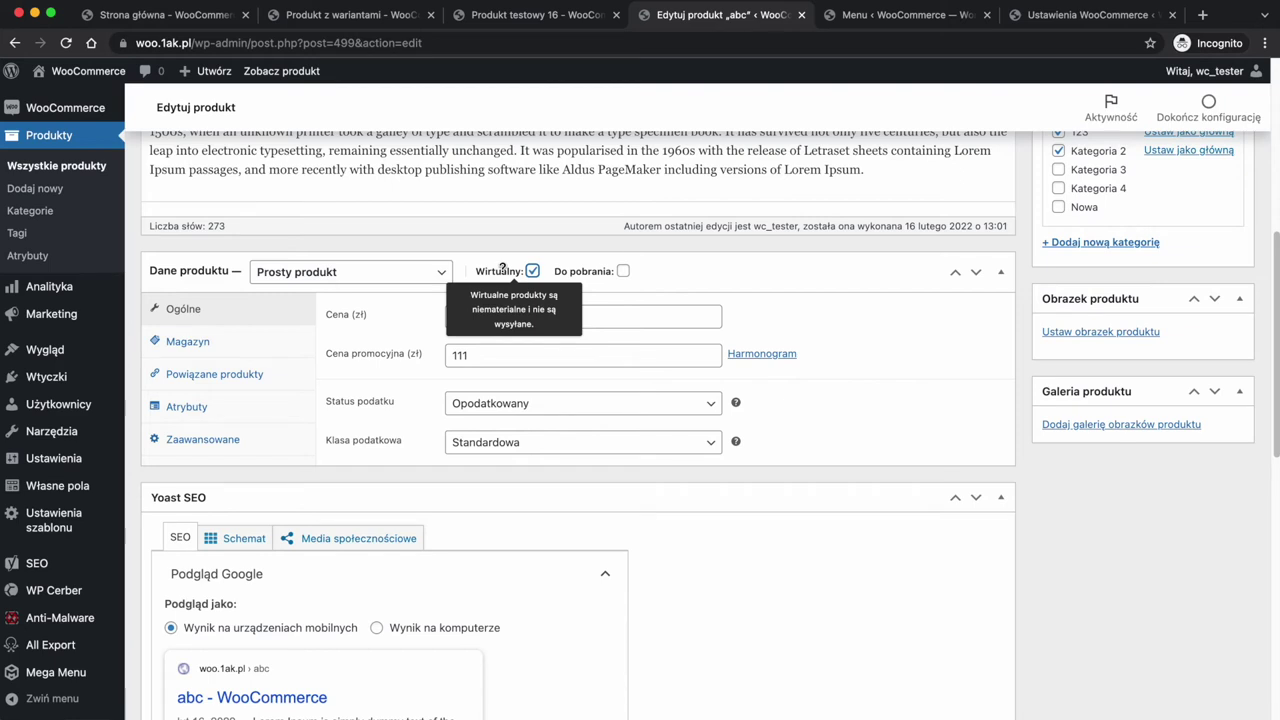
click(623, 272)
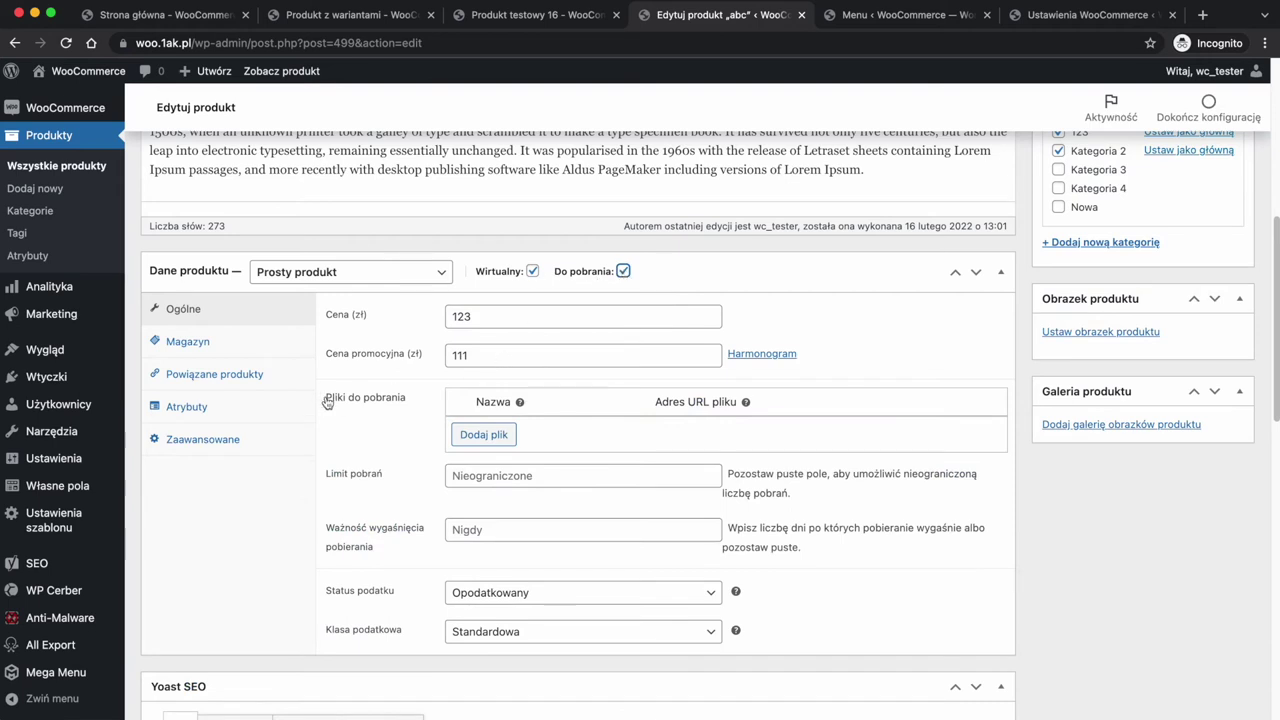
Add a downloadable file entry named Testowy PDF
click(507, 437)
click(506, 433)
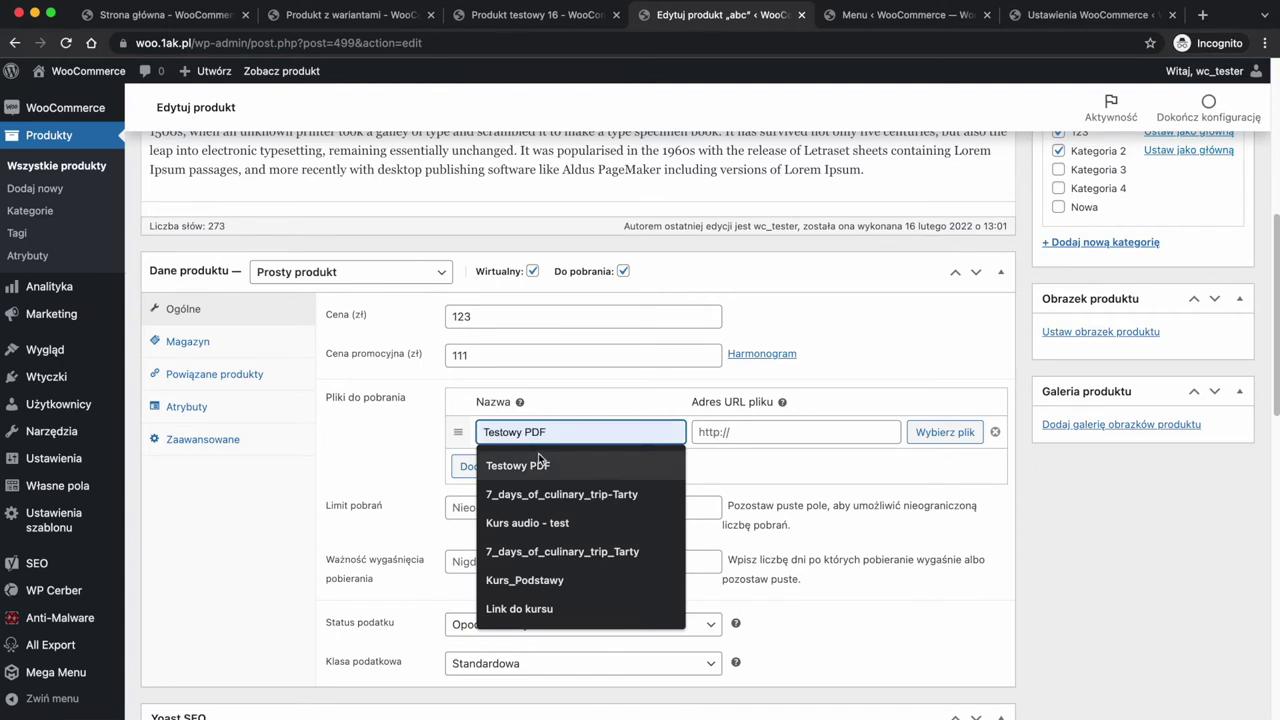
click(538, 456)
Examine how the Testowy PDF file can be supplied, by URL or by upload, without choosing a file
click(764, 426)
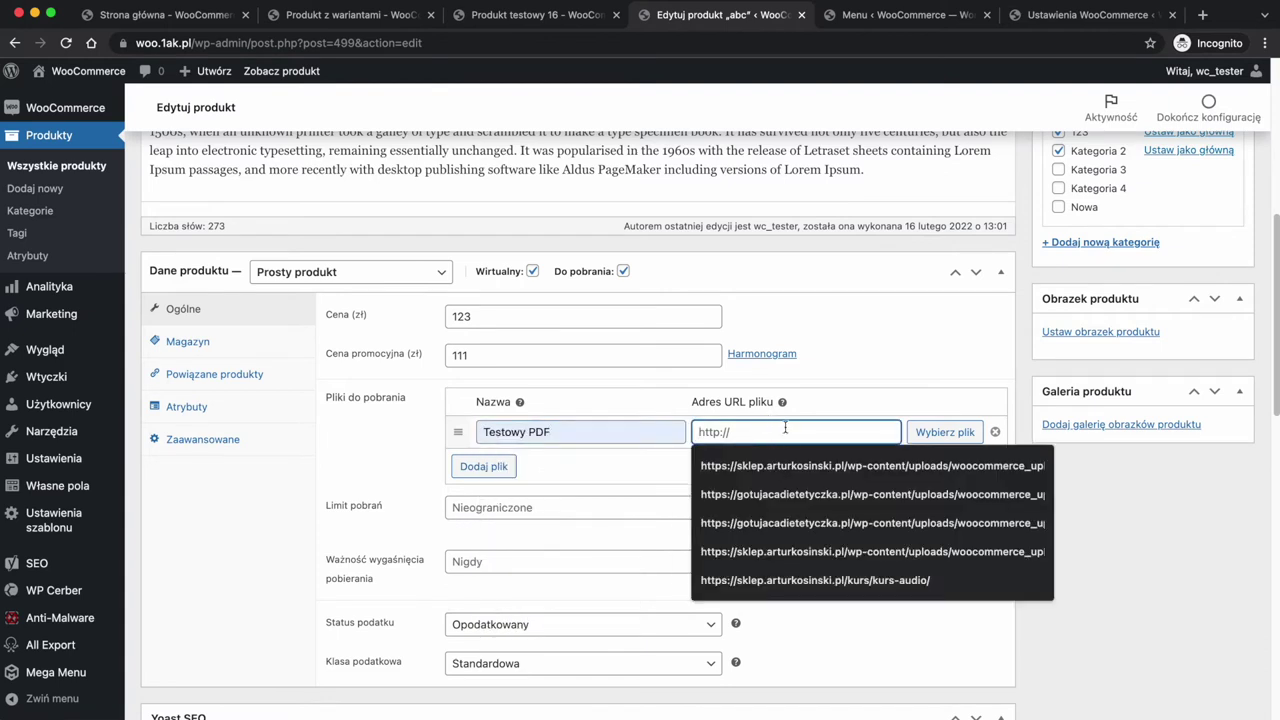
click(942, 431)
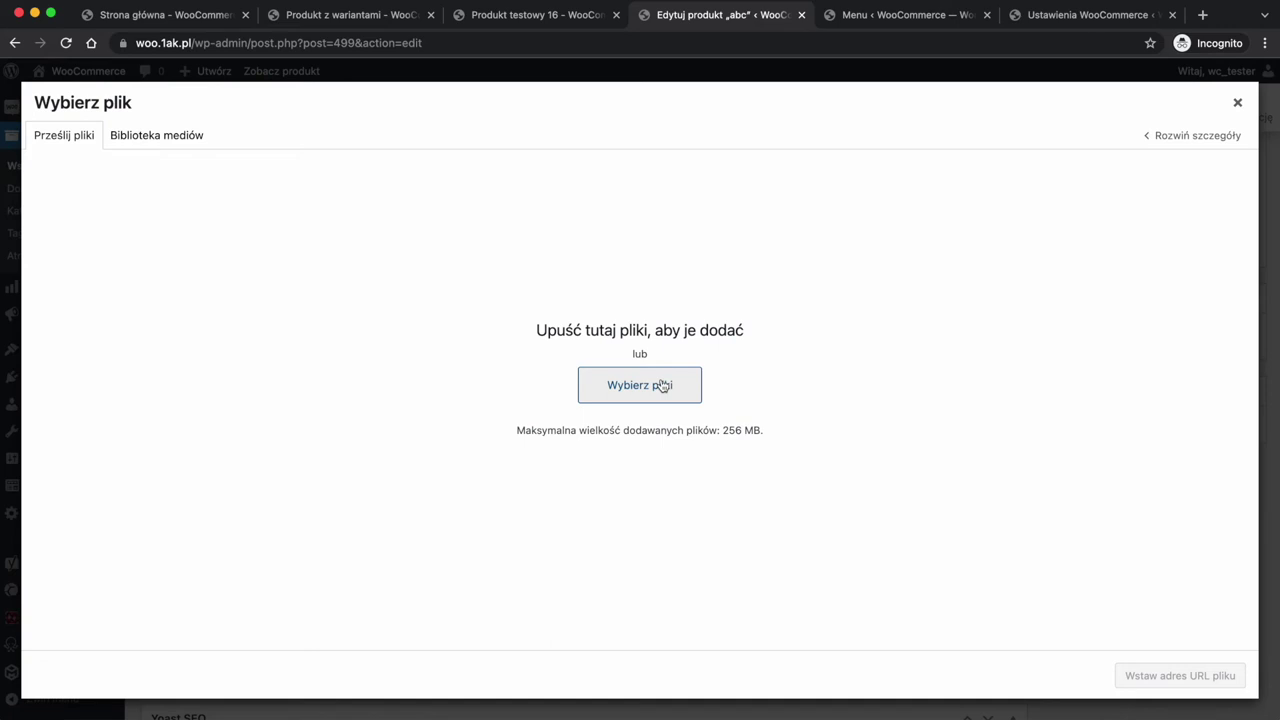
click(1240, 104)
click(755, 431)
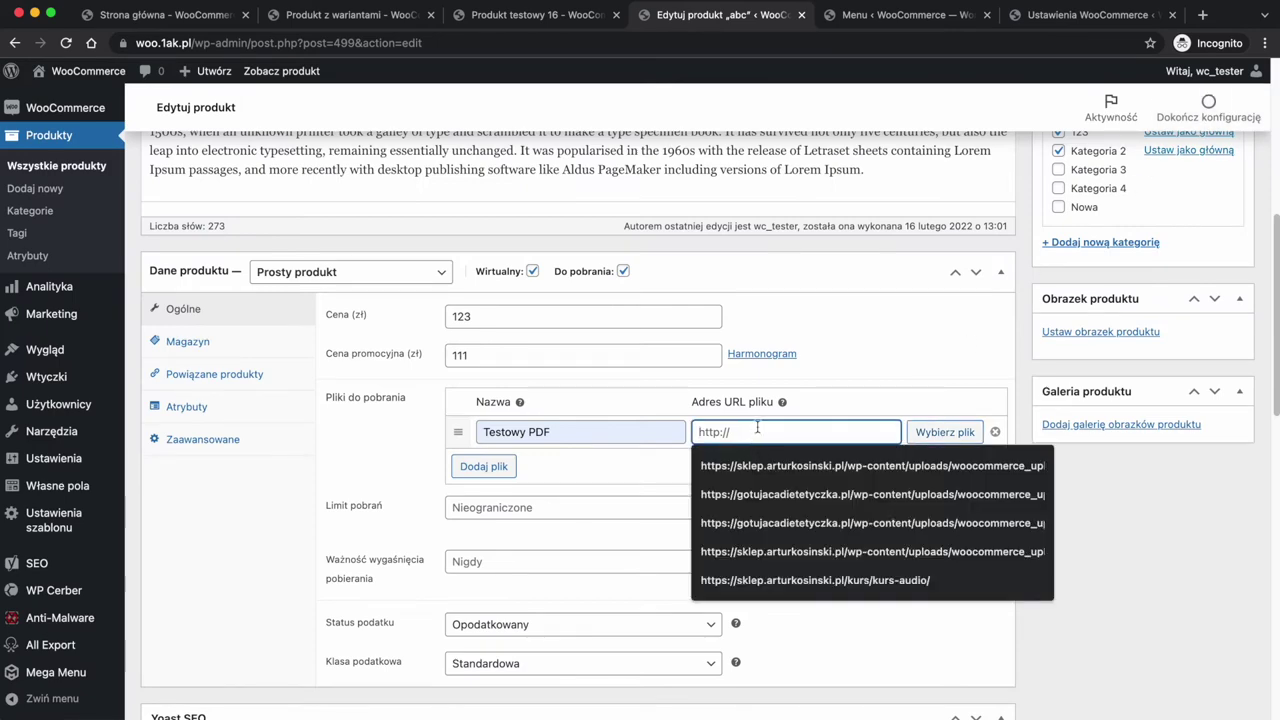
click(881, 362)
Add two more empty file entries below Testowy PDF in the downloadable files list
scroll(851, 469, down, 5)
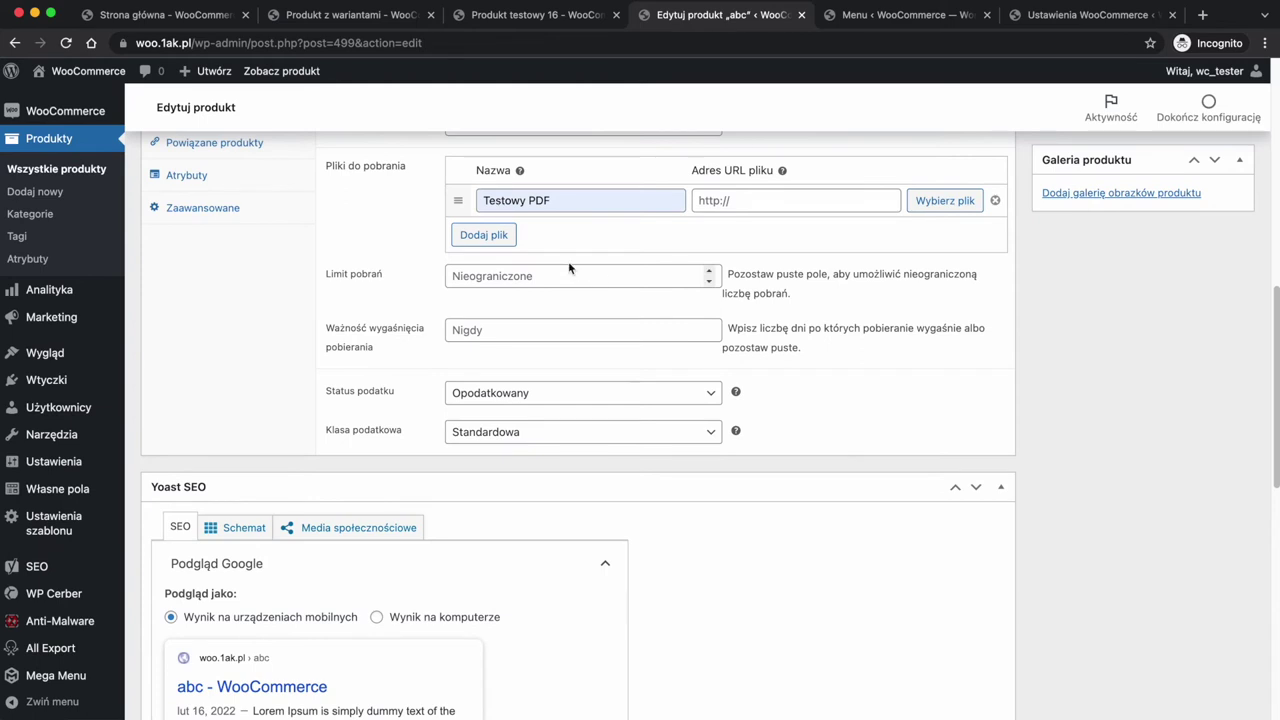
click(484, 234)
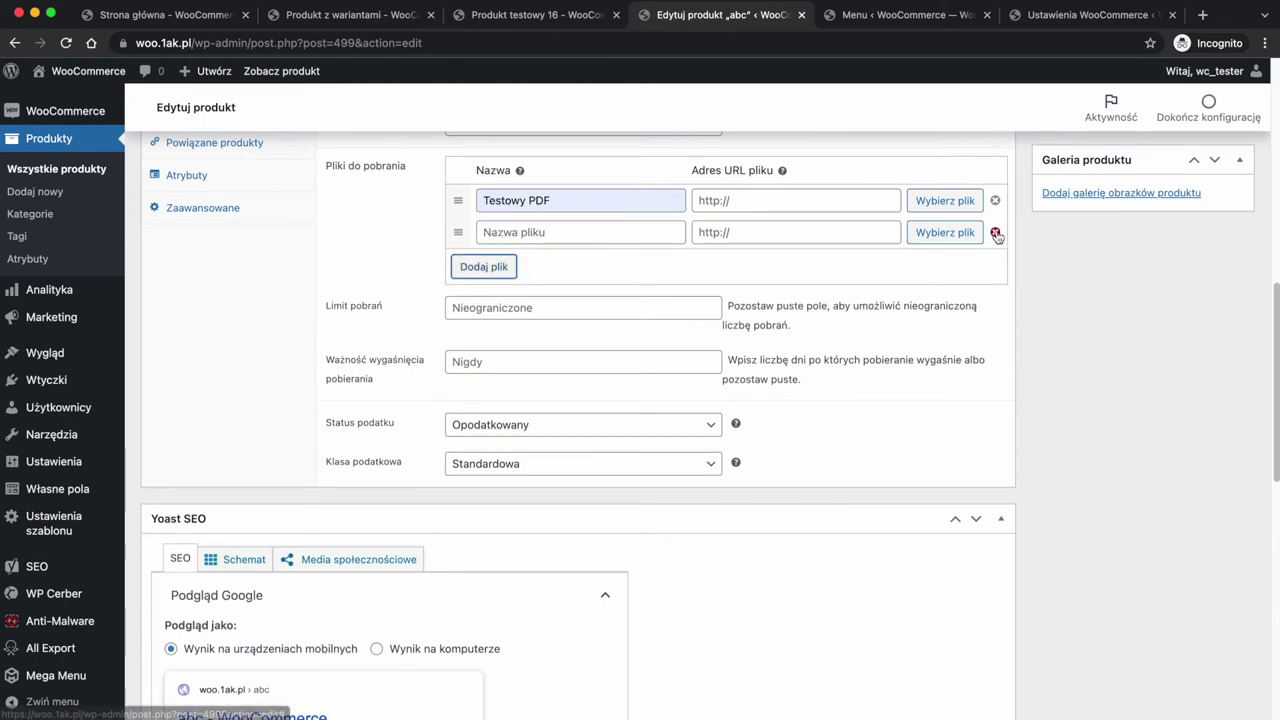
click(485, 267)
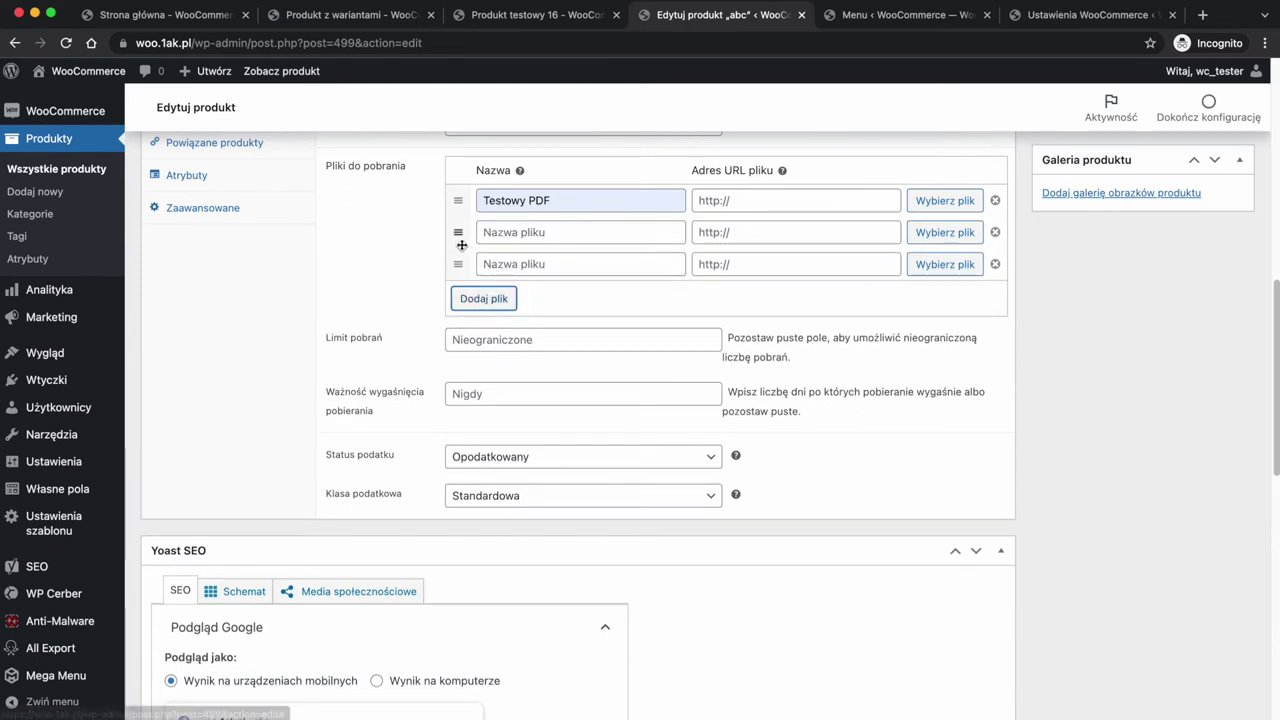
Move the first empty file entry above Testowy PDF, and remove both empty entries from the downloadable files list
drag(458, 233, 456, 192)
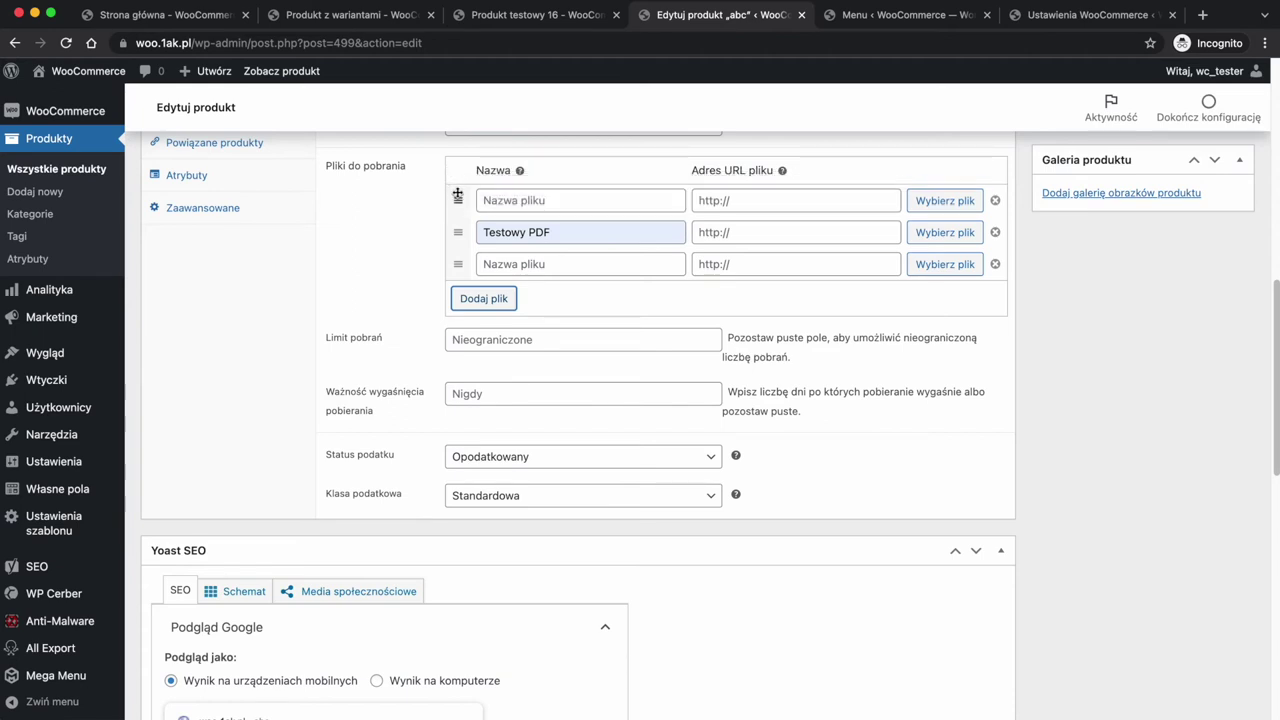
click(995, 200)
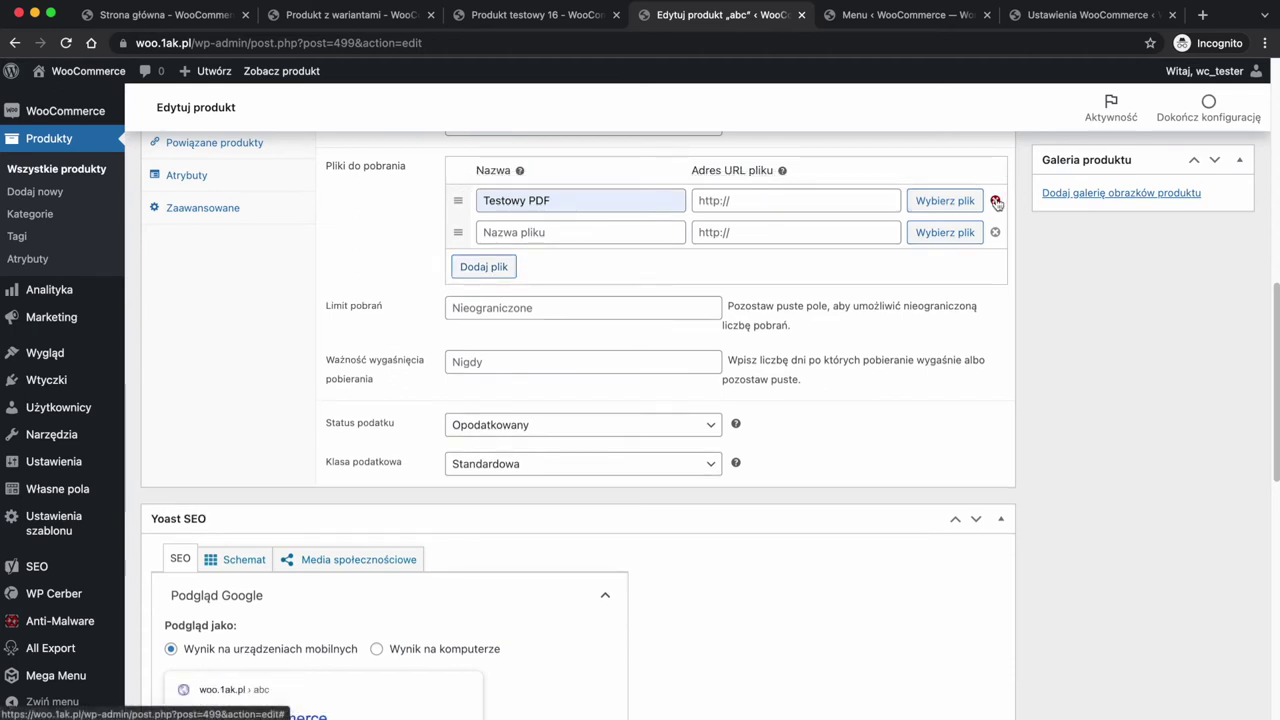
click(995, 232)
Set the download limit to 1000 and the download expiry to 365 days, and update the product
click(580, 277)
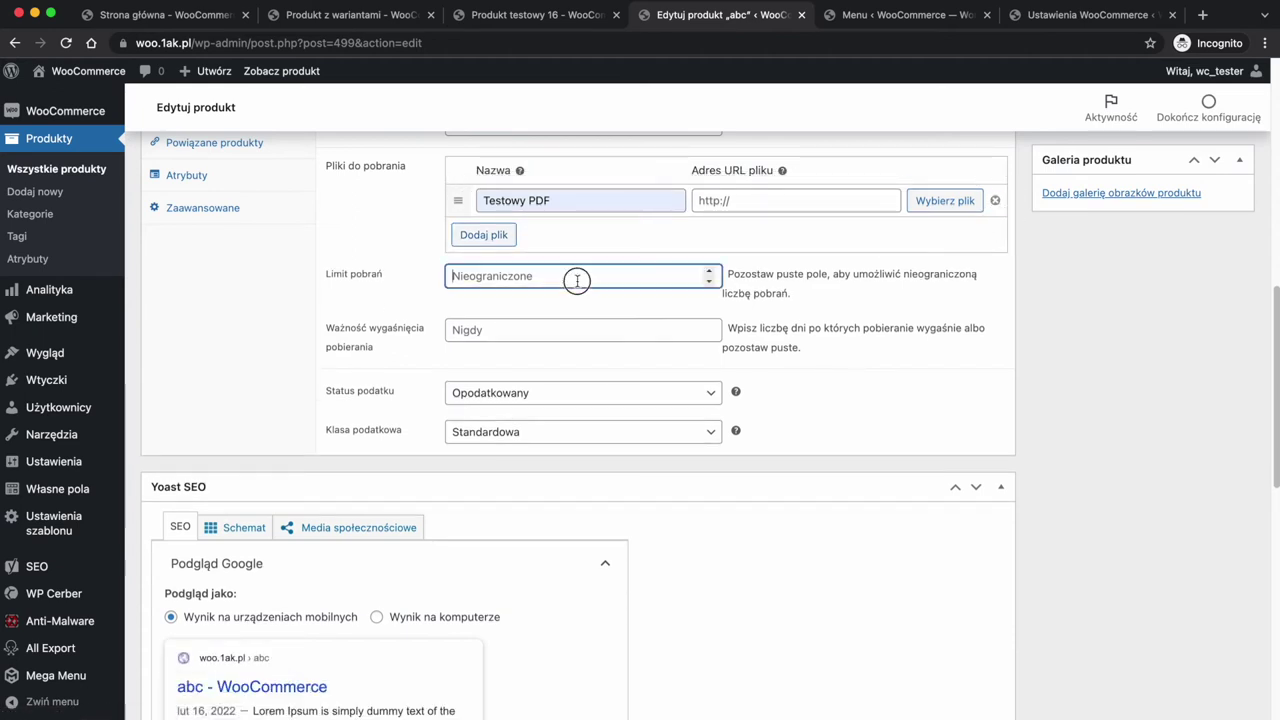
text(1000)
click(613, 332)
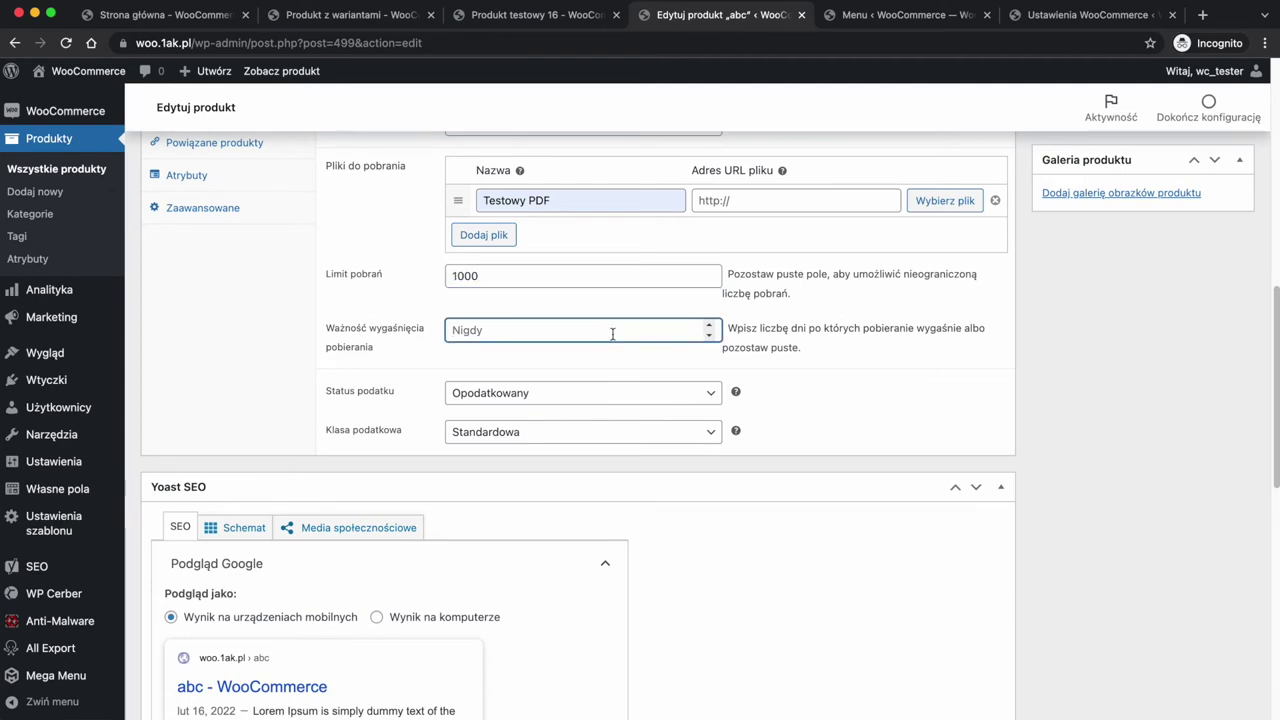
text(365)
click(843, 376)
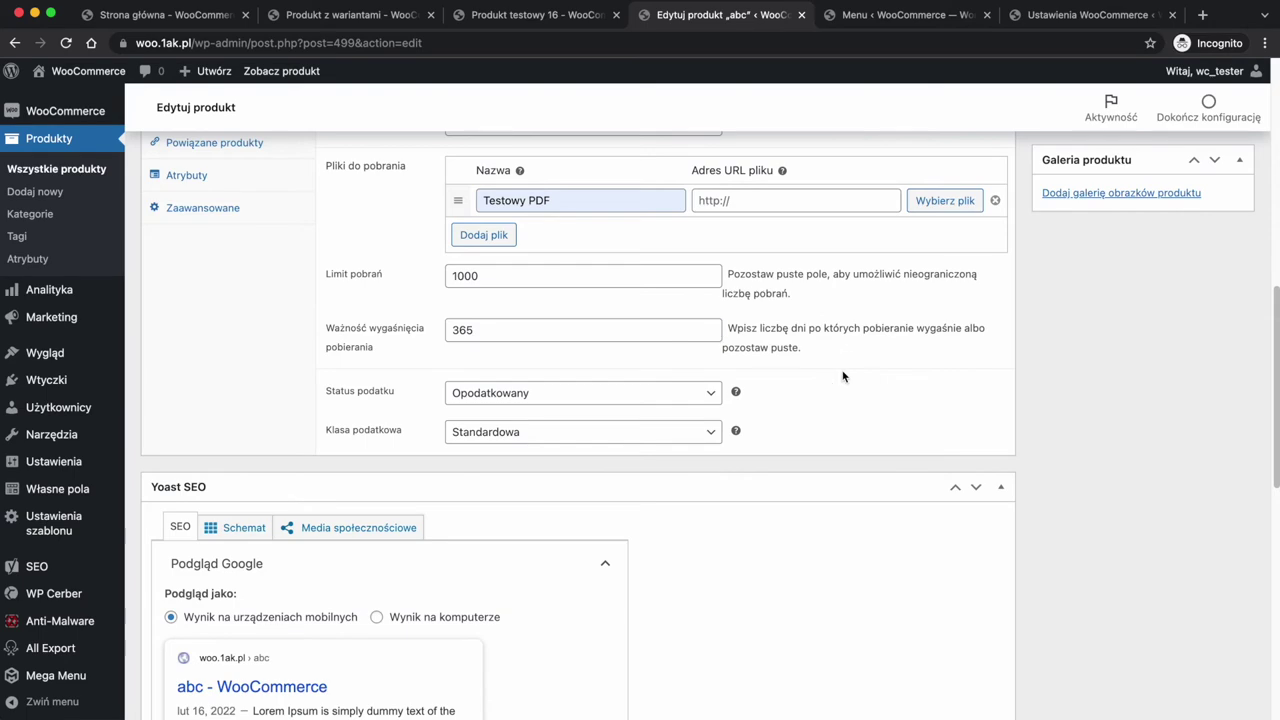
scroll(877, 390, up, 10)
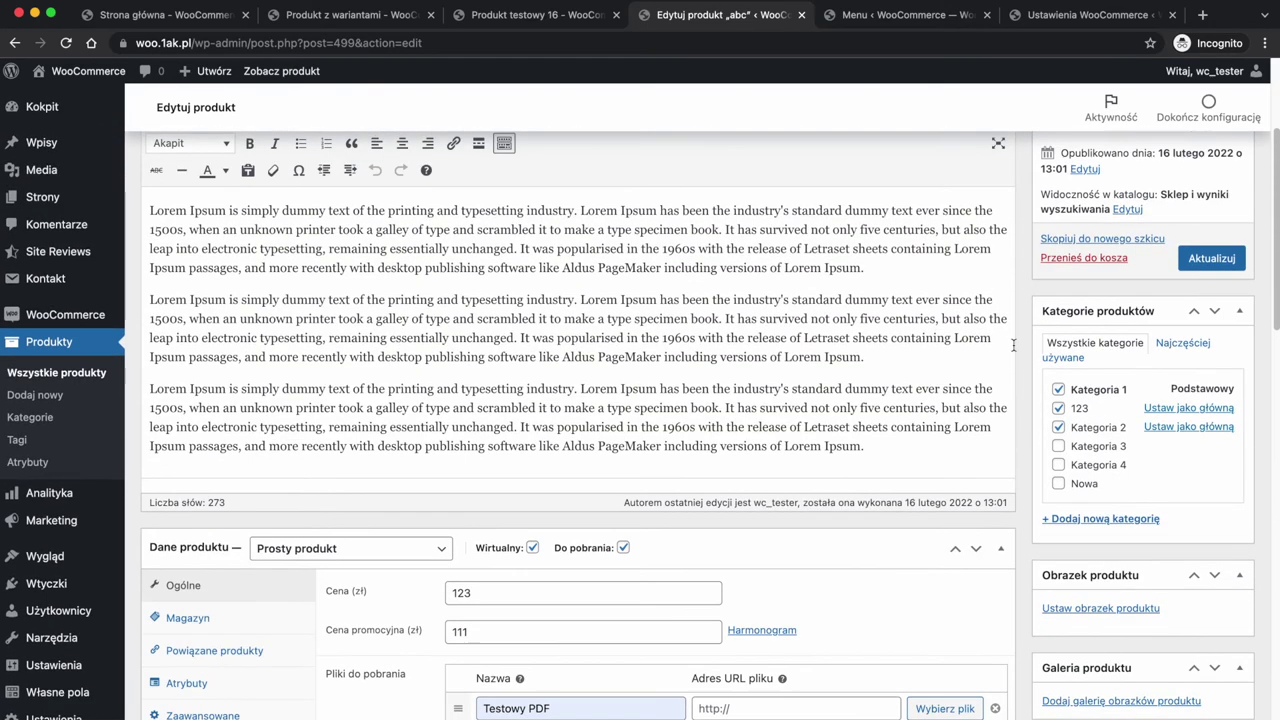
click(1205, 258)
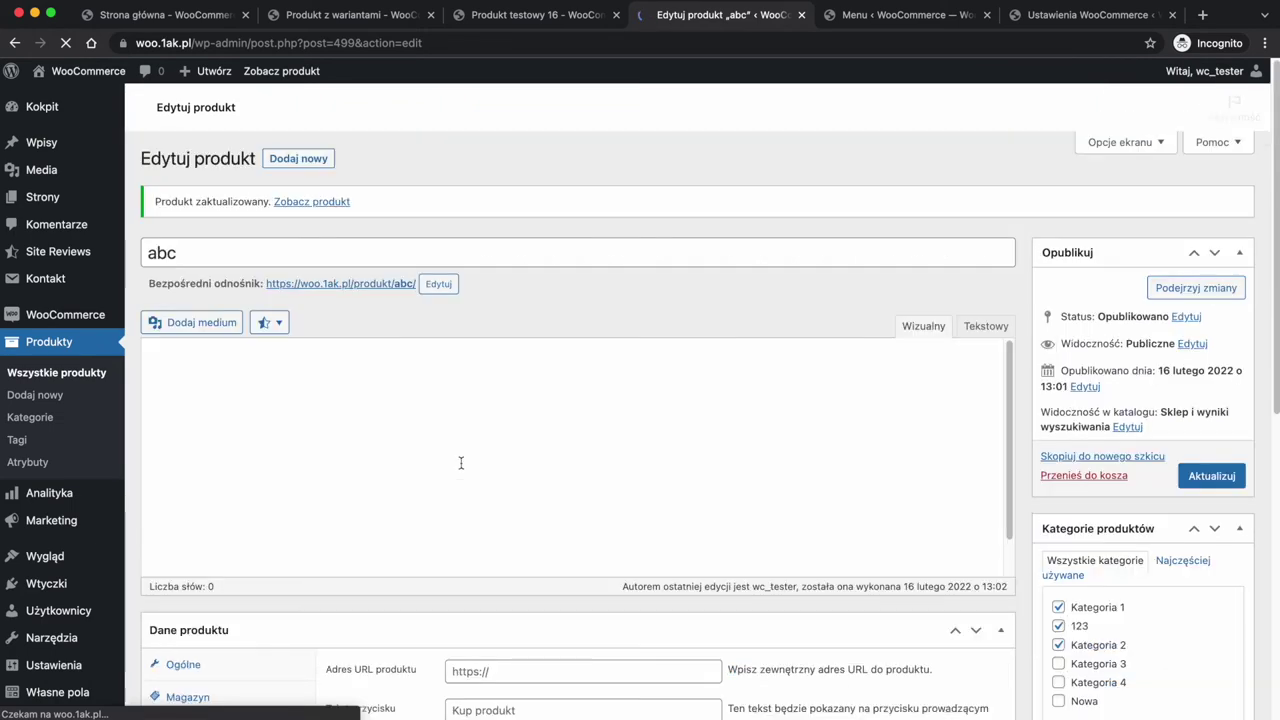
Change the product type to Grupowy produkt
scroll(461, 463, down, 7)
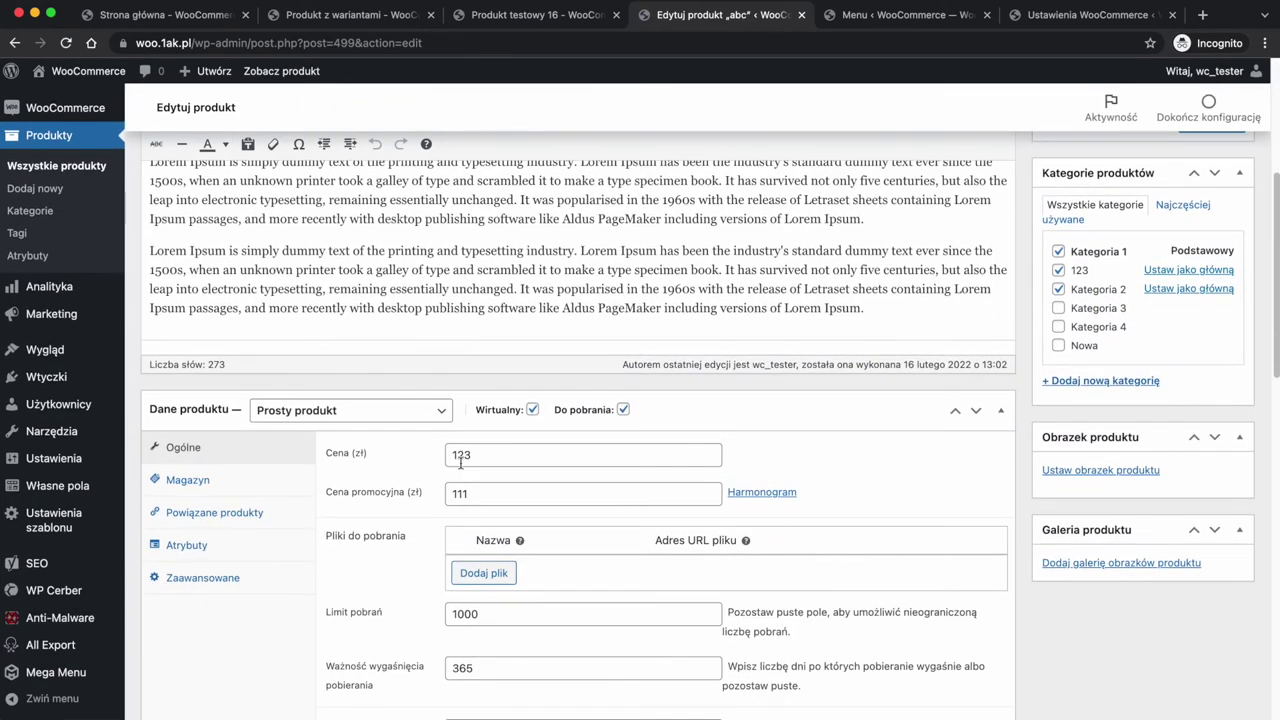
click(351, 418)
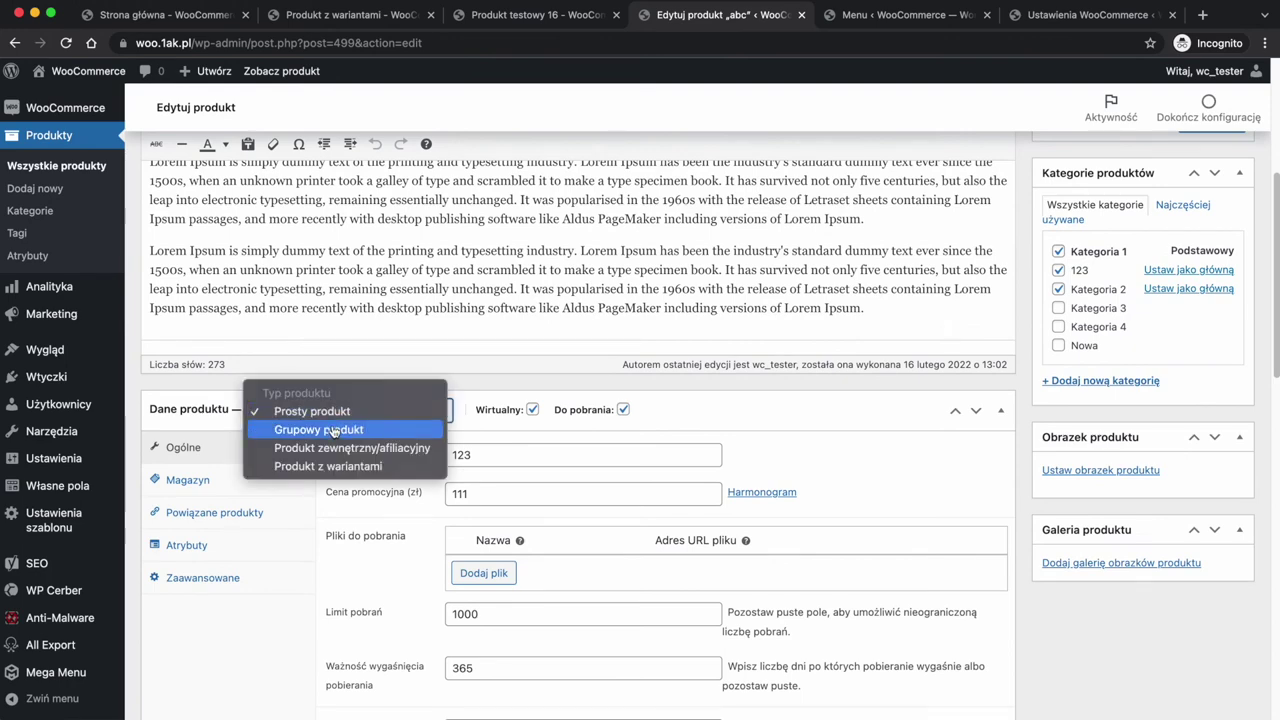
click(334, 431)
scroll(374, 451, down, 2)
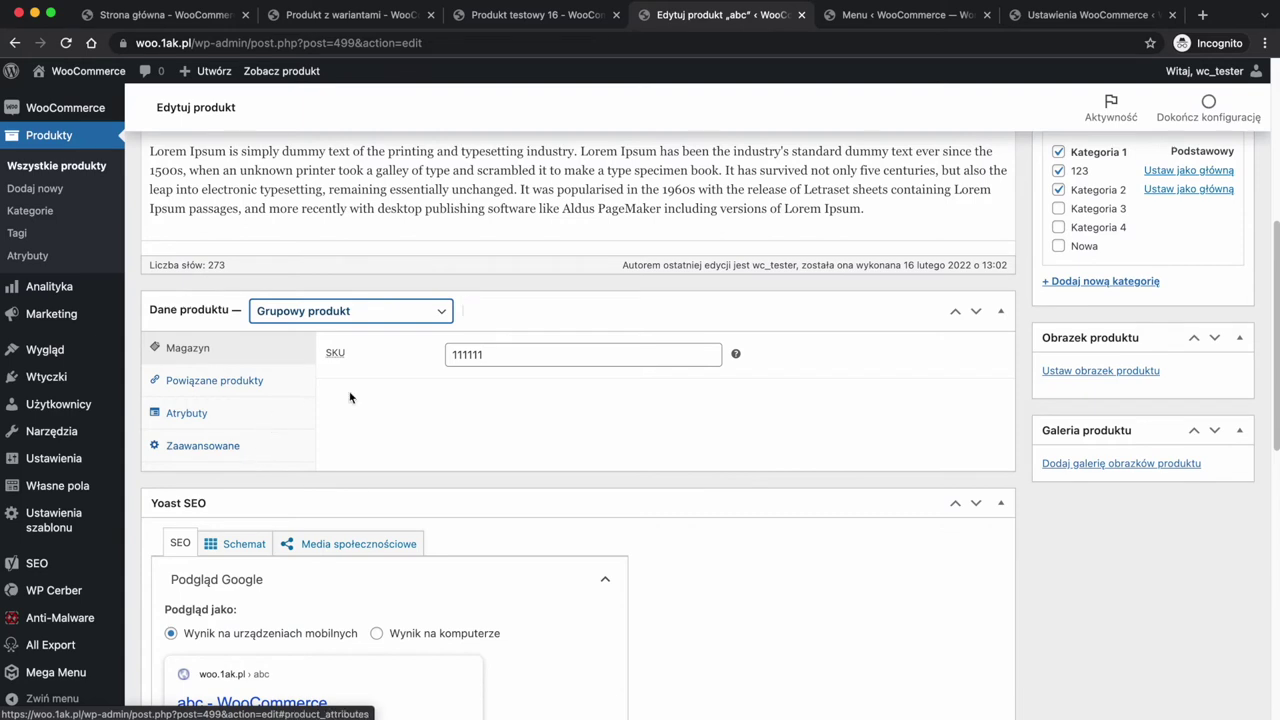
Add Produkt testowy, Produkt testowy 3 and Produkt testowy 4 as grouped products among the linked products
click(251, 378)
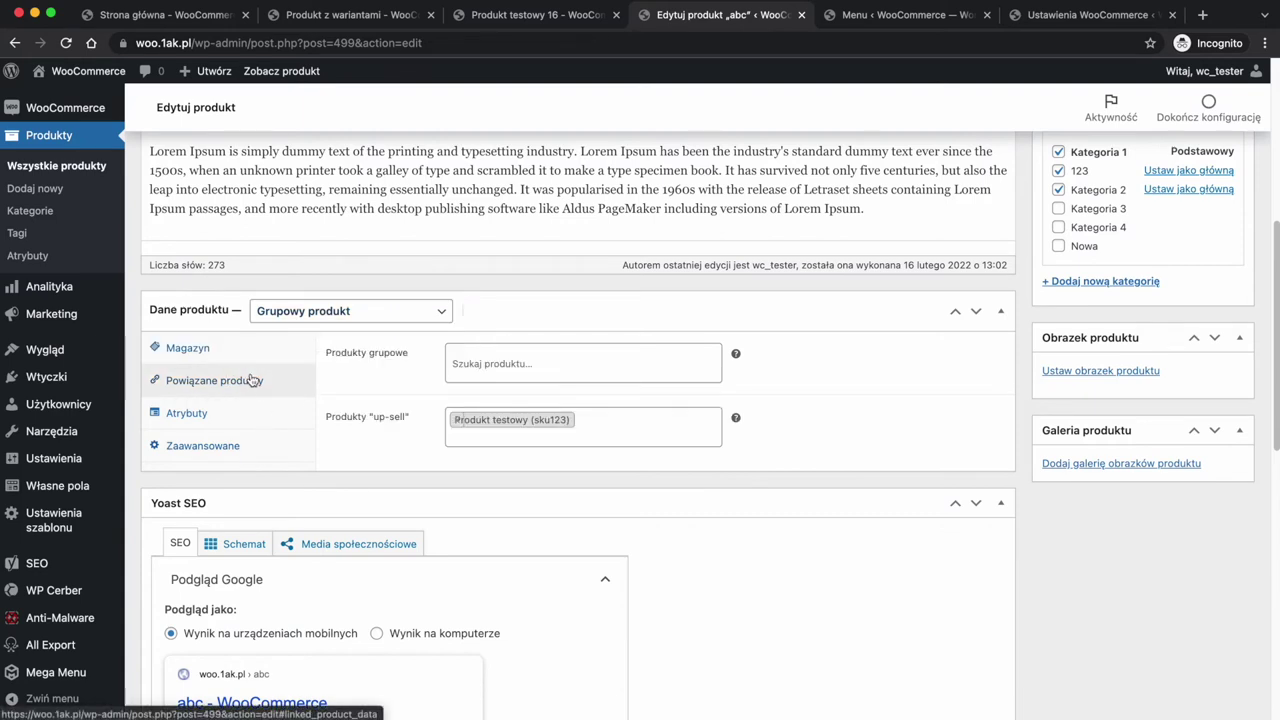
click(529, 363)
text(produkt)
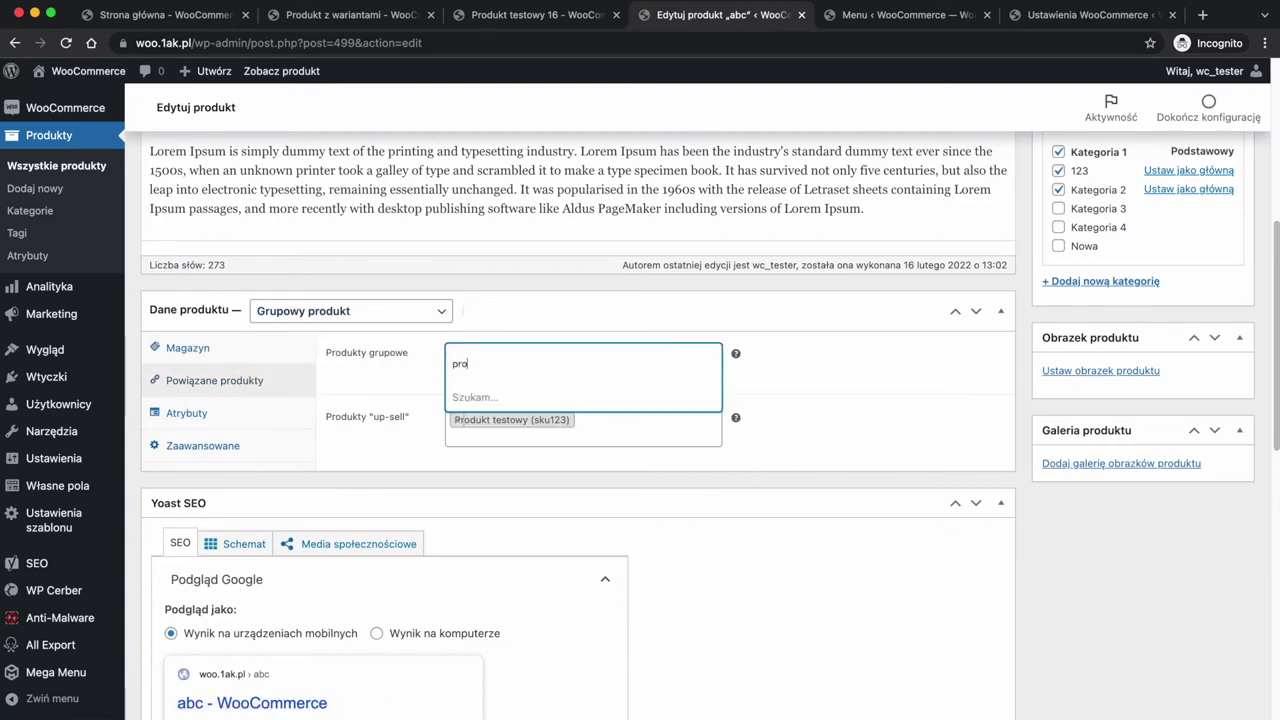
click(533, 400)
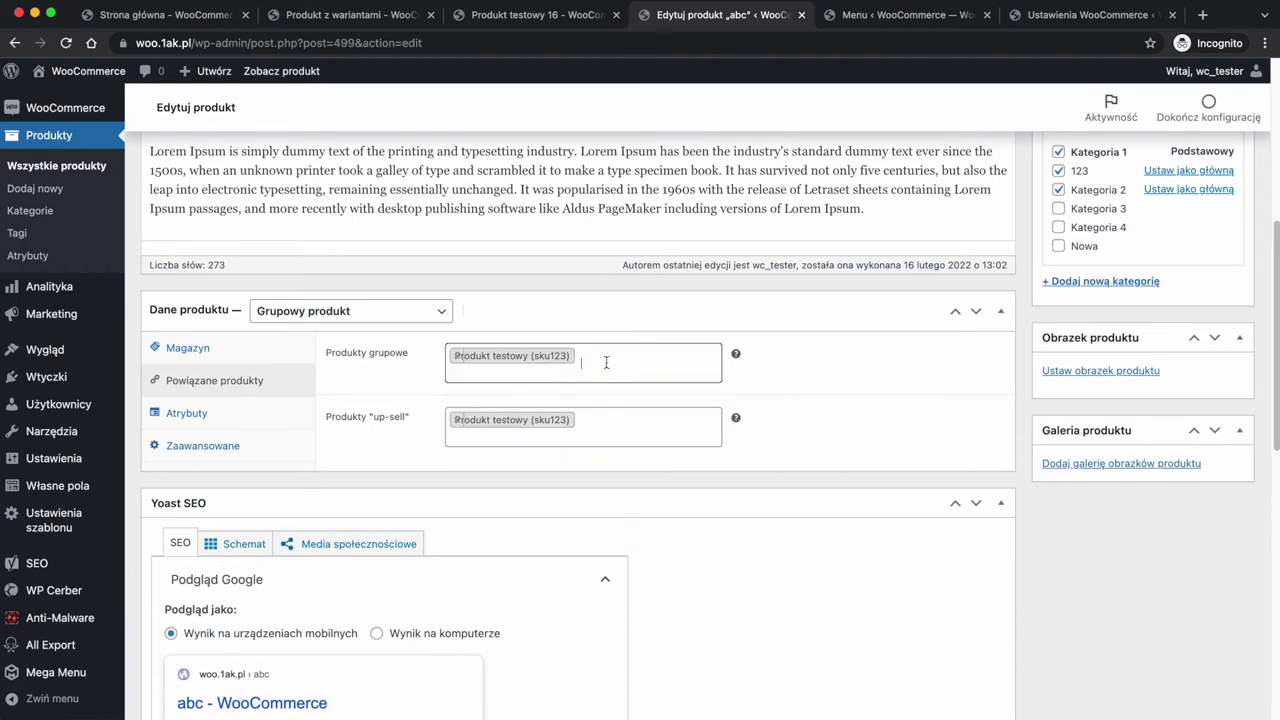
click(633, 359)
text(produkt)
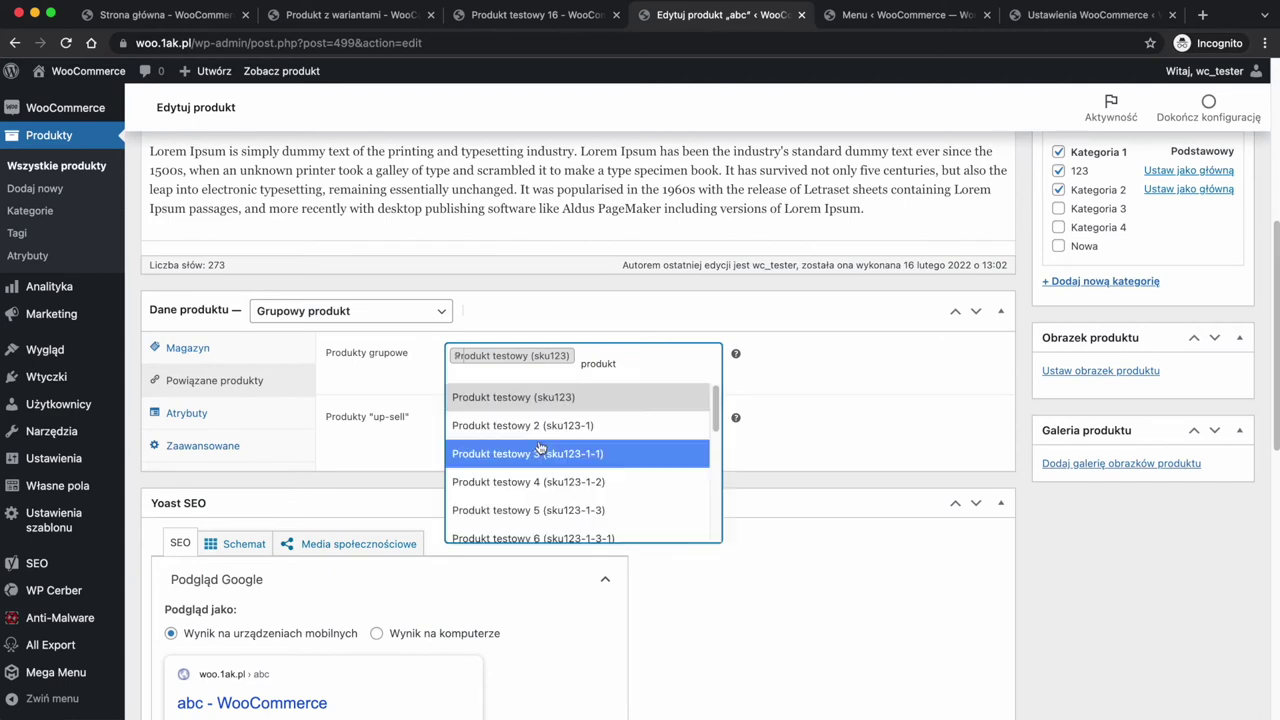
click(532, 452)
click(636, 390)
text(test)
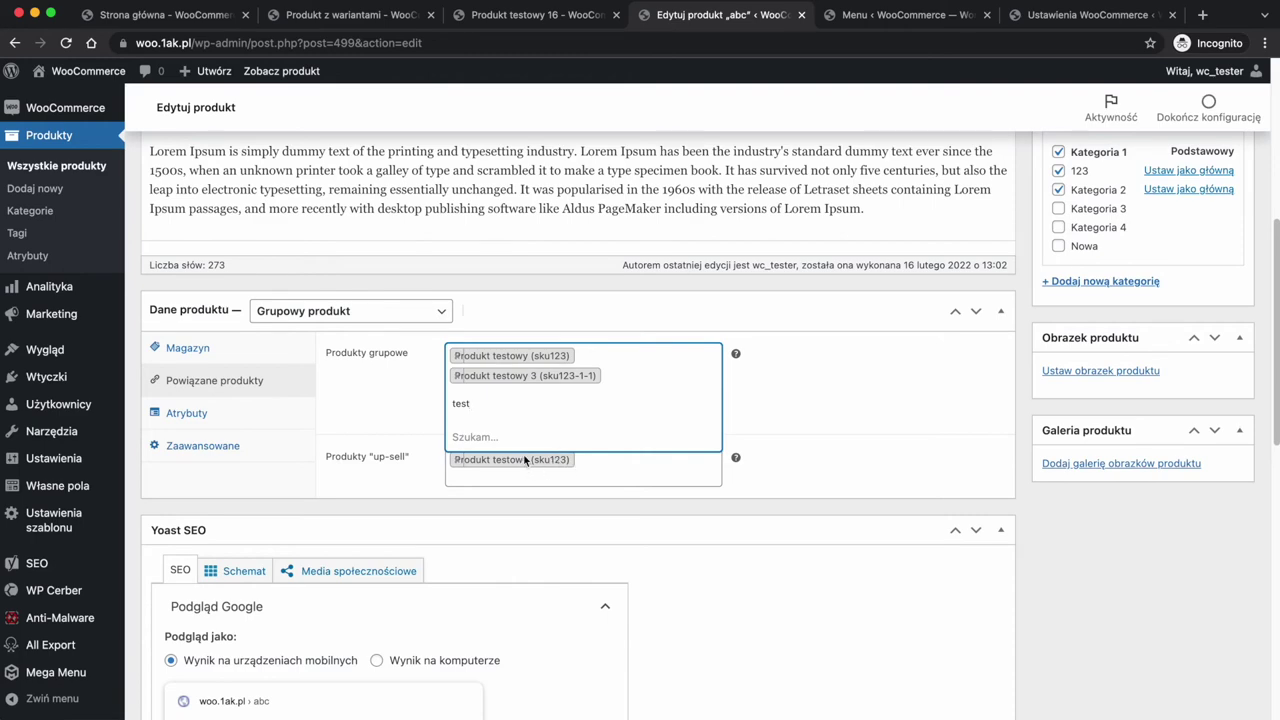
click(514, 524)
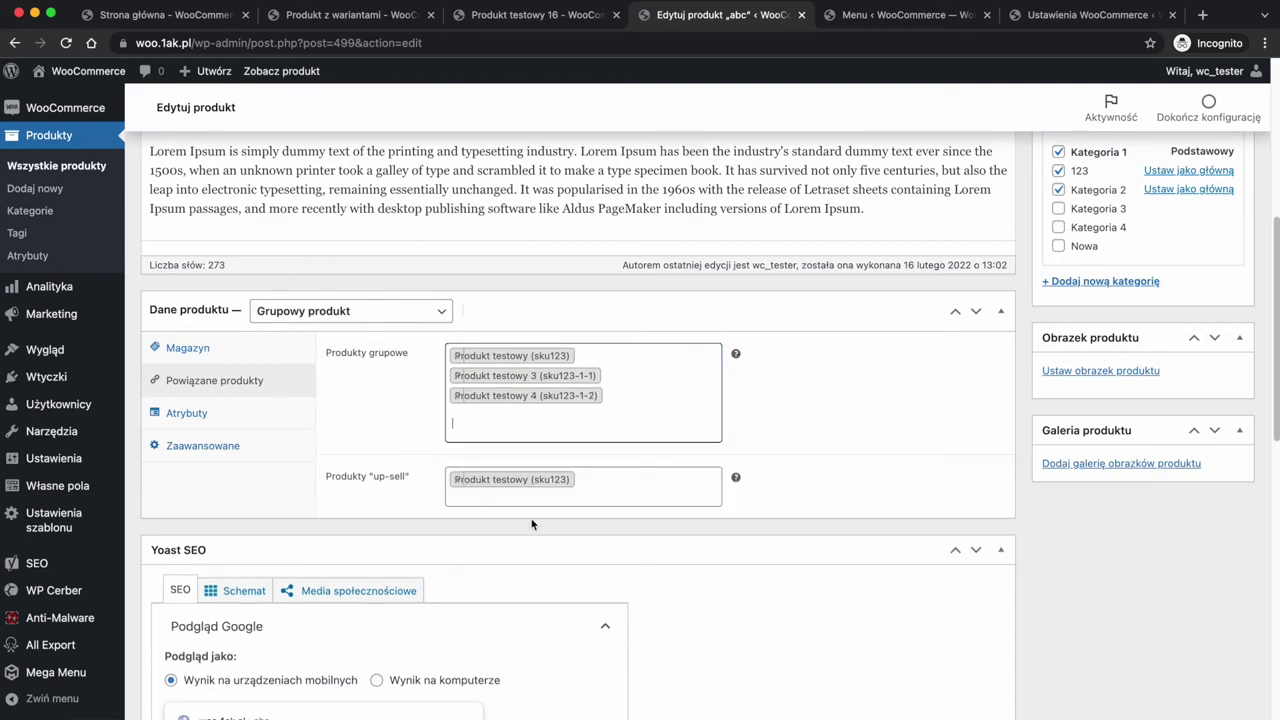
scroll(1015, 422, up, 1)
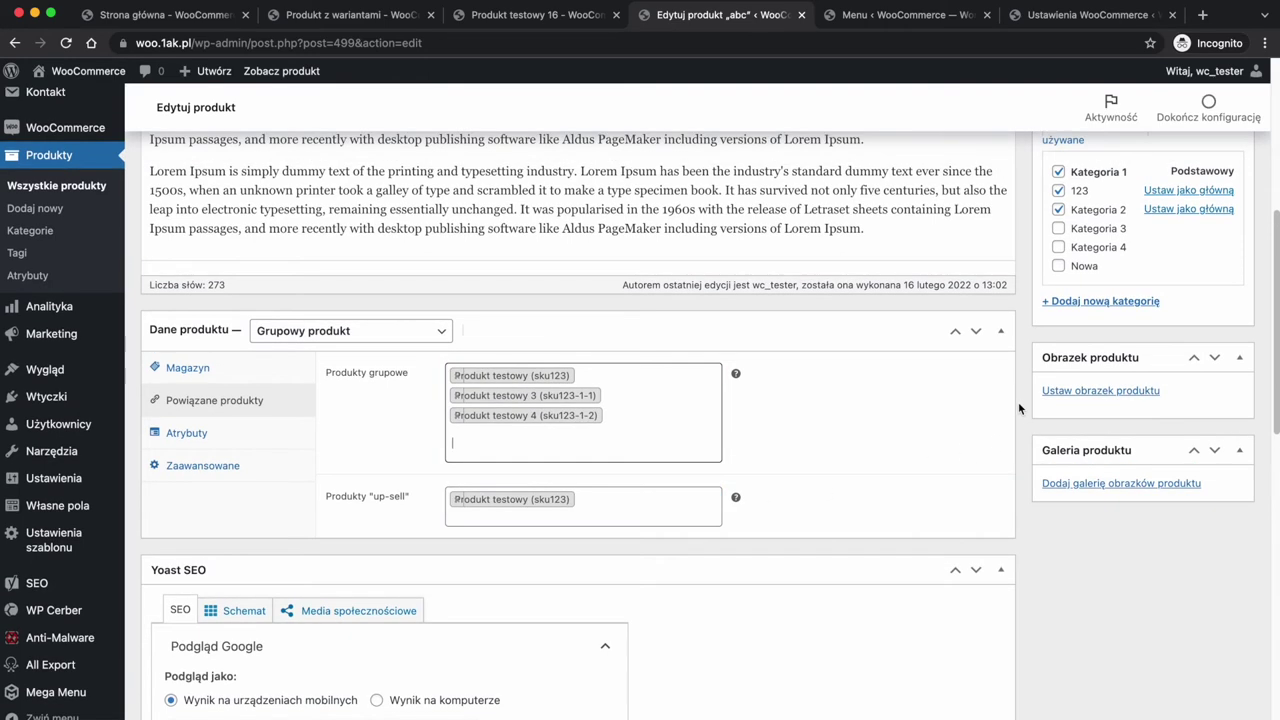
scroll(1019, 408, up, 5)
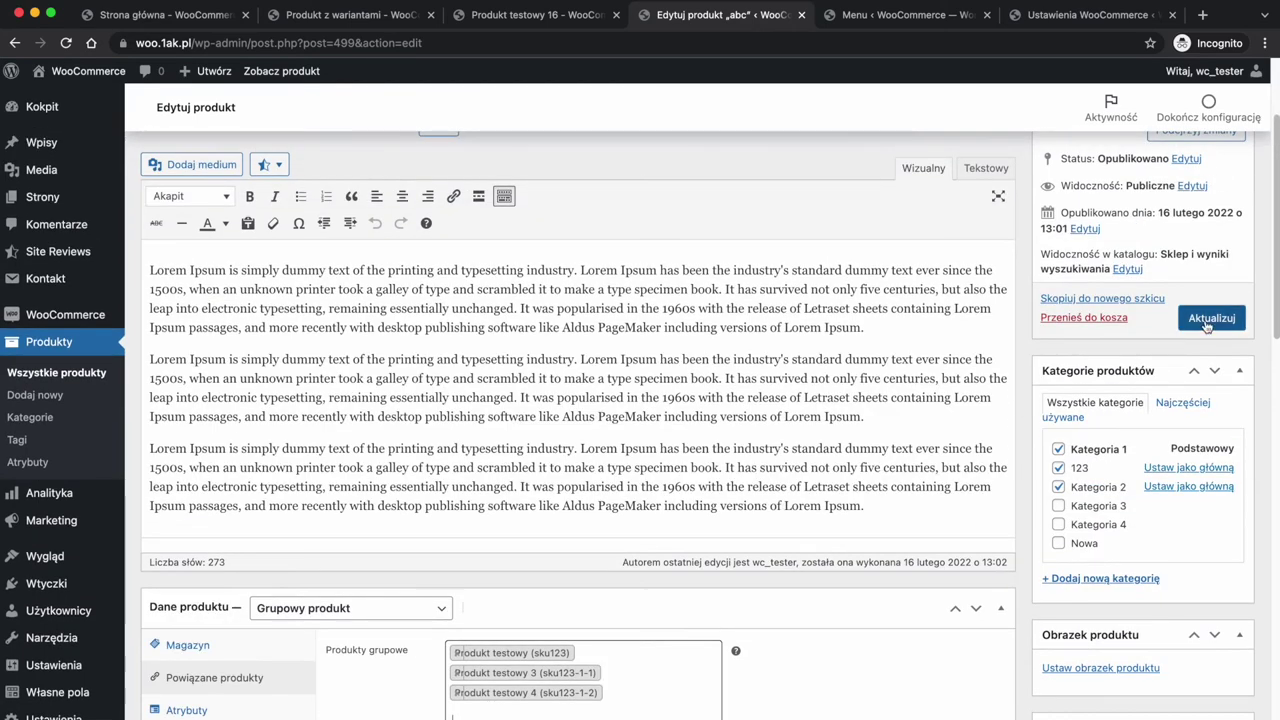
Change the product type to Produkt z wariantami
scroll(509, 519, down, 4)
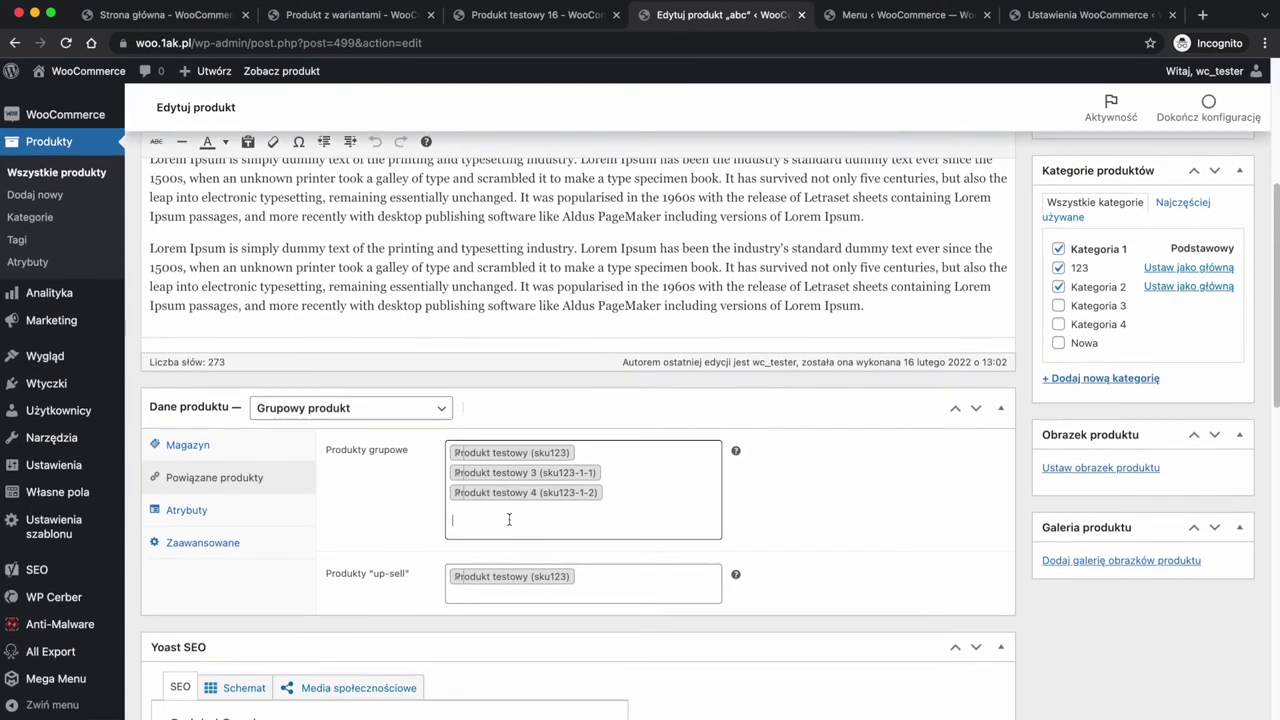
click(284, 397)
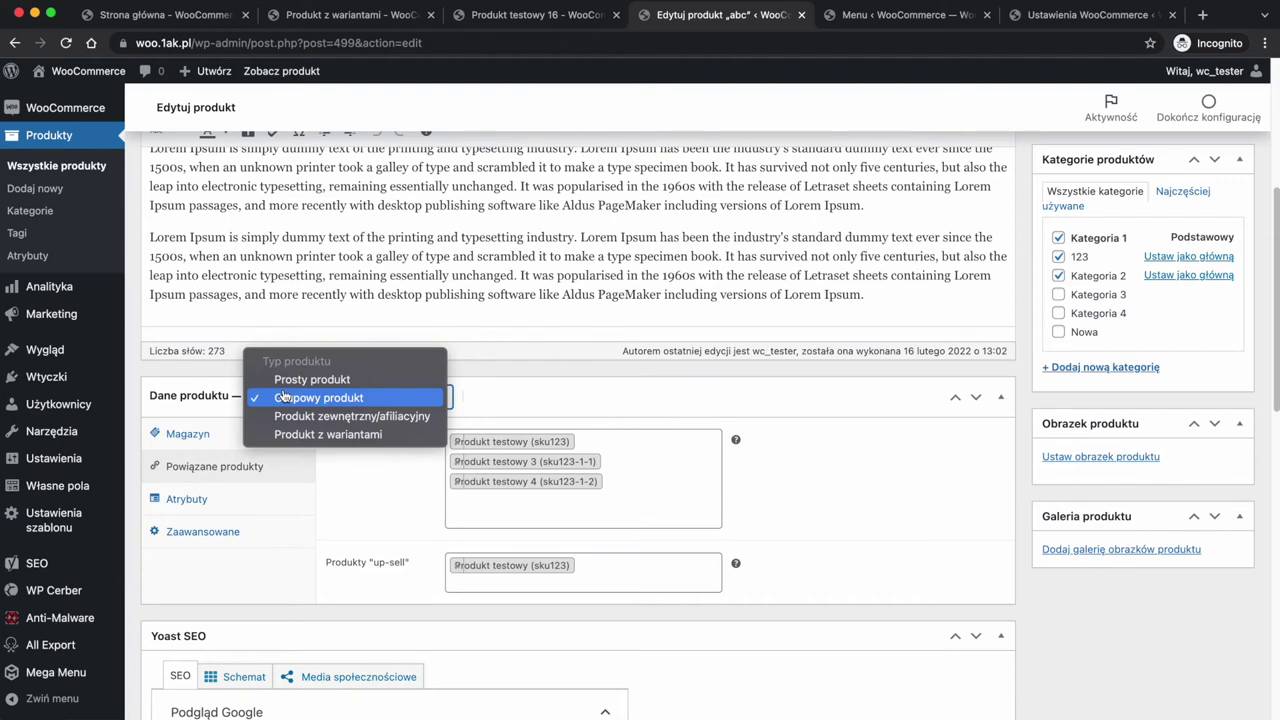
click(318, 435)
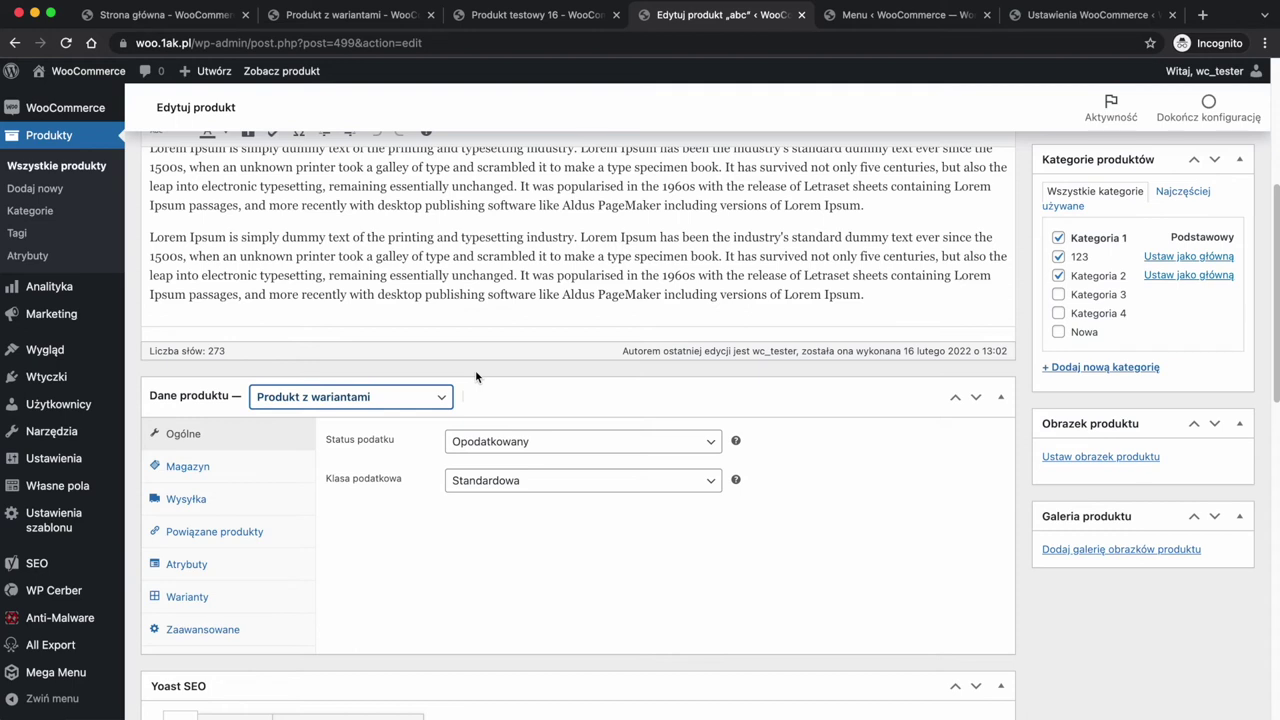
Try out the variants on the Produkt z wariantami shop page by choosing size S and material plastik
click(340, 16)
click(855, 285)
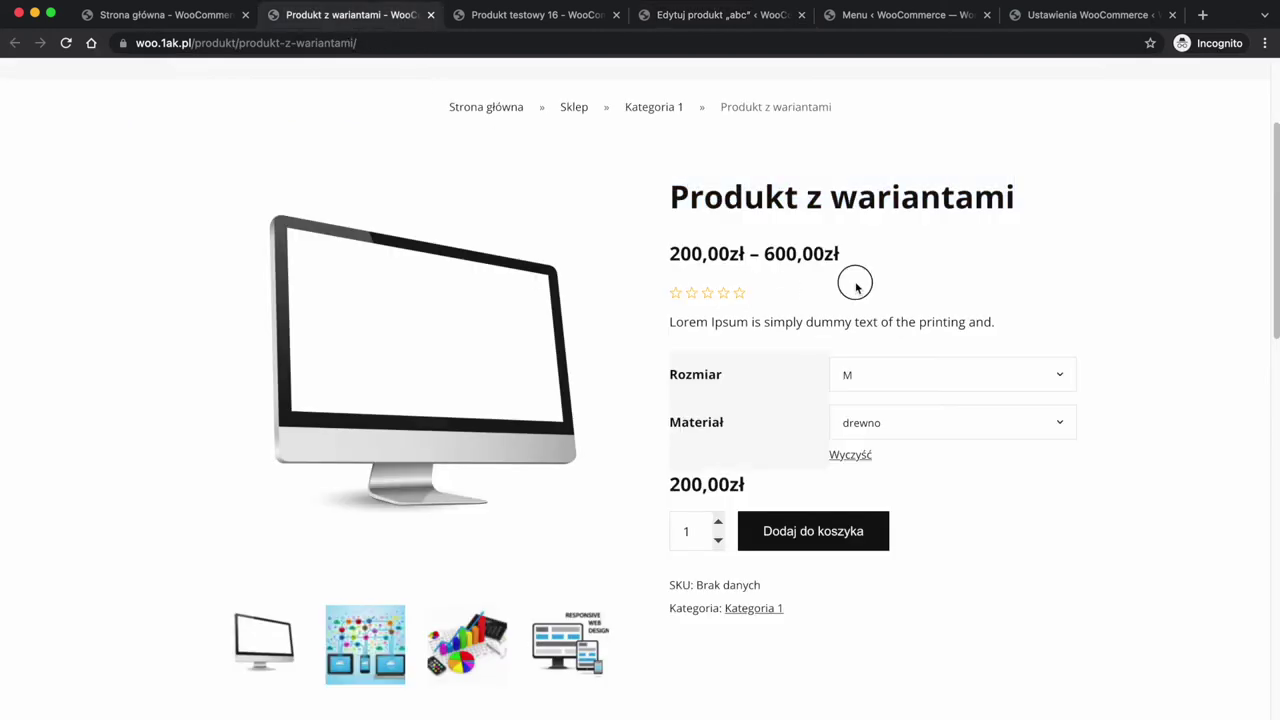
click(868, 375)
click(871, 392)
click(905, 420)
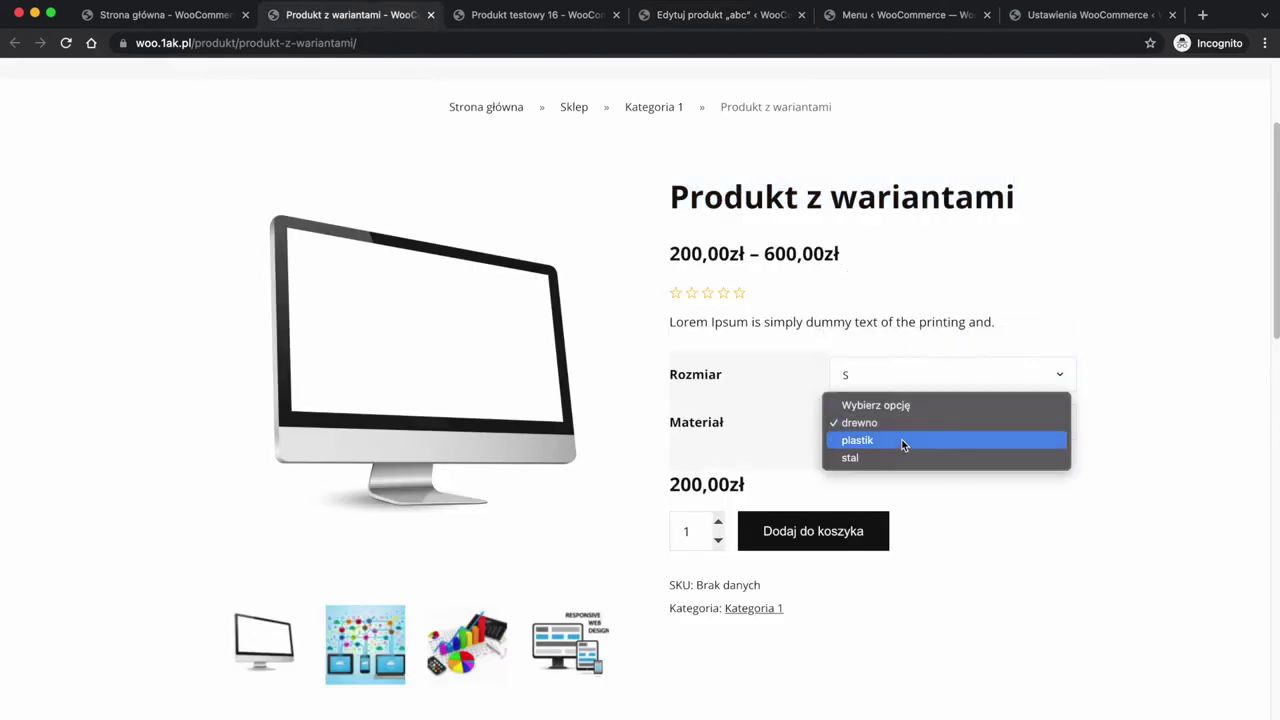
click(900, 442)
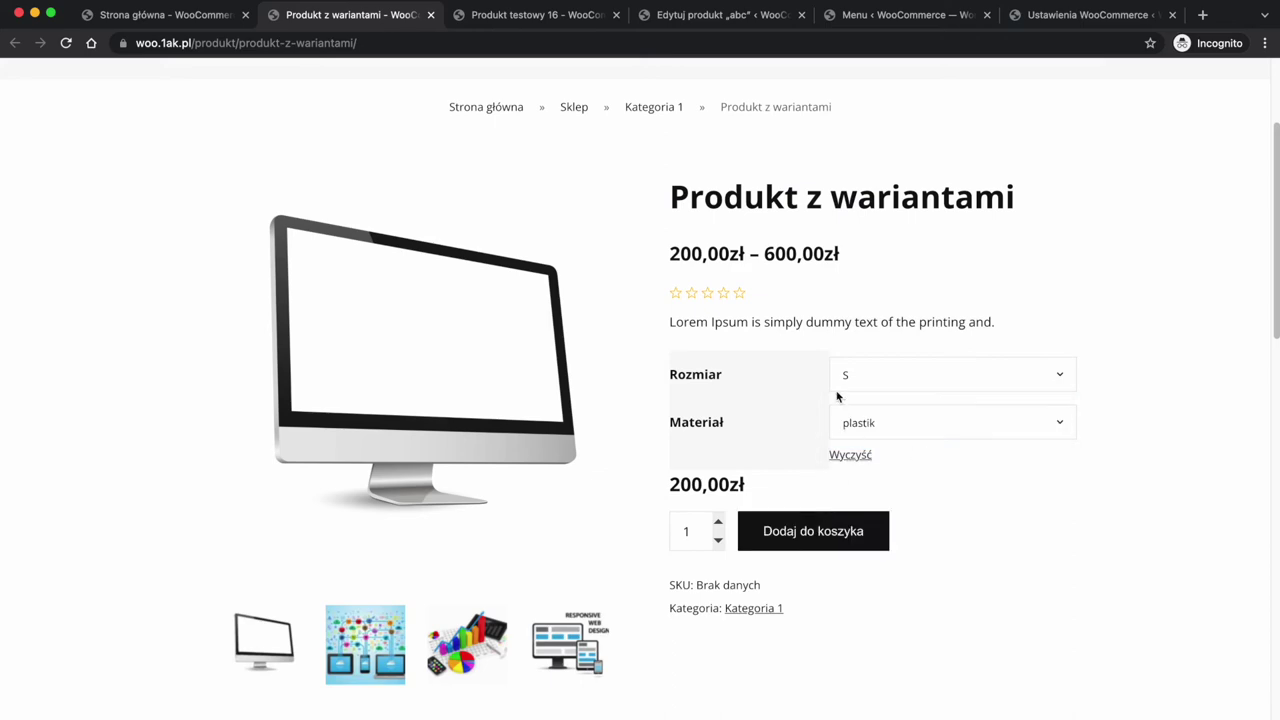
Return to editing the abc product and review the product type choices, keeping Produkt z wariantami
click(760, 16)
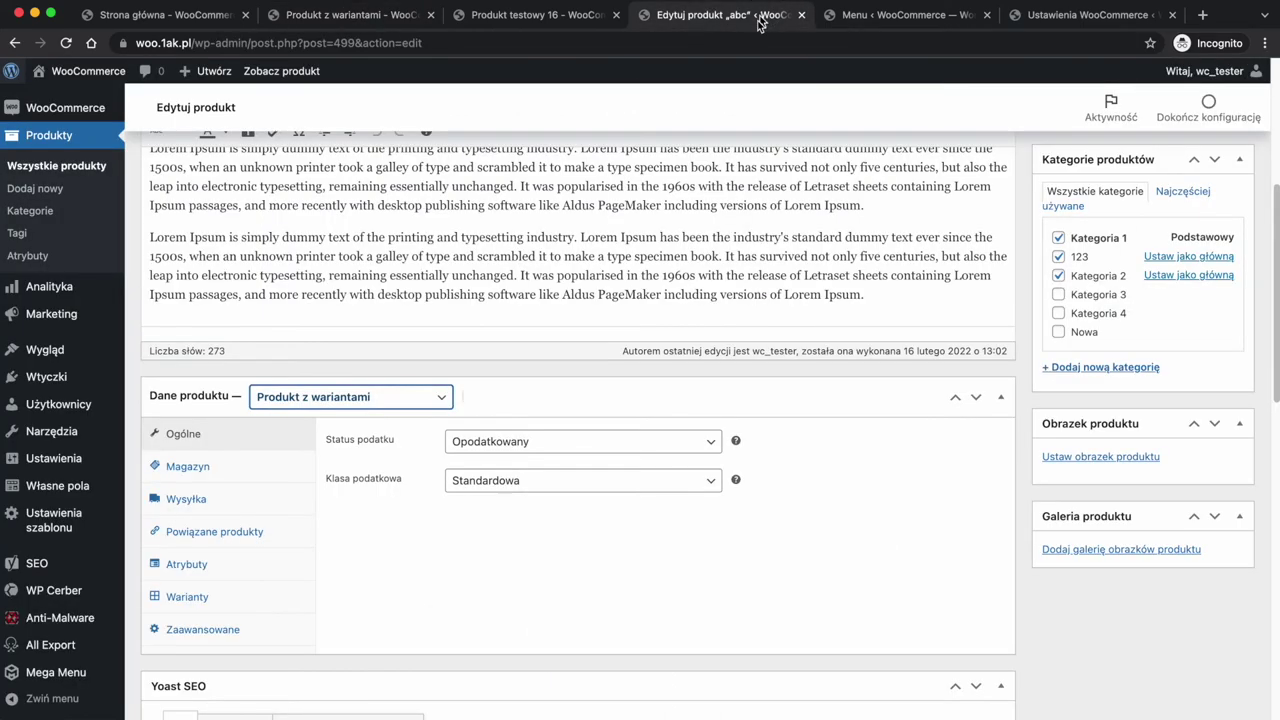
scroll(606, 567, down, 4)
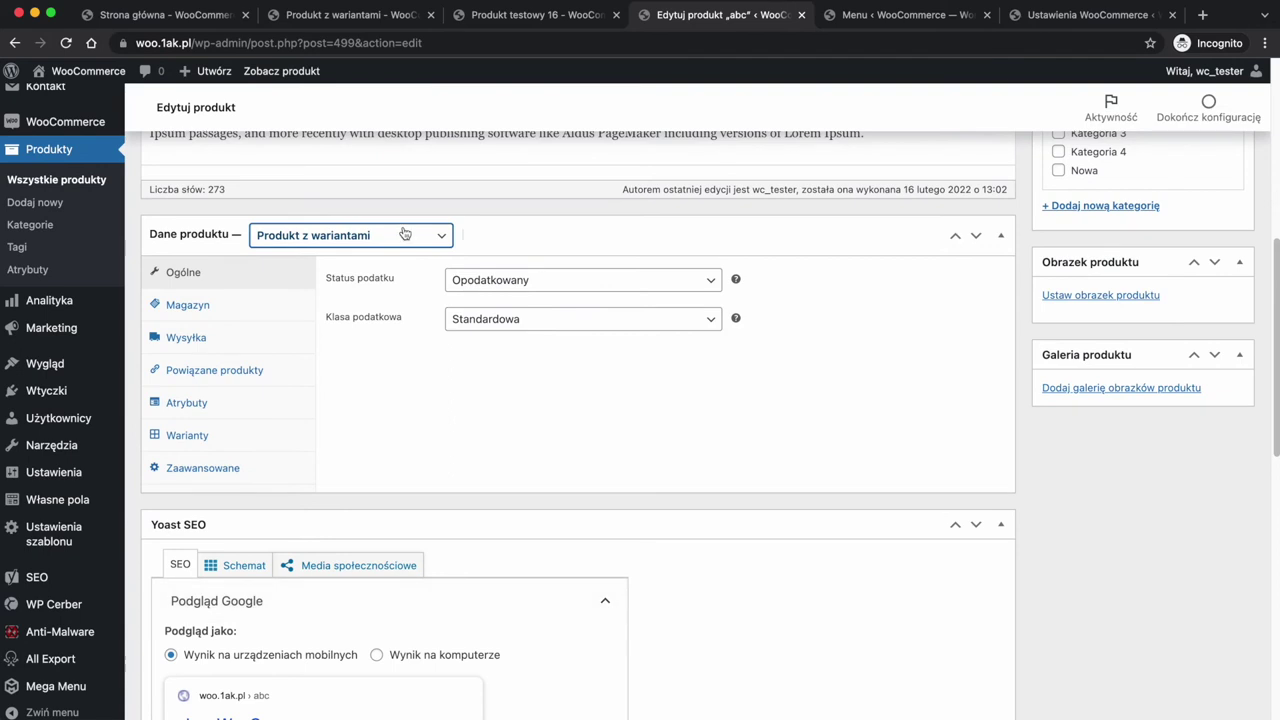
click(289, 238)
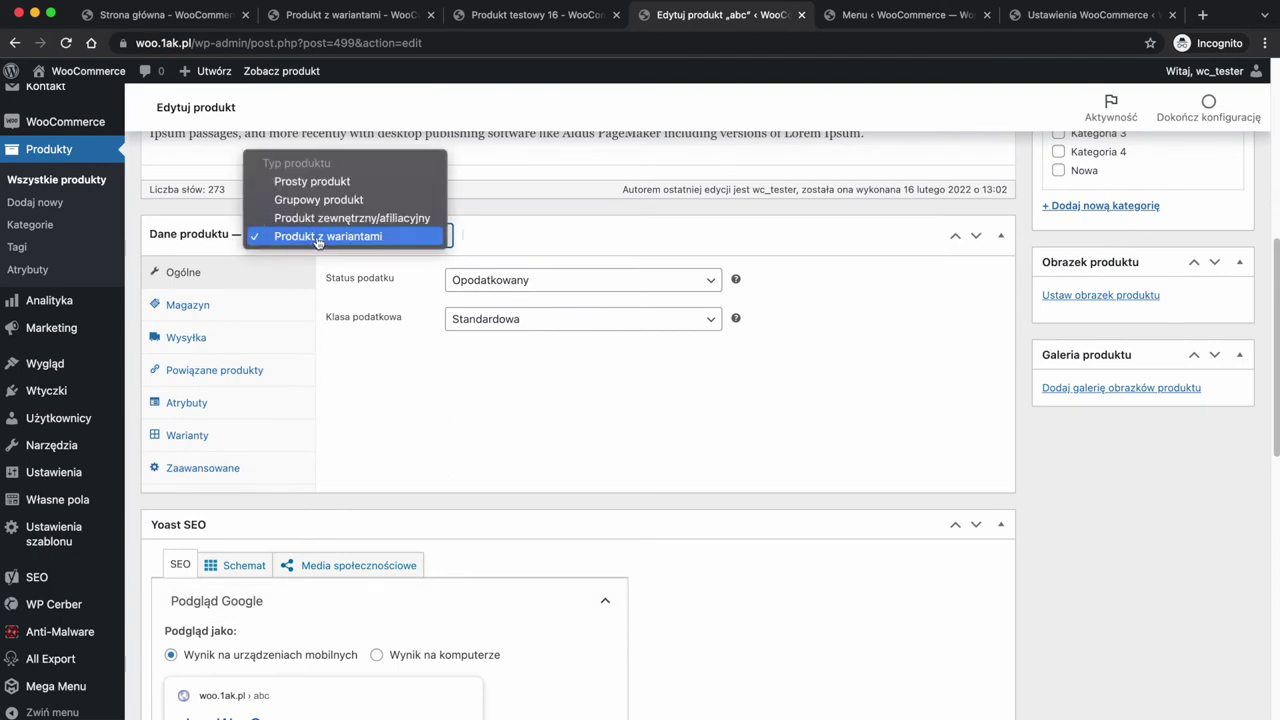
click(317, 240)
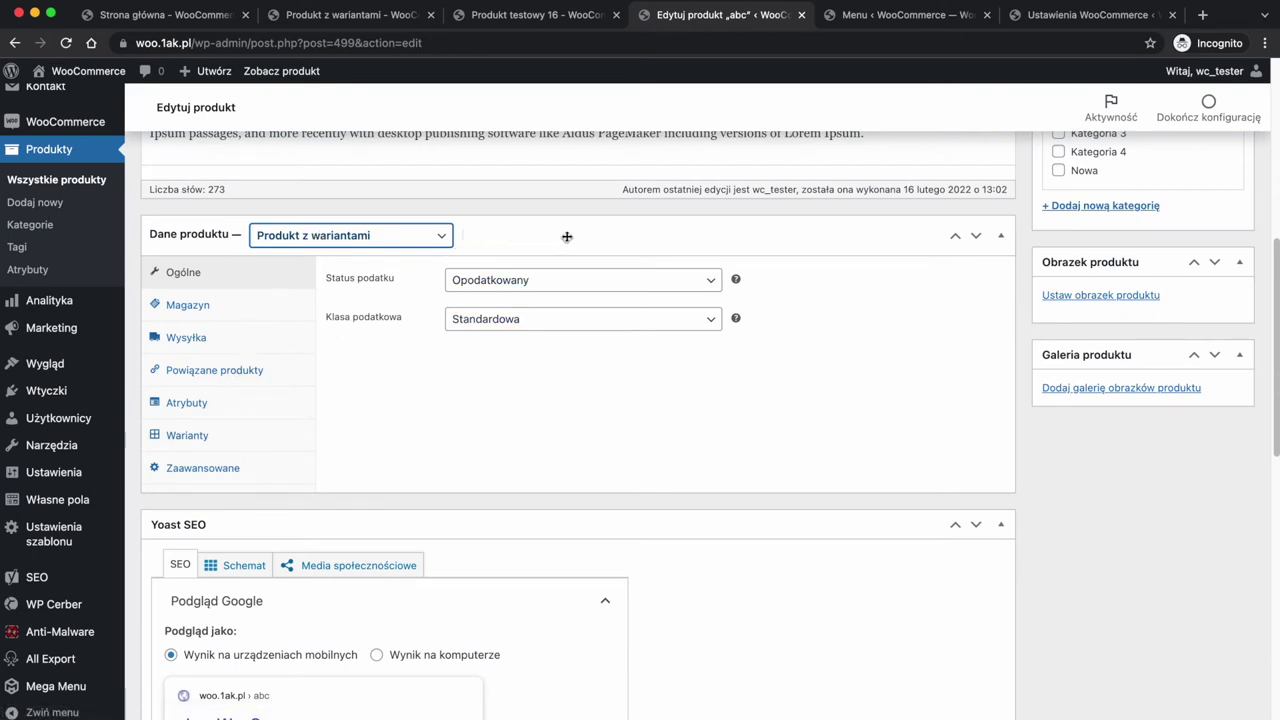
Review the variable product's data sections: Warianty, Atrybuty, Ogólne, Magazyn, Wysyłka, Powiązane produkty and Zaawansowane
click(193, 441)
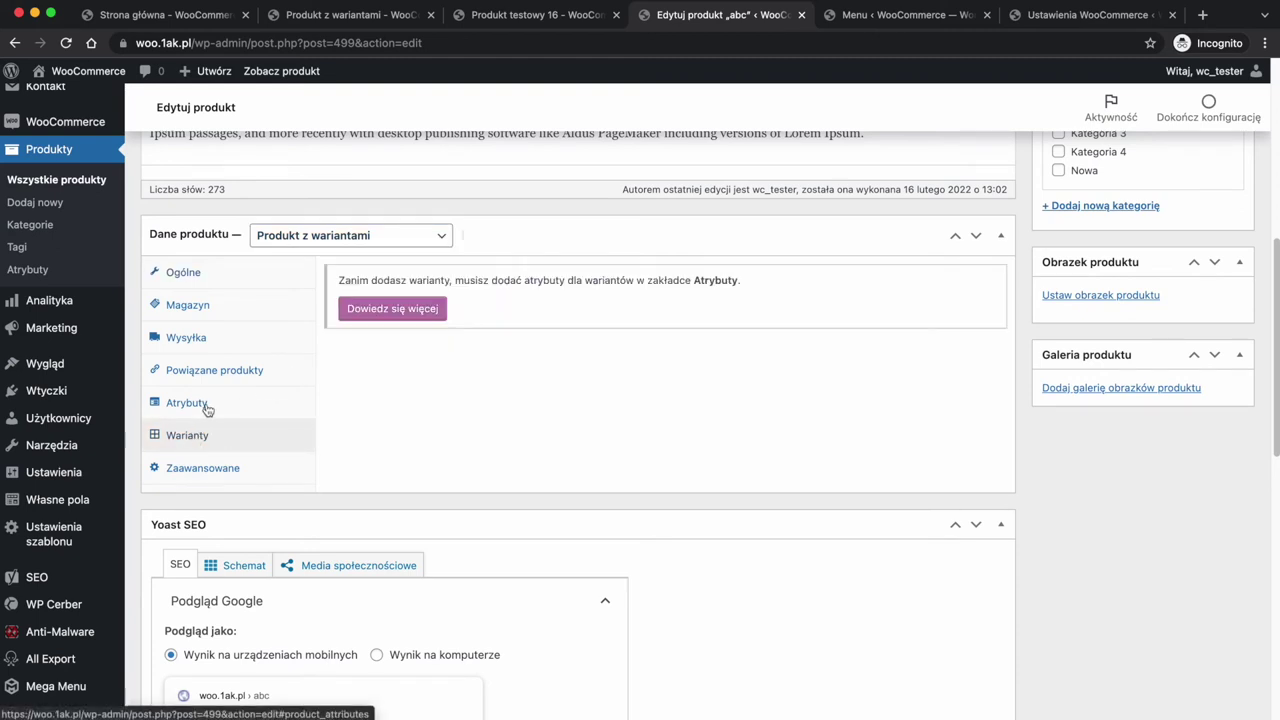
click(206, 406)
click(231, 278)
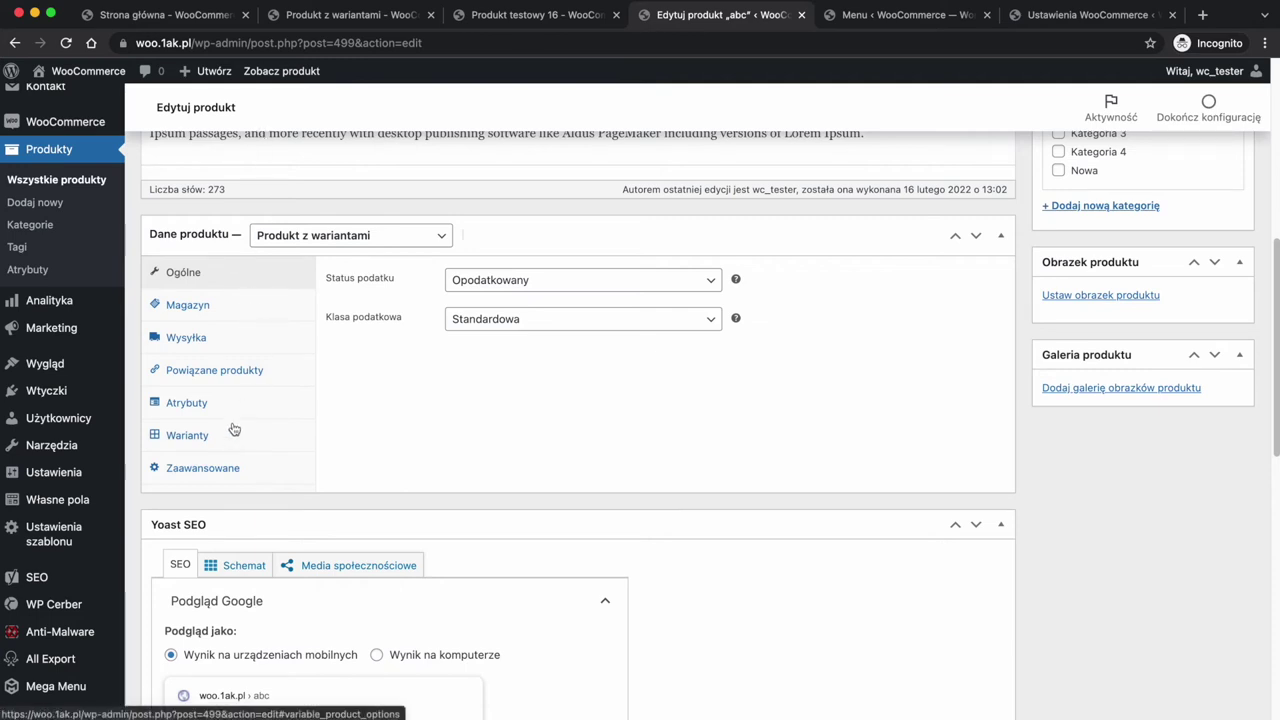
click(235, 307)
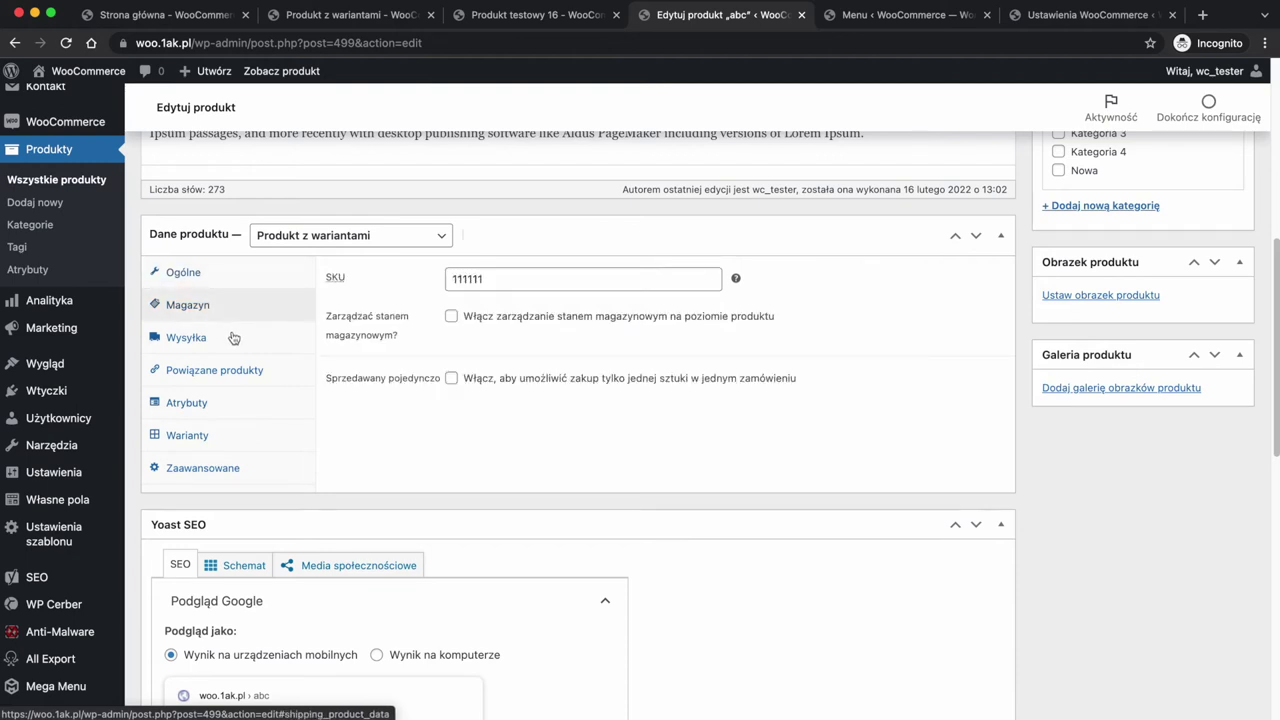
click(234, 339)
click(229, 373)
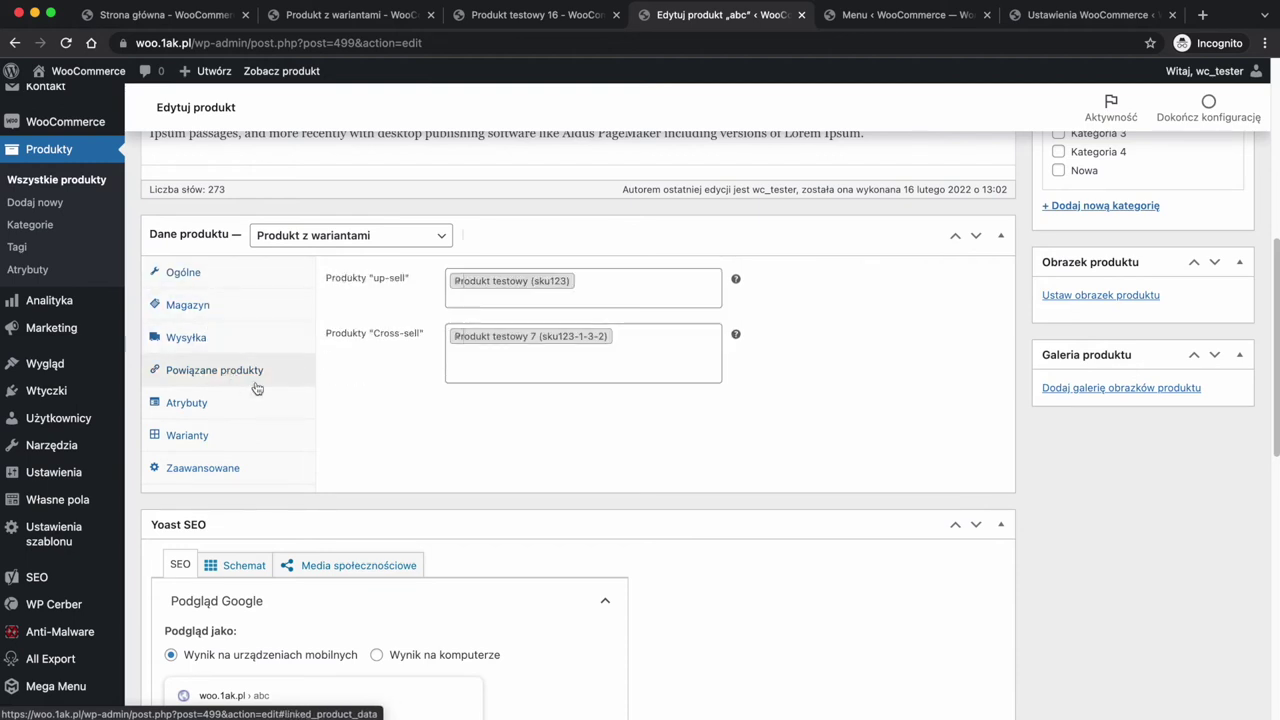
click(236, 476)
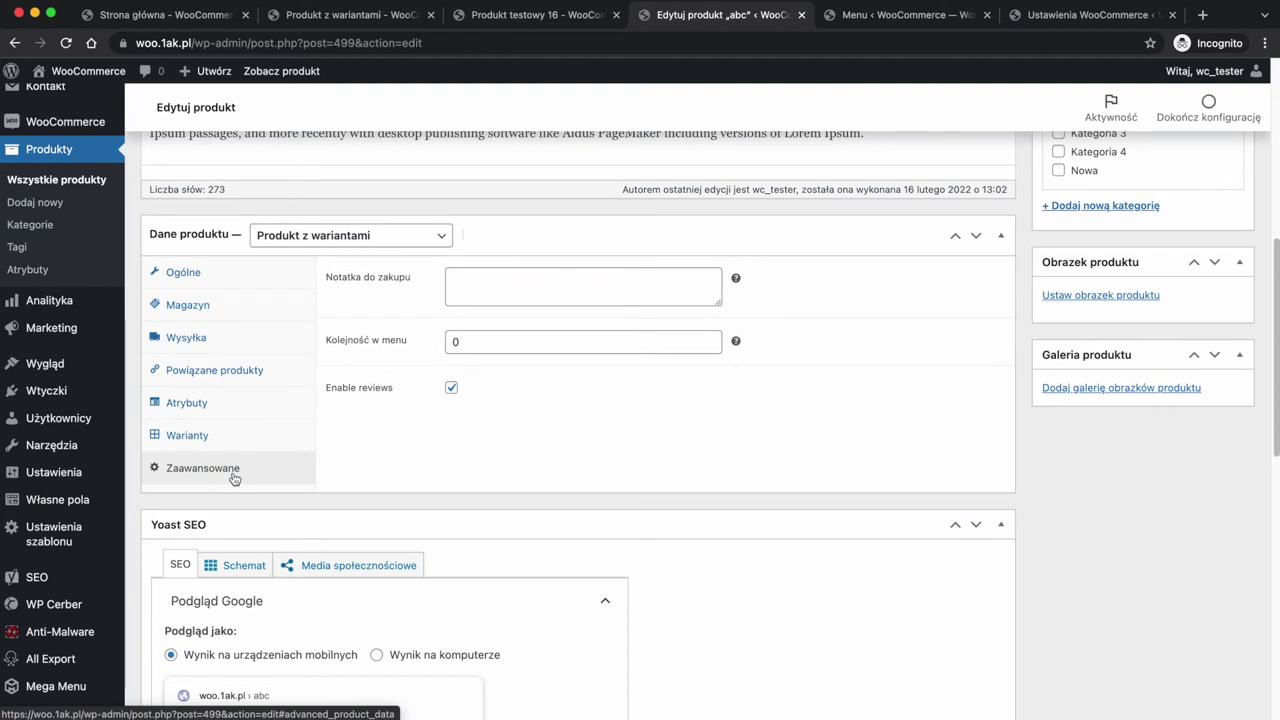
Delete the asdfdas attribute from the product's Atrybuty section and accept the removal
click(253, 405)
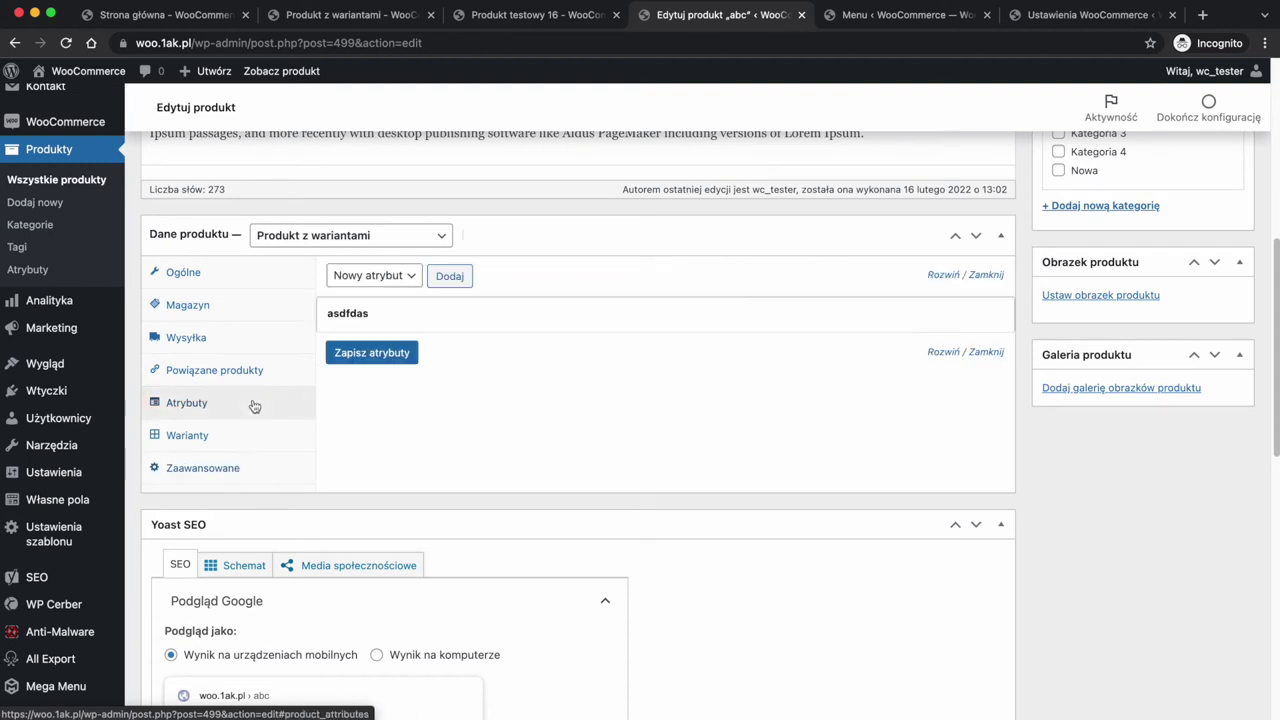
click(994, 316)
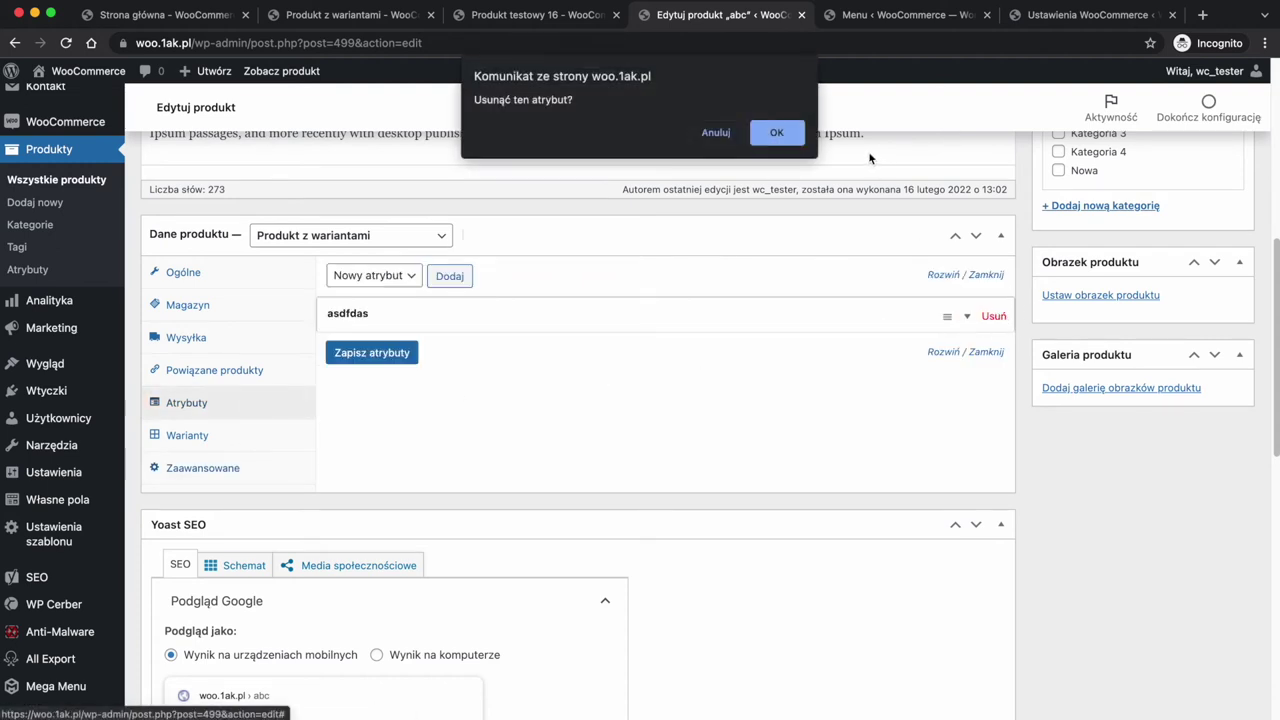
click(790, 131)
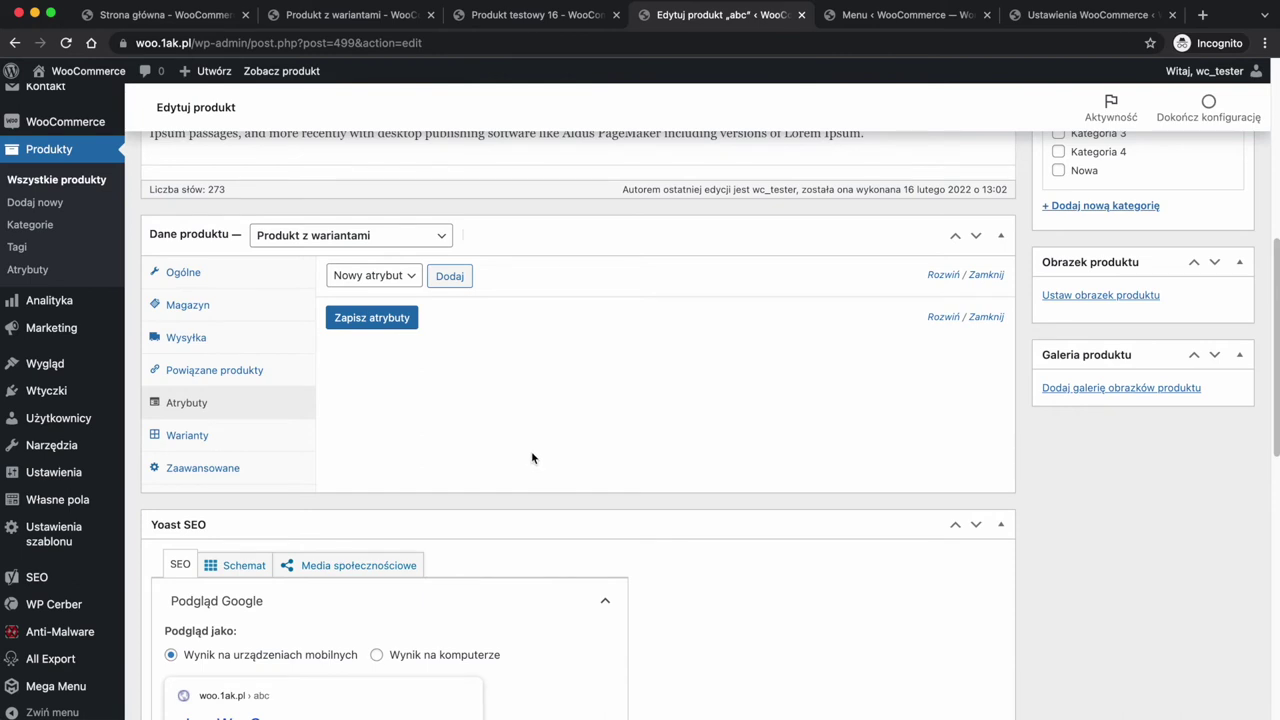
Read the notice in the Warianty section about what is required before adding variants
click(295, 444)
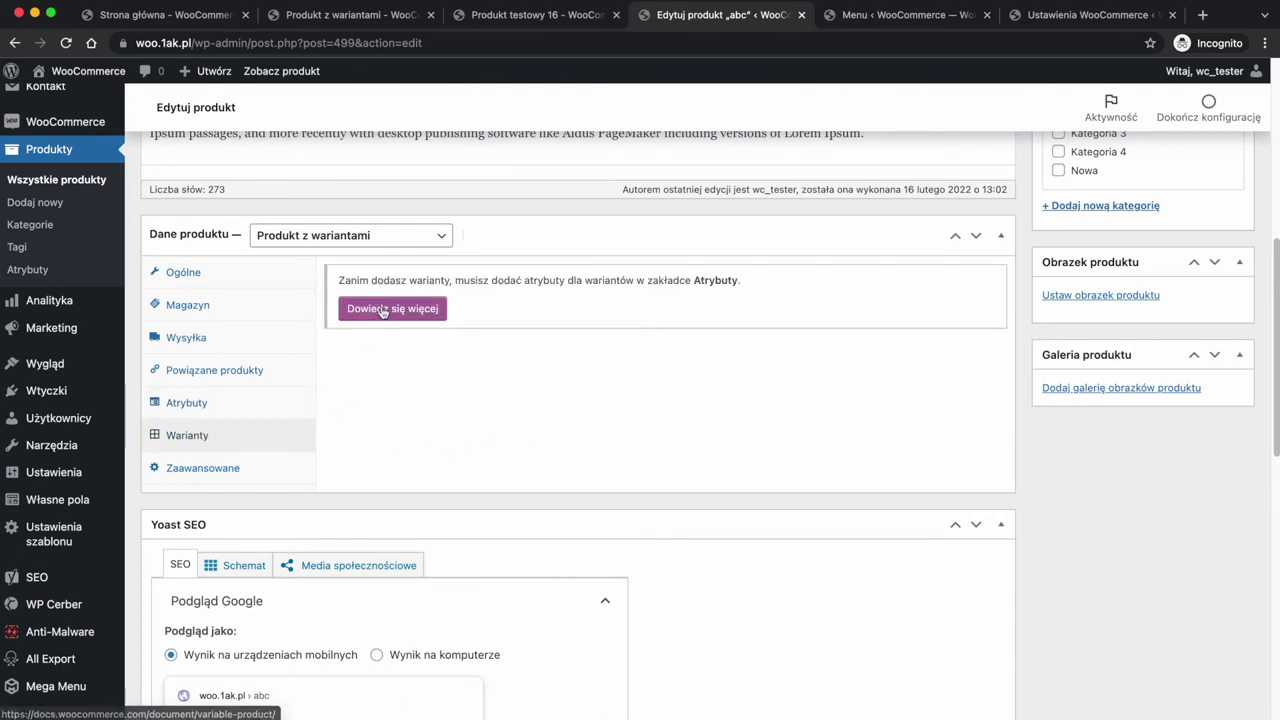
drag(336, 282, 777, 287)
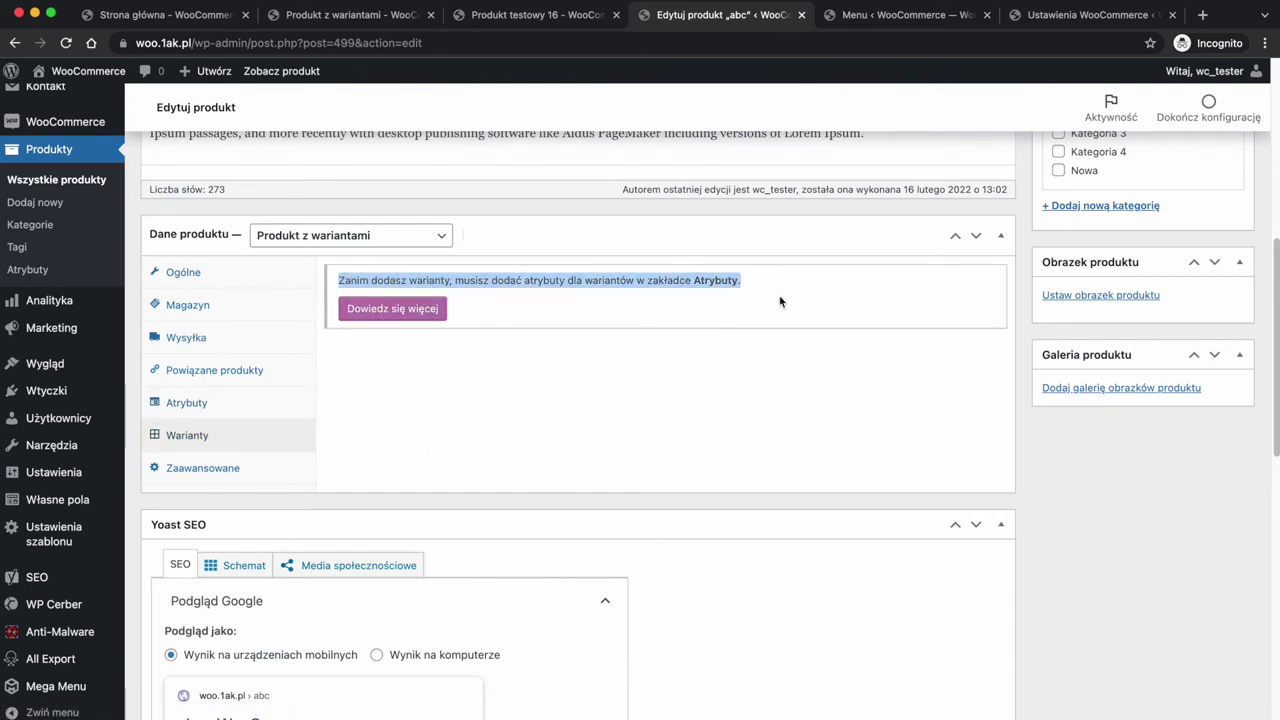
click(774, 297)
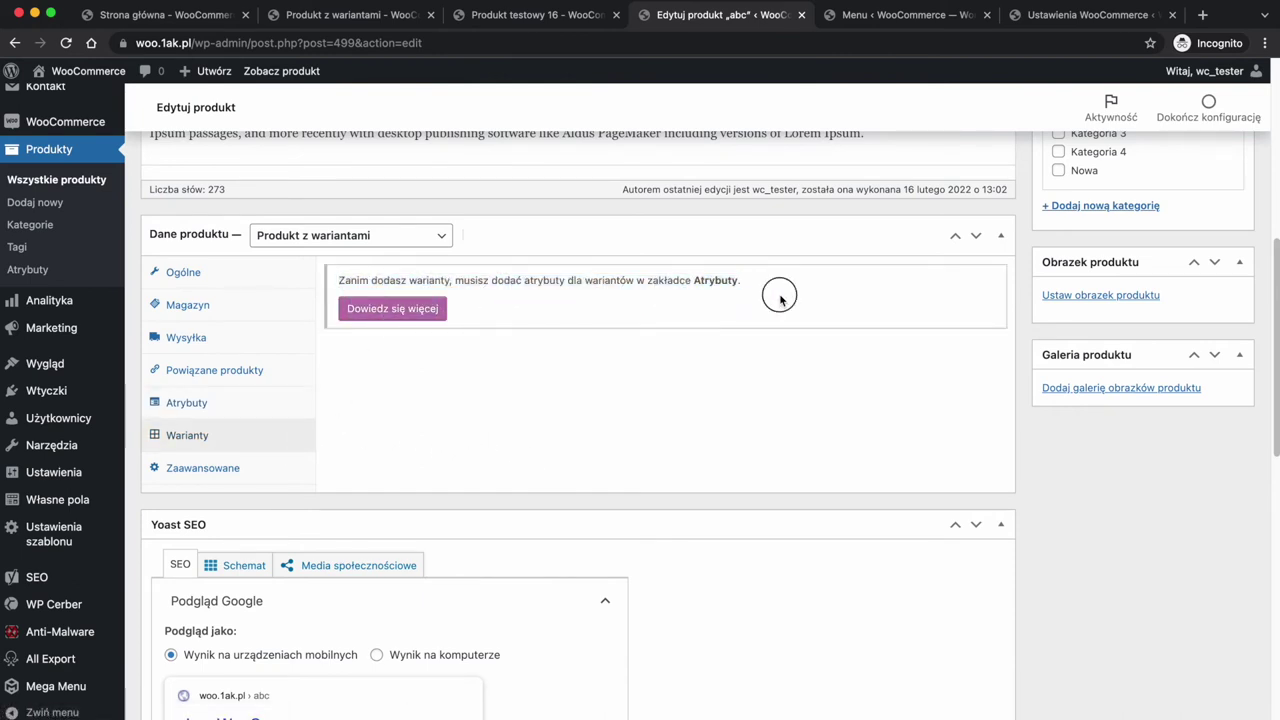
Compare the attribute choices offered in the product's Atrybuty section with the store-wide Atrybuty page, opened in a separate tab
click(226, 410)
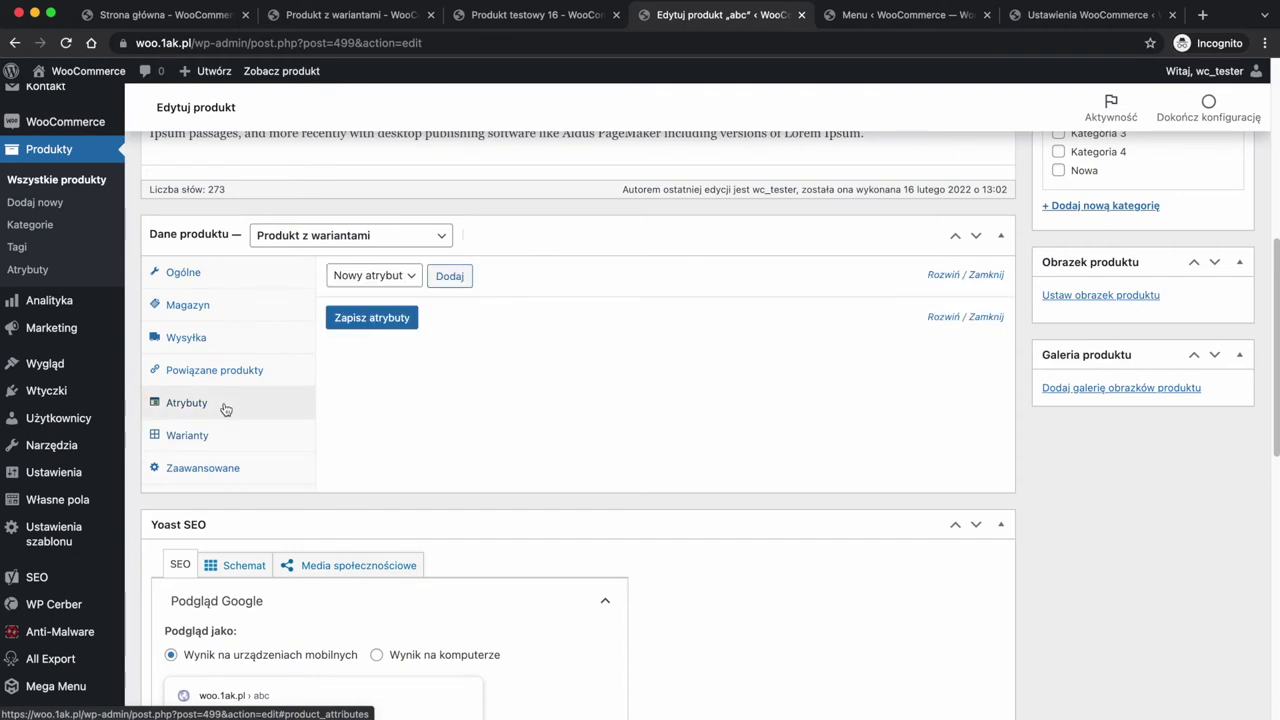
click(380, 276)
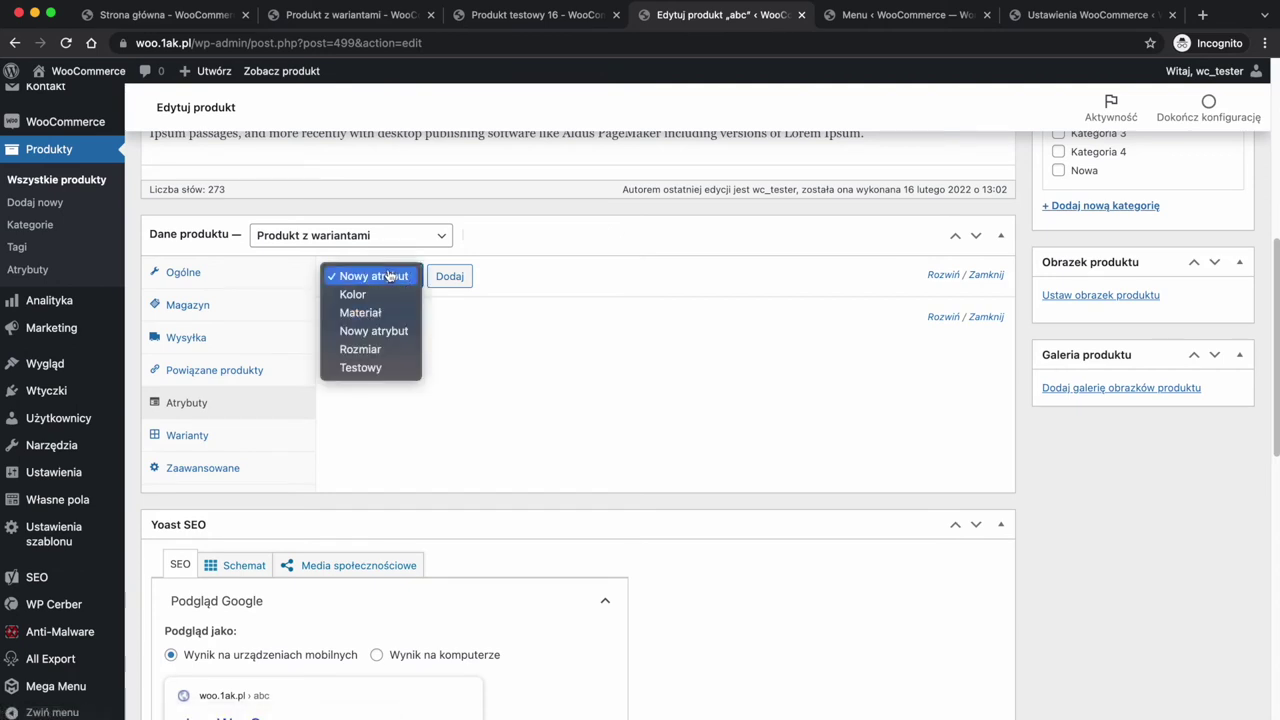
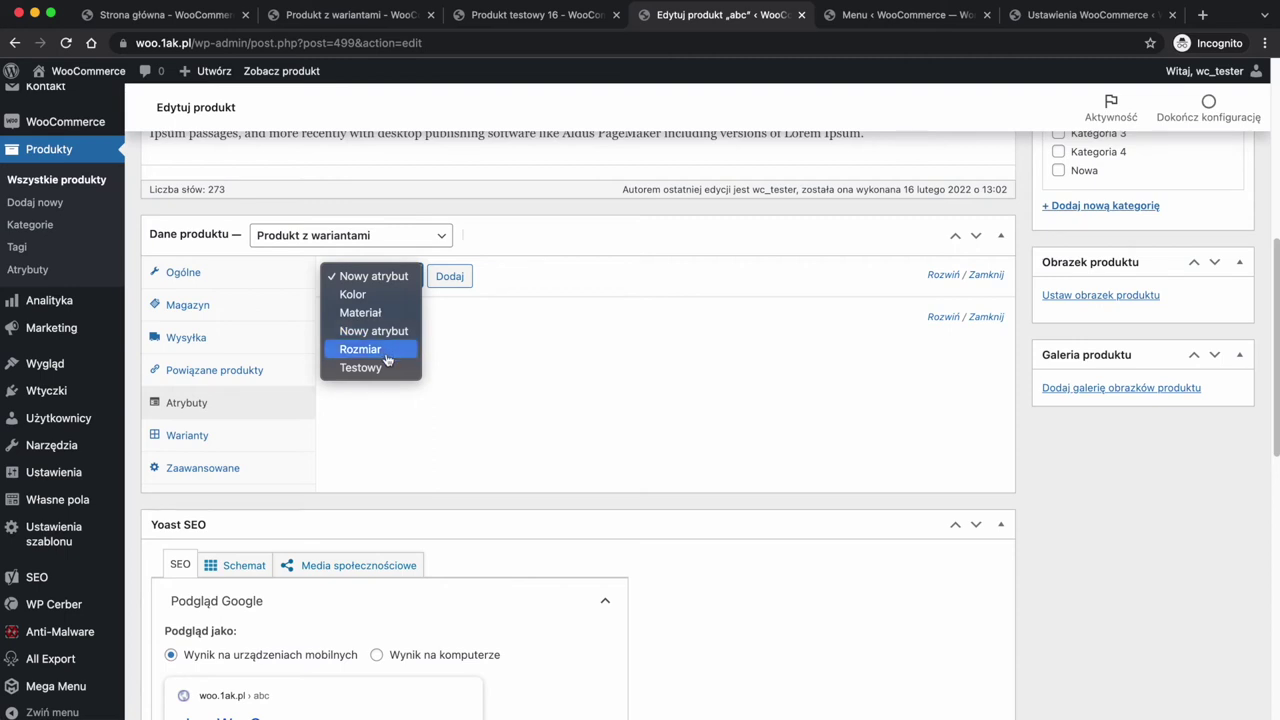
click(190, 208)
super+click(31, 271)
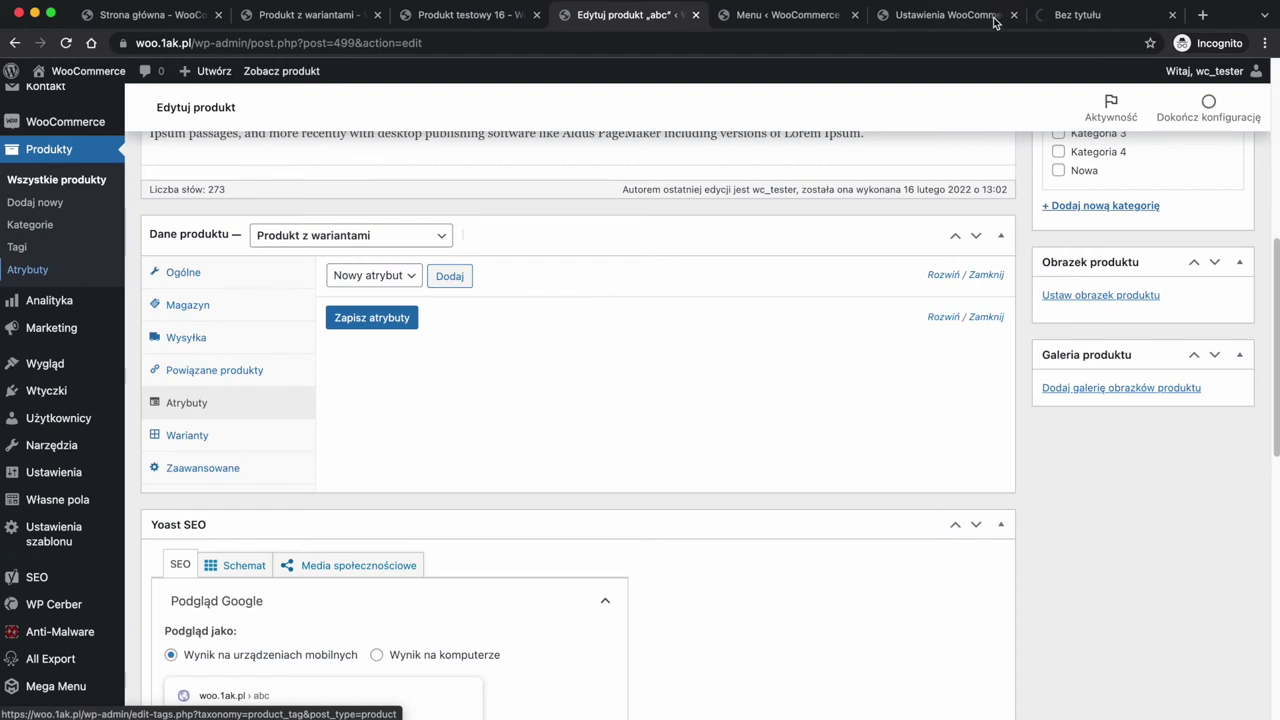
click(1087, 17)
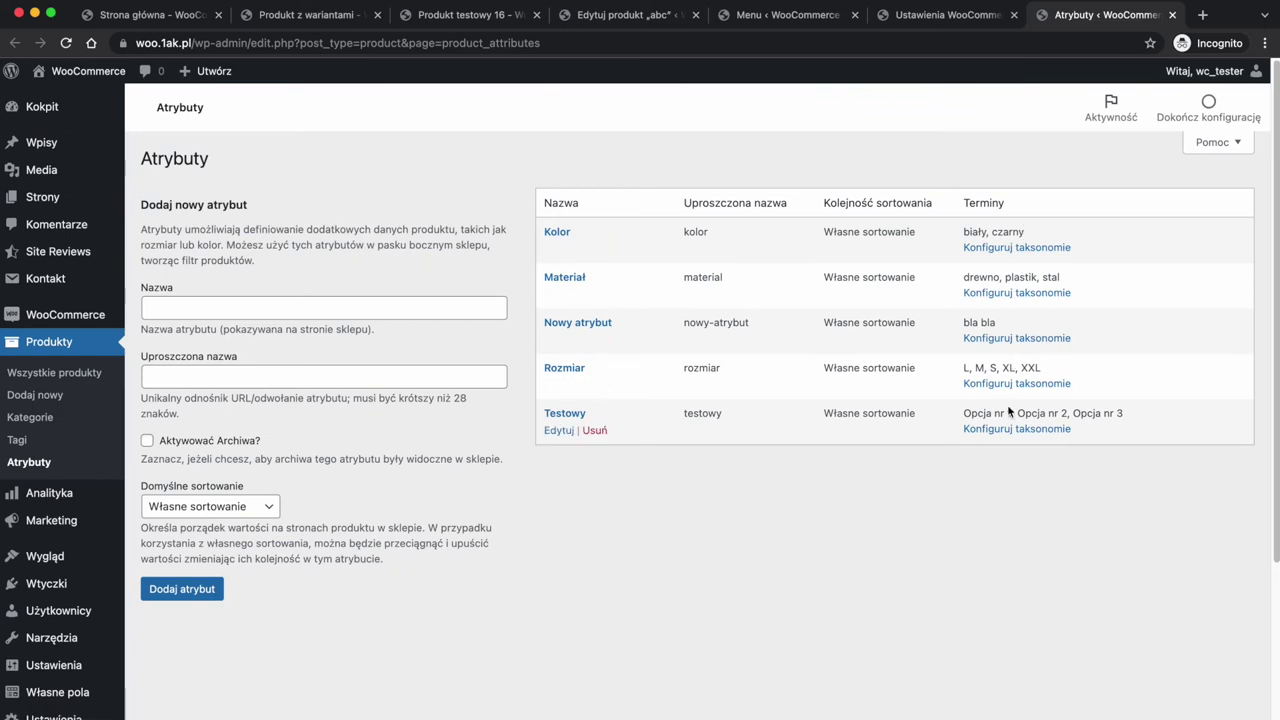
click(628, 17)
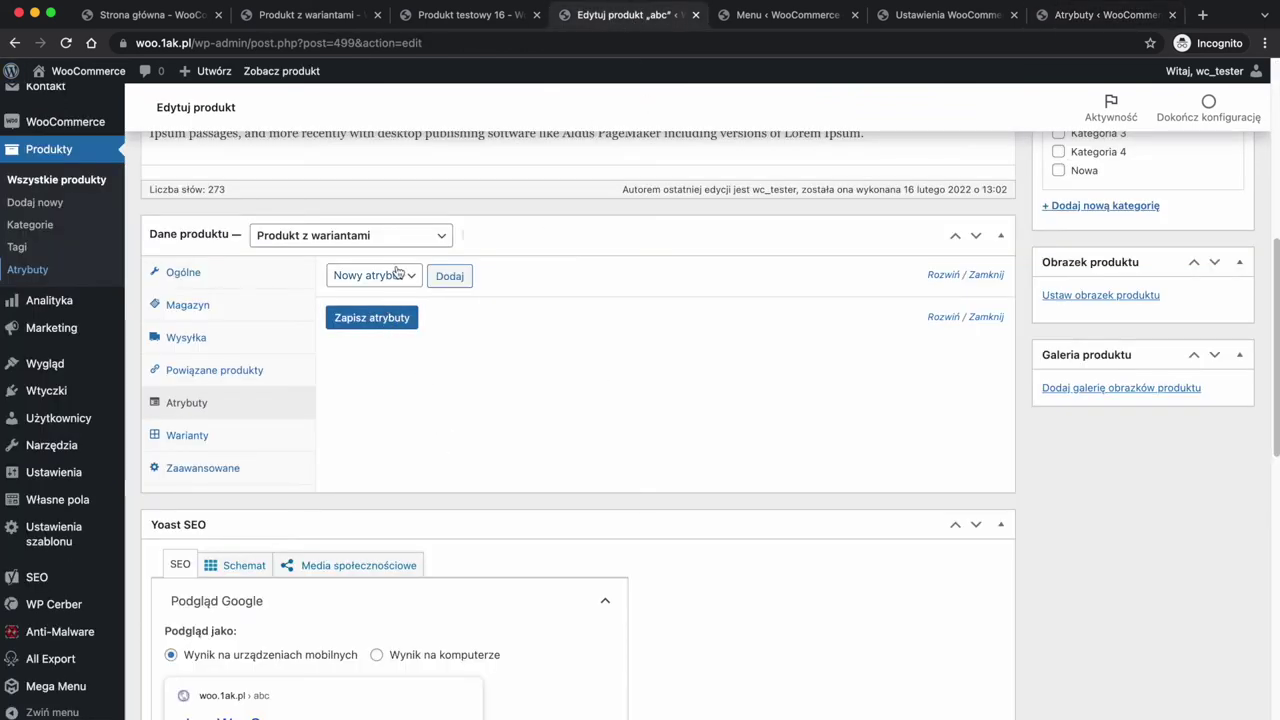
click(1093, 19)
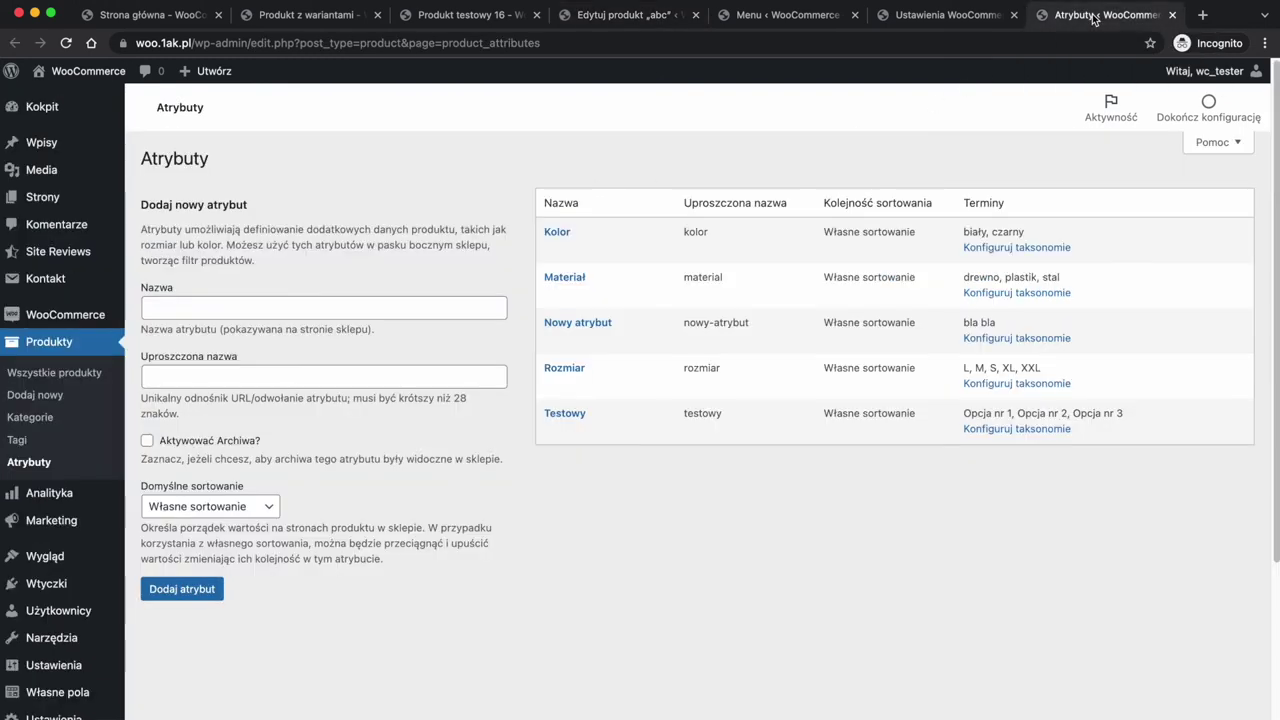
click(661, 20)
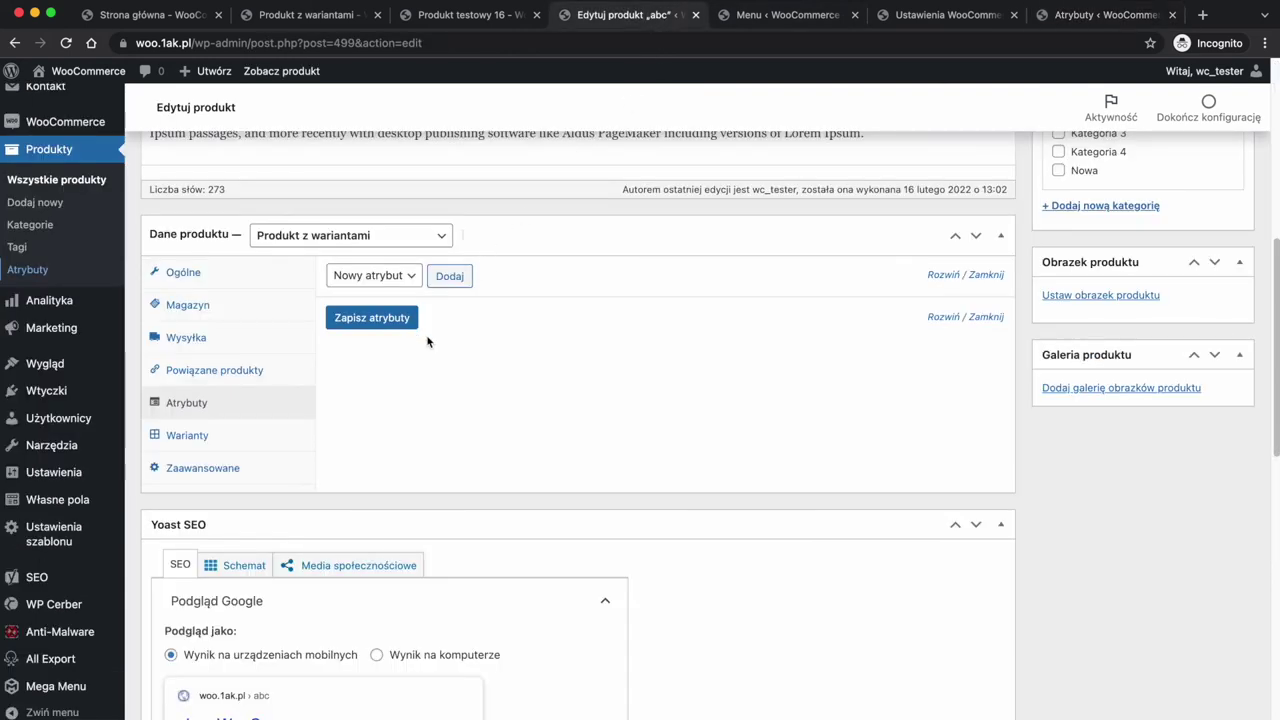
Add the Rozmiar attribute to the product and choose L, M and S as its values
click(404, 283)
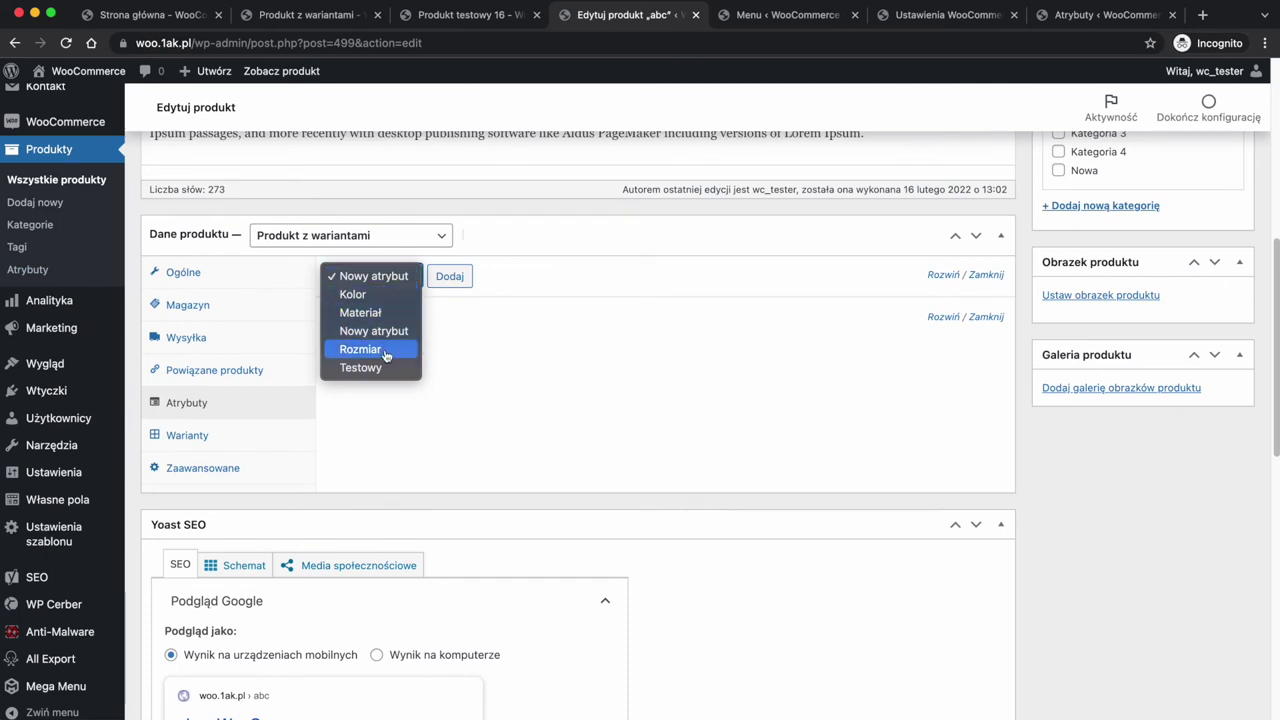
click(385, 352)
click(447, 276)
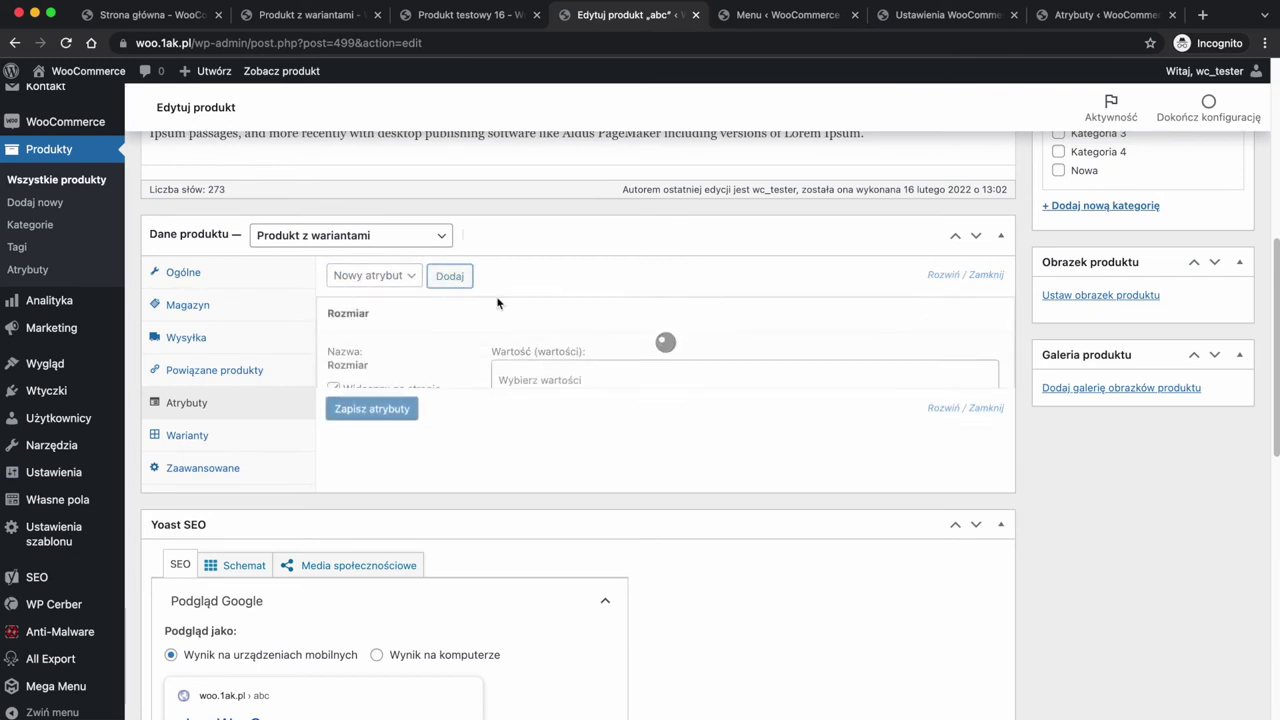
click(546, 379)
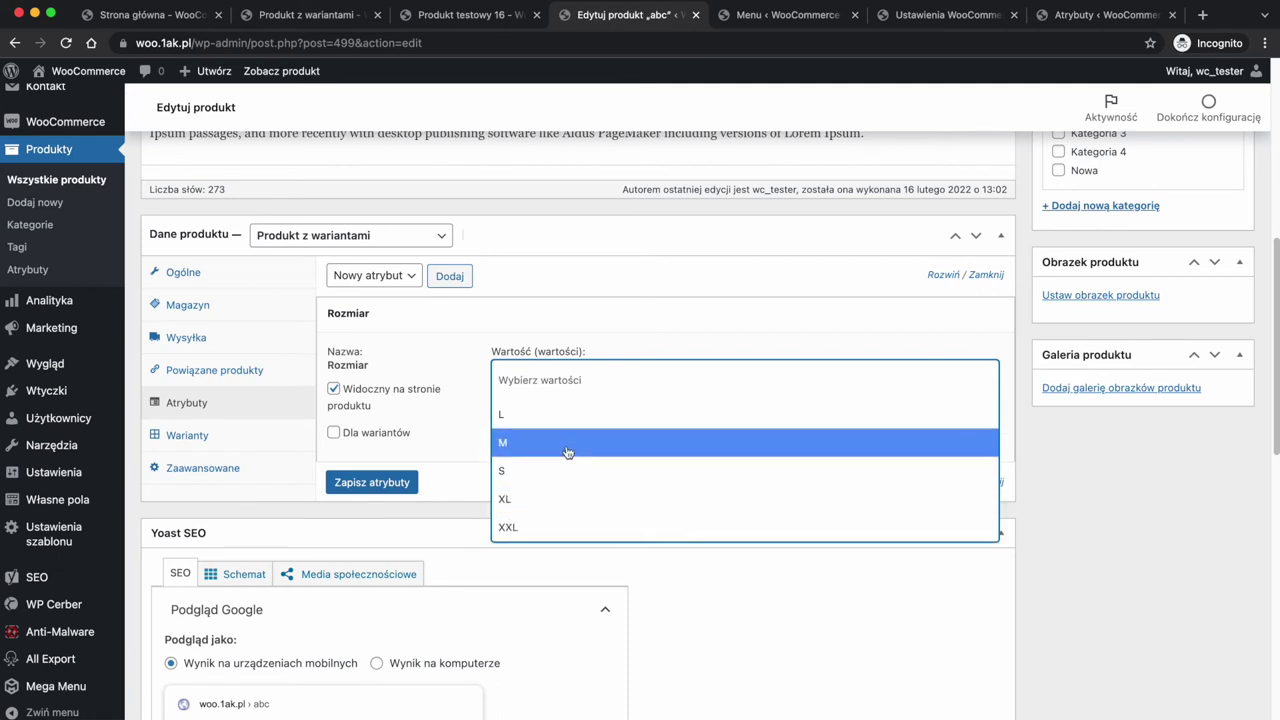
click(613, 319)
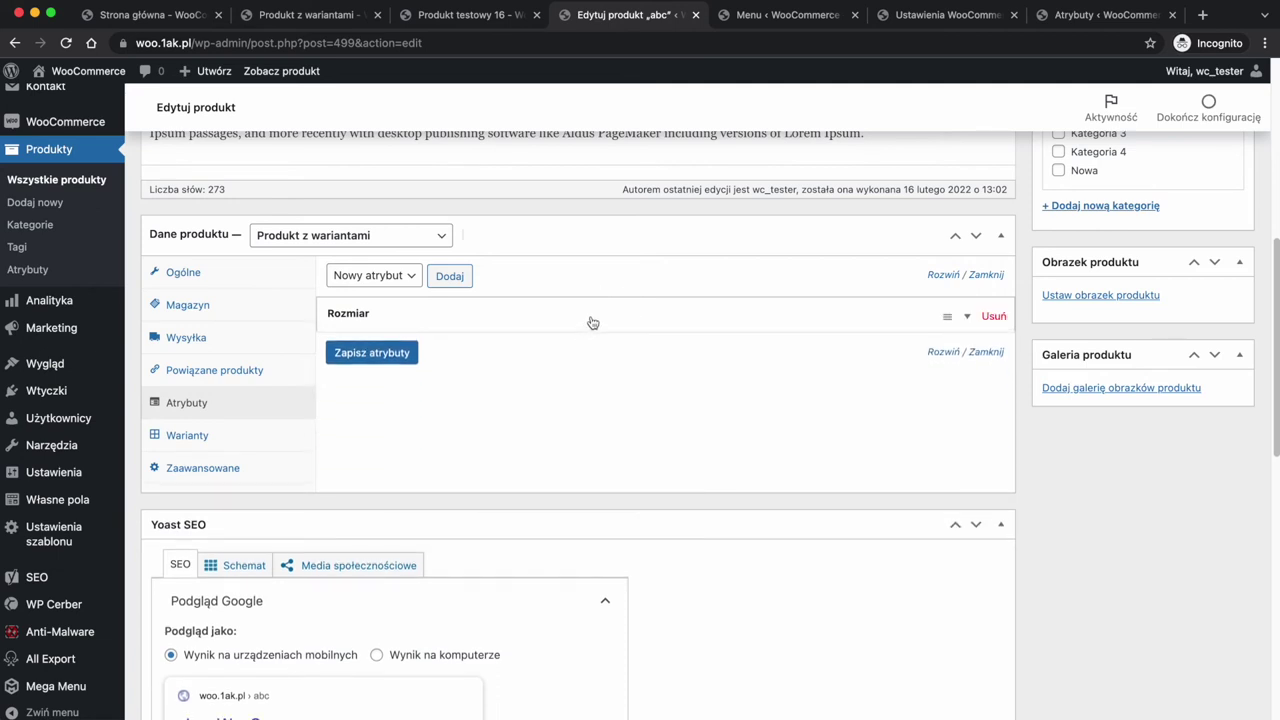
click(590, 322)
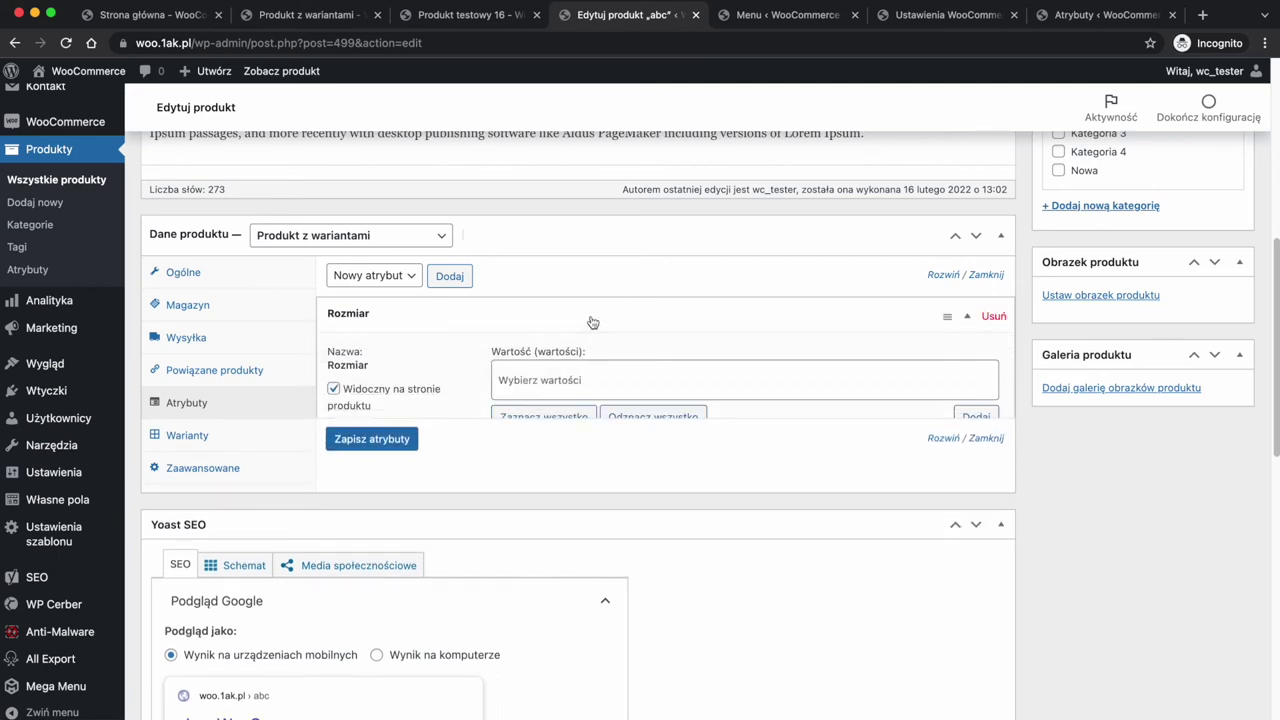
click(548, 380)
click(530, 414)
click(590, 386)
click(549, 442)
click(590, 381)
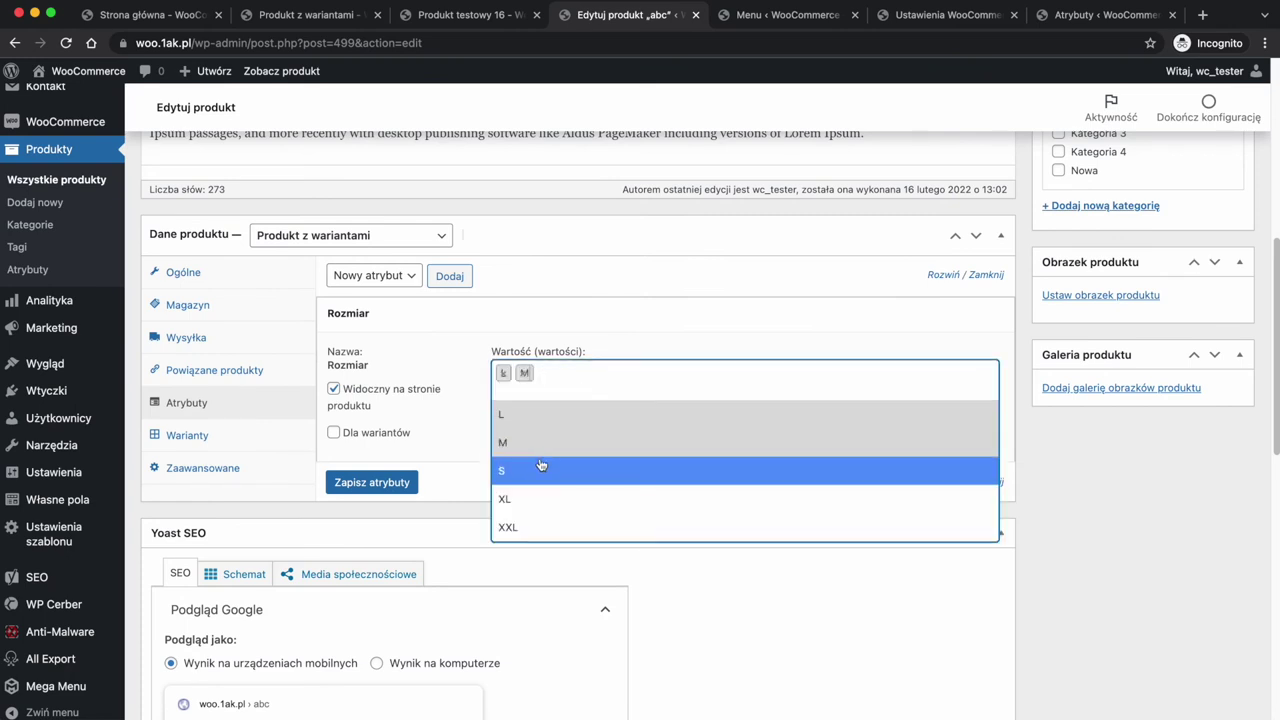
click(540, 465)
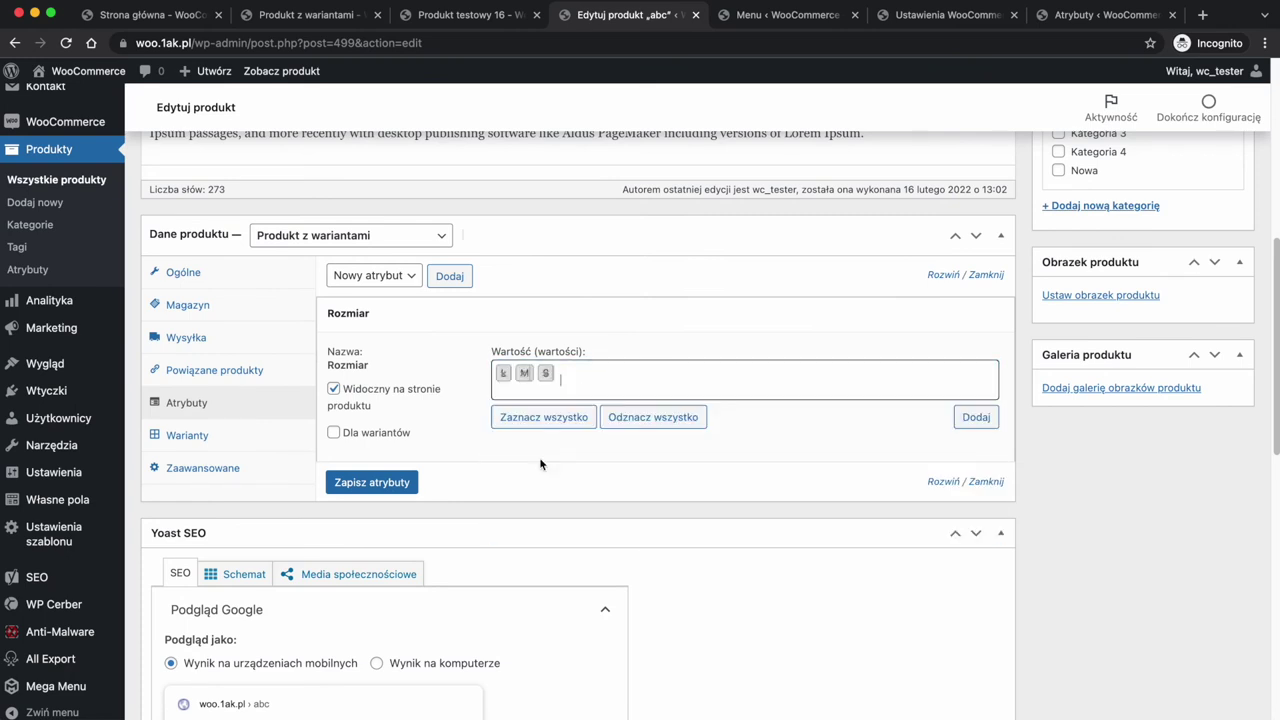
Create a new value named 10XL for the Rozmiar attribute from within the product
click(977, 426)
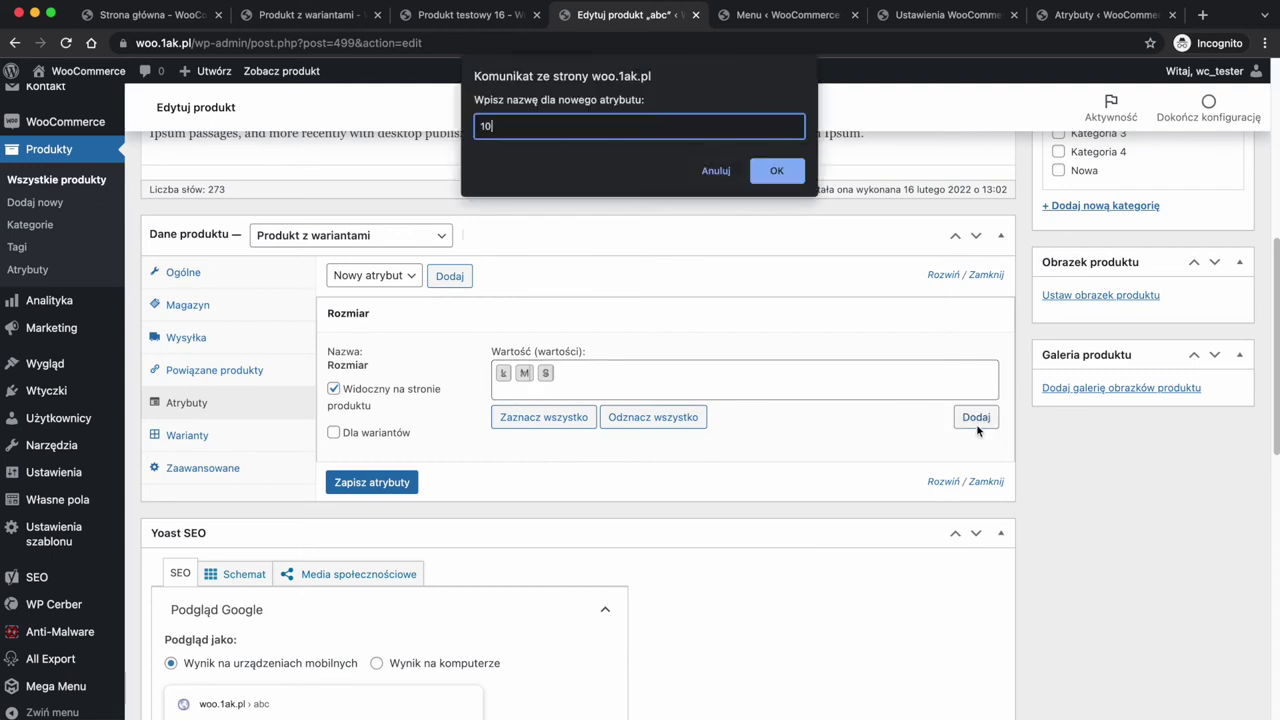
text(10XL)
click(770, 172)
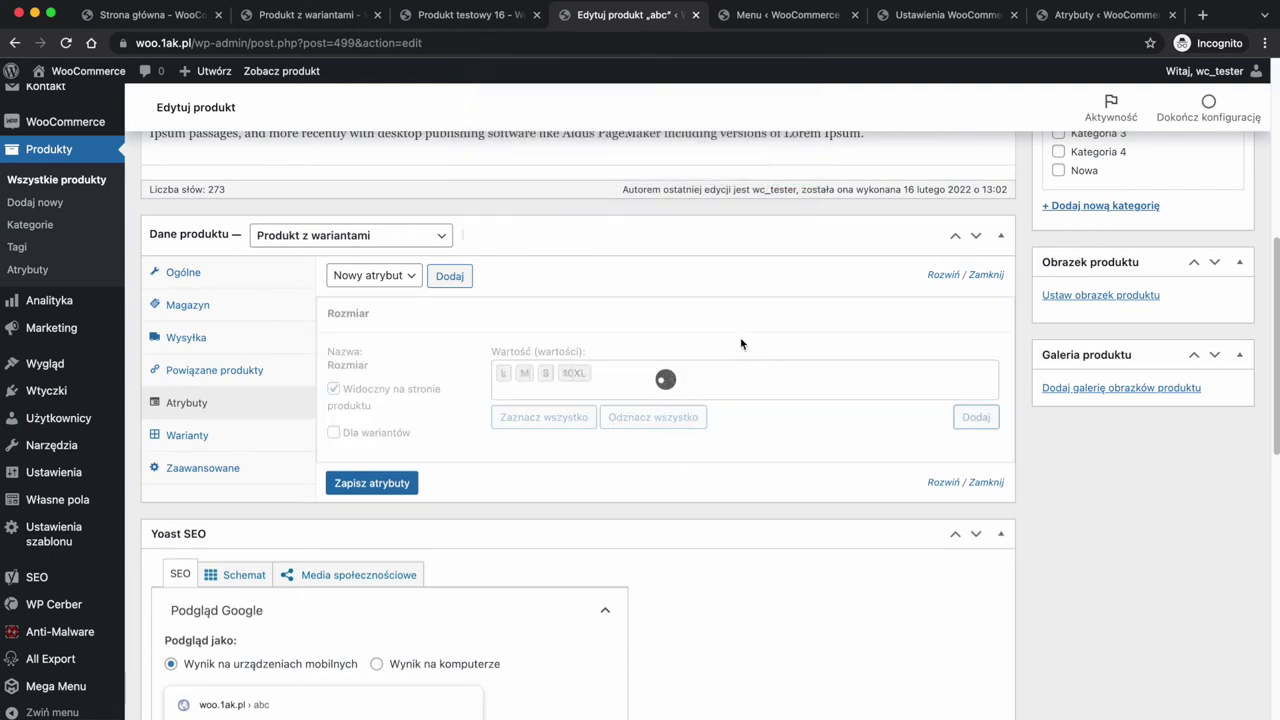
Remove 10XL from the selected Rozmiar values, enable Dla wariantów for the attribute and save the attributes
click(567, 373)
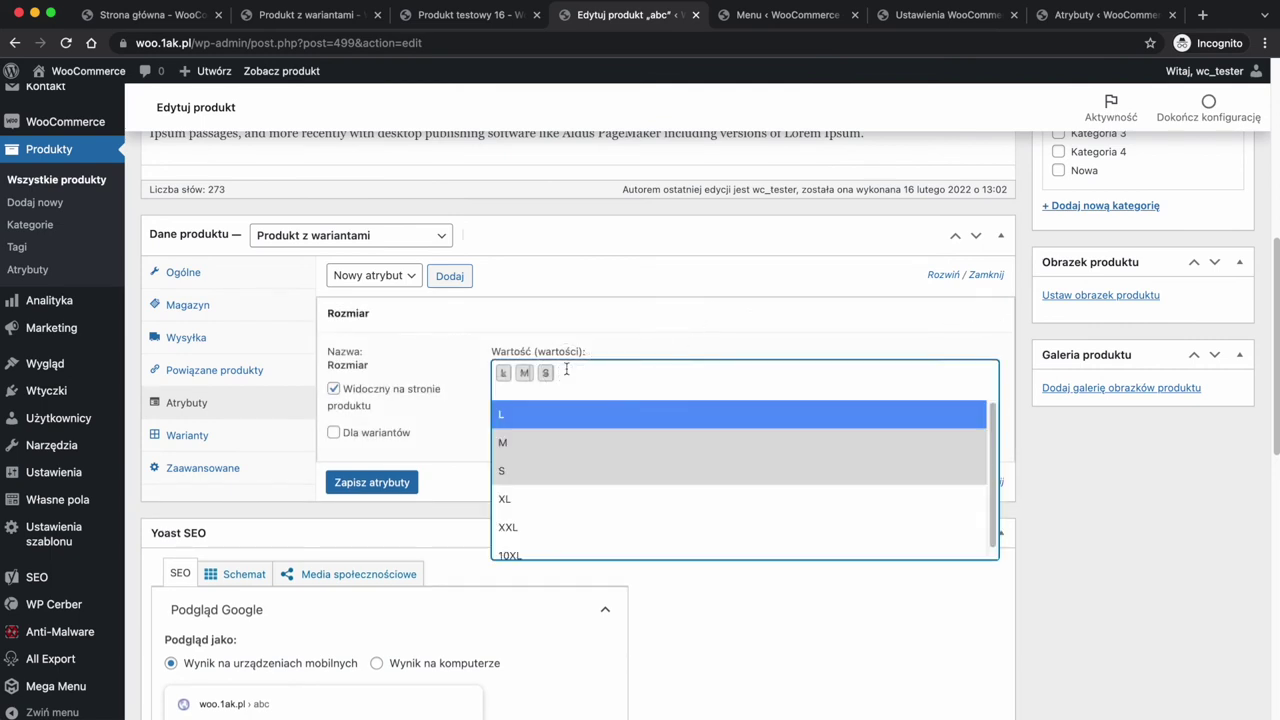
click(580, 349)
click(350, 433)
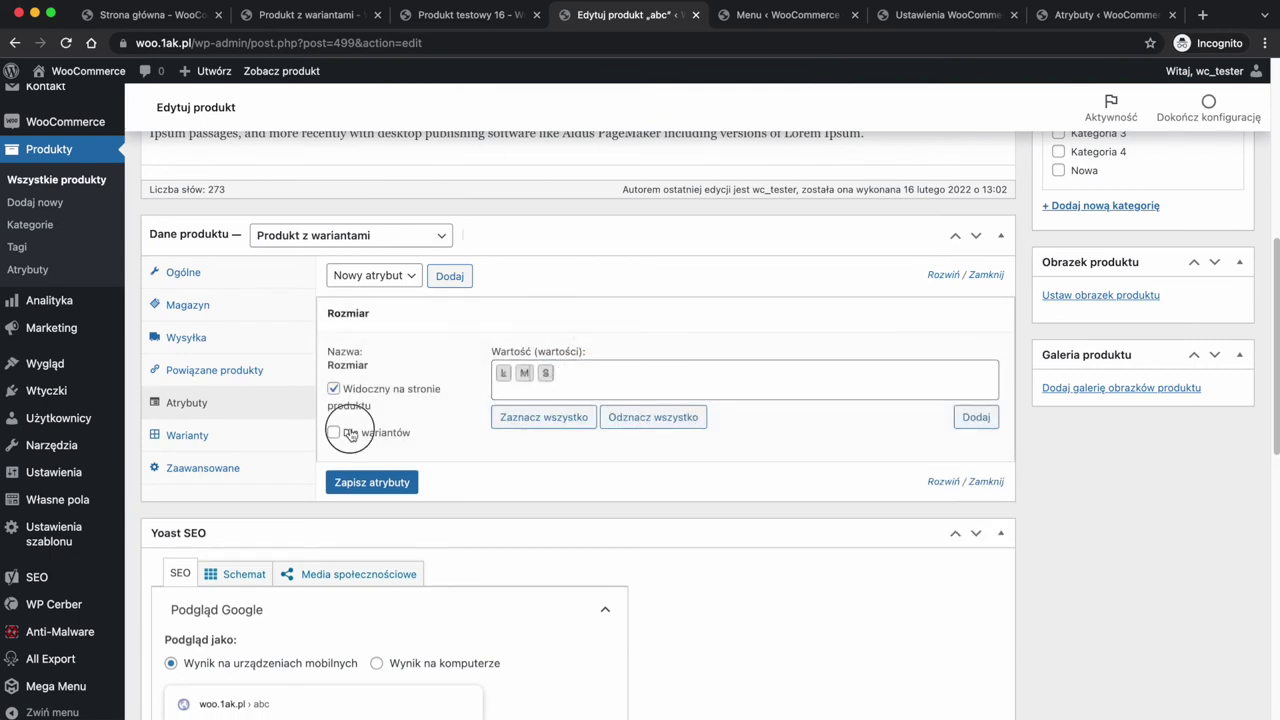
click(371, 490)
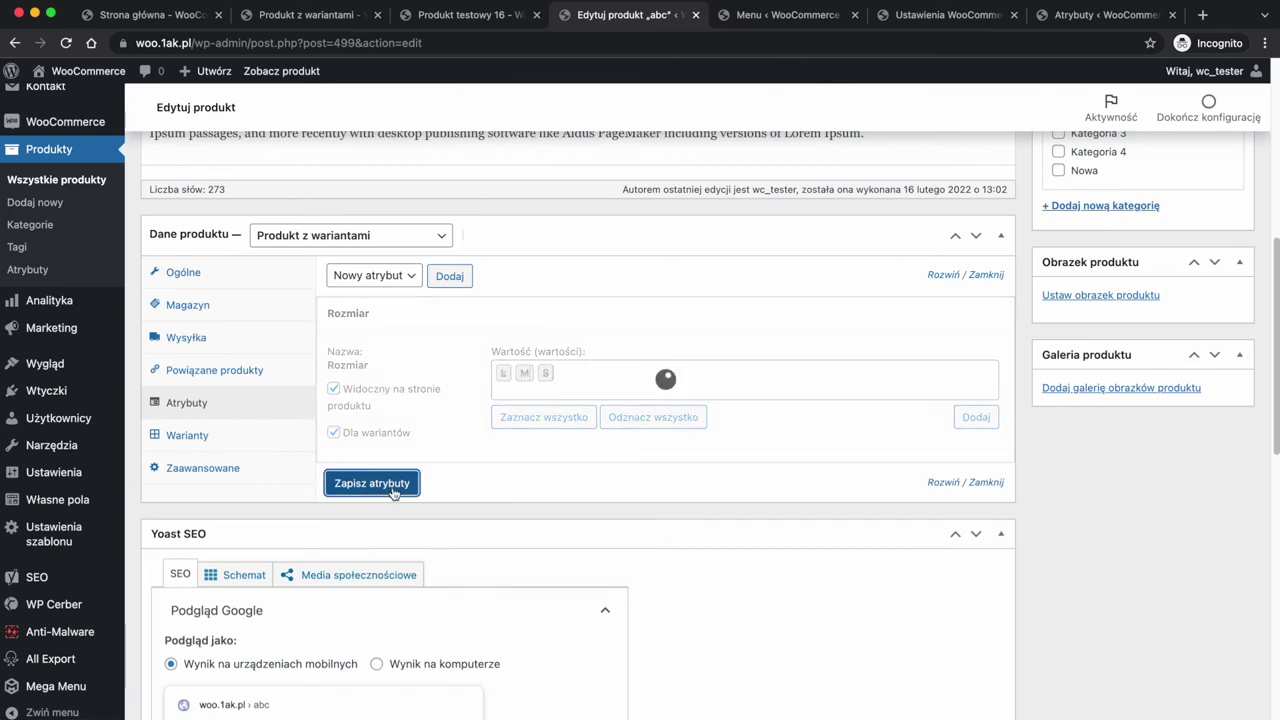
Add the Kolor attribute with the values biały and czarny, enable Dla wariantów for it and save the attributes
click(378, 277)
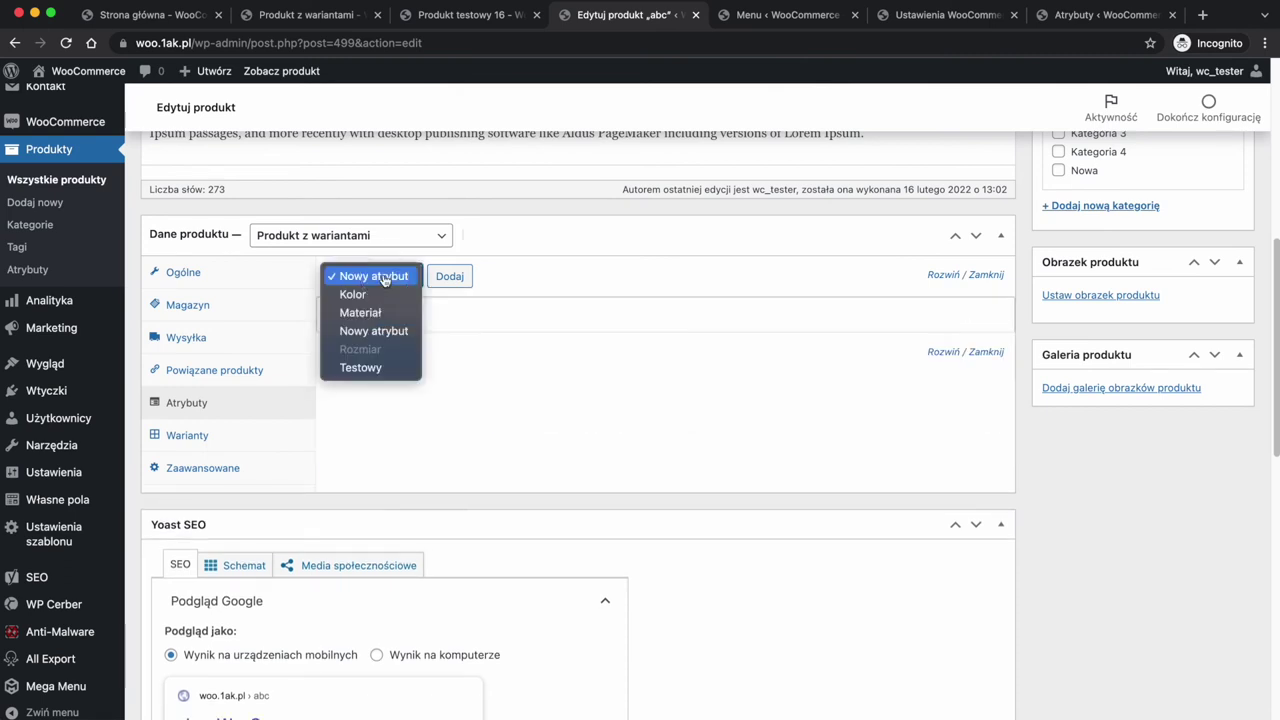
click(383, 330)
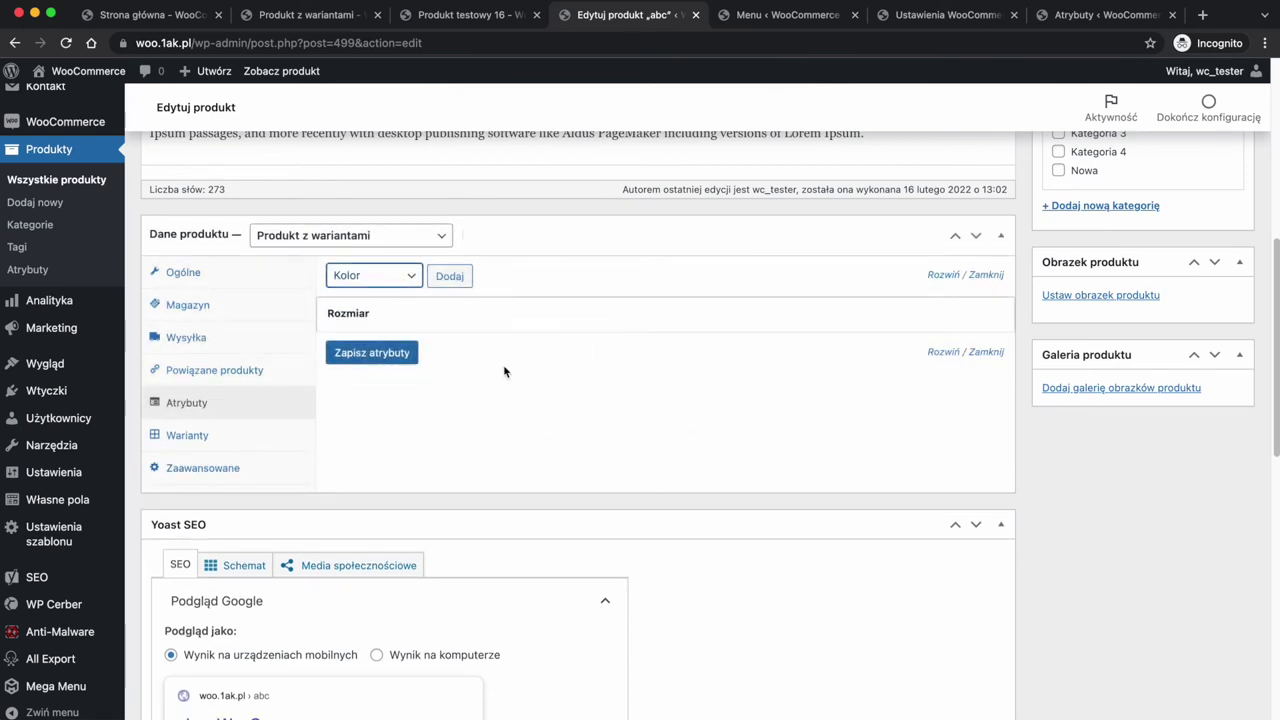
click(447, 281)
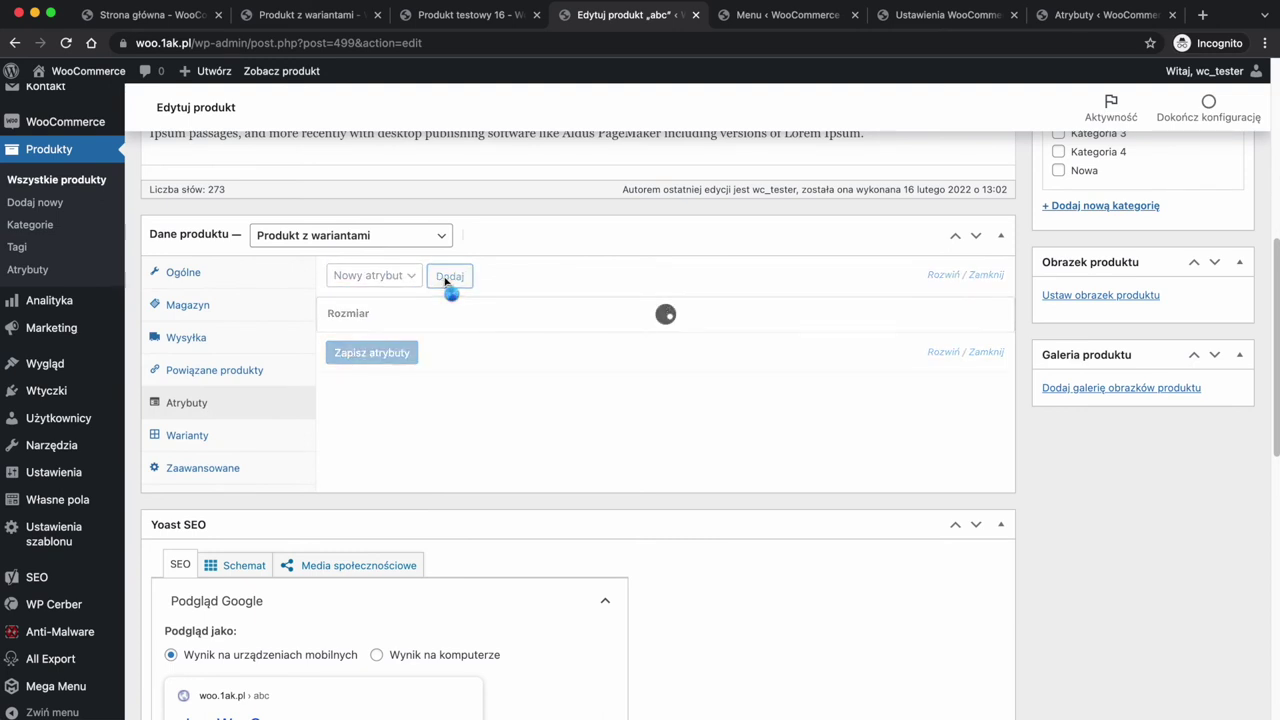
click(571, 419)
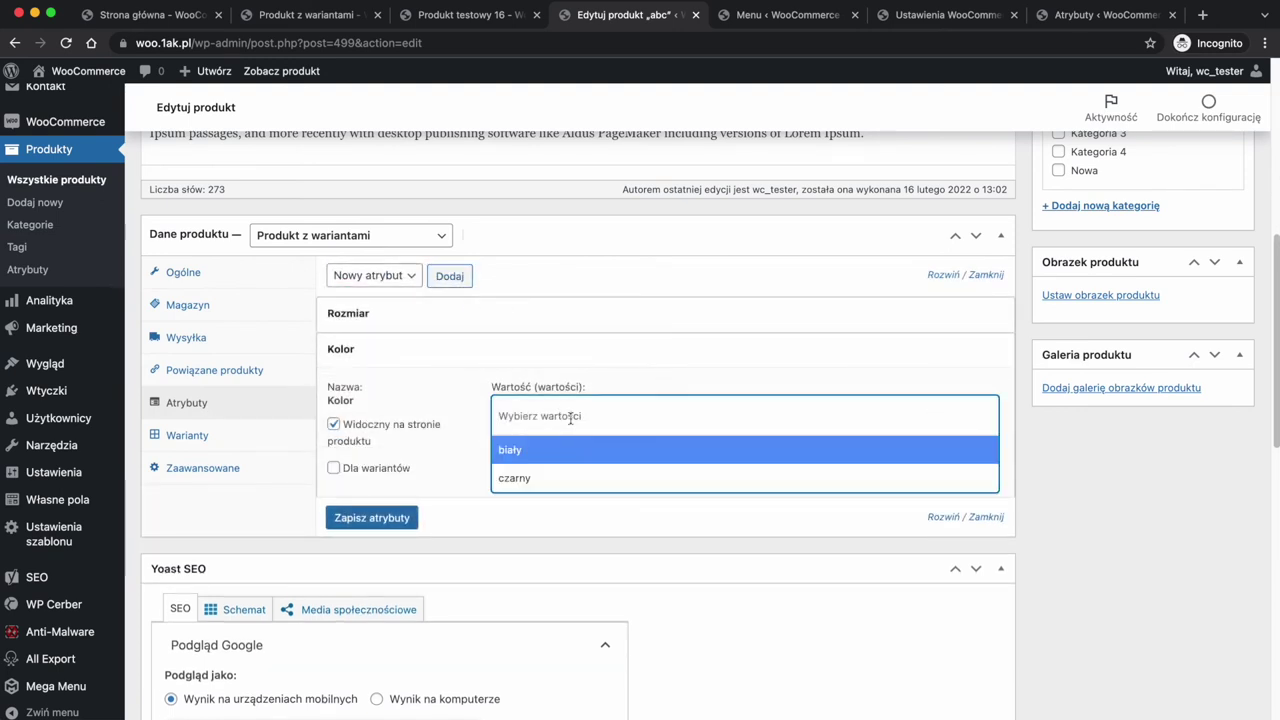
click(546, 452)
click(548, 425)
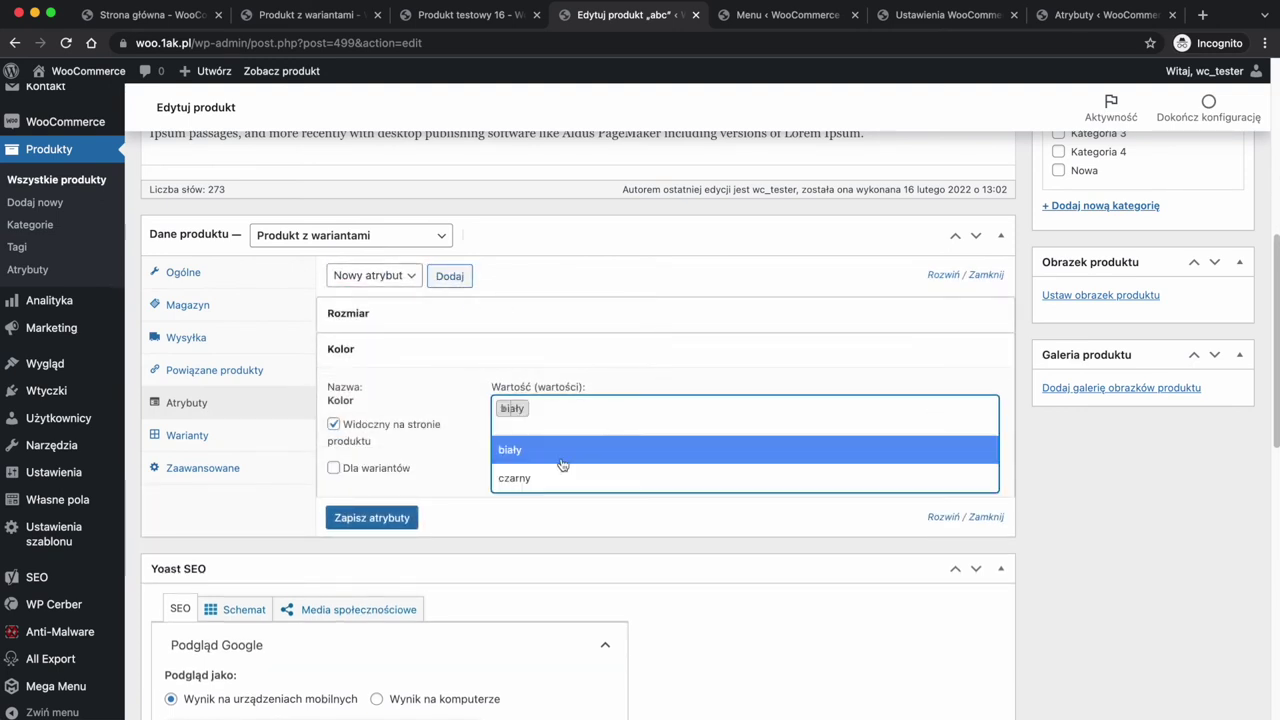
click(551, 477)
click(350, 470)
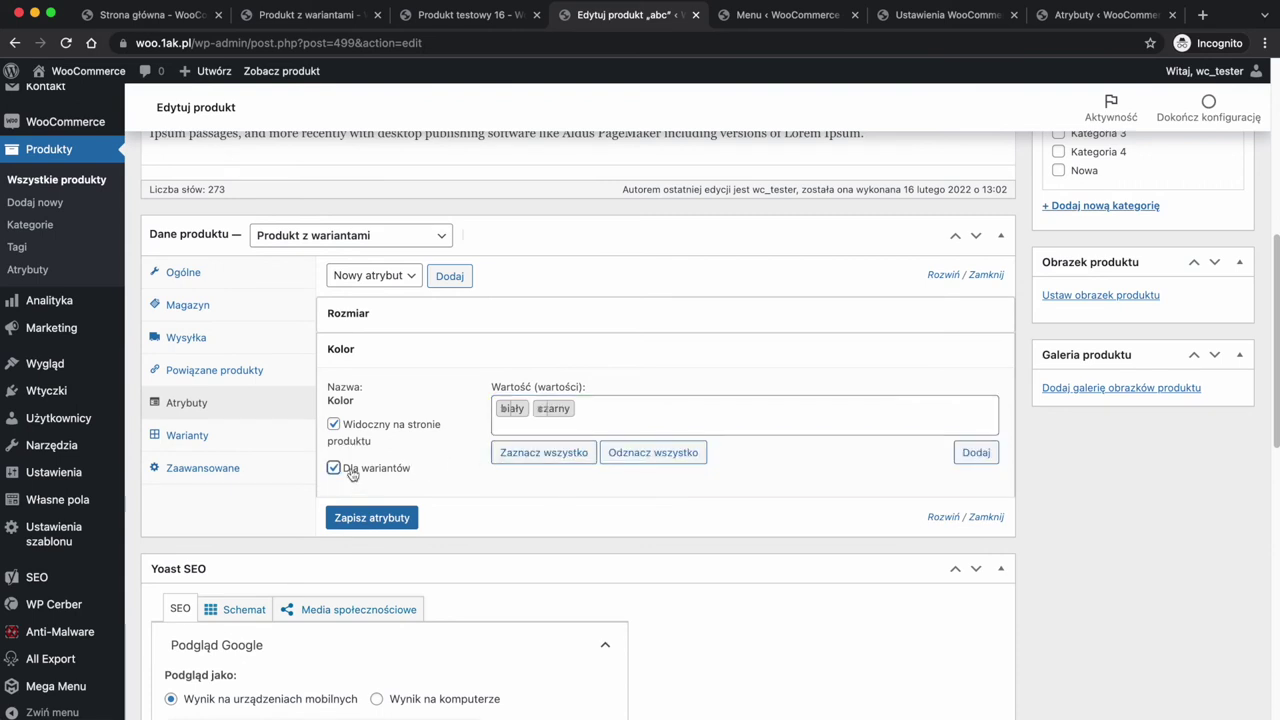
click(380, 515)
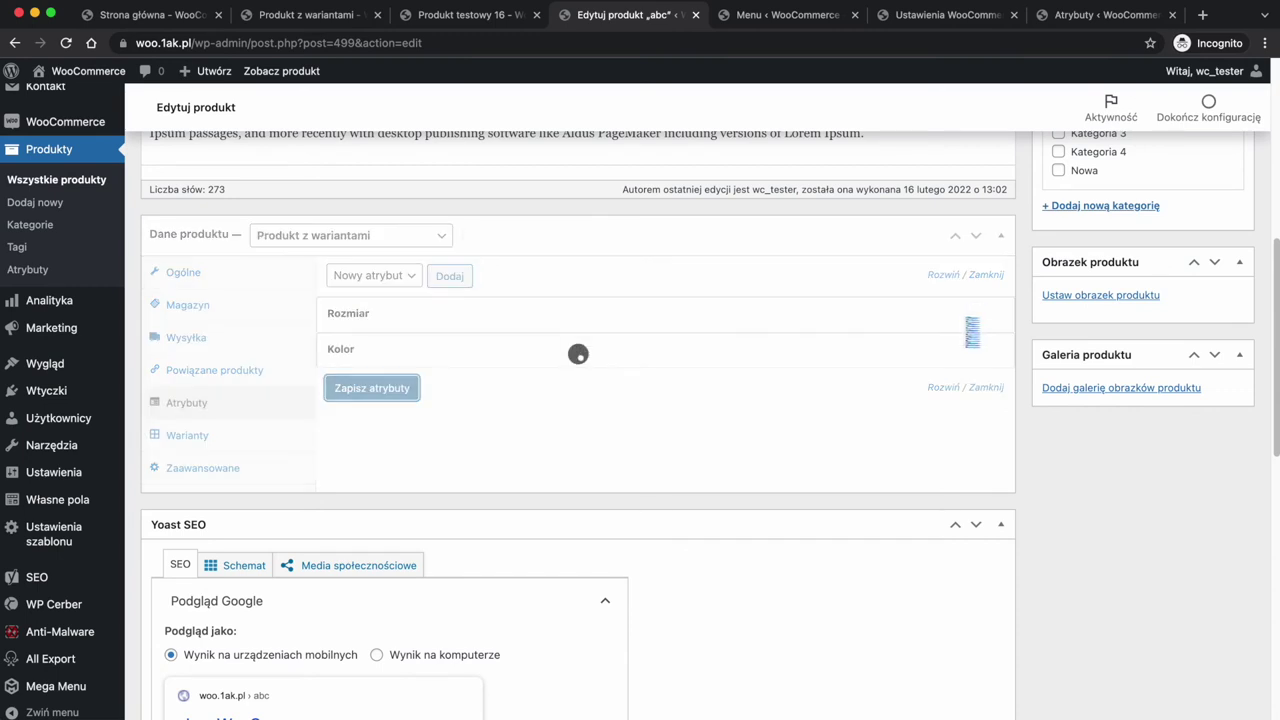
Check the saved values and variant settings of the Rozmiar and Kolor attributes
click(969, 318)
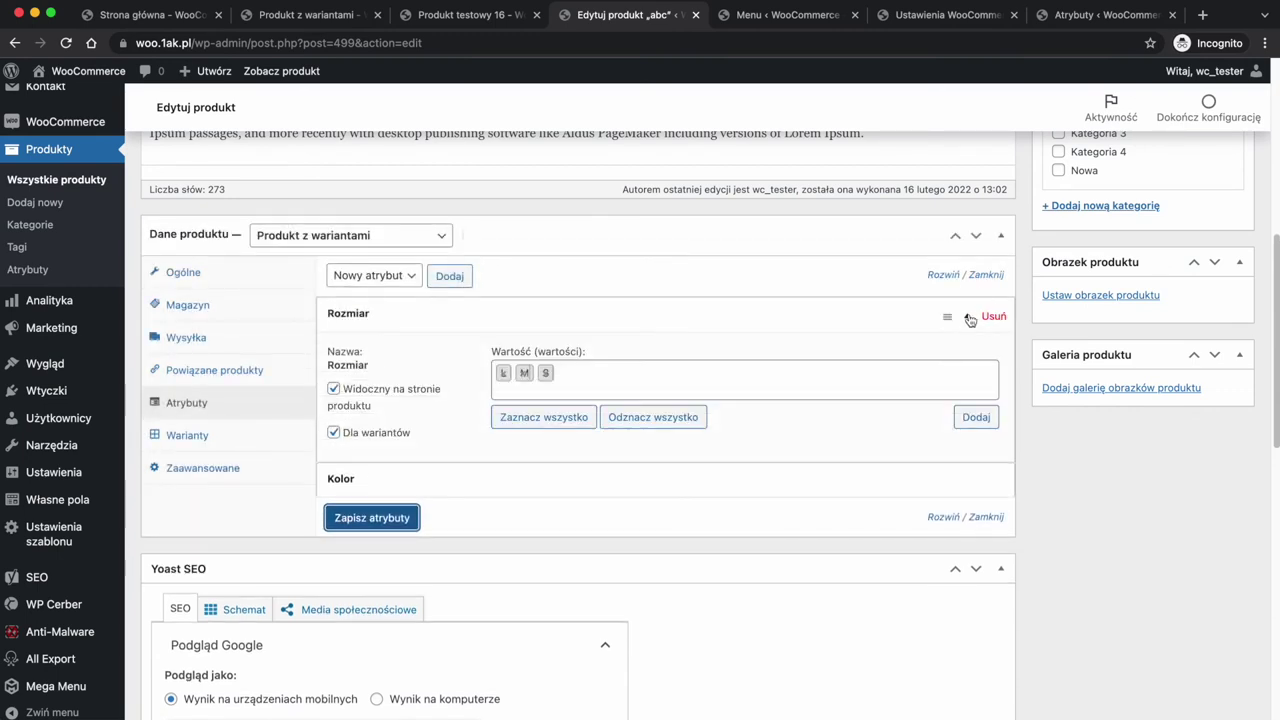
click(969, 318)
click(966, 352)
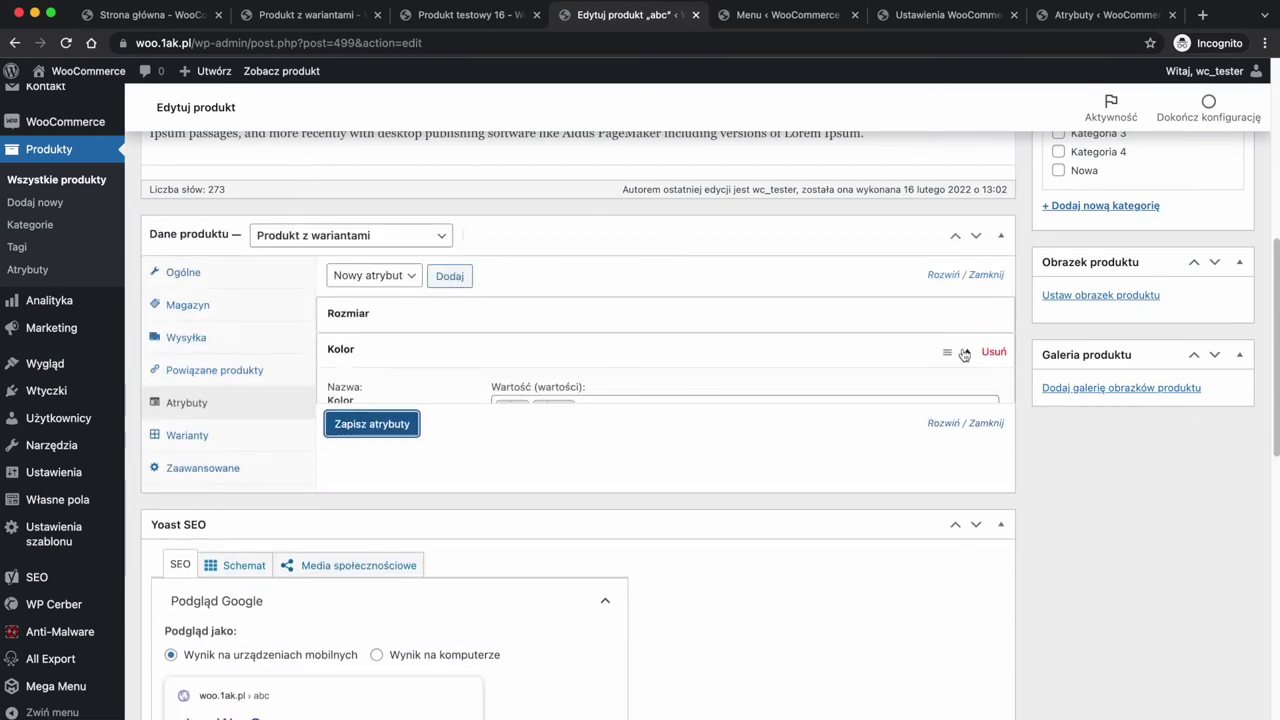
Move the Kolor attribute above Rozmiar and update the product
click(966, 352)
drag(943, 349, 946, 316)
scroll(985, 305, up, 5)
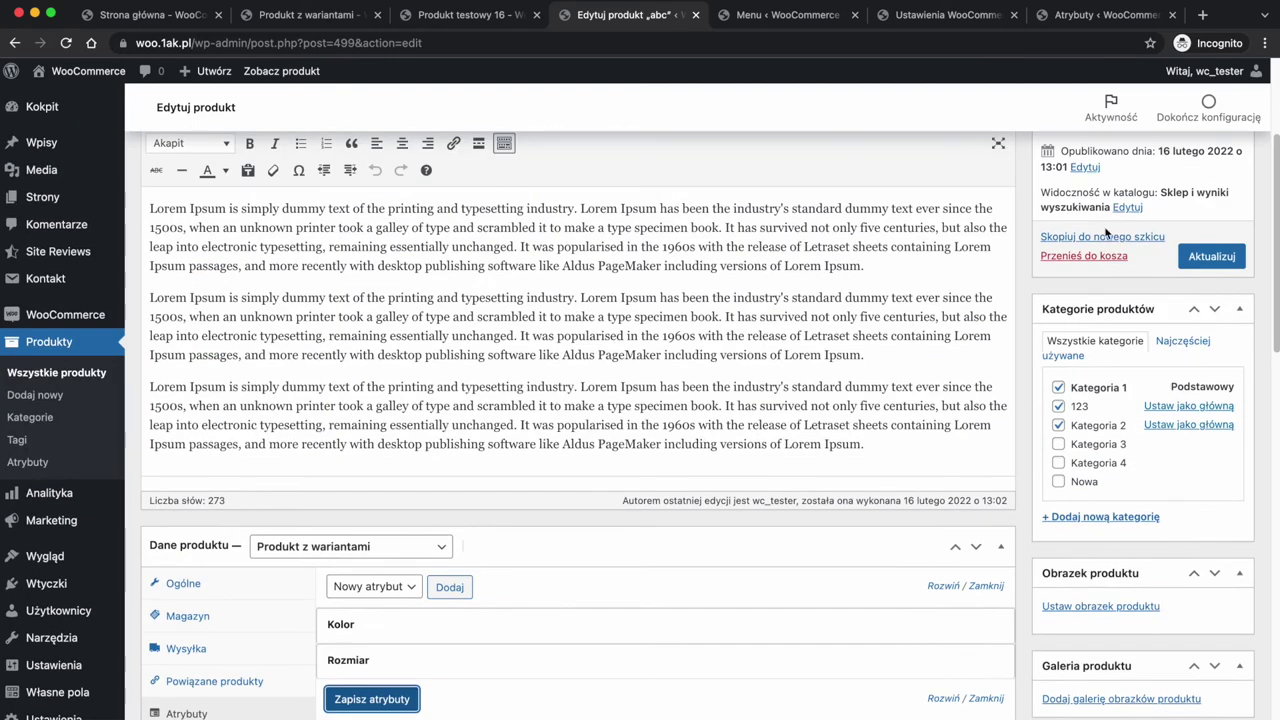
click(1196, 258)
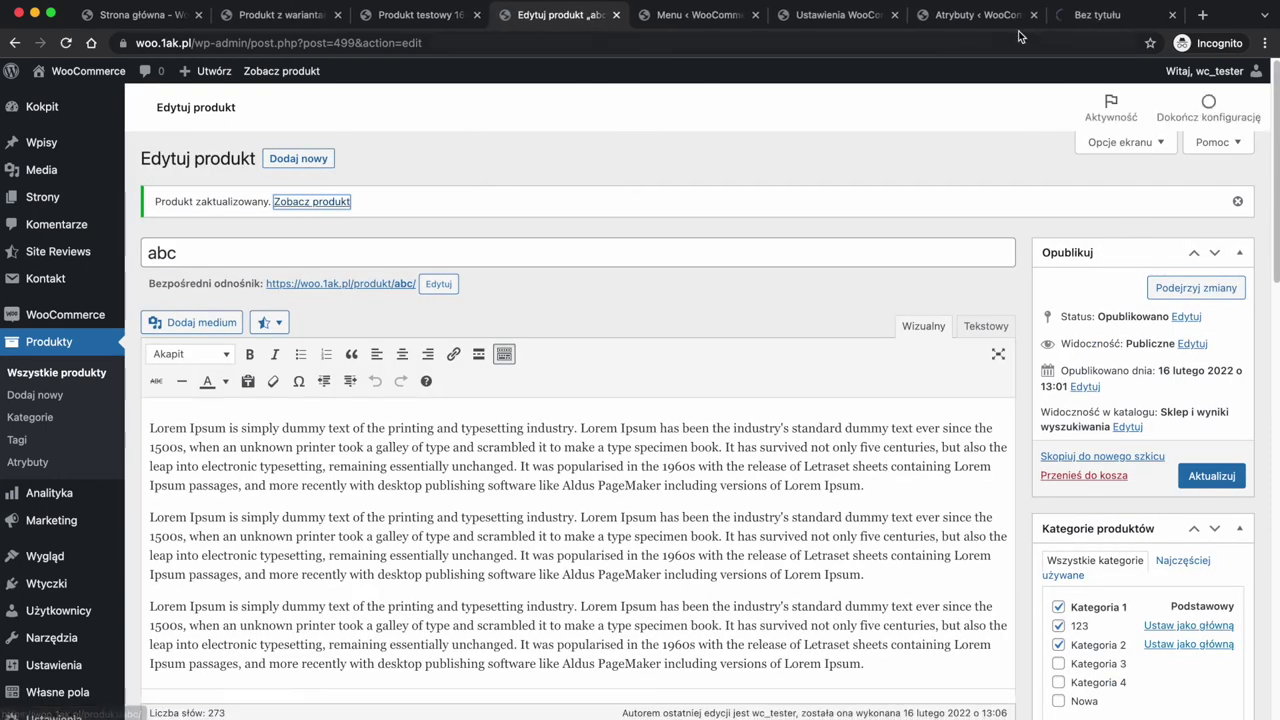
View the abc product's shop page to check its availability, and return to editing the product
scroll(754, 463, down, 3)
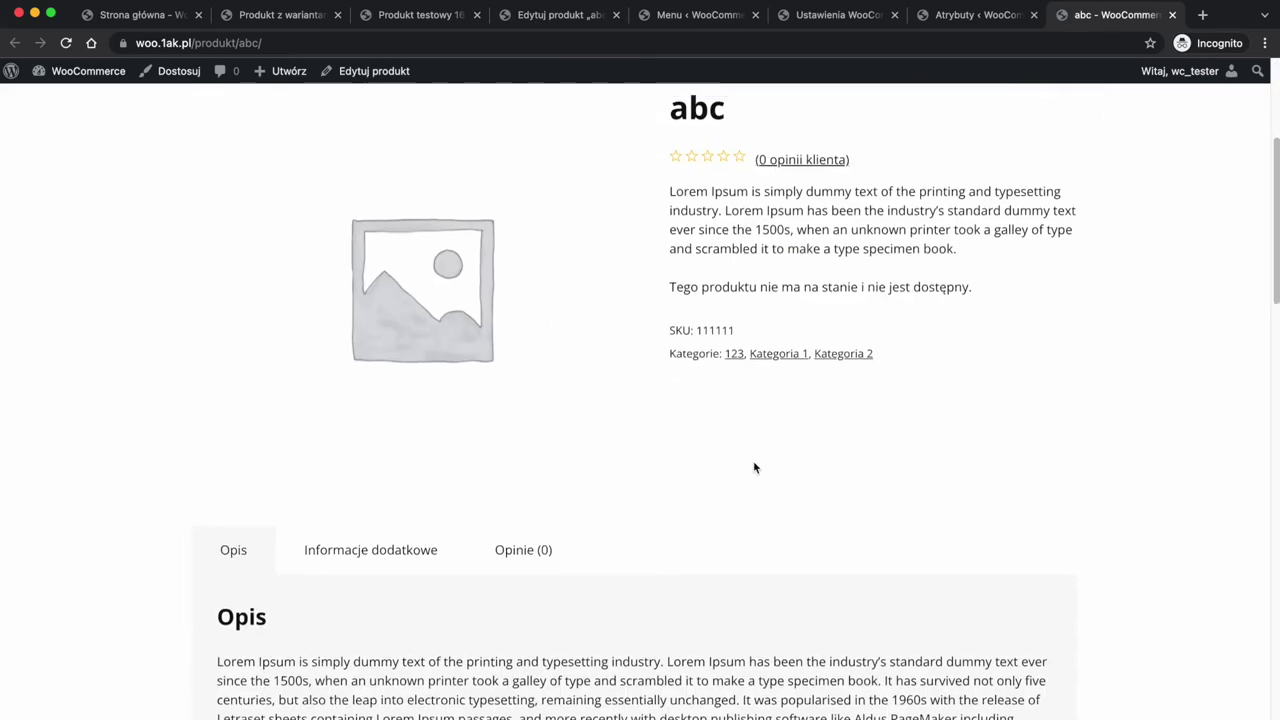
scroll(736, 362, up, 2)
click(560, 15)
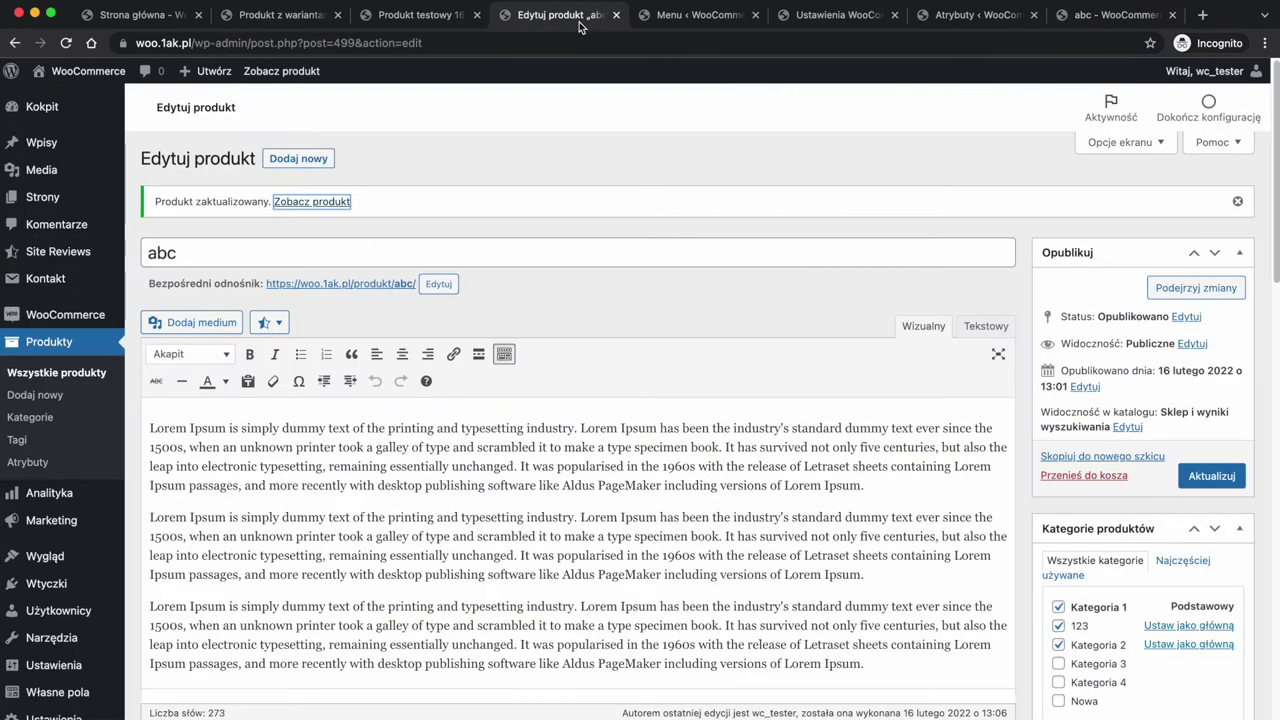
Generate variants of the product from all combinations of the Kolor and Rozmiar attributes
scroll(581, 358, down, 5)
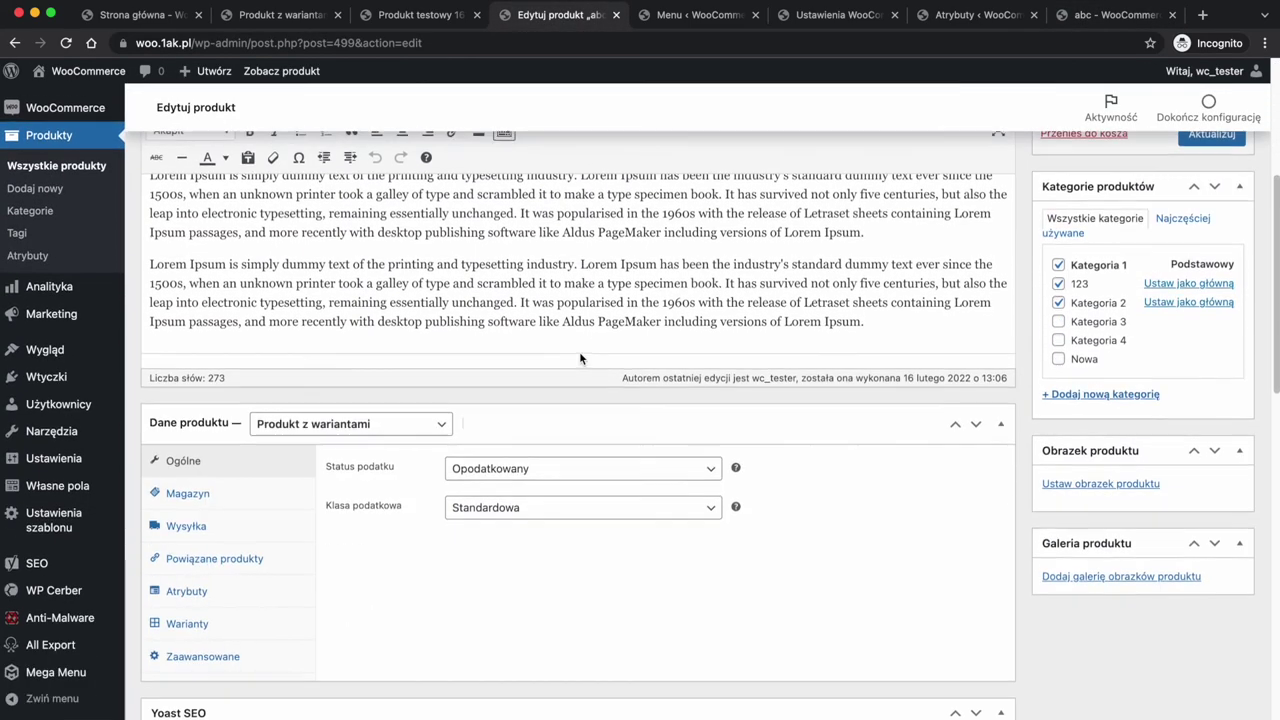
click(248, 495)
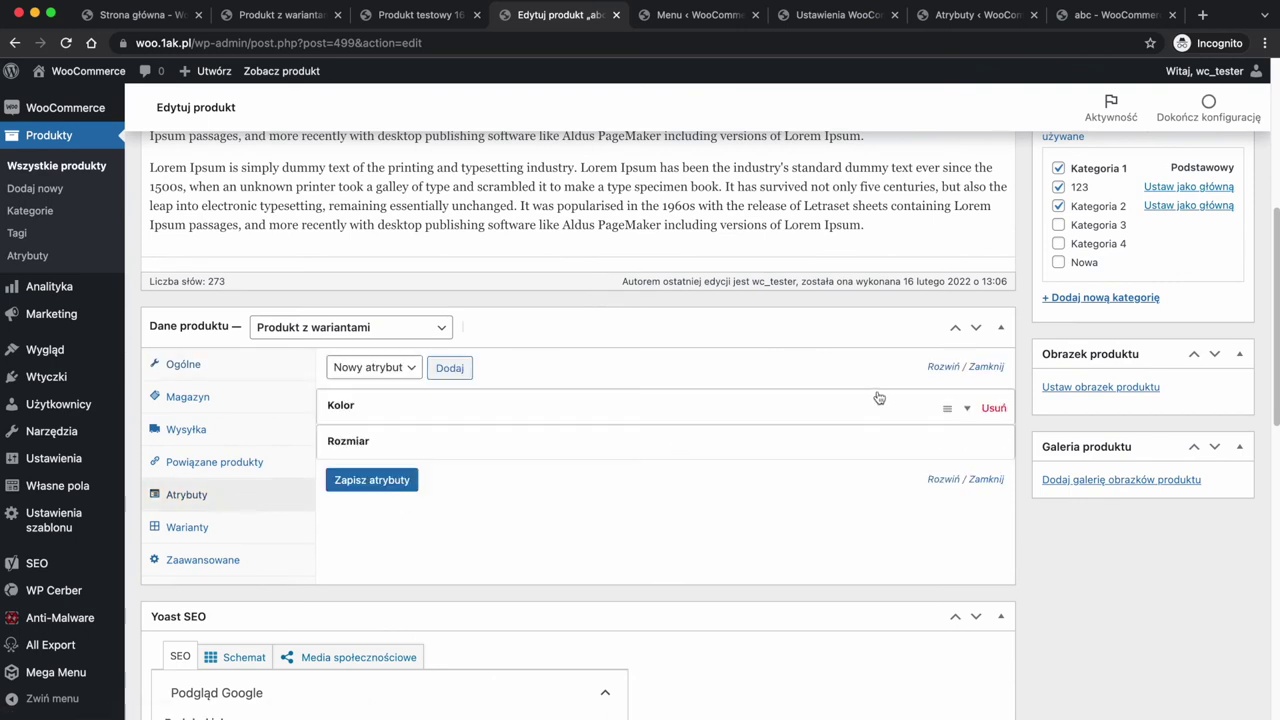
click(184, 522)
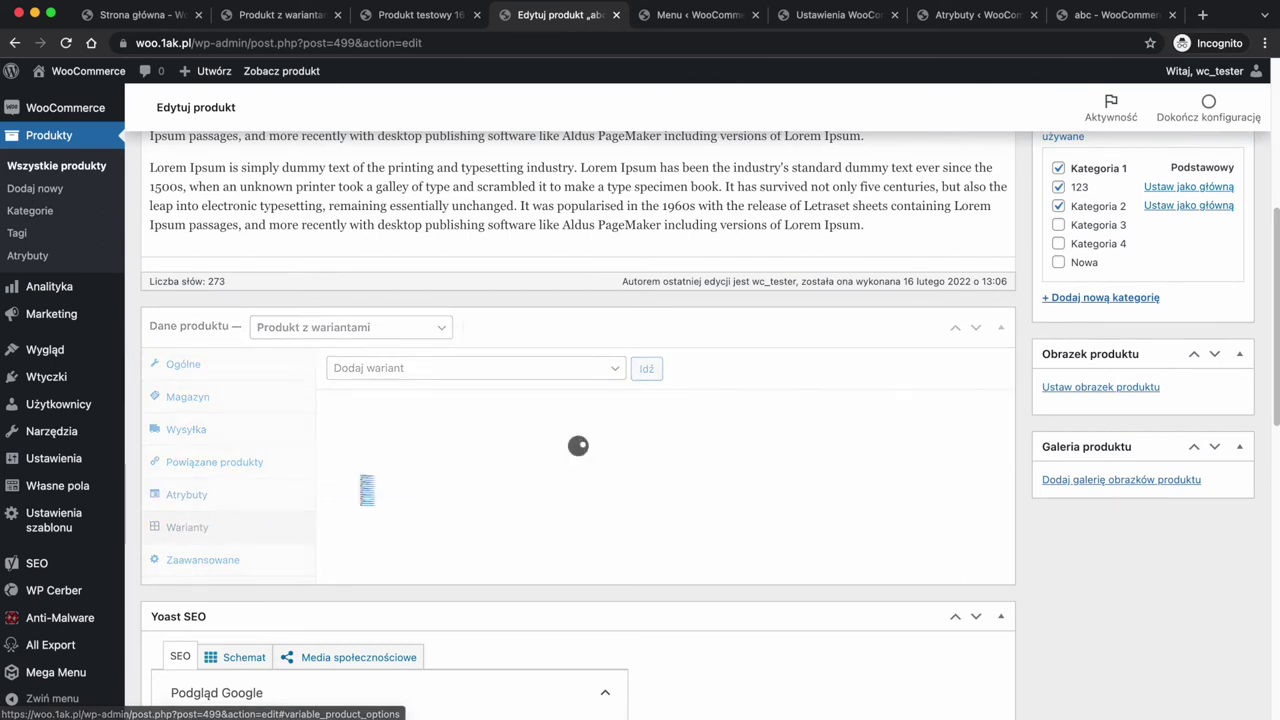
click(499, 376)
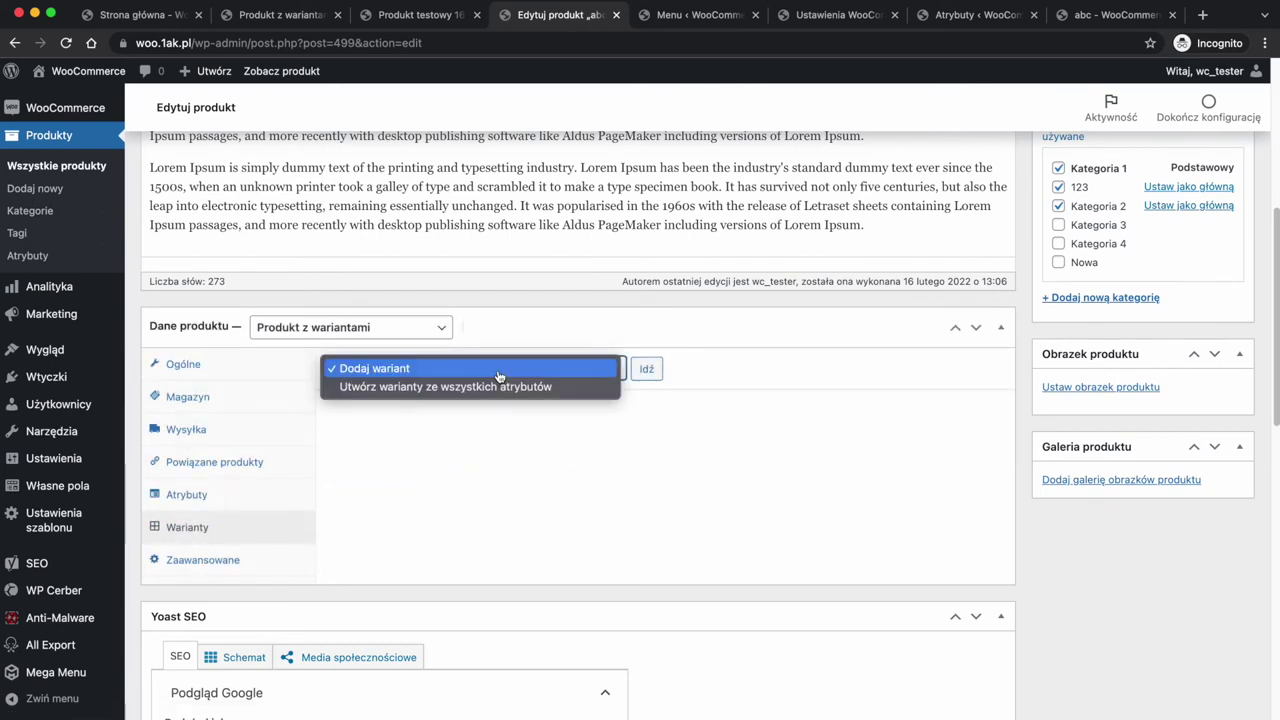
click(499, 393)
click(647, 370)
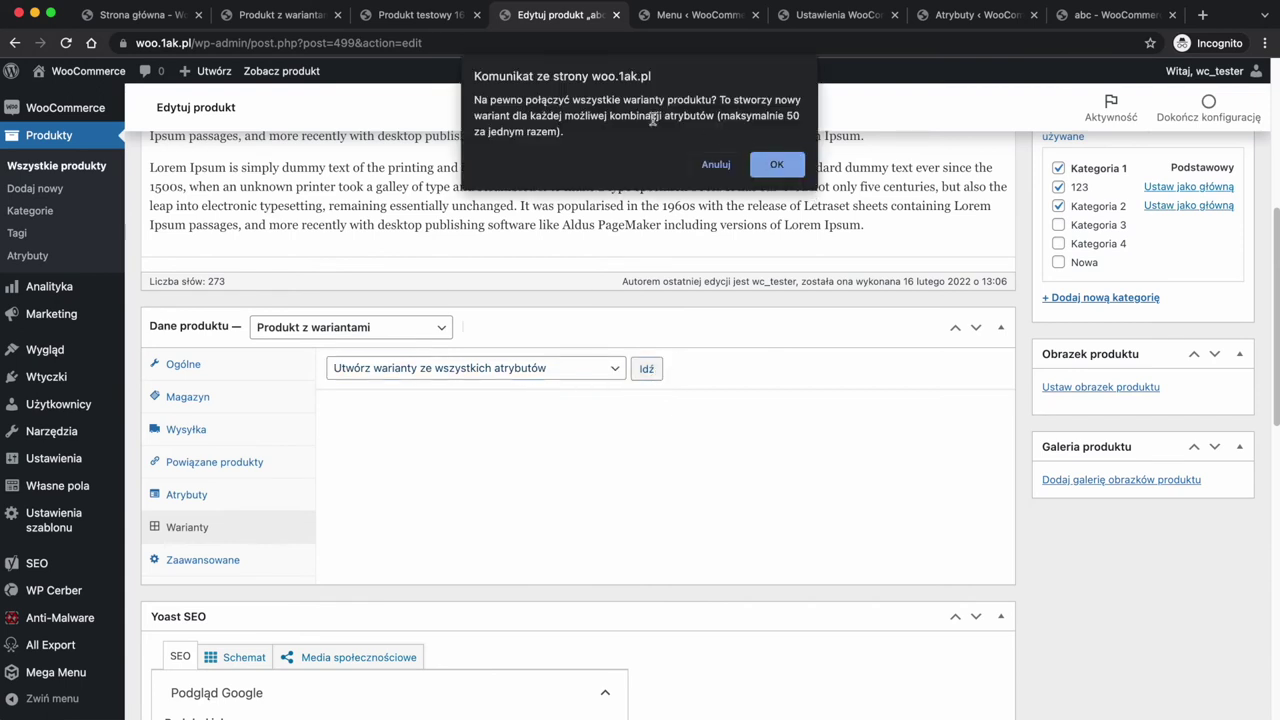
drag(474, 97, 571, 130)
click(592, 135)
drag(718, 115, 716, 126)
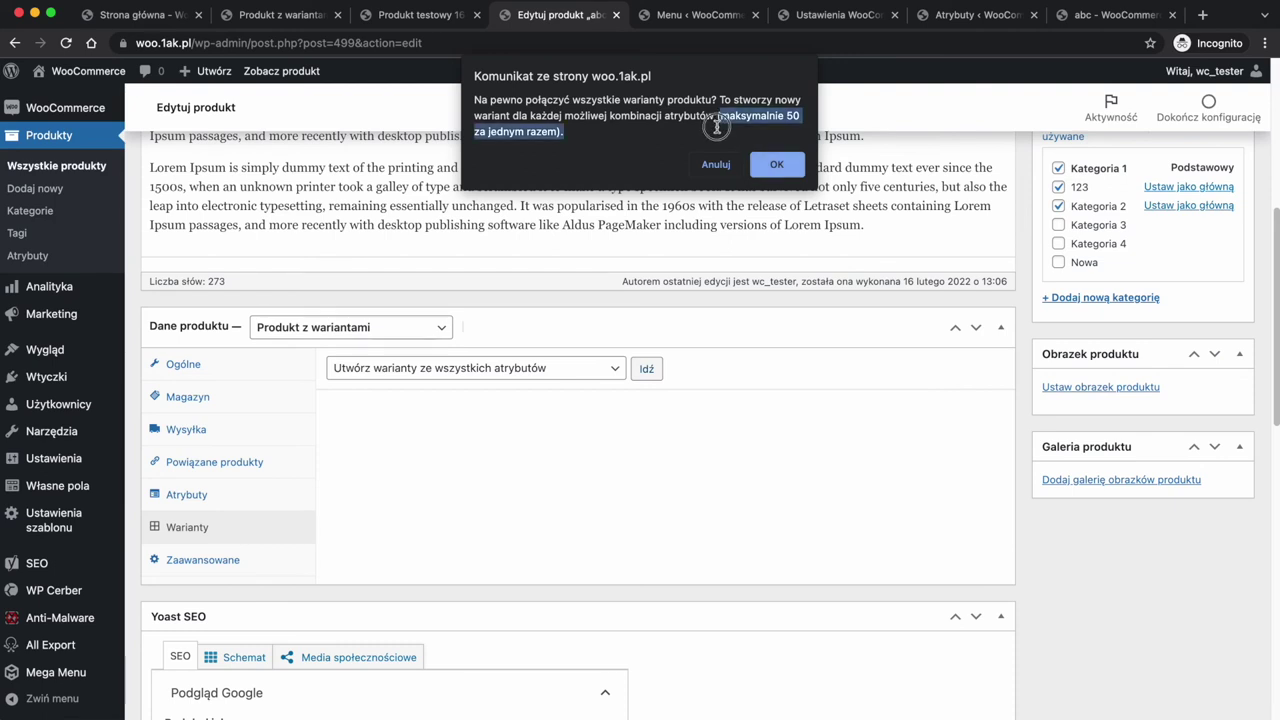
click(777, 165)
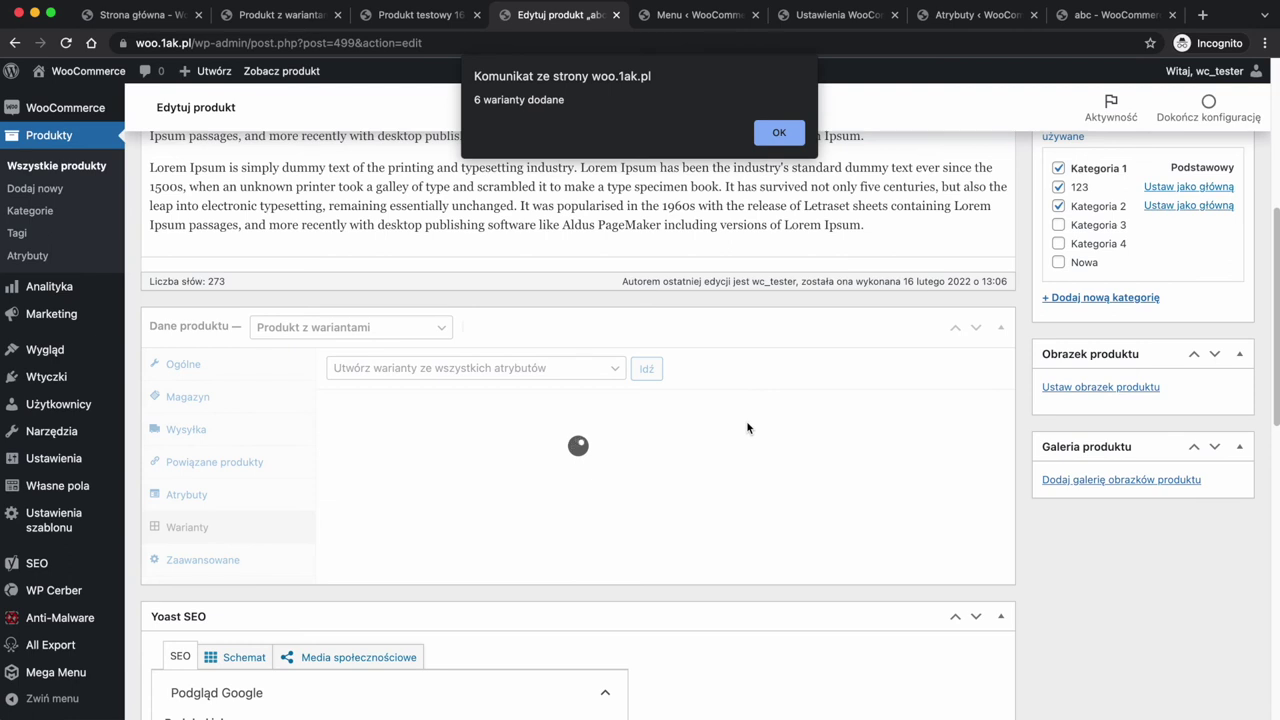
click(778, 131)
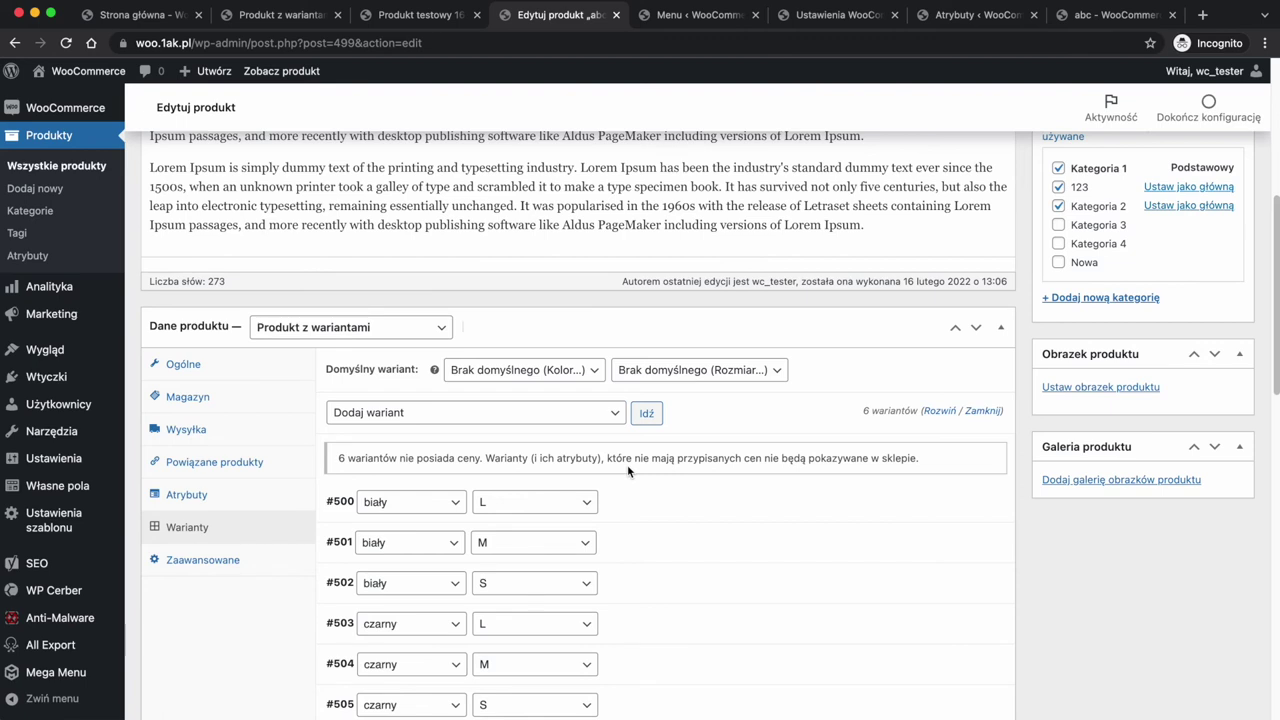
Read the notice about variants without prices, and review the generated variants and the settings of the biały L variant
drag(927, 461, 328, 457)
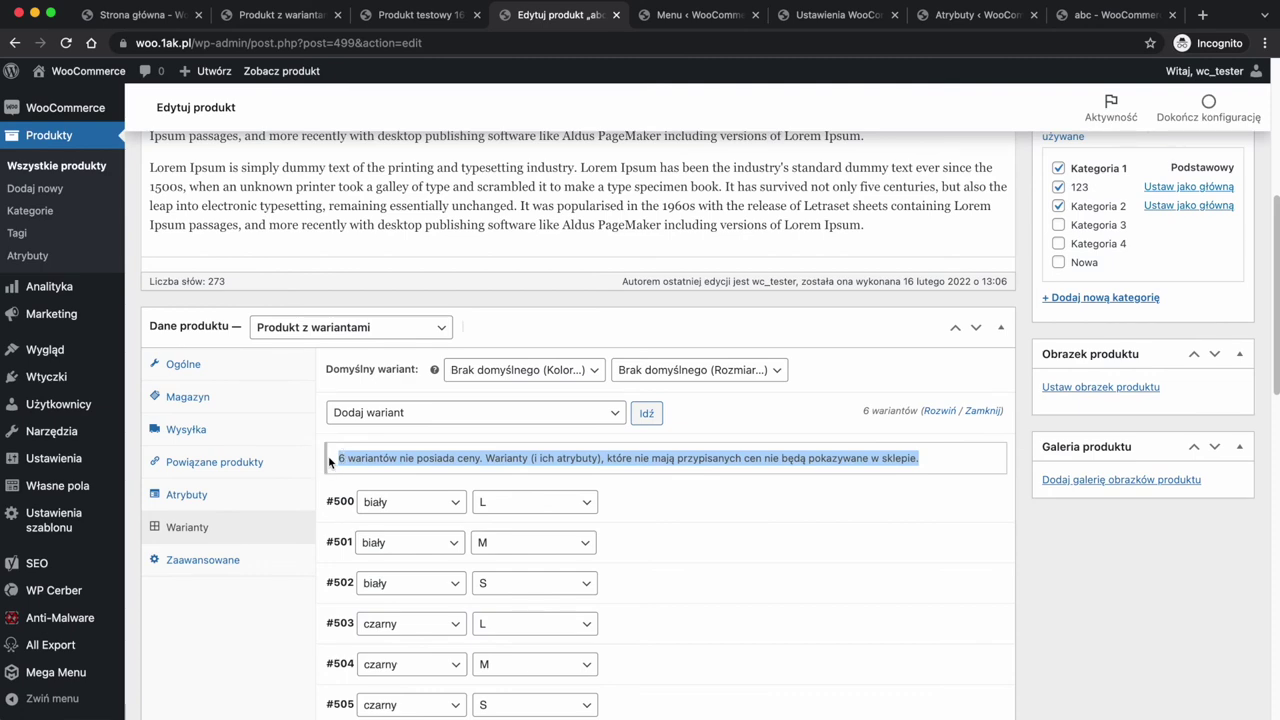
click(789, 455)
scroll(789, 457, down, 5)
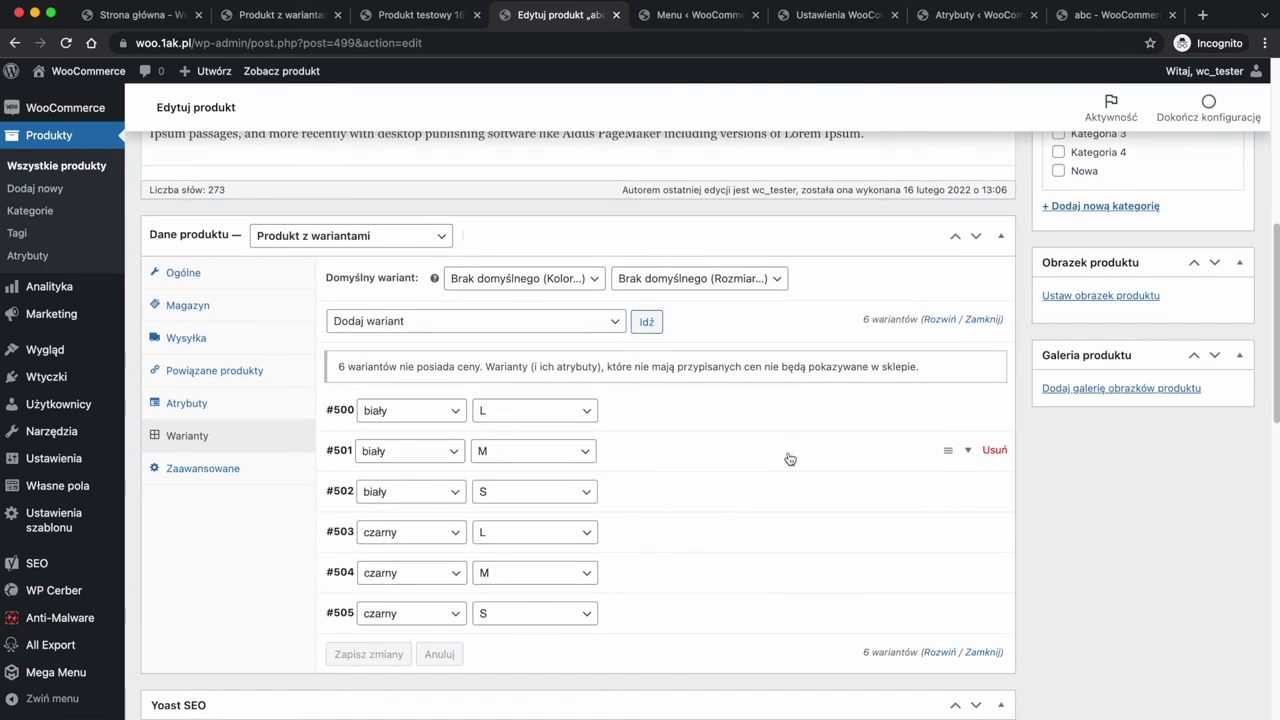
scroll(789, 457, up, 3)
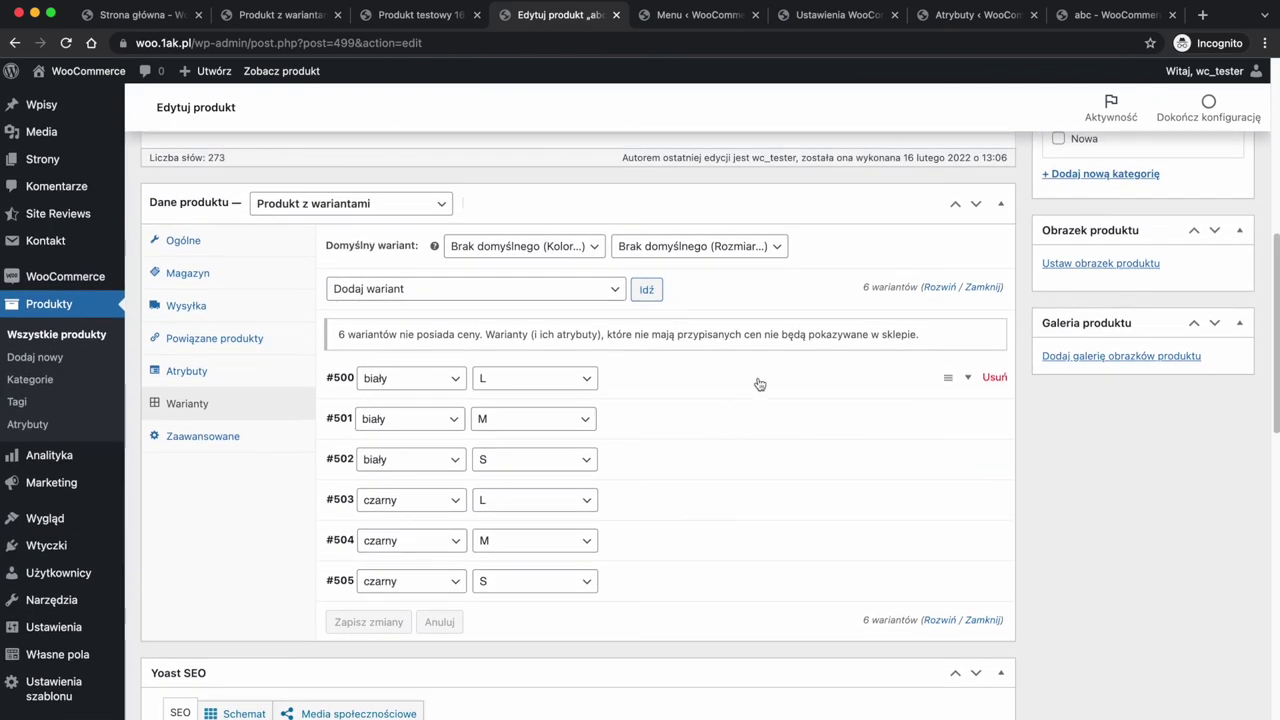
click(760, 384)
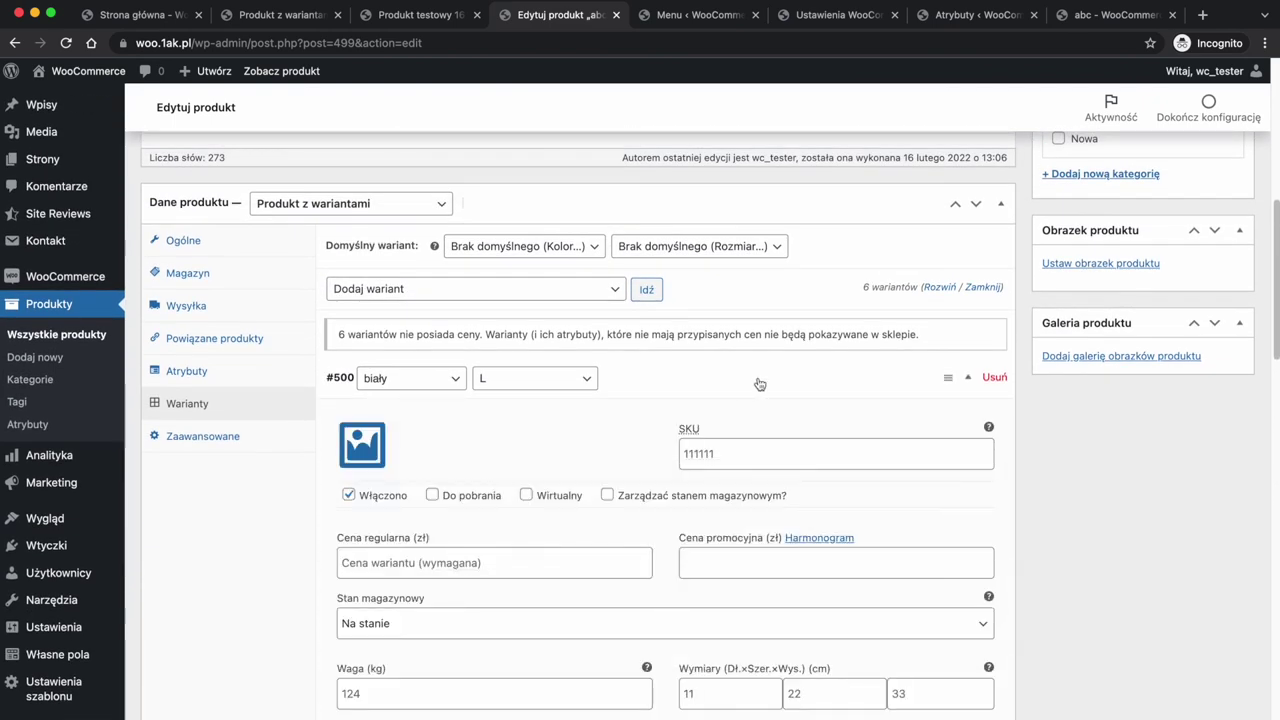
click(760, 384)
Set the regular price of all variants to 99 zł with the Ustaw normalne ceny bulk action
click(592, 292)
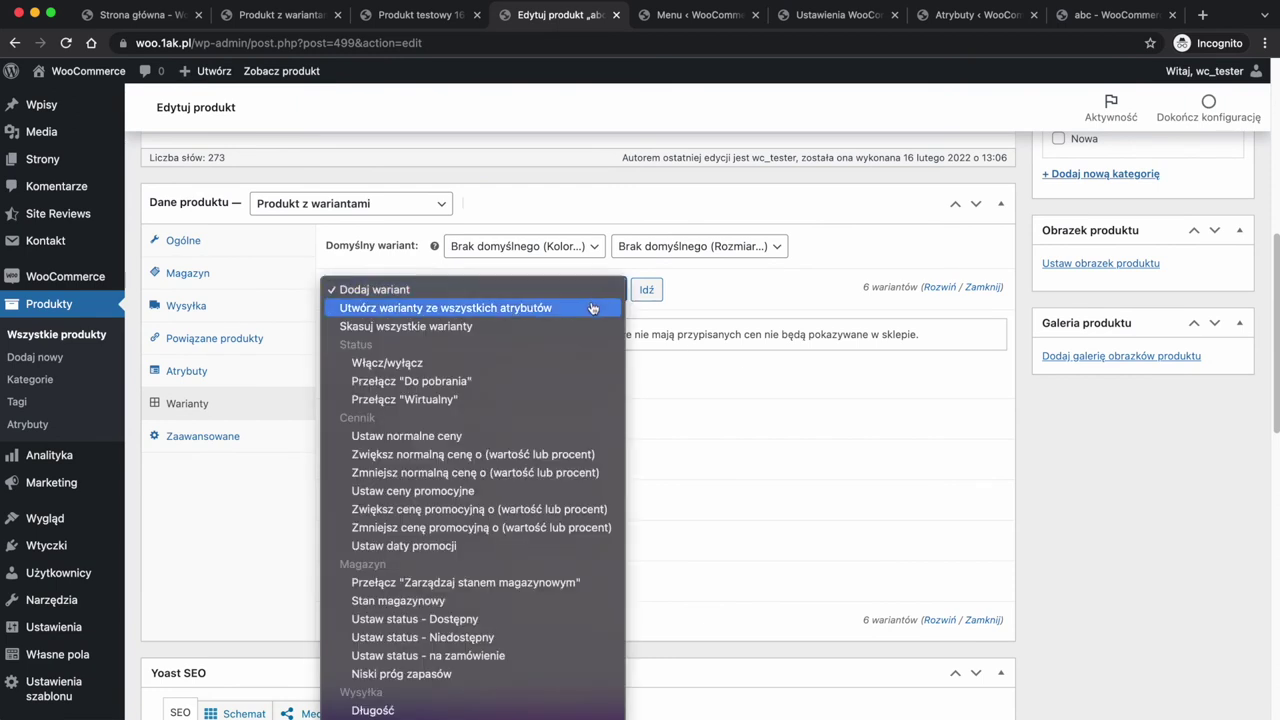
click(544, 436)
click(647, 290)
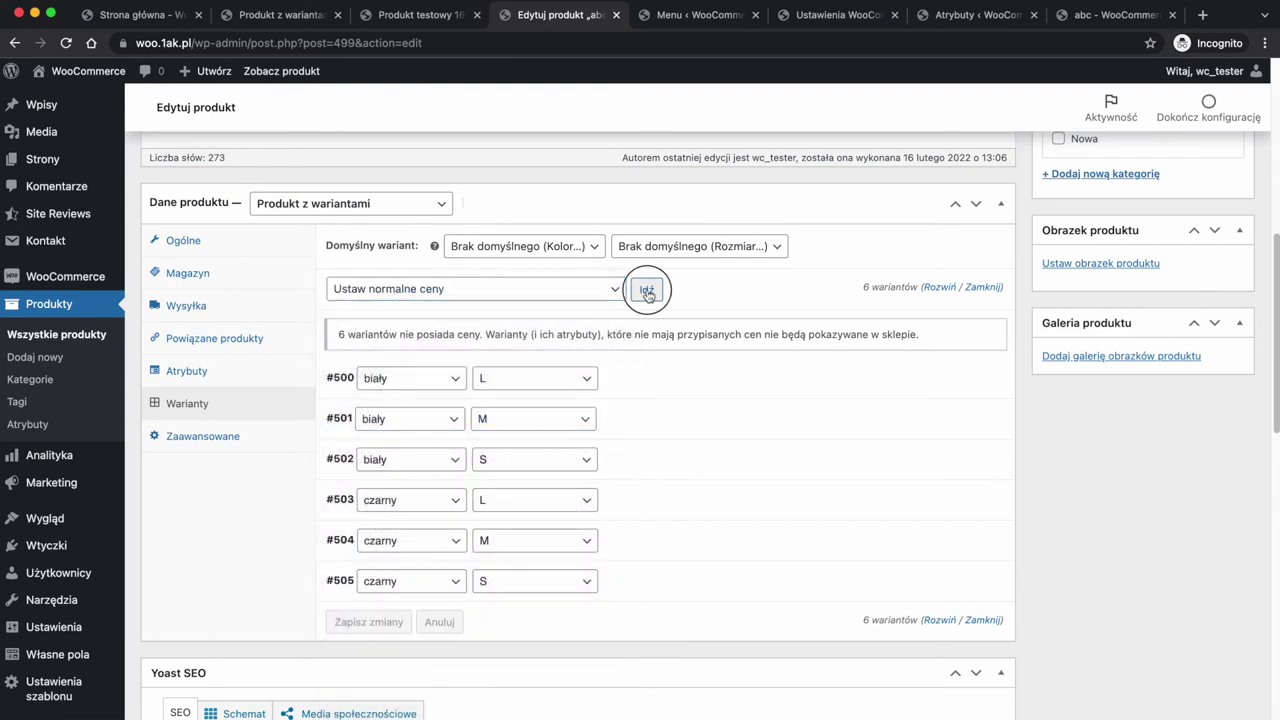
text(99)
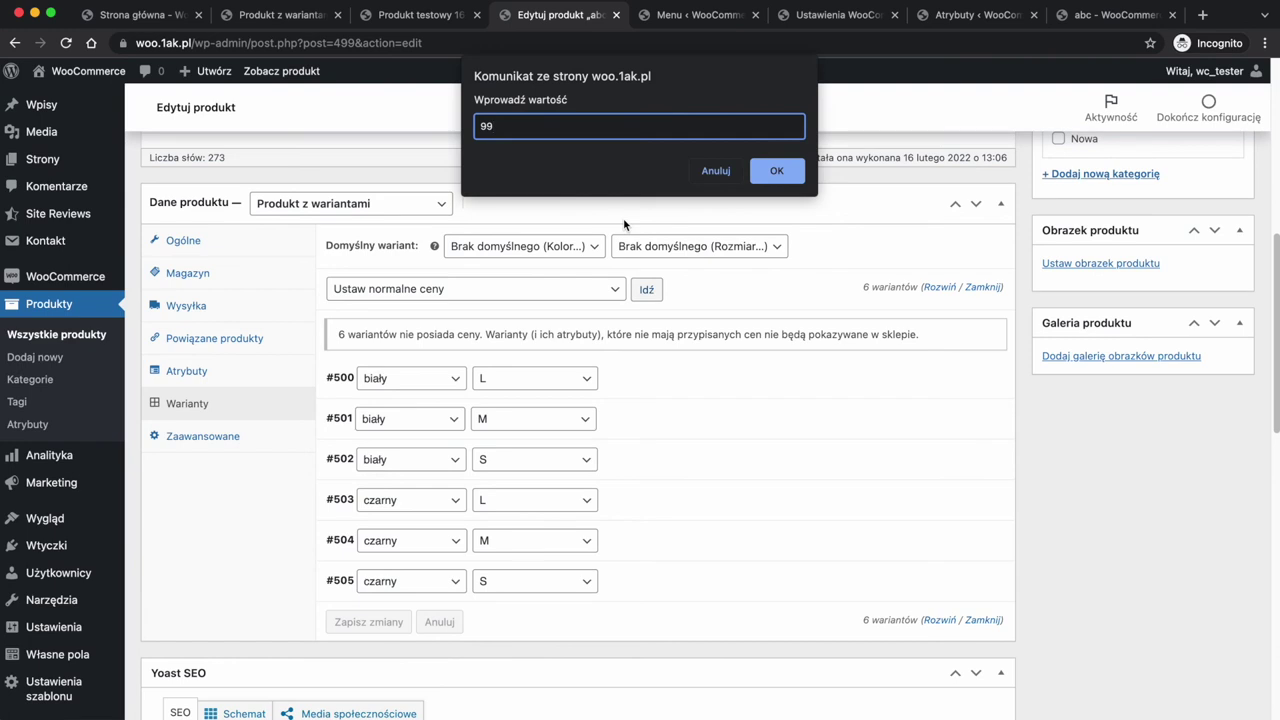
click(777, 171)
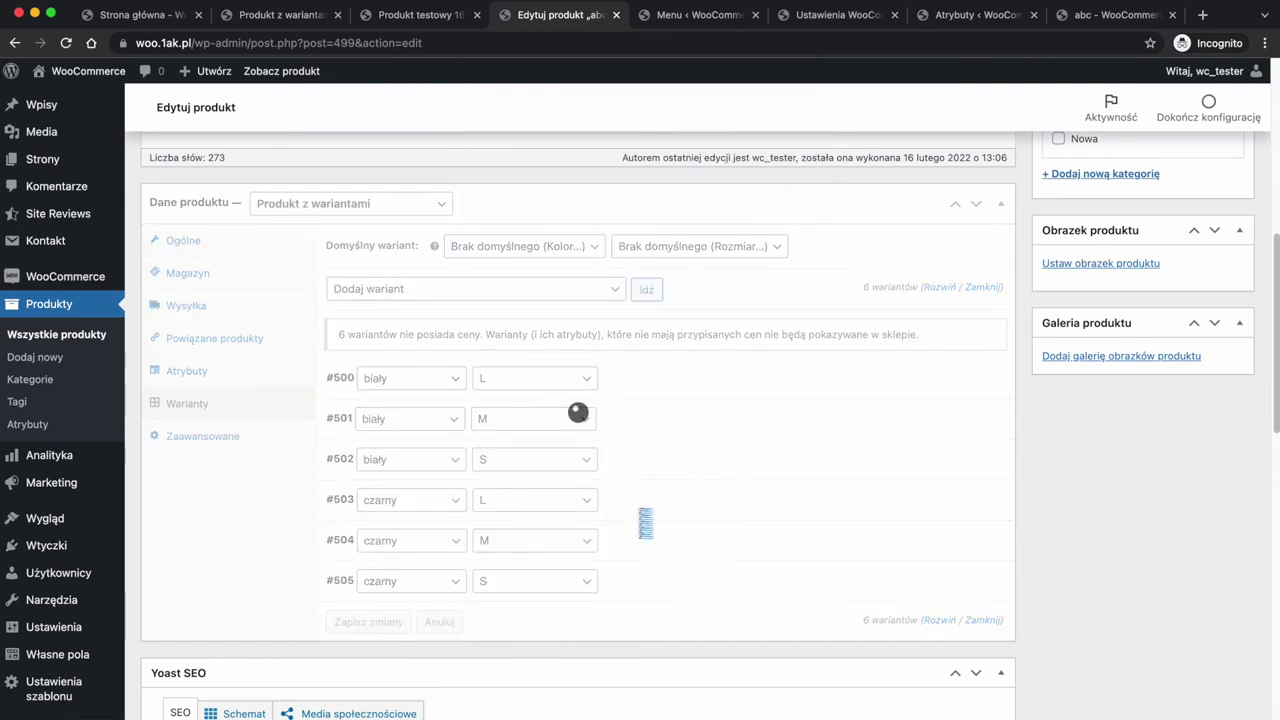
Check the regular price of the biały L variant and look through the bulk actions available for variants
click(752, 327)
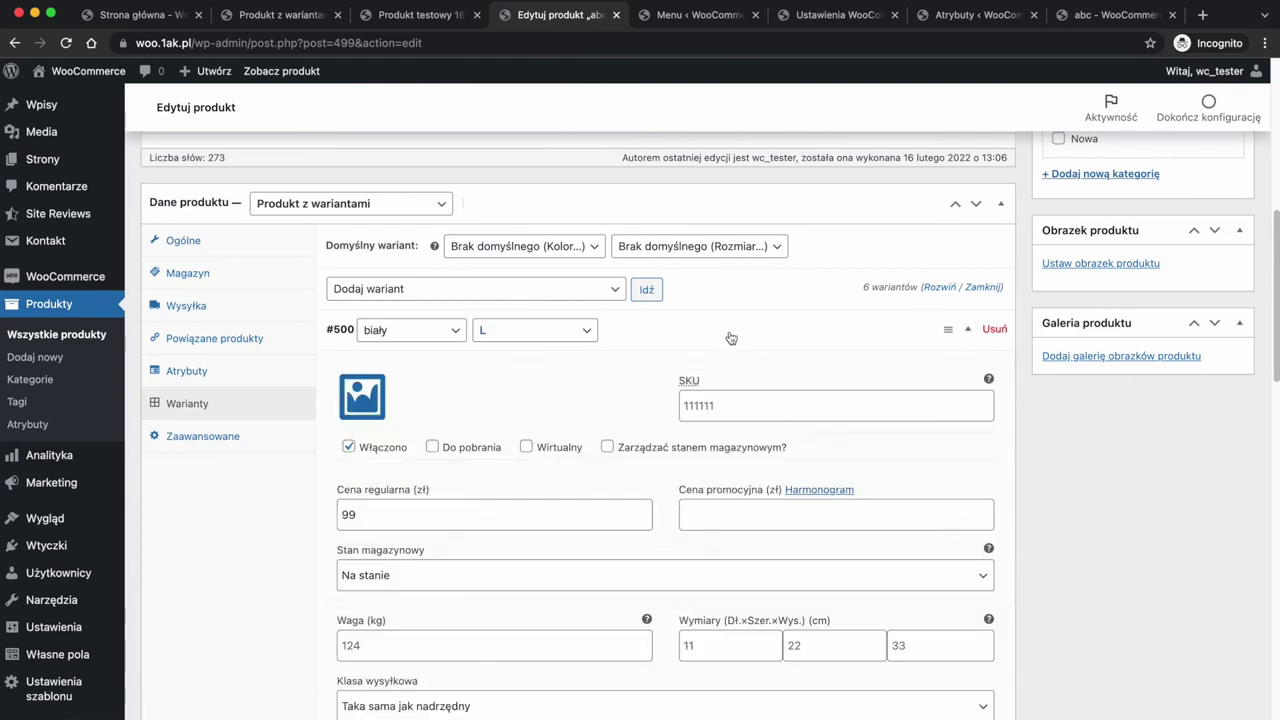
click(443, 512)
key(super+a)
click(700, 324)
click(577, 289)
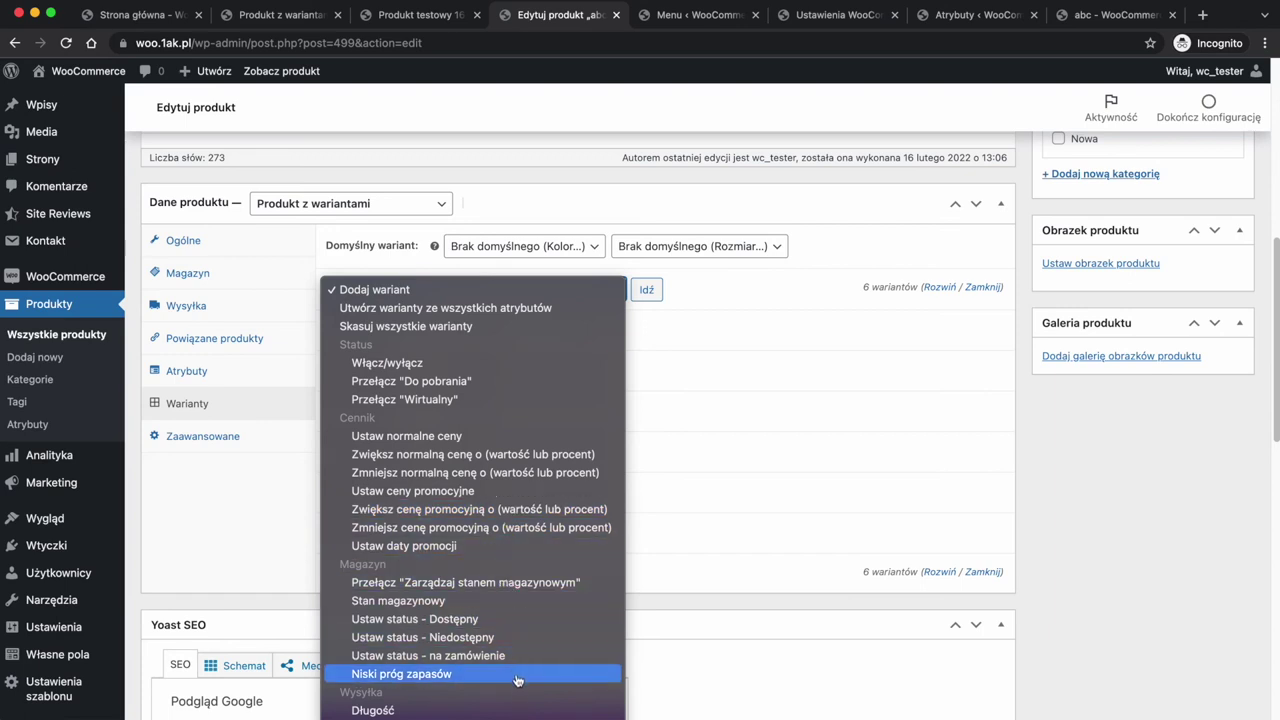
click(744, 275)
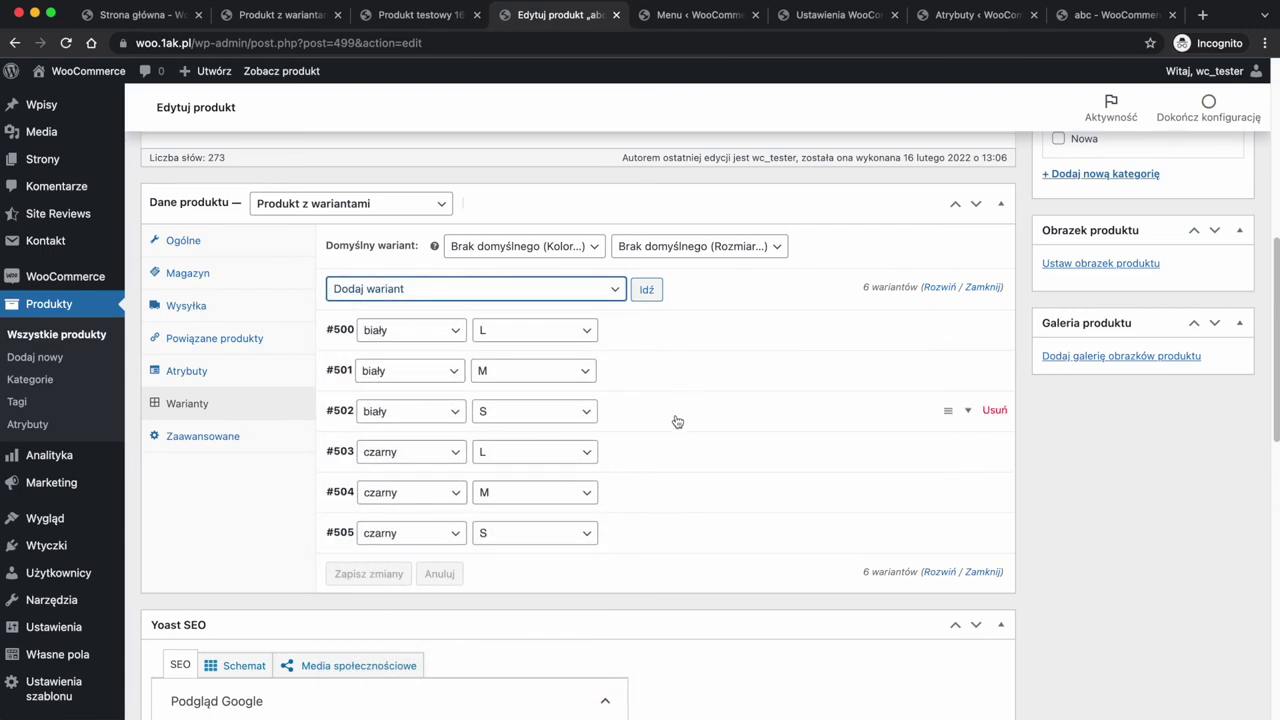
Examine the settings of the biały M variant, including its image picker, promotional price, stock, weight and shipping class
mouse_move(948, 408)
mouse_down()
mouse_move(943, 366)
mouse_move(946, 409)
mouse_up()
click(659, 377)
scroll(659, 377, down, 1)
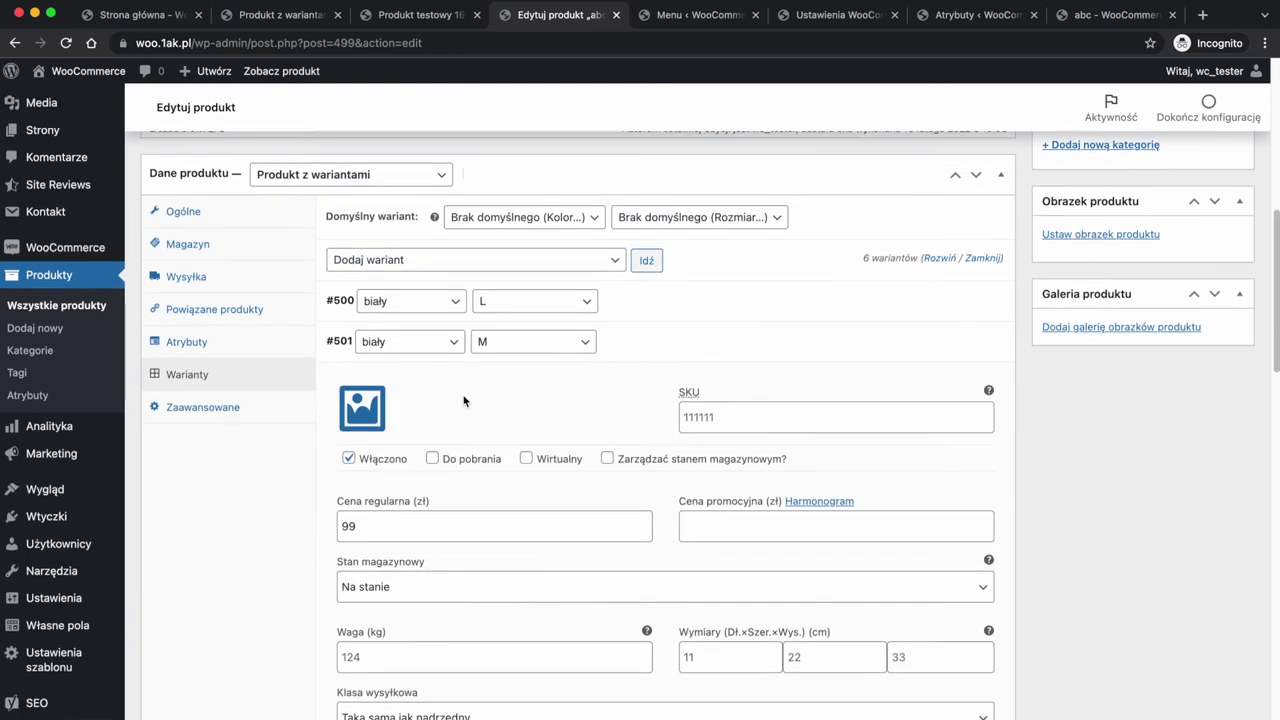
click(366, 412)
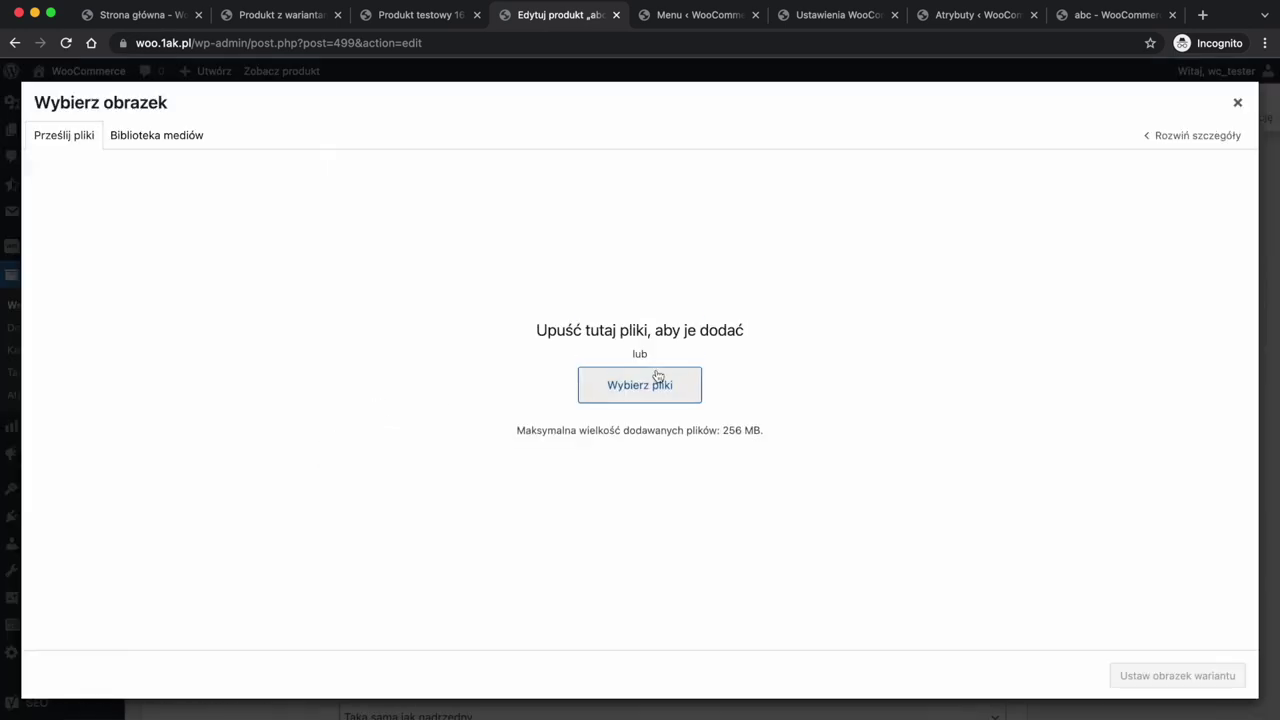
click(1238, 104)
scroll(454, 457, down, 3)
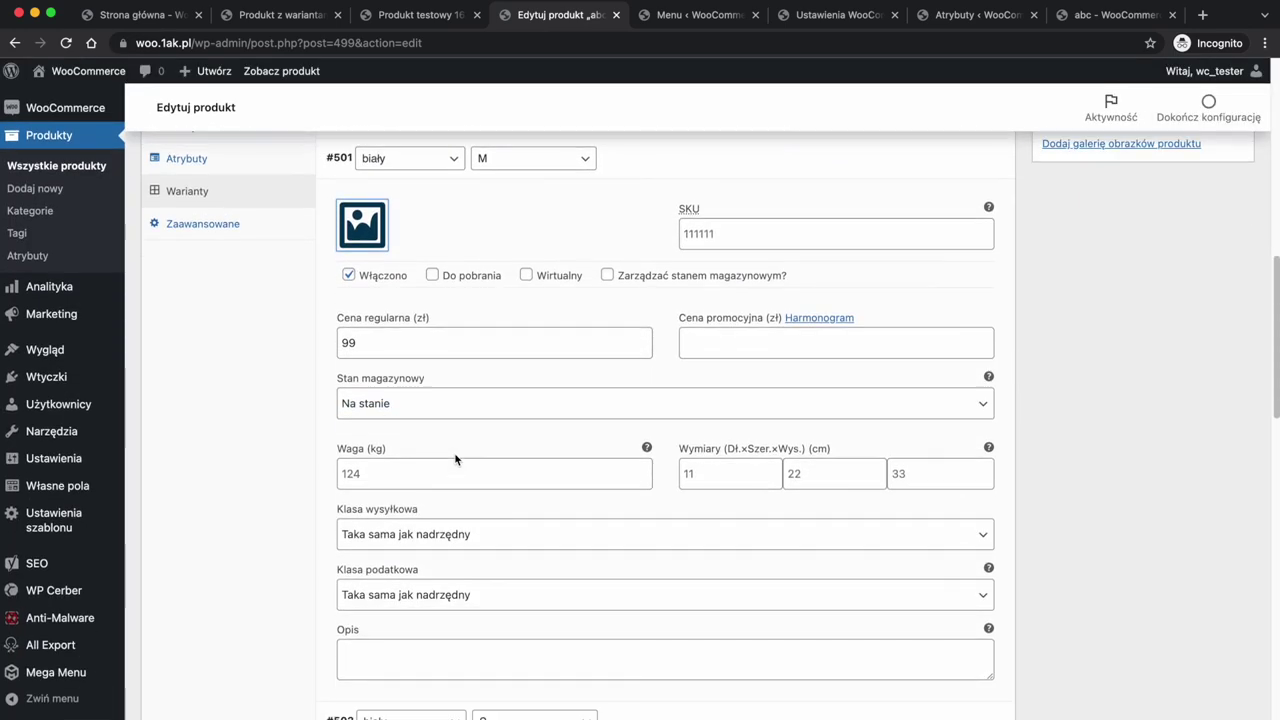
click(690, 345)
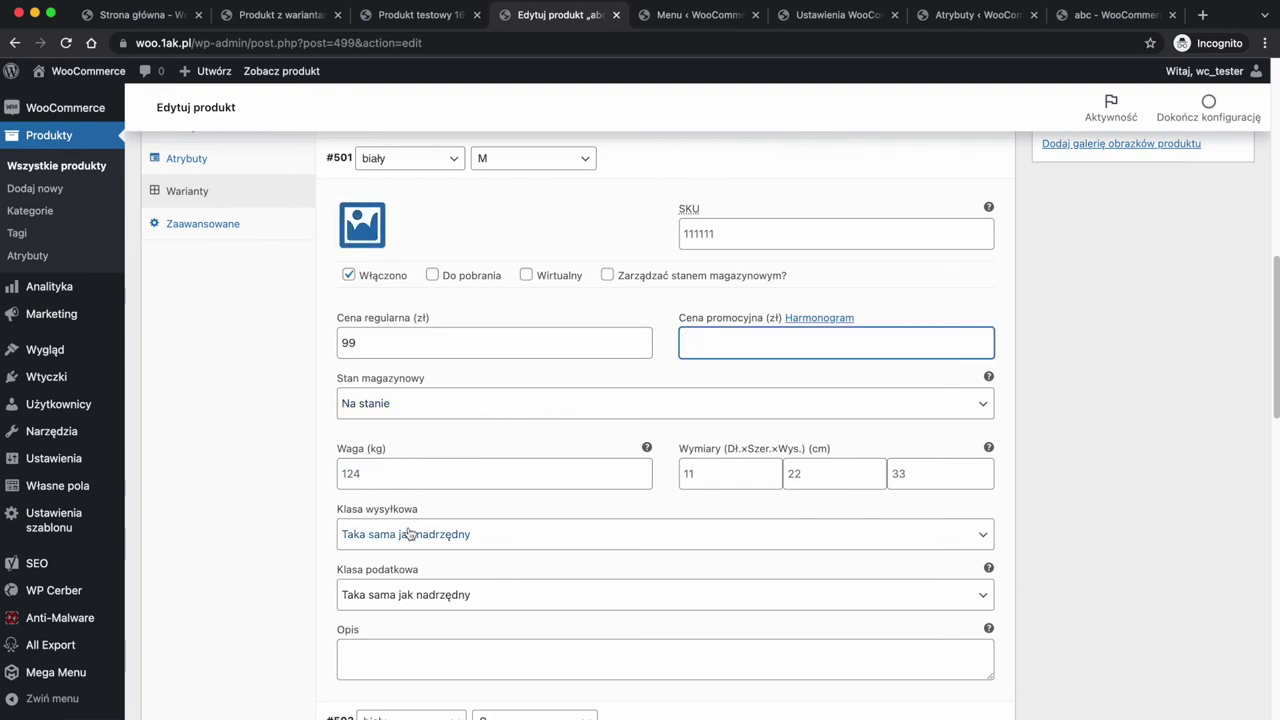
scroll(408, 527, down, 3)
scroll(408, 527, up, 3)
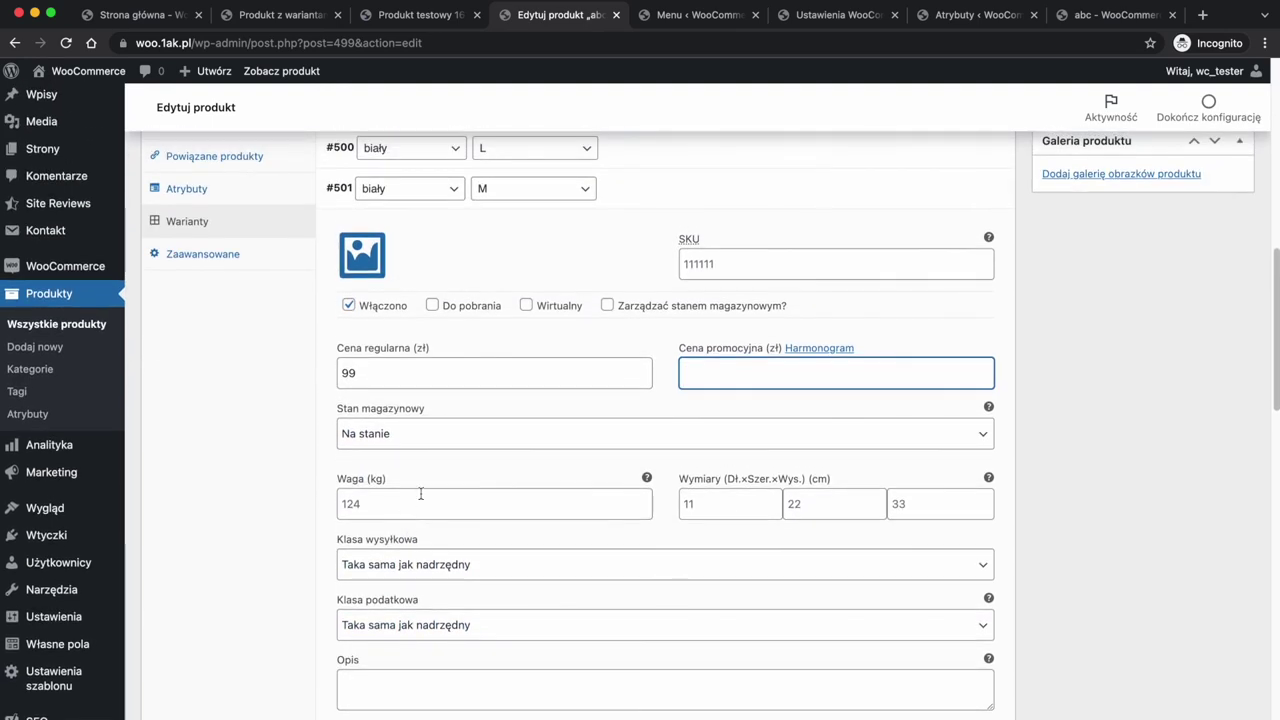
Save the variant changes and update the product
scroll(937, 316, up, 10)
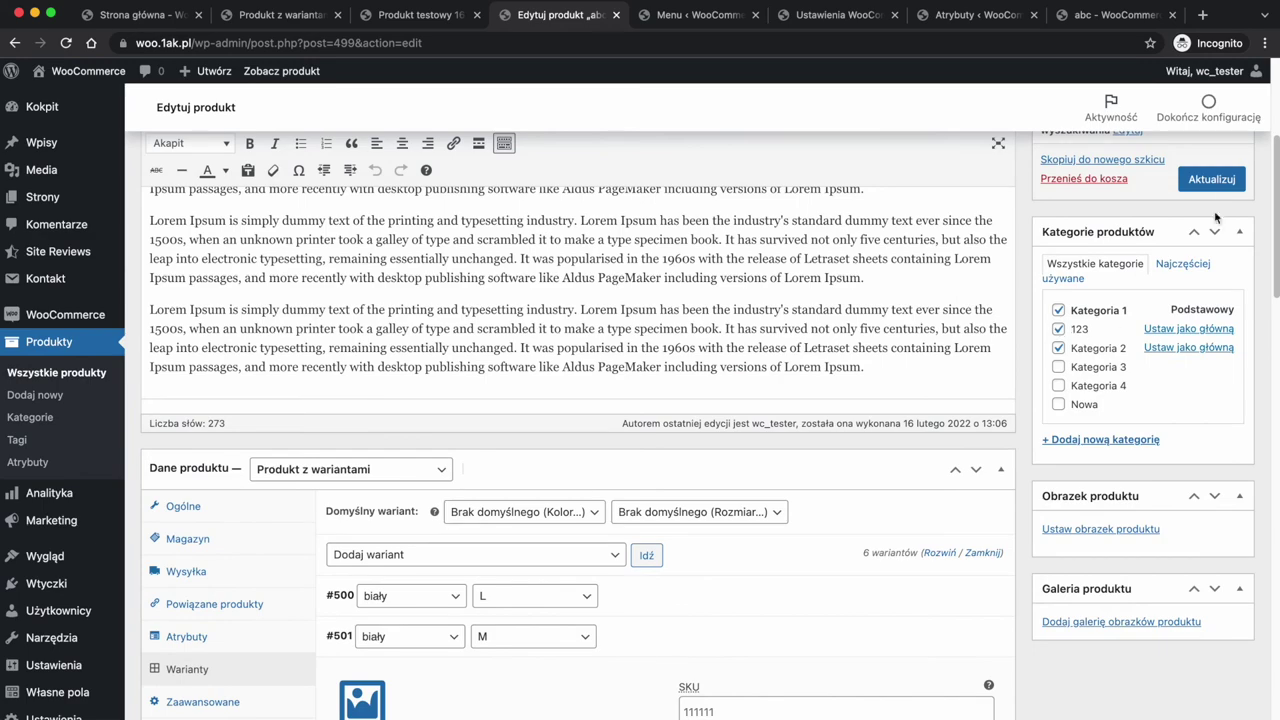
scroll(643, 509, down, 12)
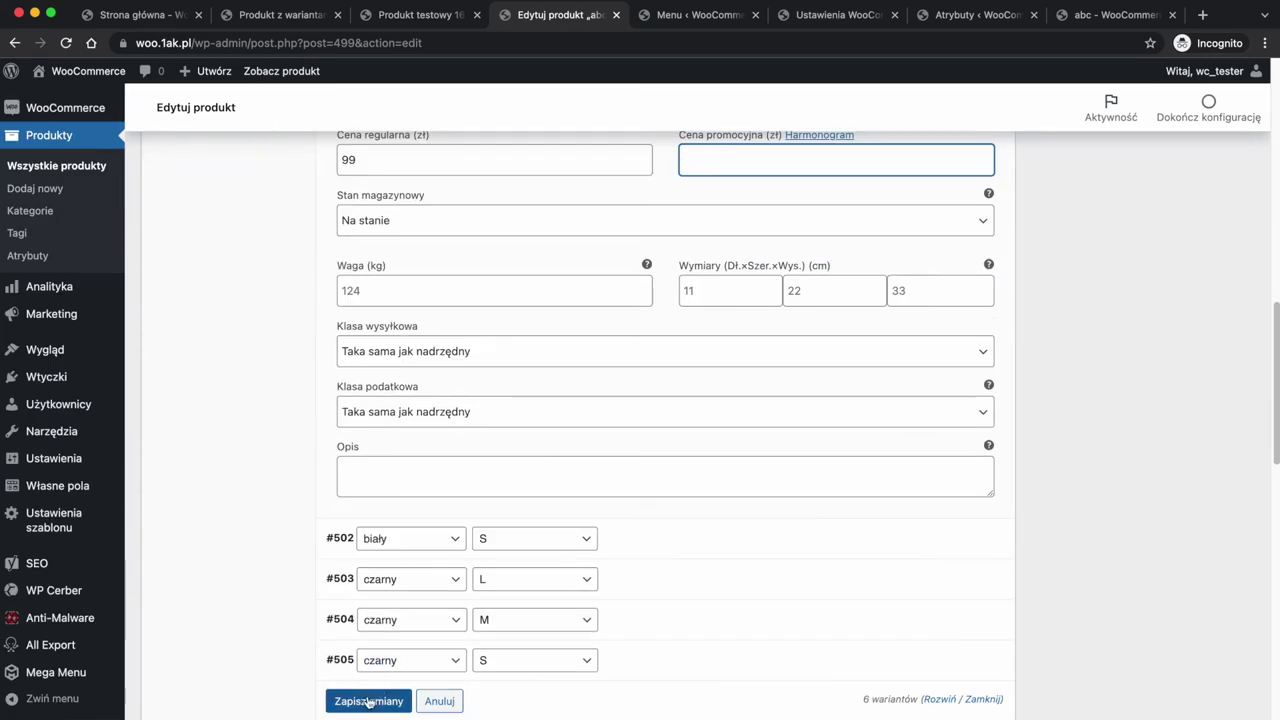
click(368, 700)
scroll(1000, 460, up, 15)
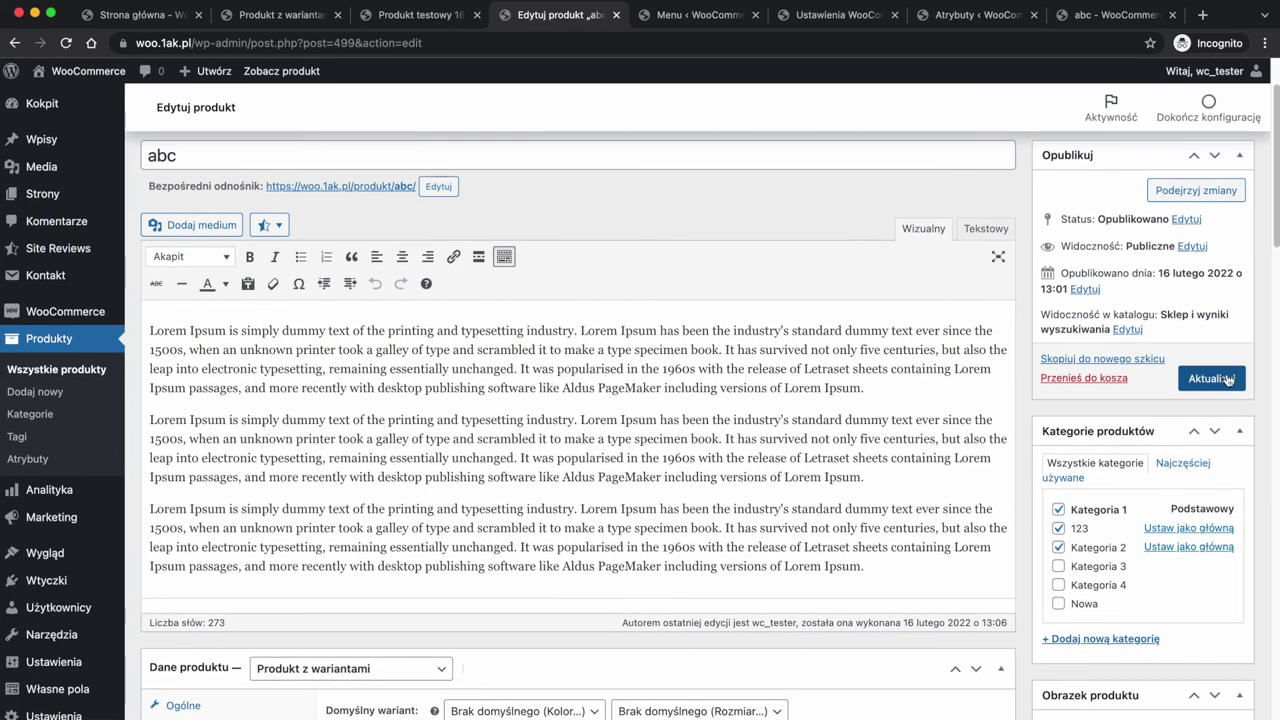
click(1227, 380)
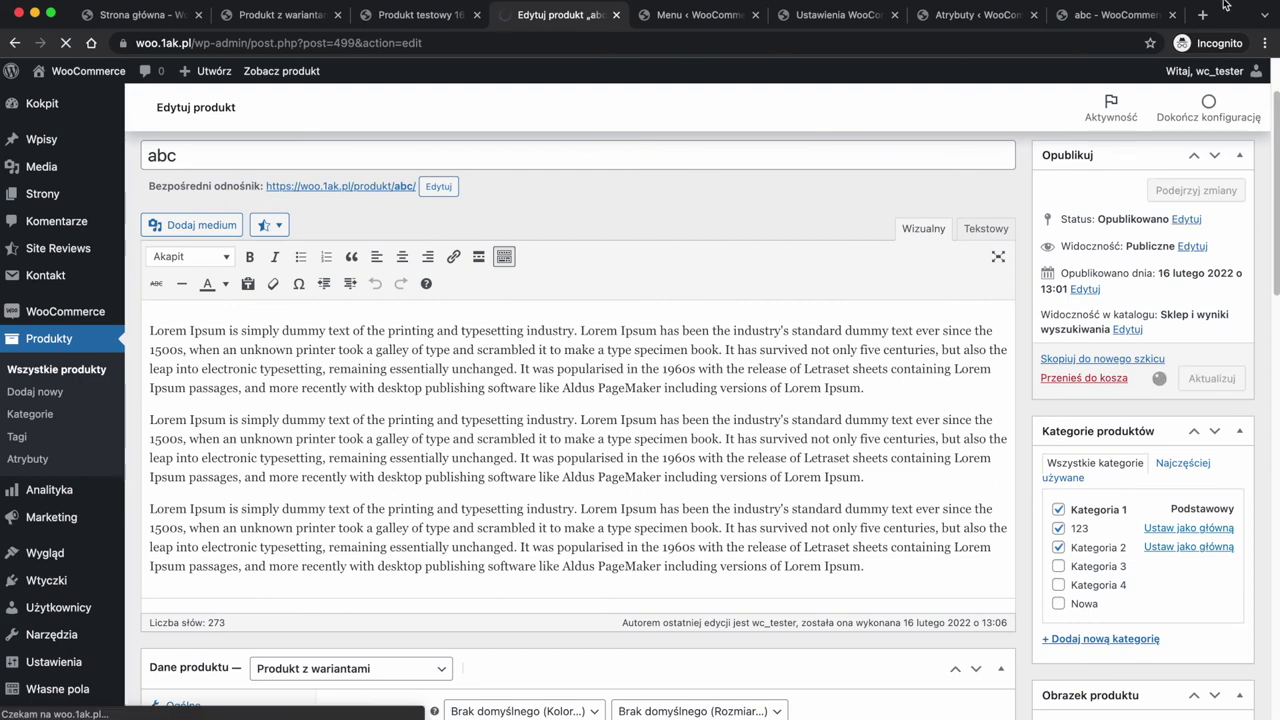
Reload the abc product's shop page and select the variant with Kolor biały and Rozmiar M
click(1108, 15)
right_click(361, 222)
click(405, 269)
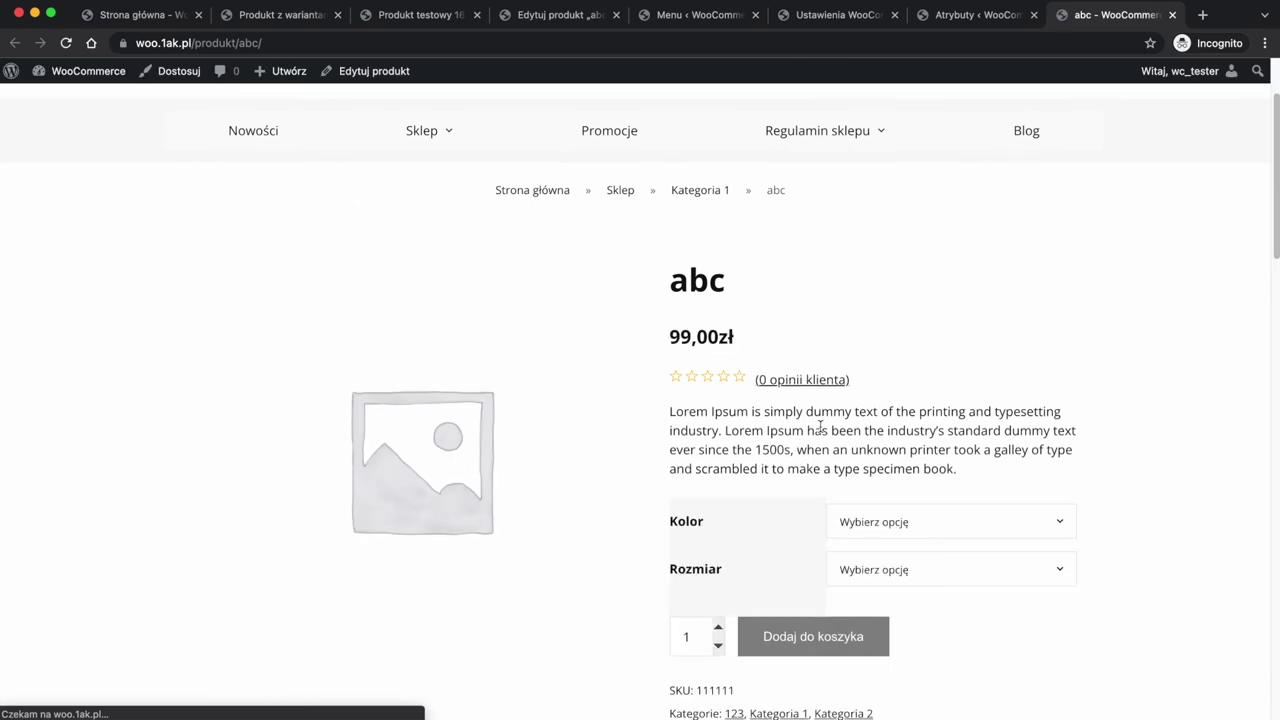
scroll(869, 449, down, 3)
click(903, 406)
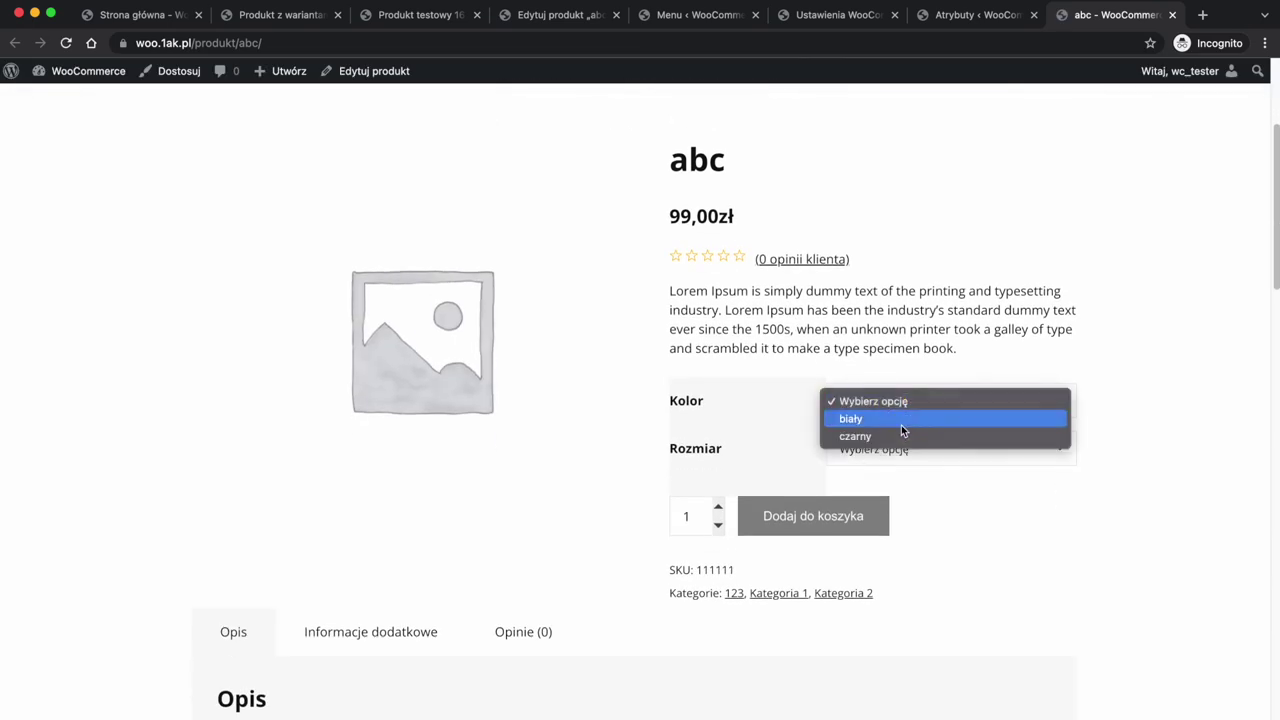
click(901, 425)
click(900, 451)
click(893, 478)
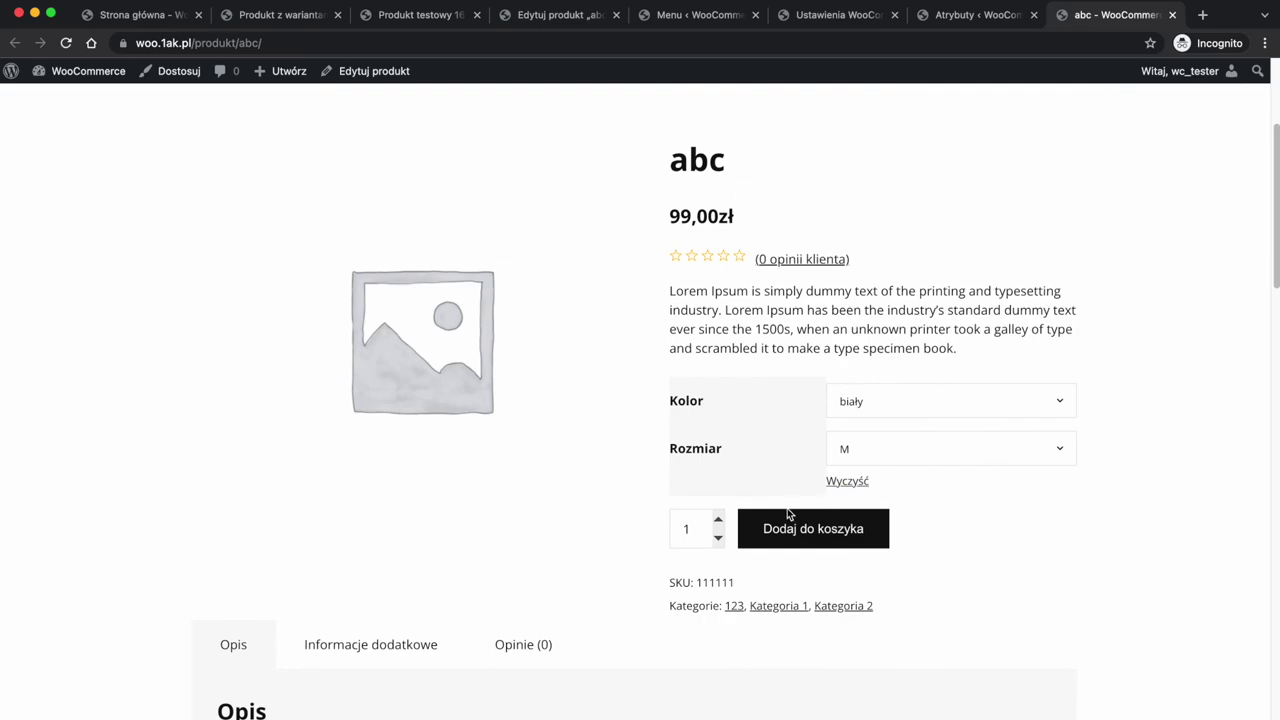
Check the price shown for the selected biały M variant on the abc shop page
scroll(772, 460, down, 1)
drag(665, 191, 760, 196)
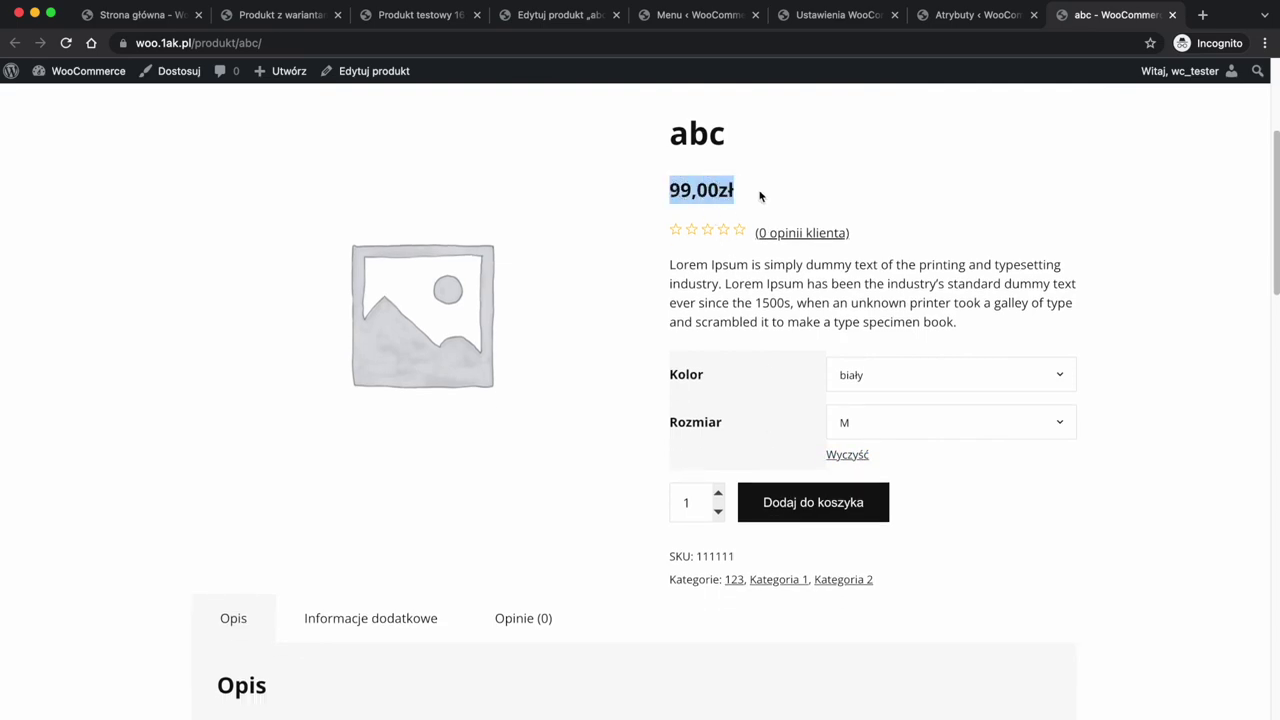
Go to the admin product list, view the abc product's edit page and return to the list
click(597, 19)
click(40, 341)
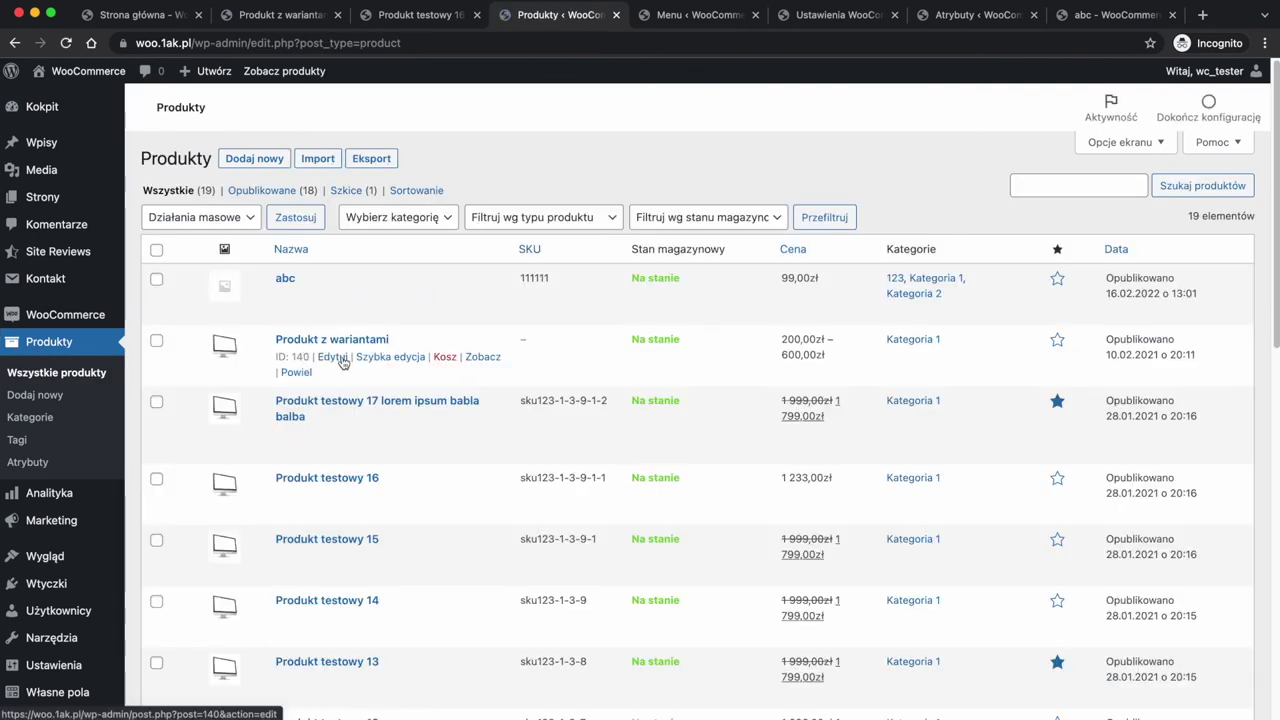
click(335, 296)
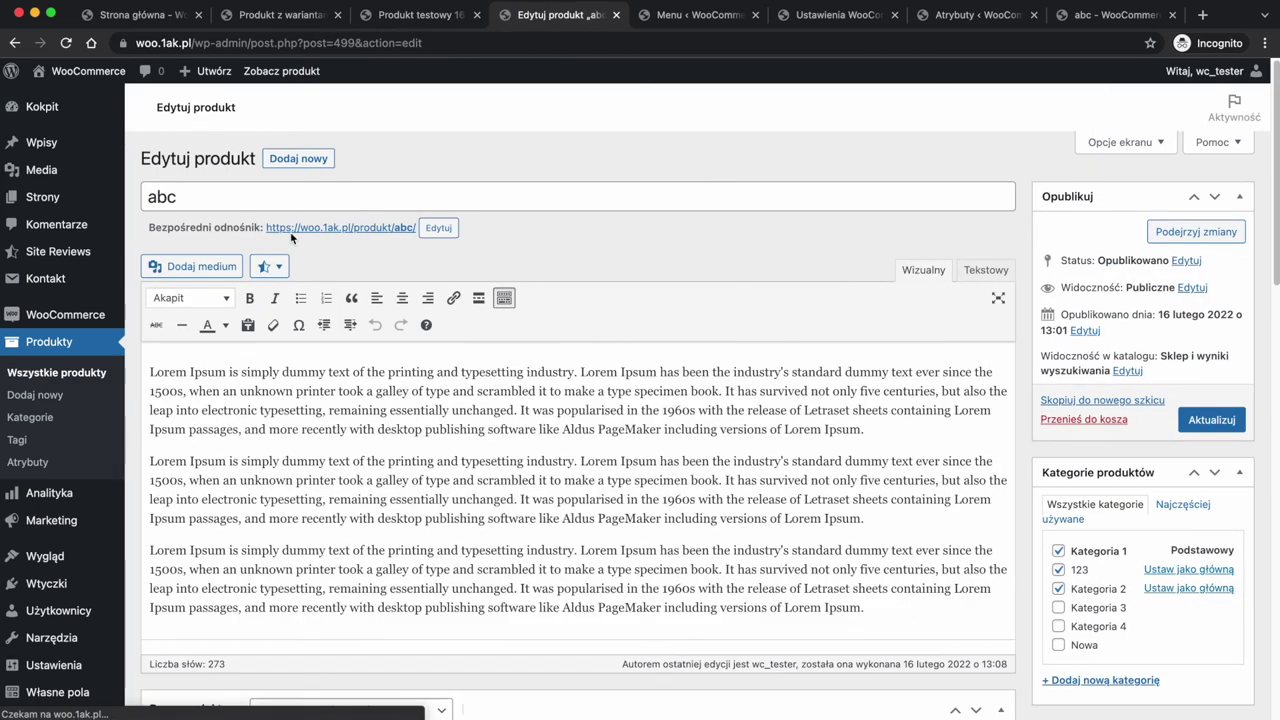
click(15, 43)
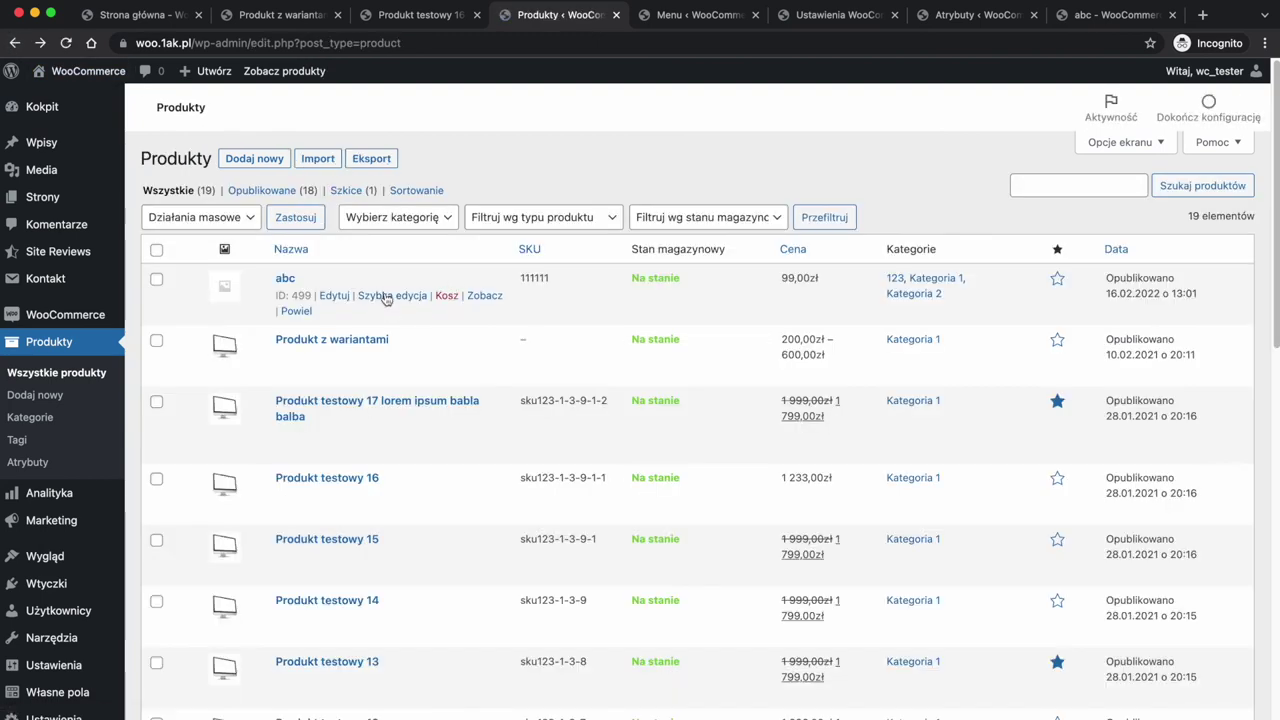
Look through the quick edit fields of the abc product, including its status options, and close quick edit without saving
click(383, 296)
double_click(226, 304)
scroll(211, 380, down, 1)
double_click(231, 302)
scroll(306, 383, down, 1)
click(649, 273)
click(676, 312)
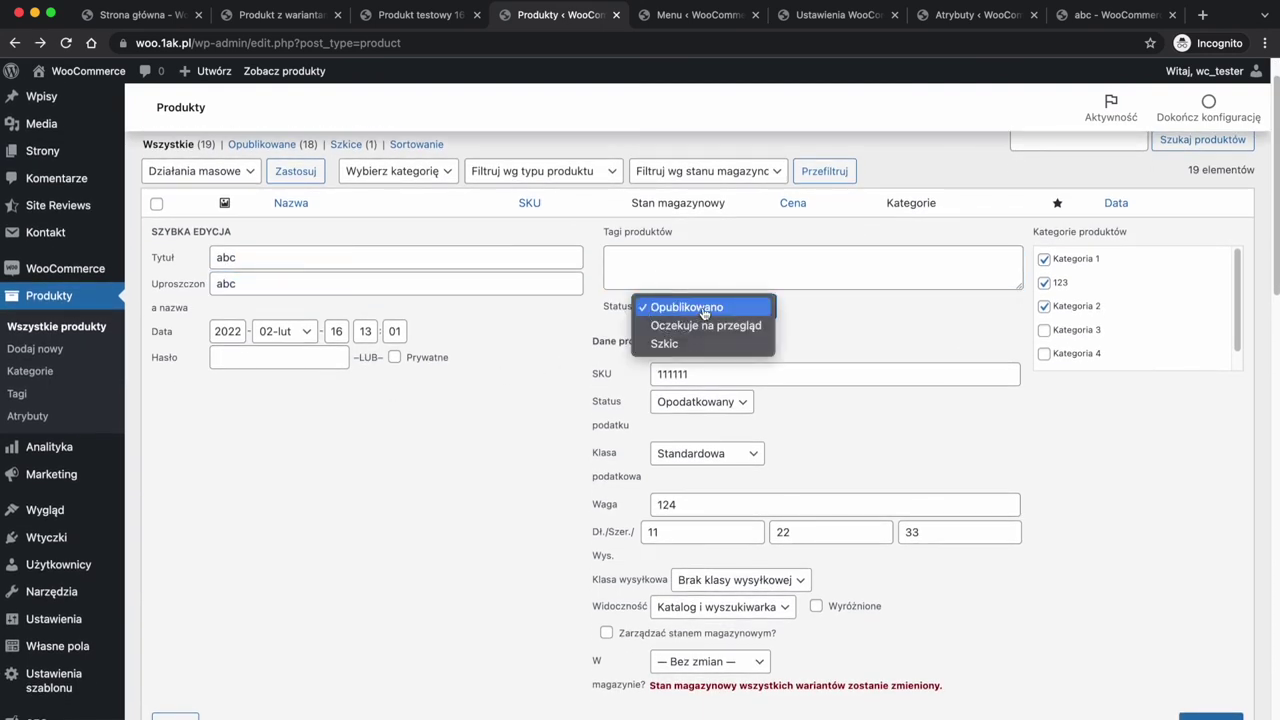
click(703, 312)
scroll(680, 520, down, 1)
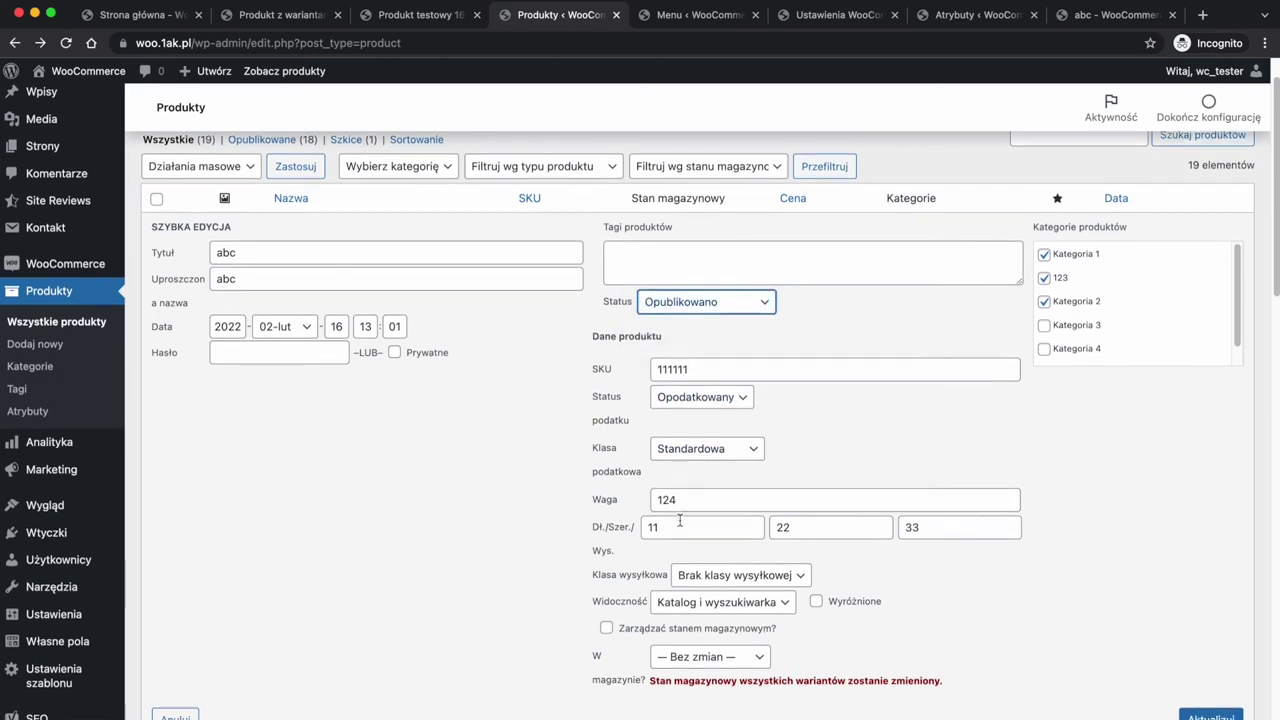
scroll(680, 520, down, 3)
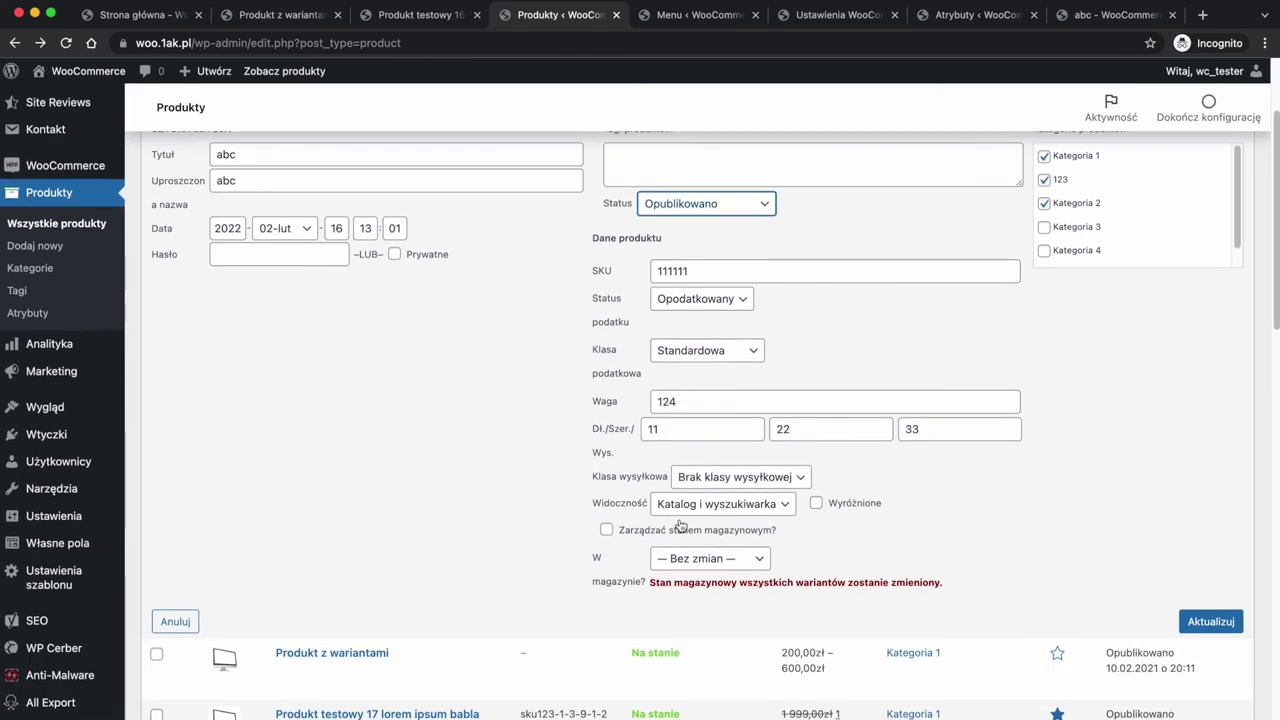
scroll(679, 527, up, 5)
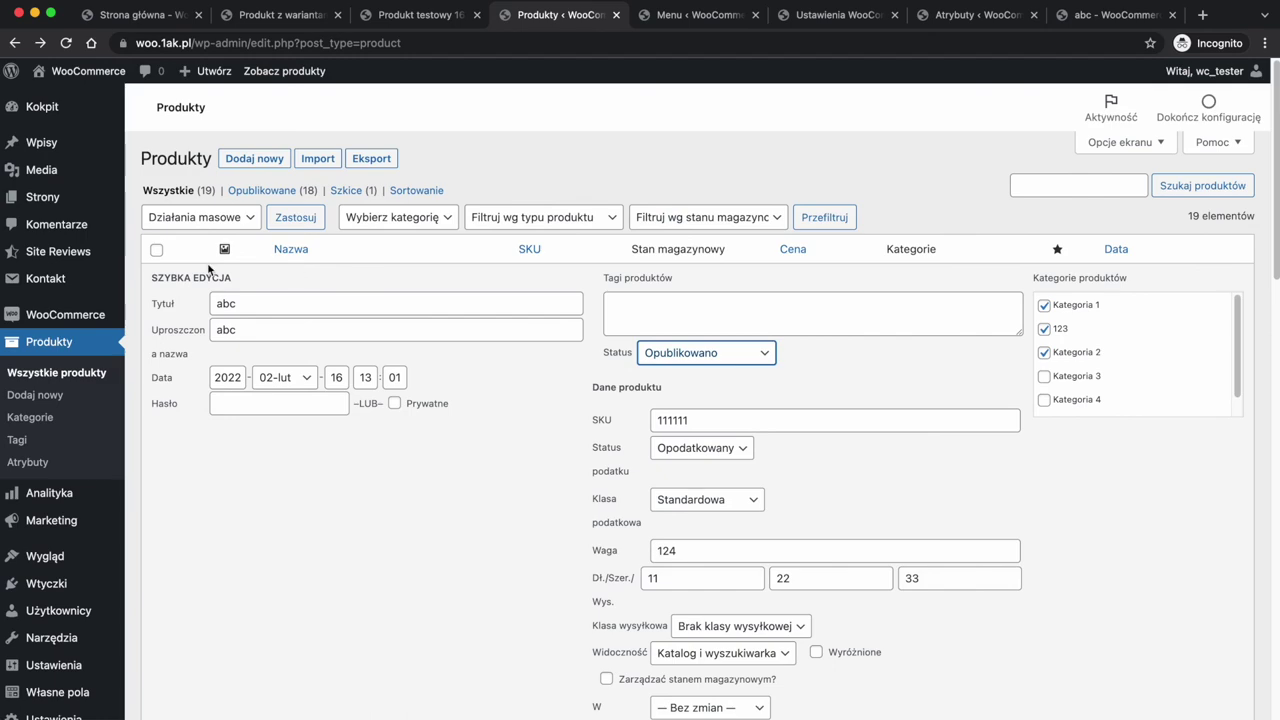
scroll(205, 300, down, 6)
click(171, 507)
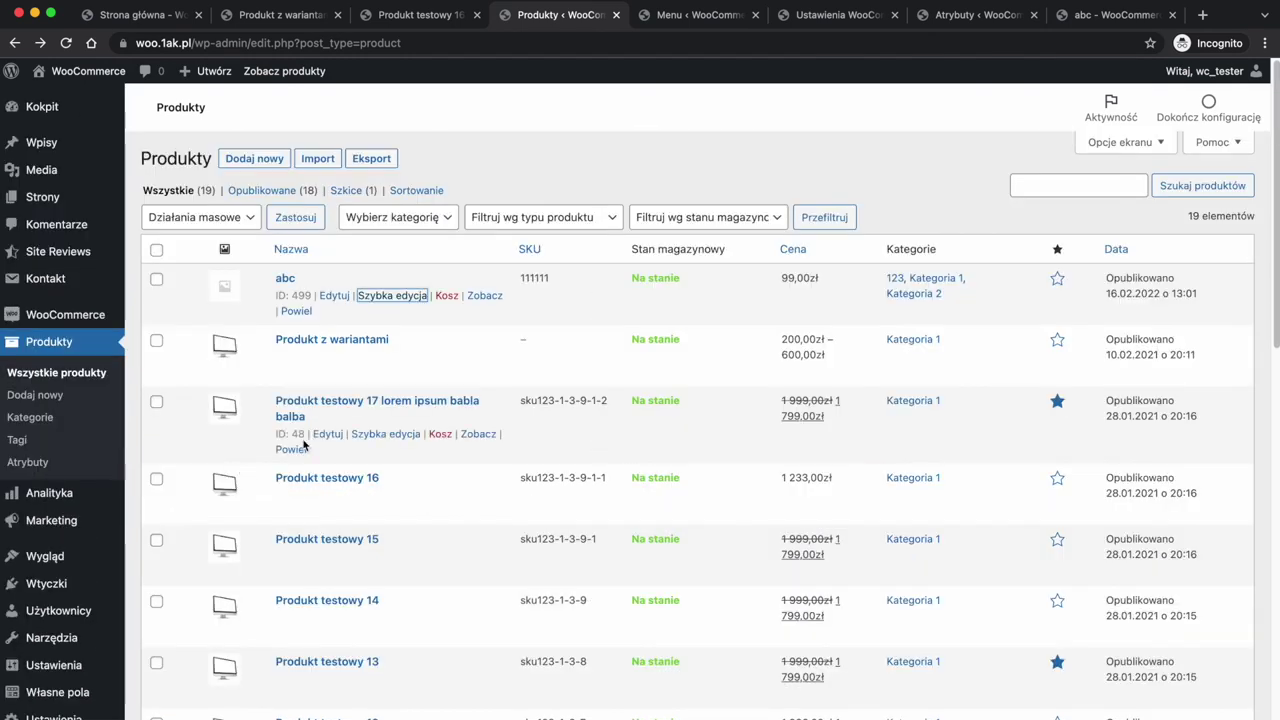
Review the quick edit fields of Produkt testowy 16, including price and promotional price, and update it without changes
scroll(305, 450, down, 1)
click(370, 477)
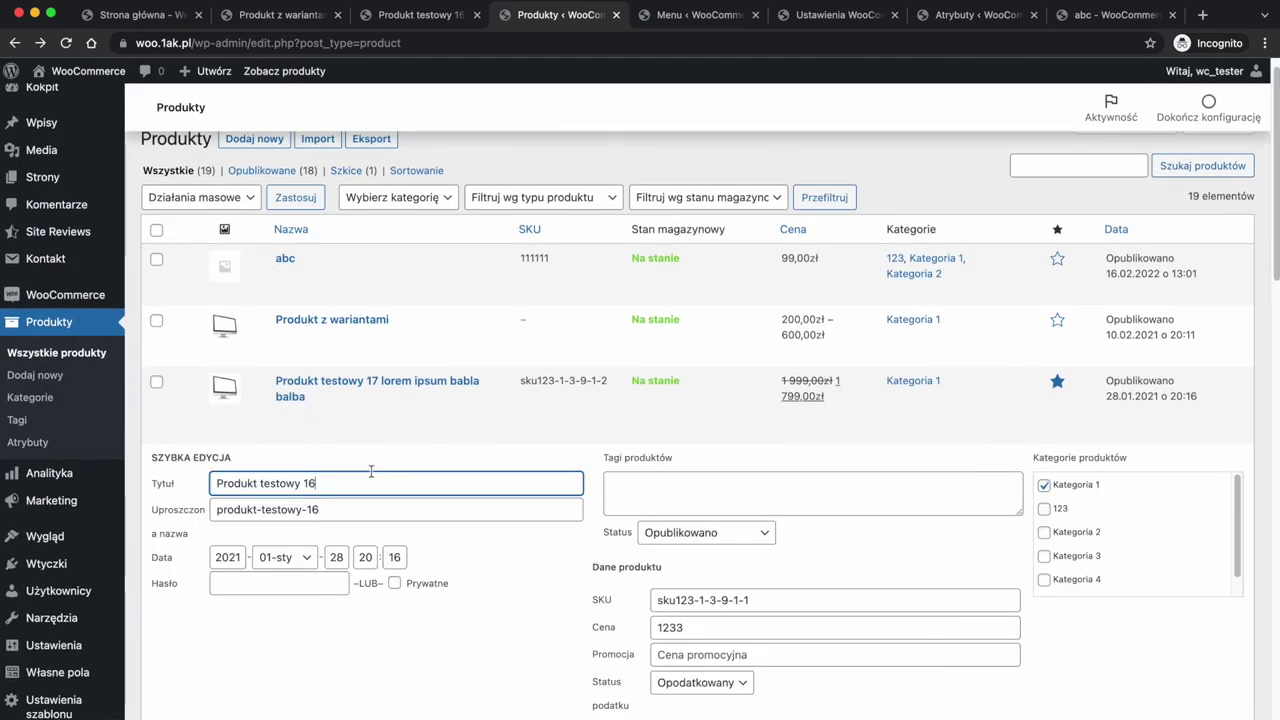
scroll(371, 476, down, 5)
scroll(371, 476, down, 1)
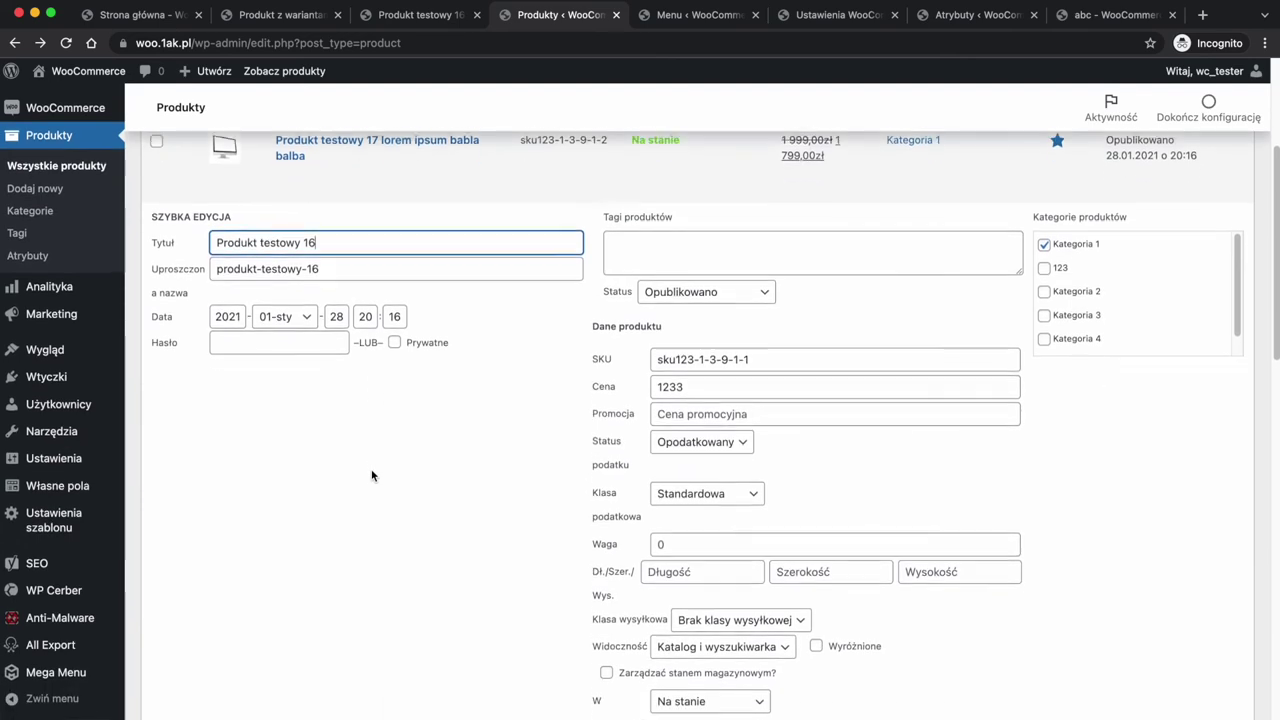
scroll(706, 406, down, 1)
scroll(706, 406, down, 2)
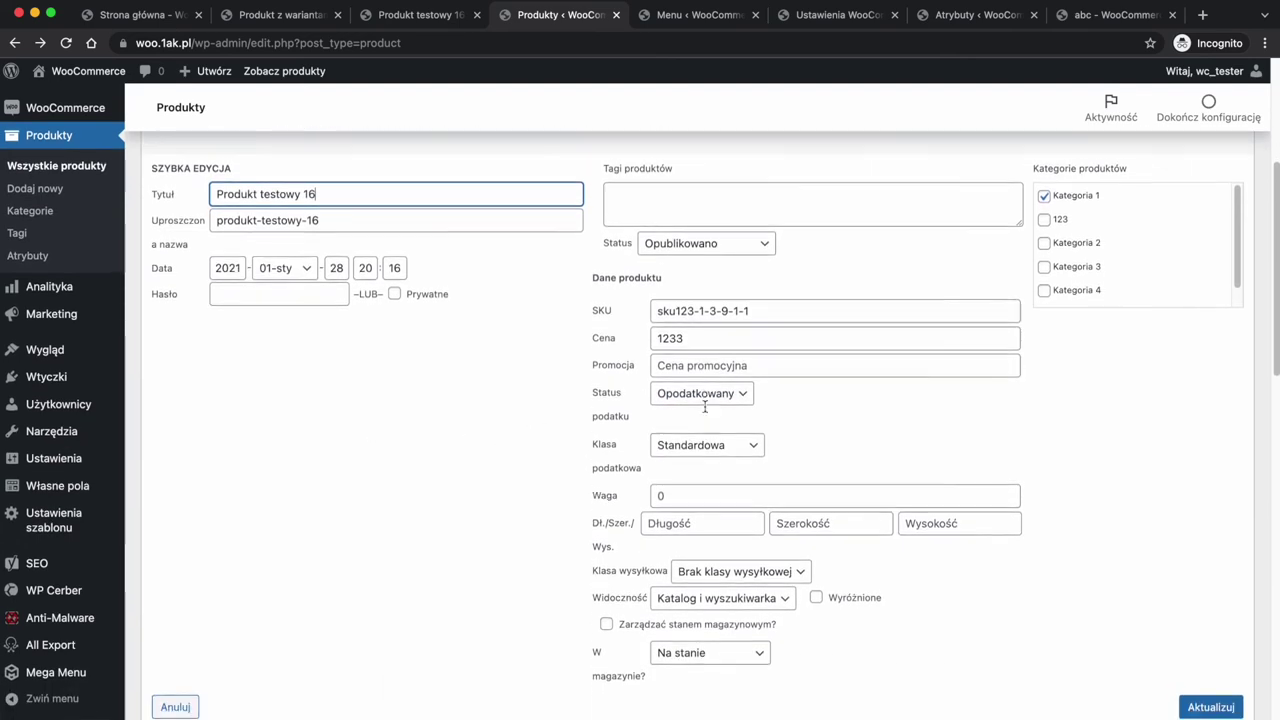
scroll(708, 408, up, 3)
scroll(708, 408, down, 5)
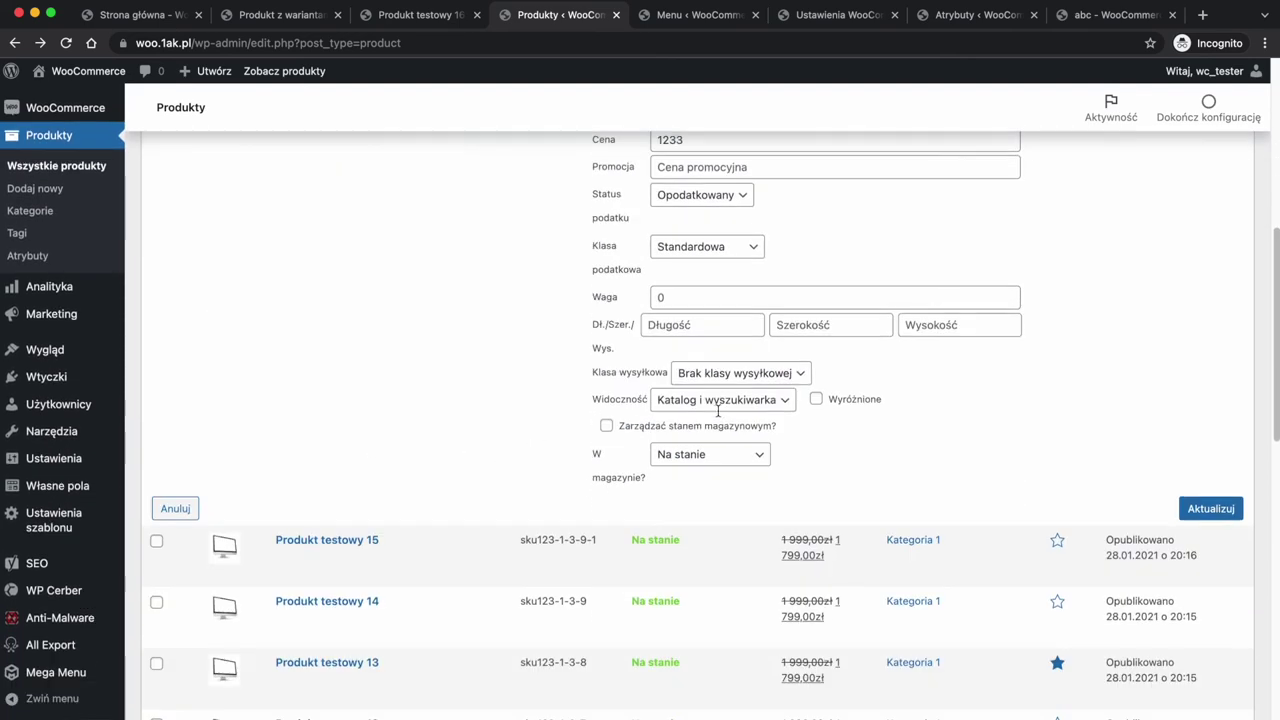
click(1230, 515)
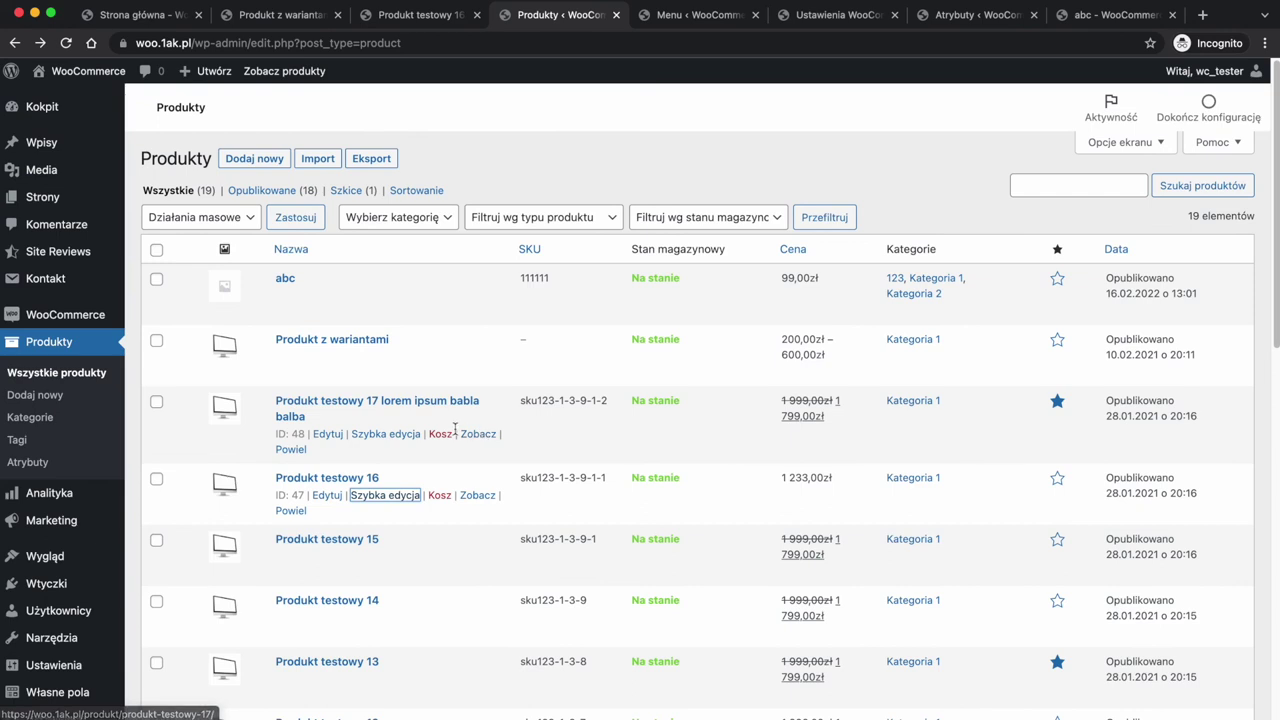
Open Produkt z wariantami for editing and check the regular prices of its L drewno and M drewno variants
mouse_move(311, 317)
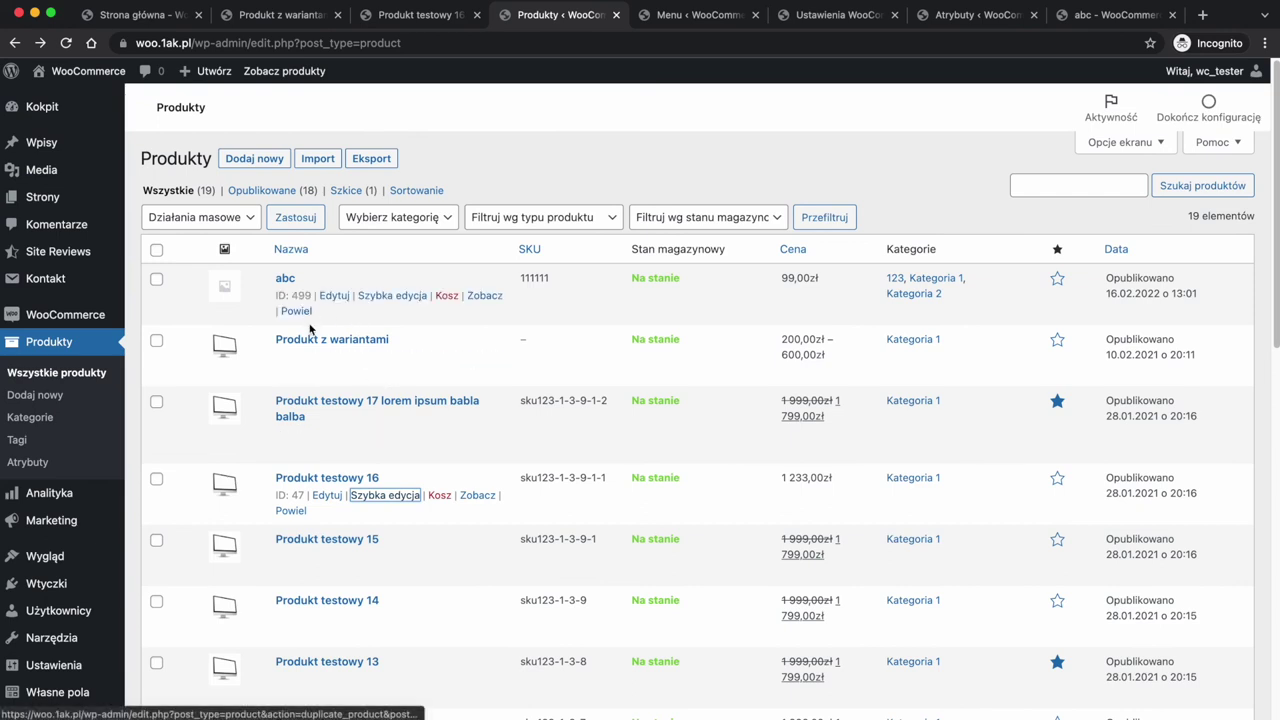
click(331, 358)
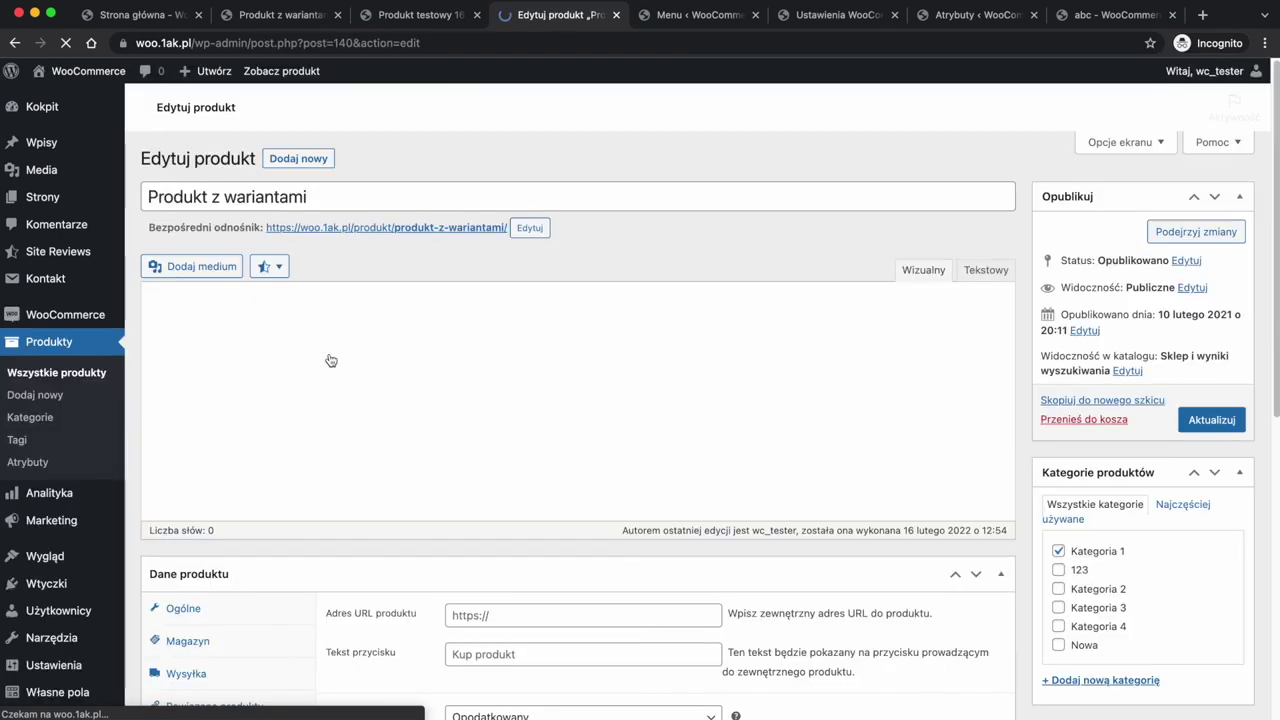
scroll(310, 340, down, 3)
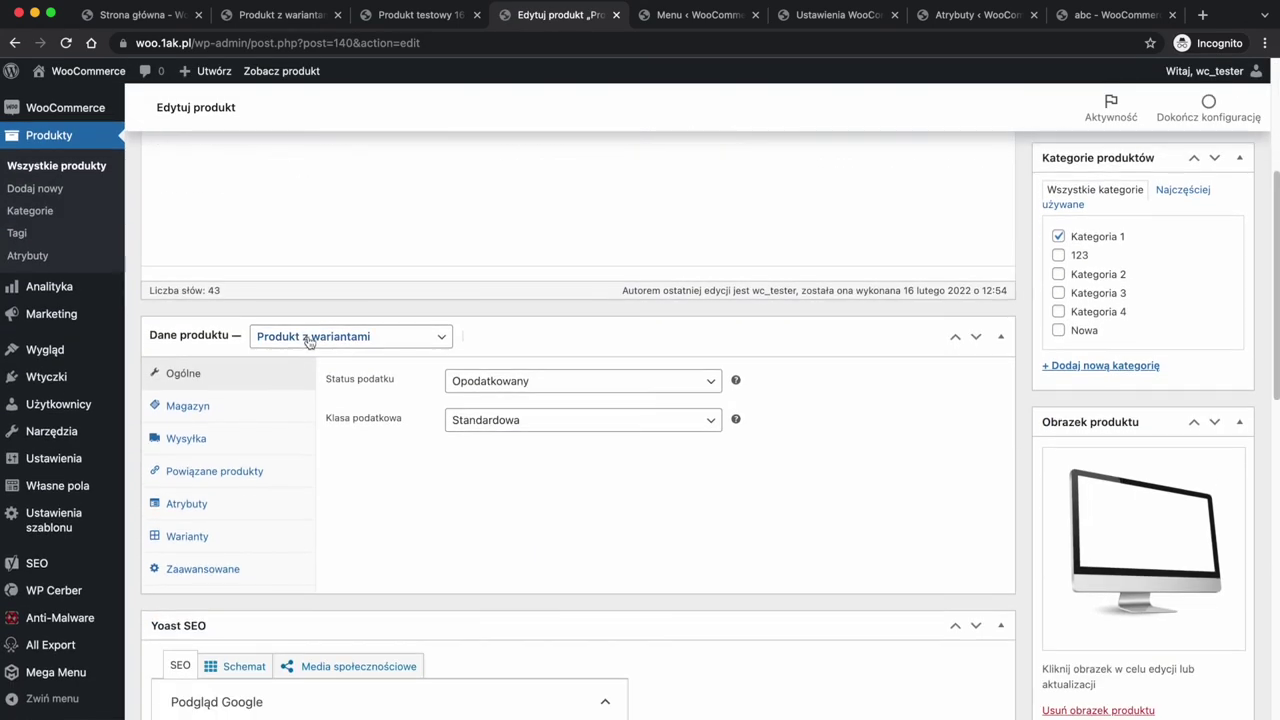
click(214, 535)
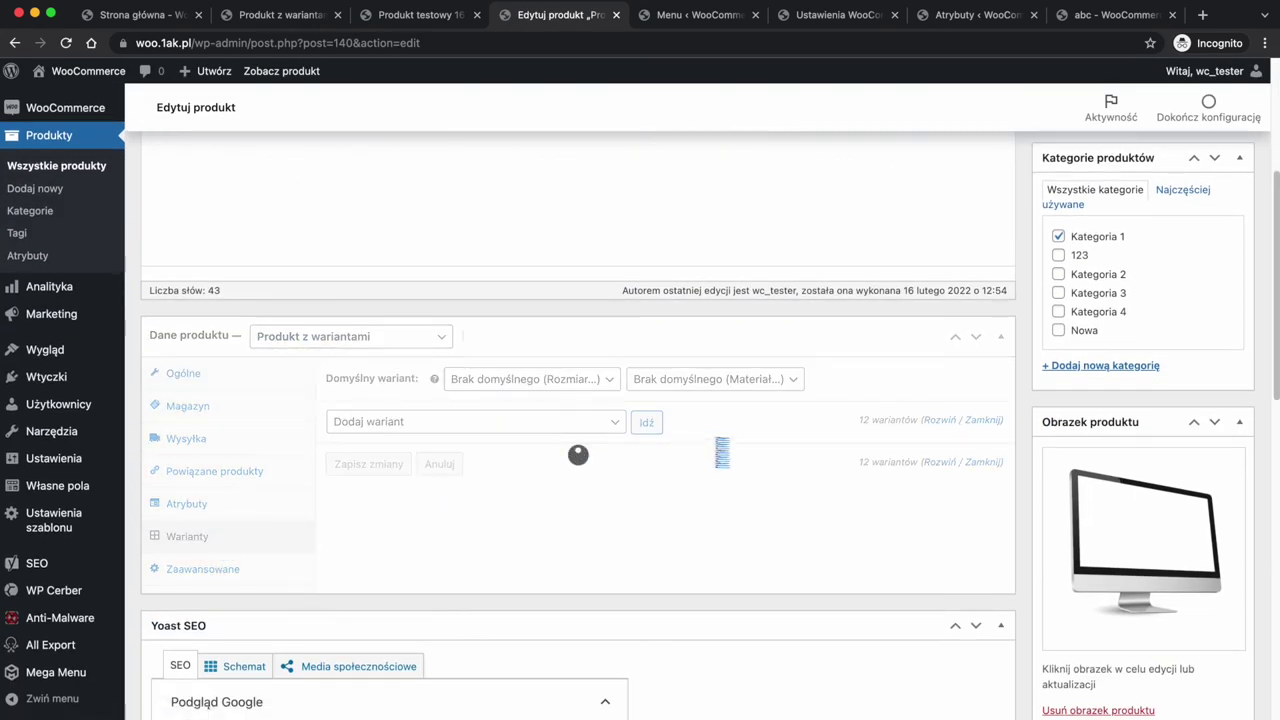
scroll(671, 455, down, 2)
click(695, 358)
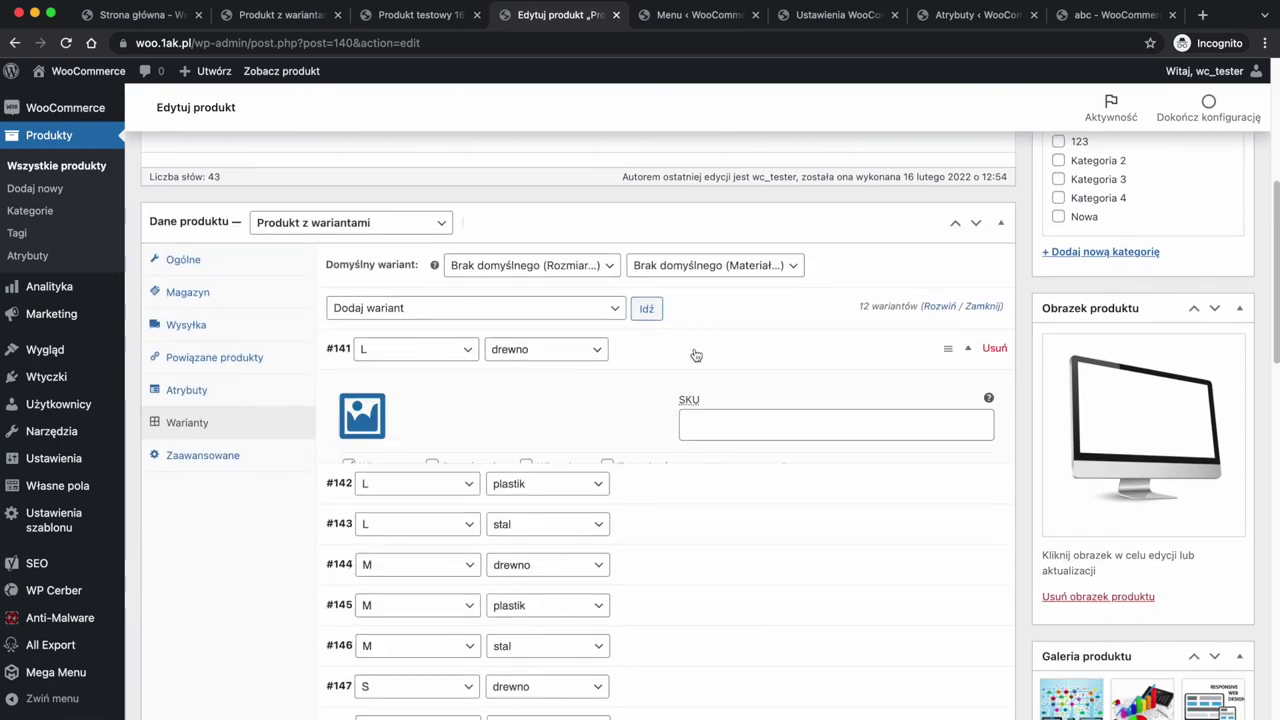
click(474, 529)
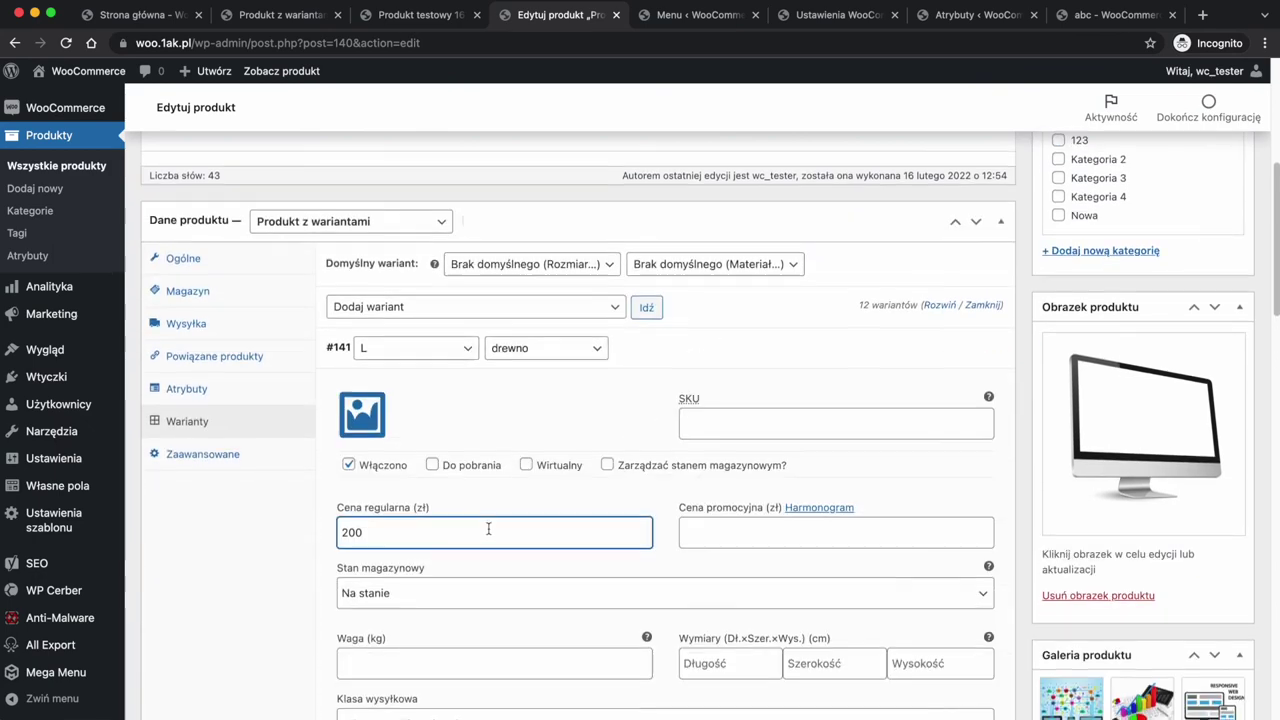
scroll(489, 529, down, 2)
scroll(489, 534, down, 3)
click(677, 500)
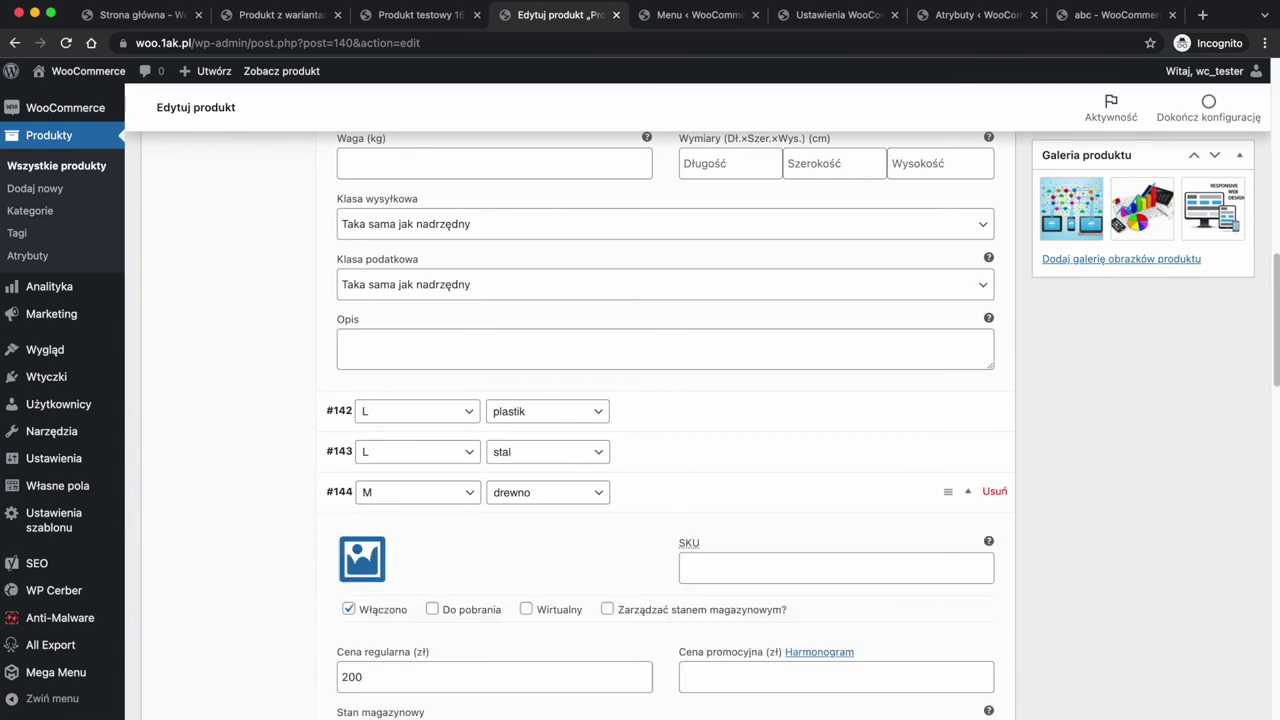
scroll(484, 600, up, 10)
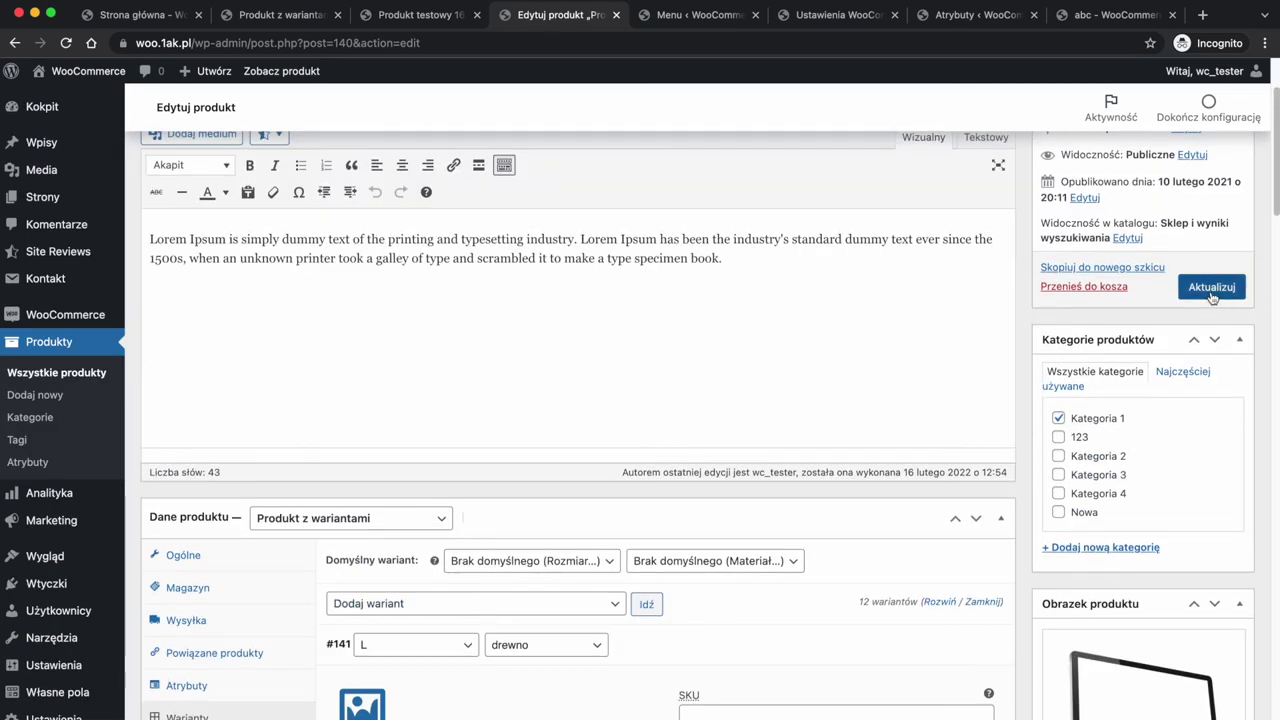
Set the stock status of Produkt testowy 14 to Brak w magazynie with quick edit and update it
click(77, 377)
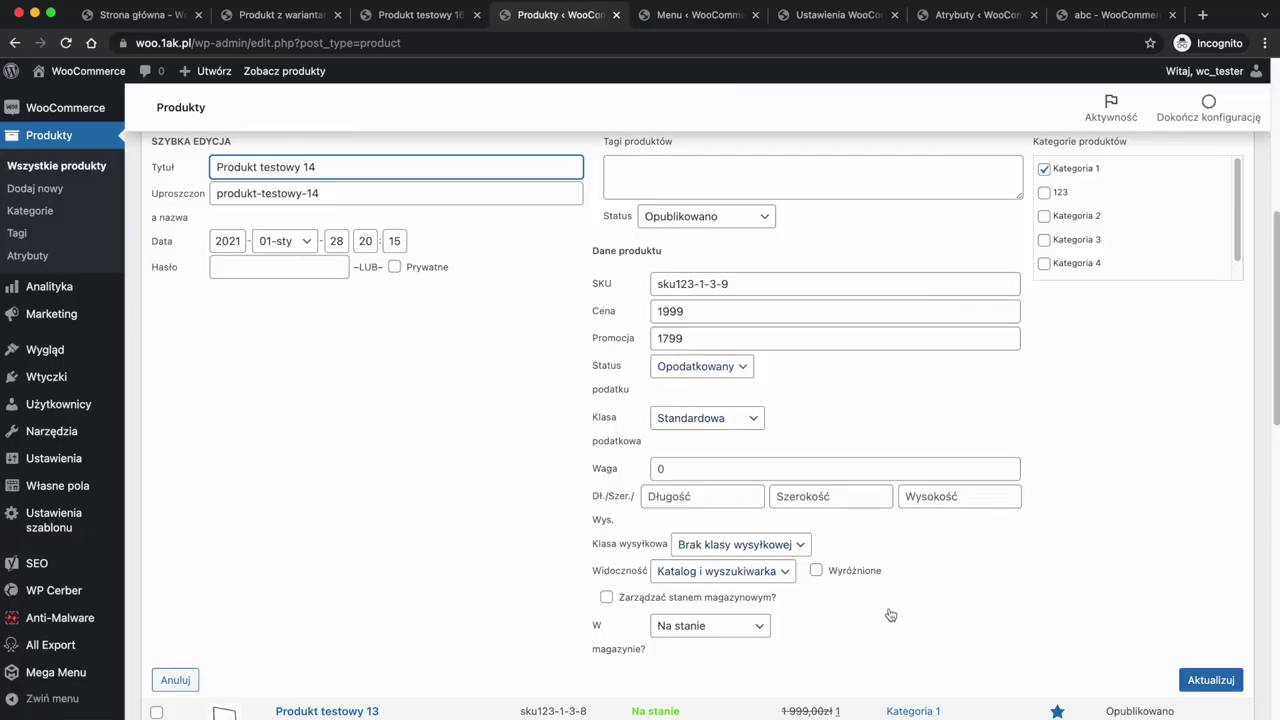
scroll(890, 614, down, 2)
click(745, 566)
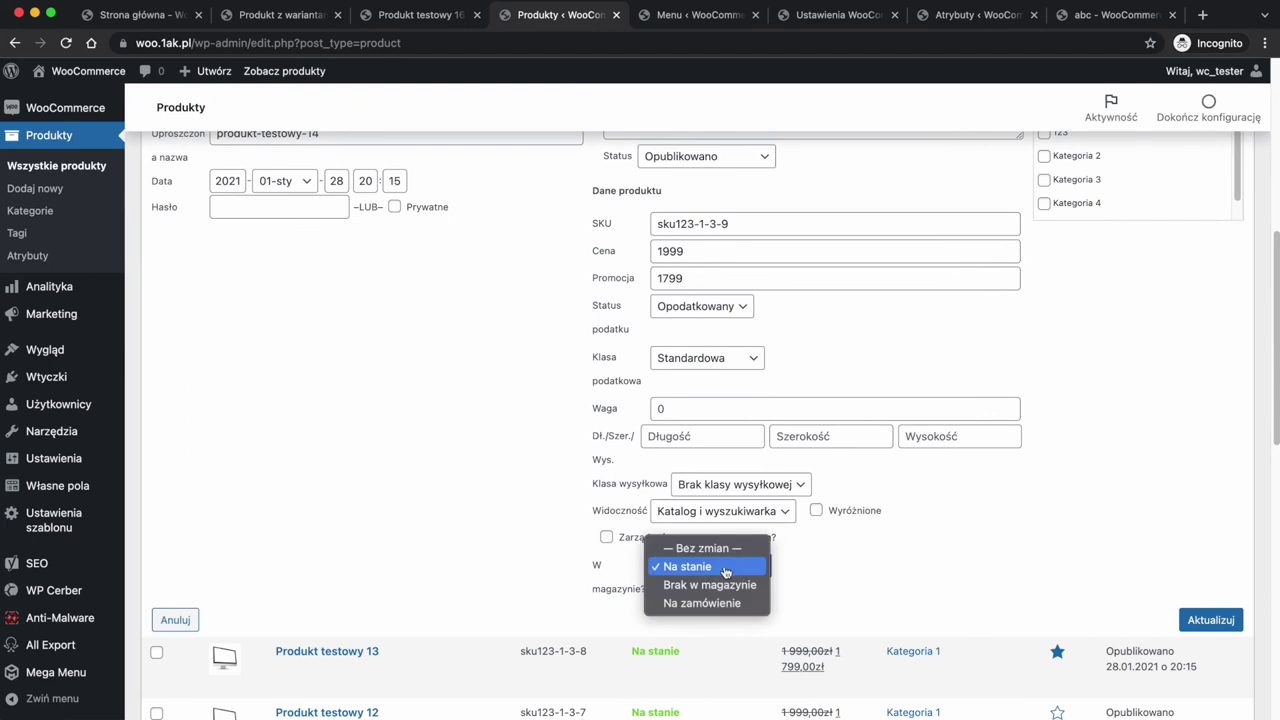
click(721, 594)
click(1224, 625)
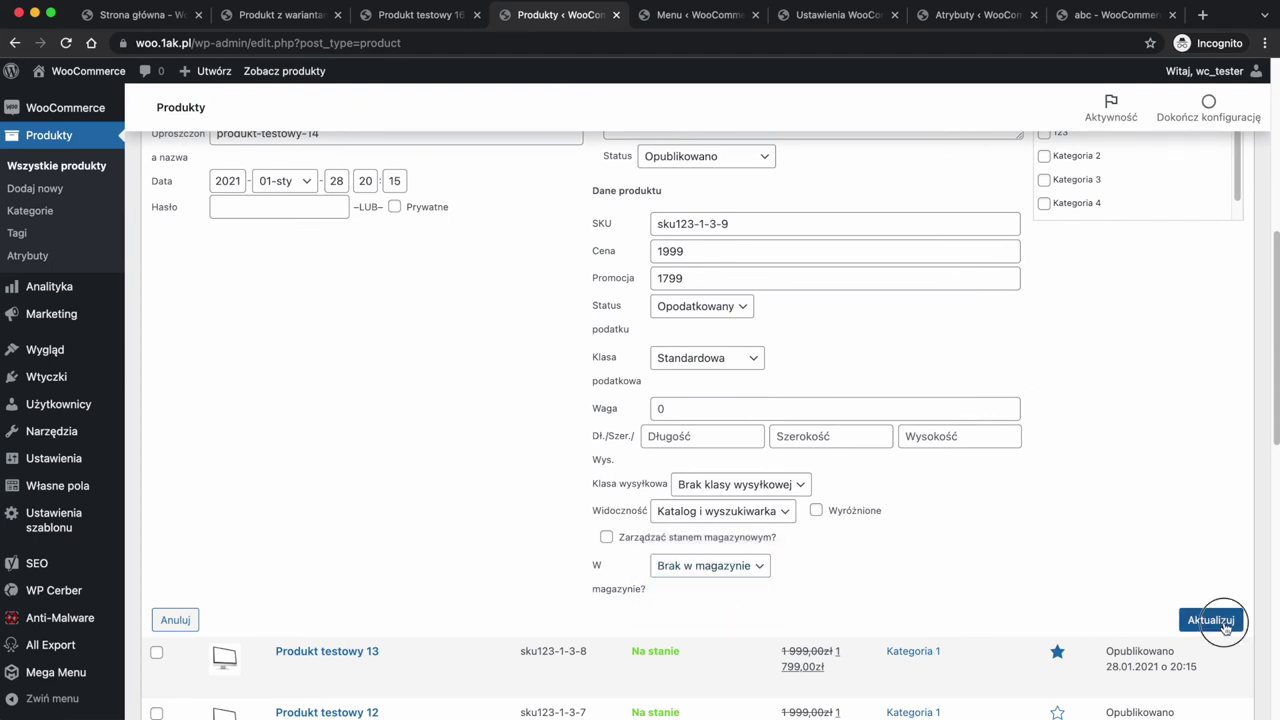
scroll(409, 488, down, 2)
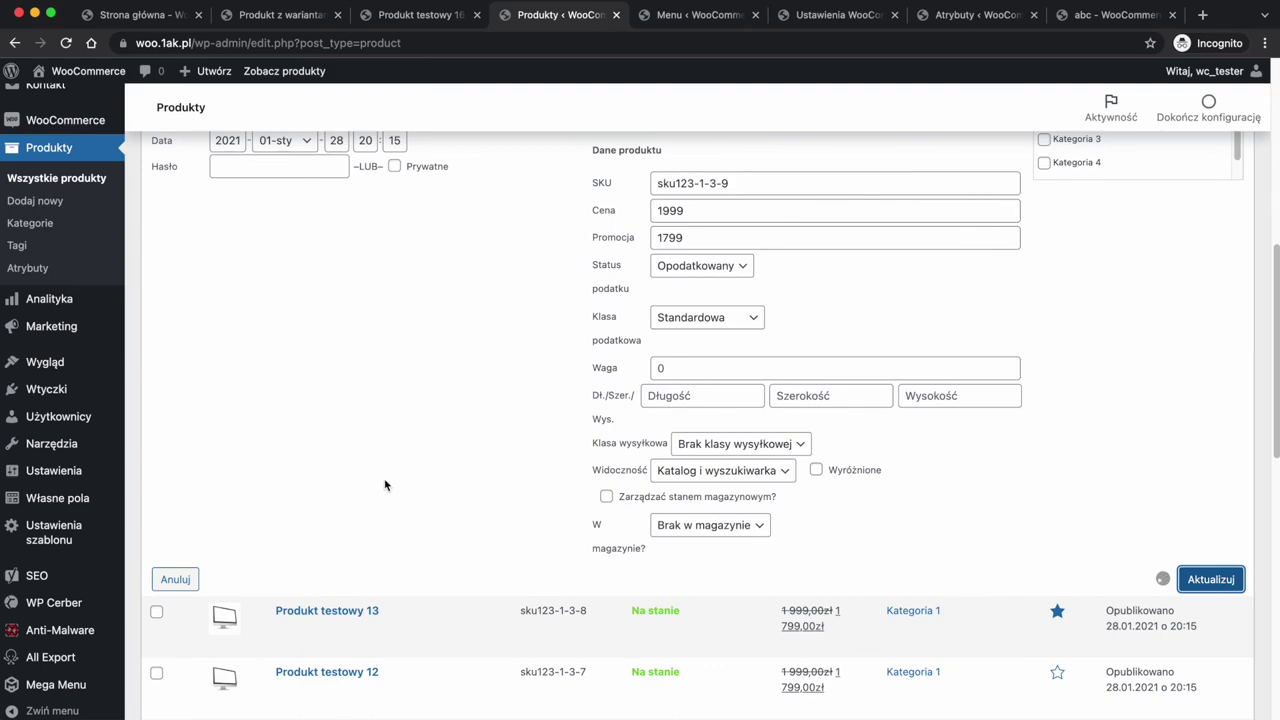
scroll(385, 510, down, 3)
scroll(362, 314, up, 3)
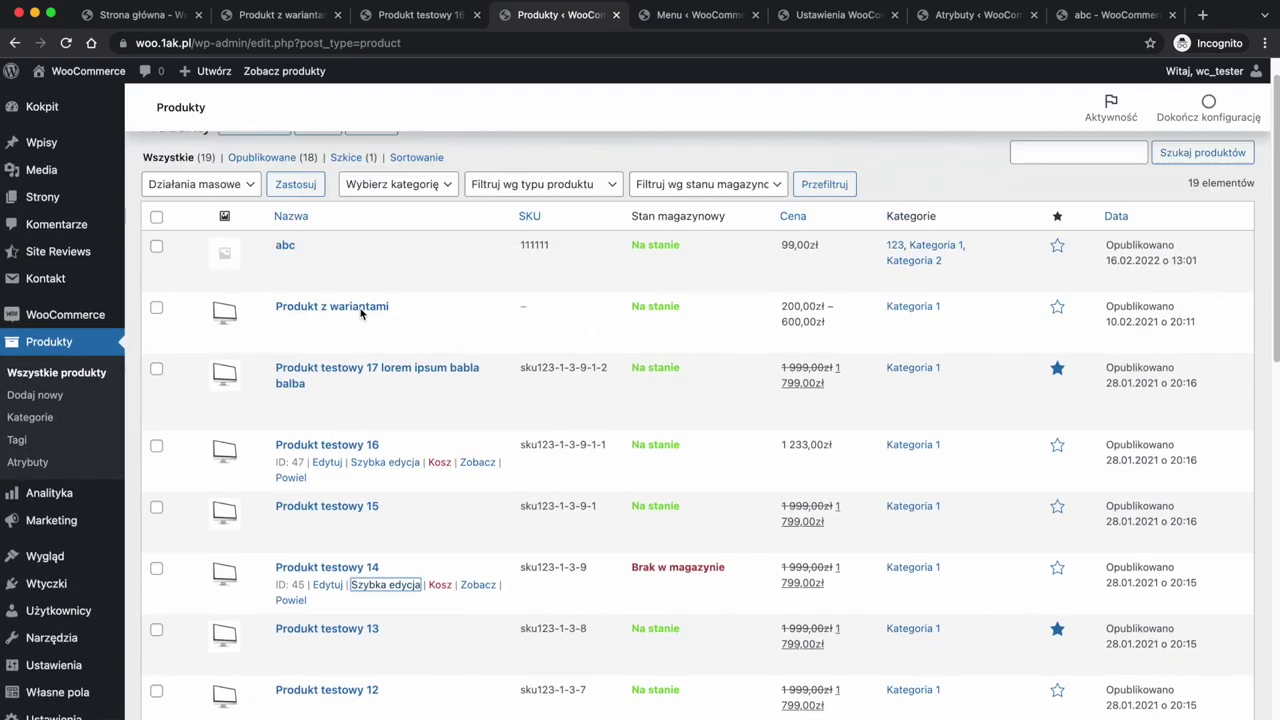
Move the abc product to the trash
scroll(362, 314, up, 2)
click(446, 297)
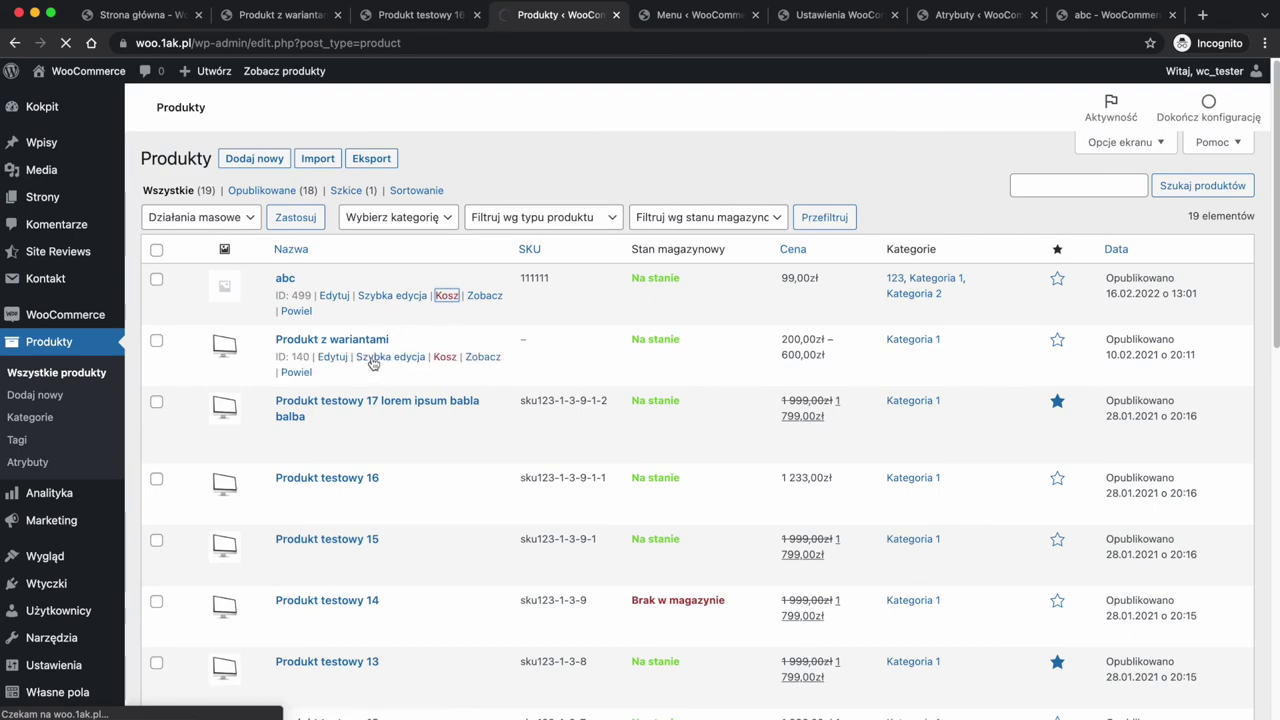
click(372, 357)
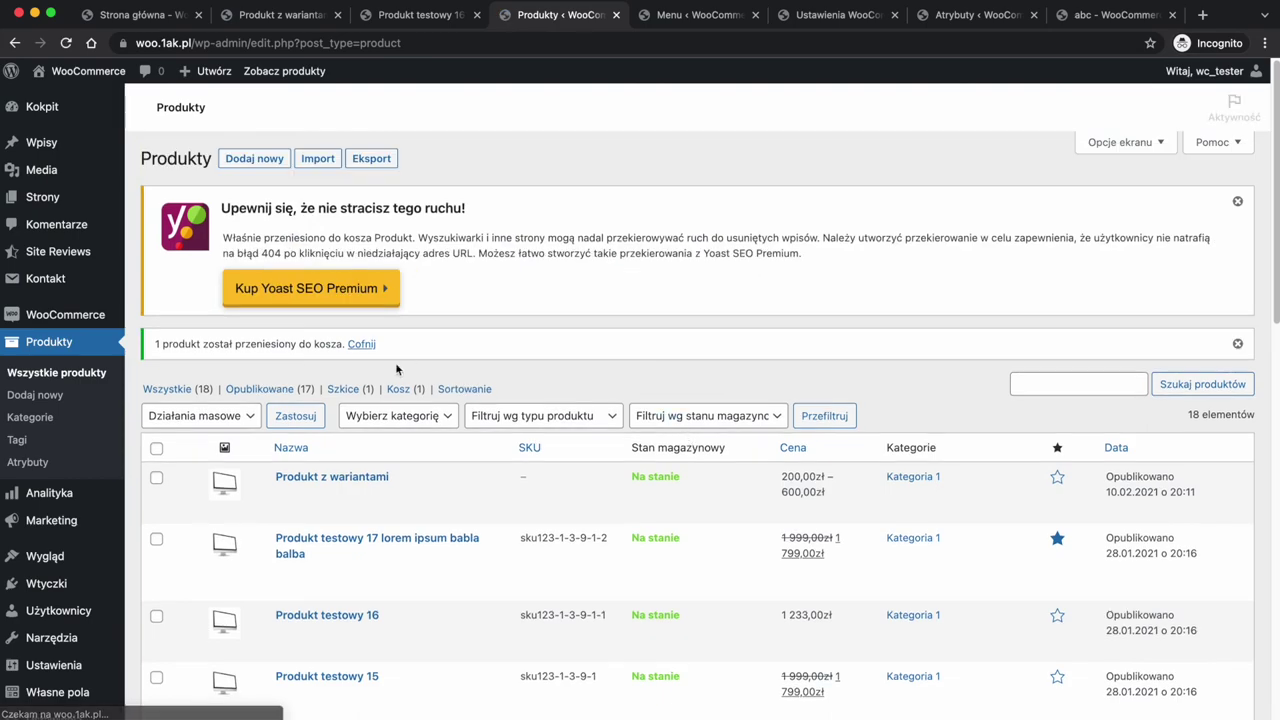
scroll(405, 366, down, 1)
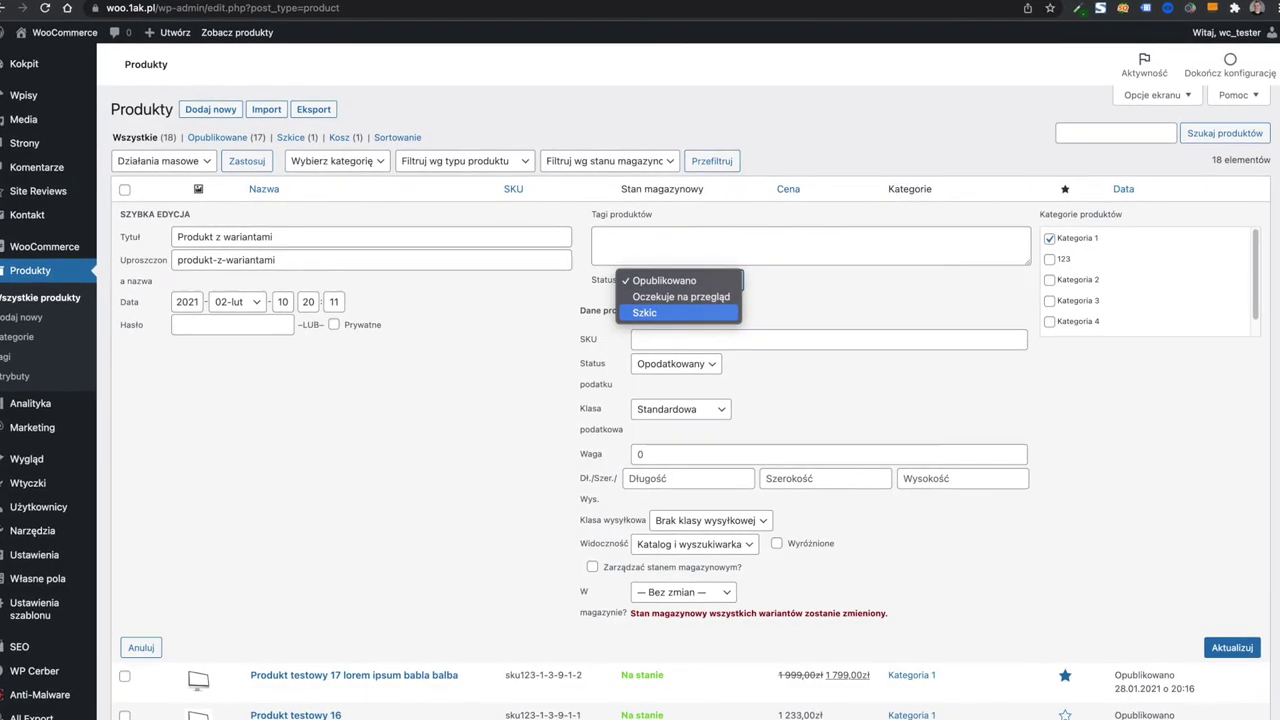